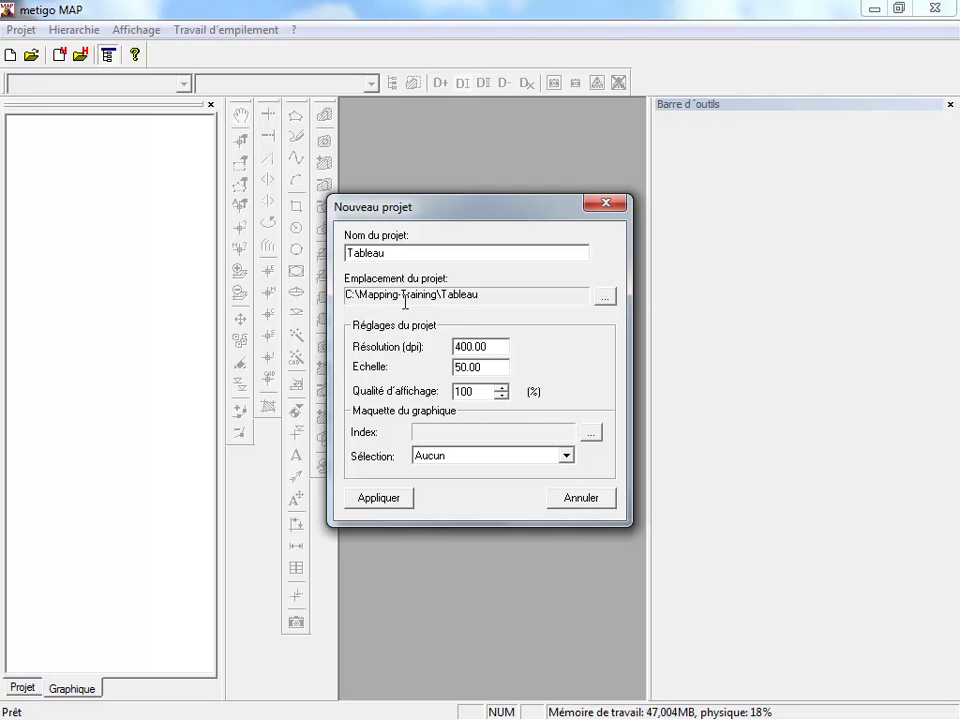
- Create the project Tableau with a 200 dpi resolution and a scale of 3, opening it with the default display options
double_click(483, 347)
type("200")
double_click(478, 368)
type("3")
left_click(388, 505)
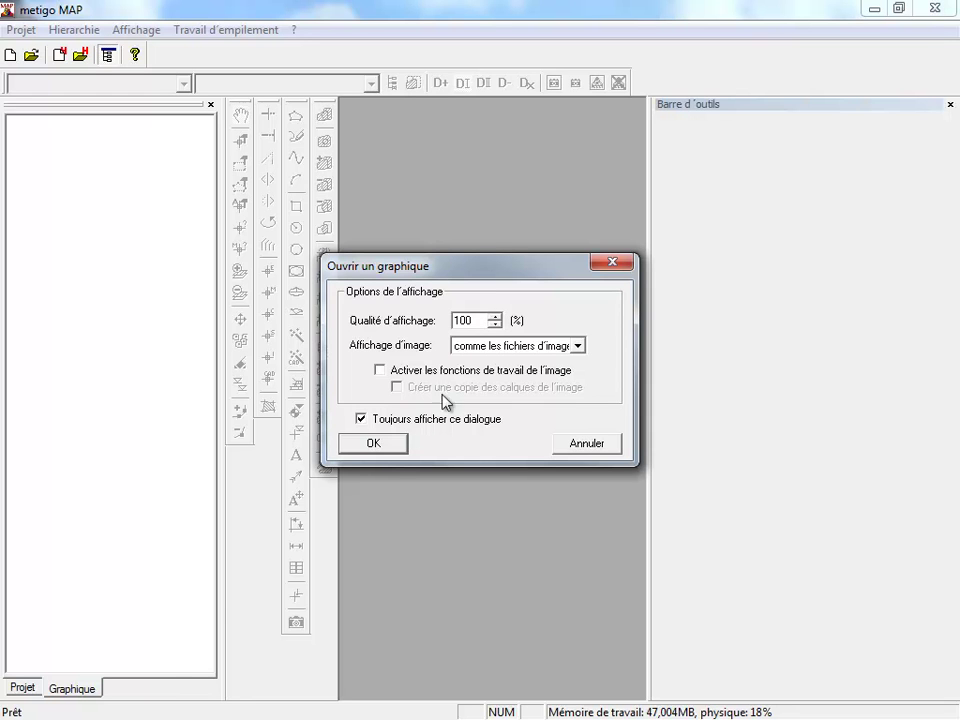
left_click(388, 442)
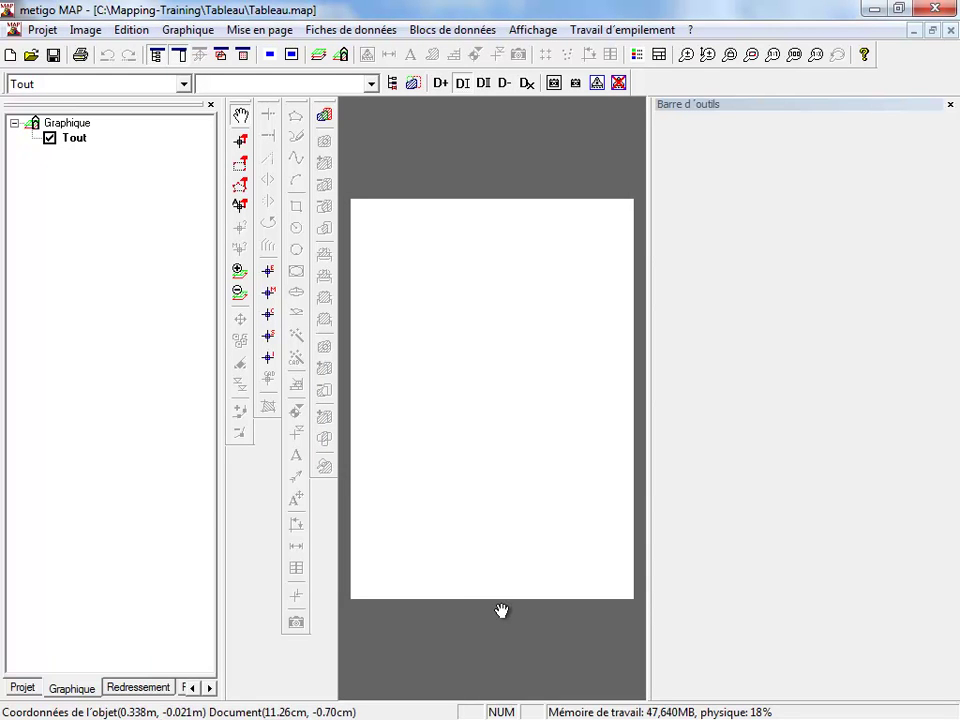
- Examine the image layer and drawing categories in the project structure
left_click(24, 690)
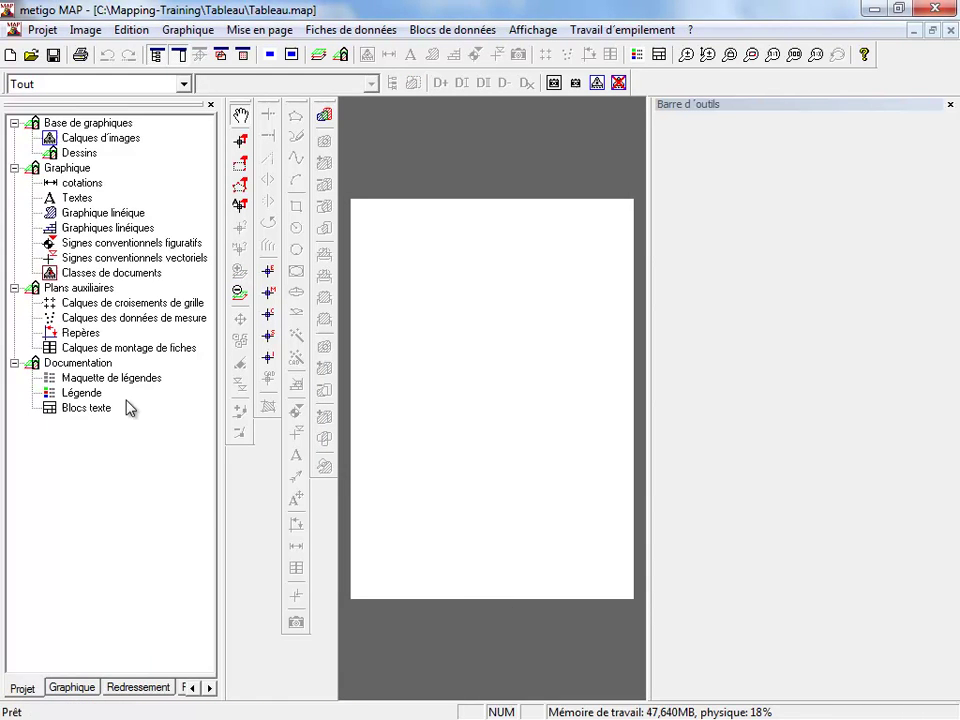
left_click(87, 139)
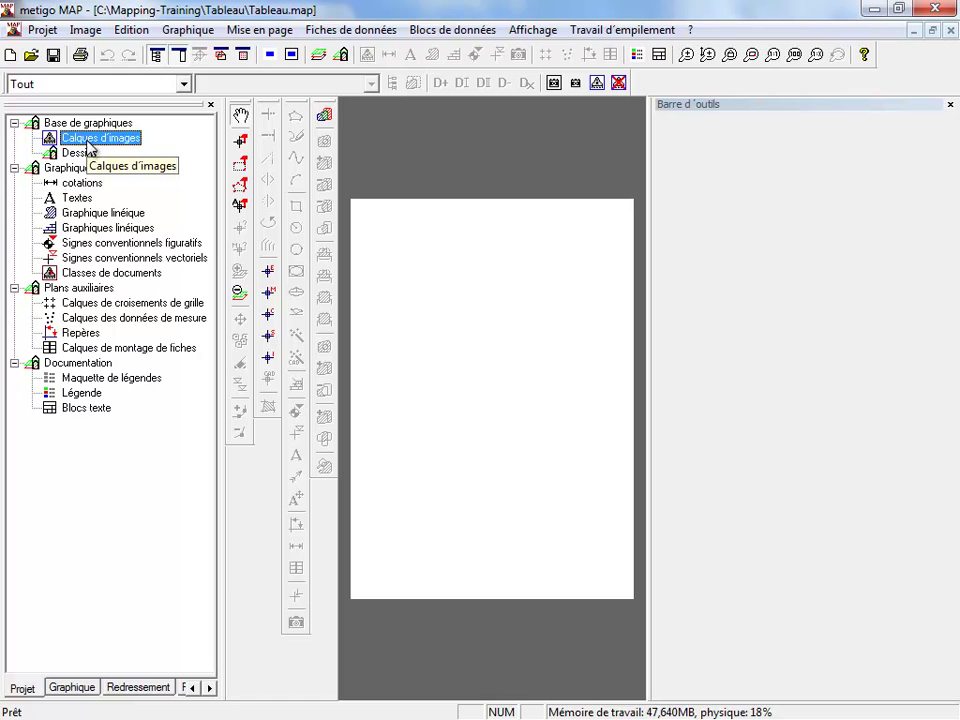
left_click(87, 156)
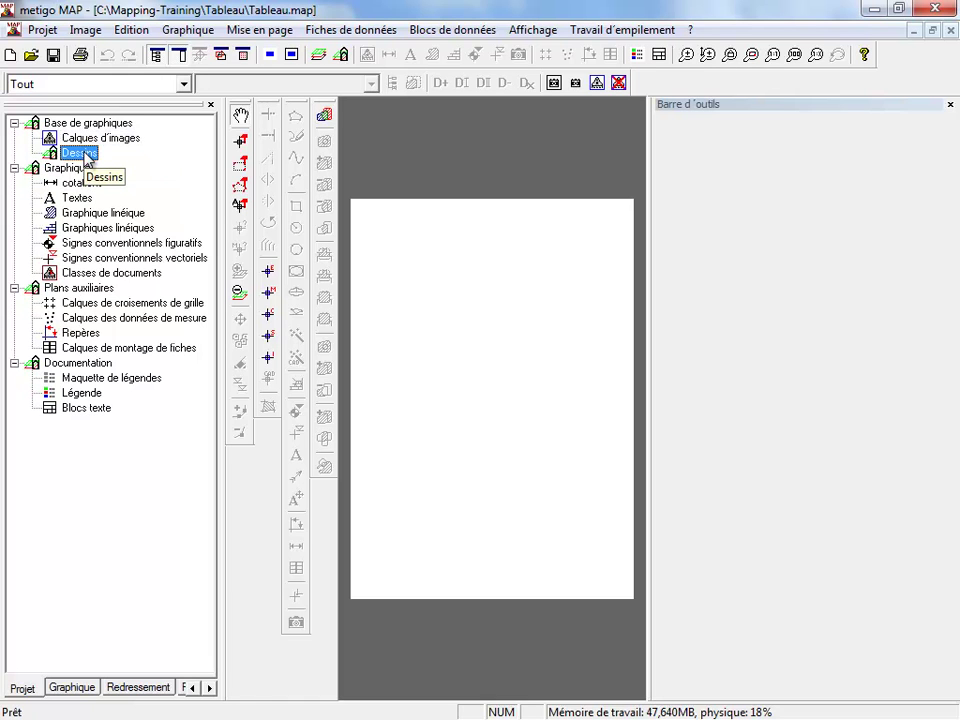
- Load the Altar-Farbe-2012 picture from the Painting-Rectangle folder as the base image for rectification
left_click(135, 690)
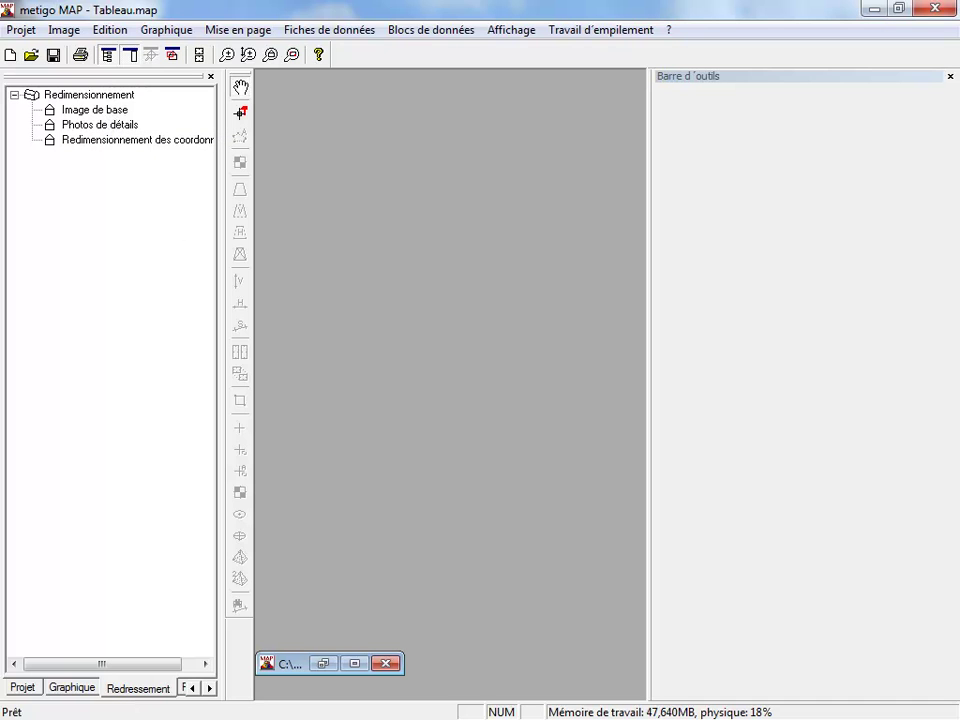
left_click(100, 110)
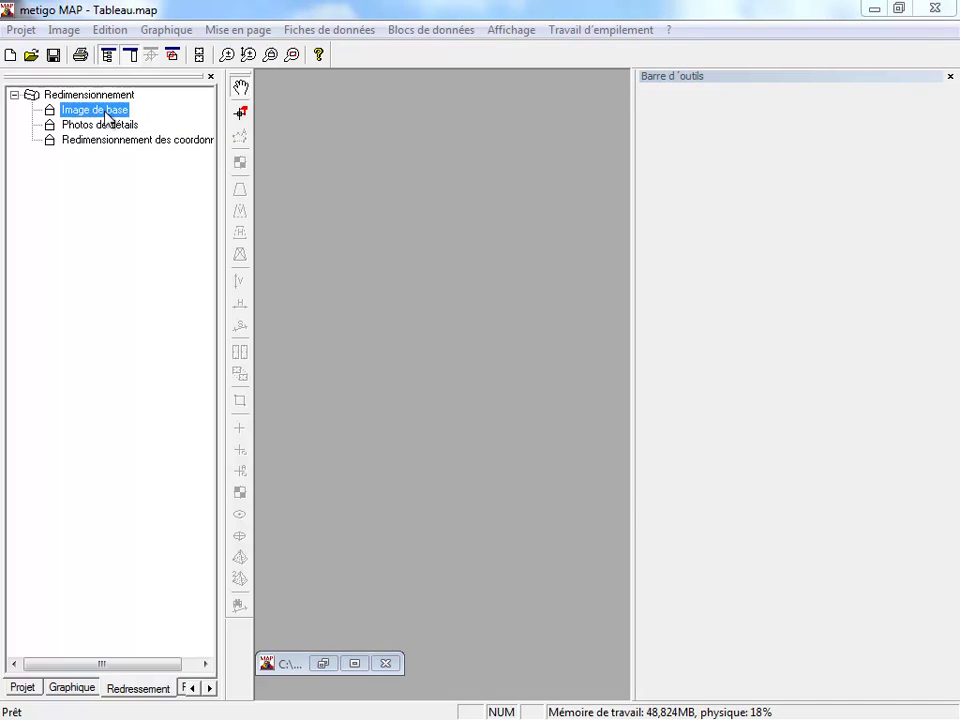
right_click(107, 112)
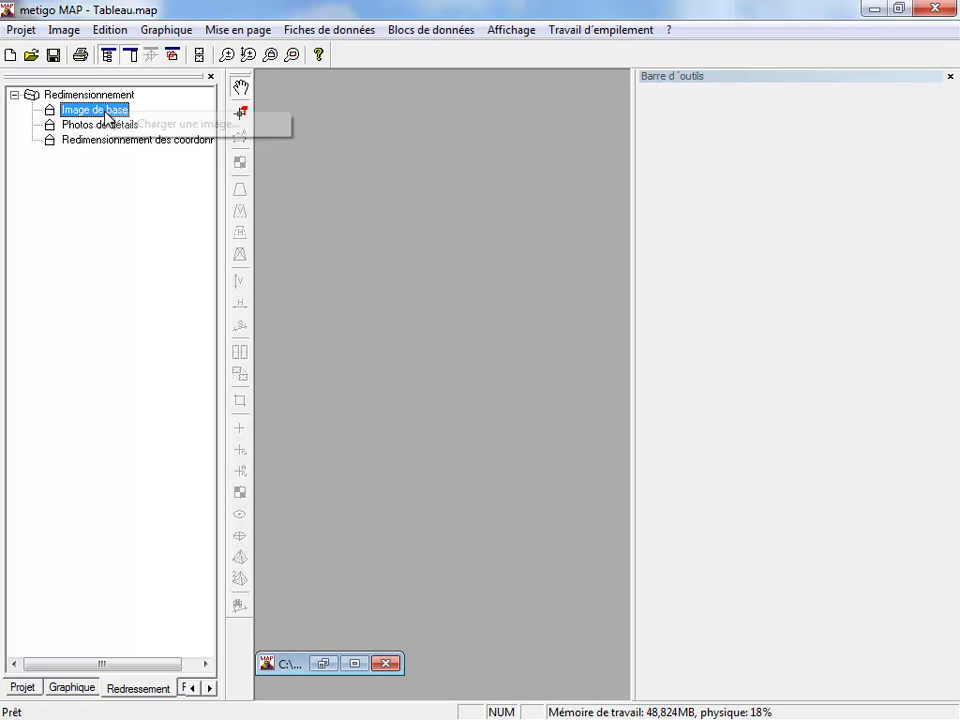
left_click(176, 124)
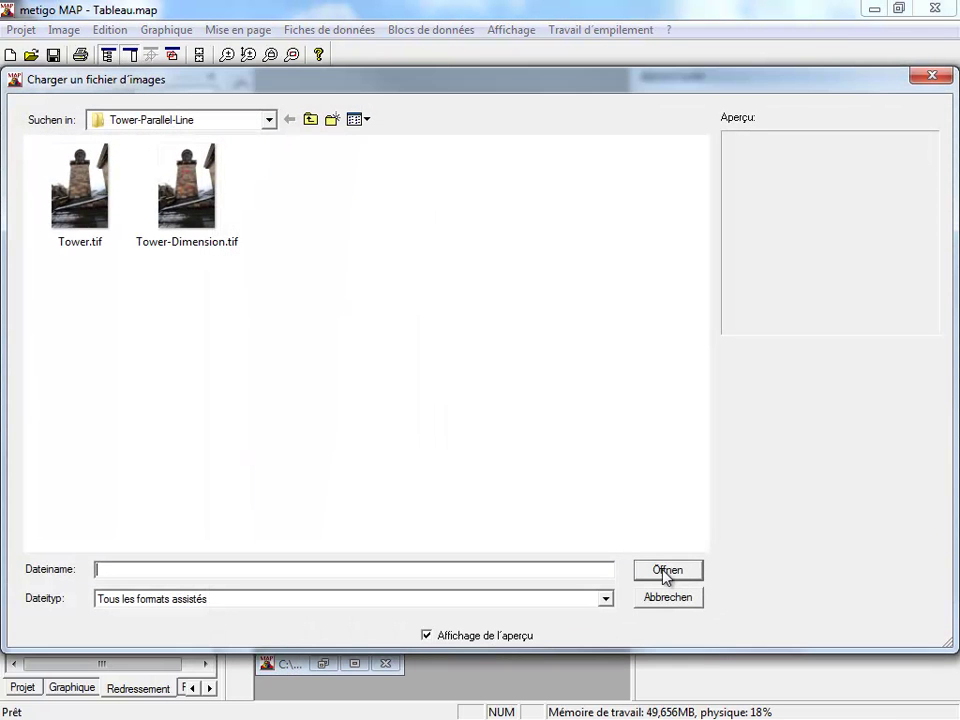
left_click(312, 120)
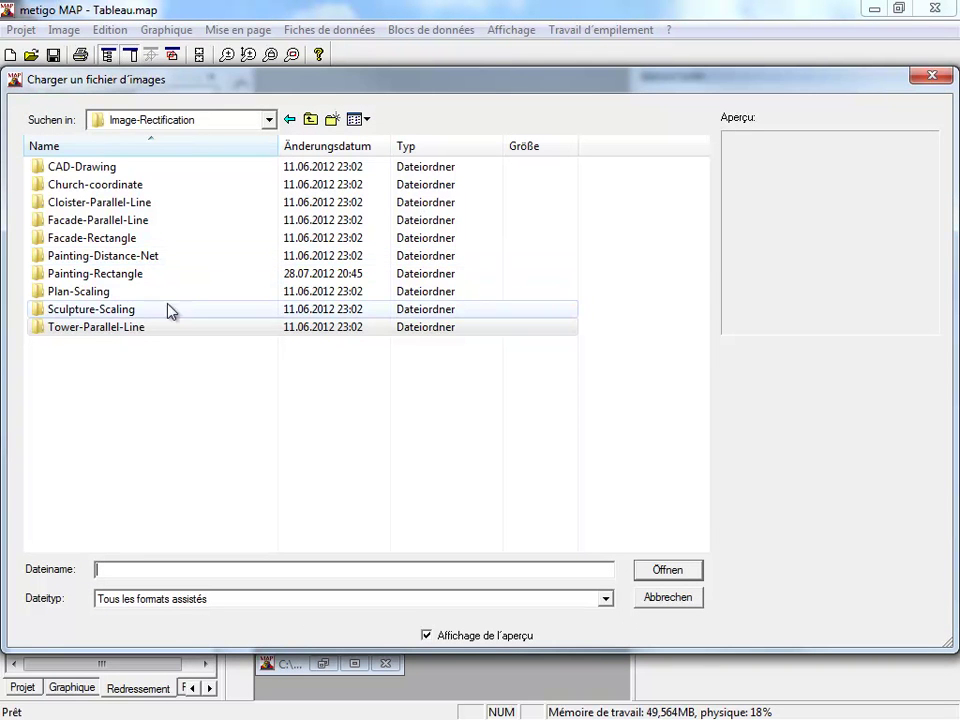
left_click(133, 327)
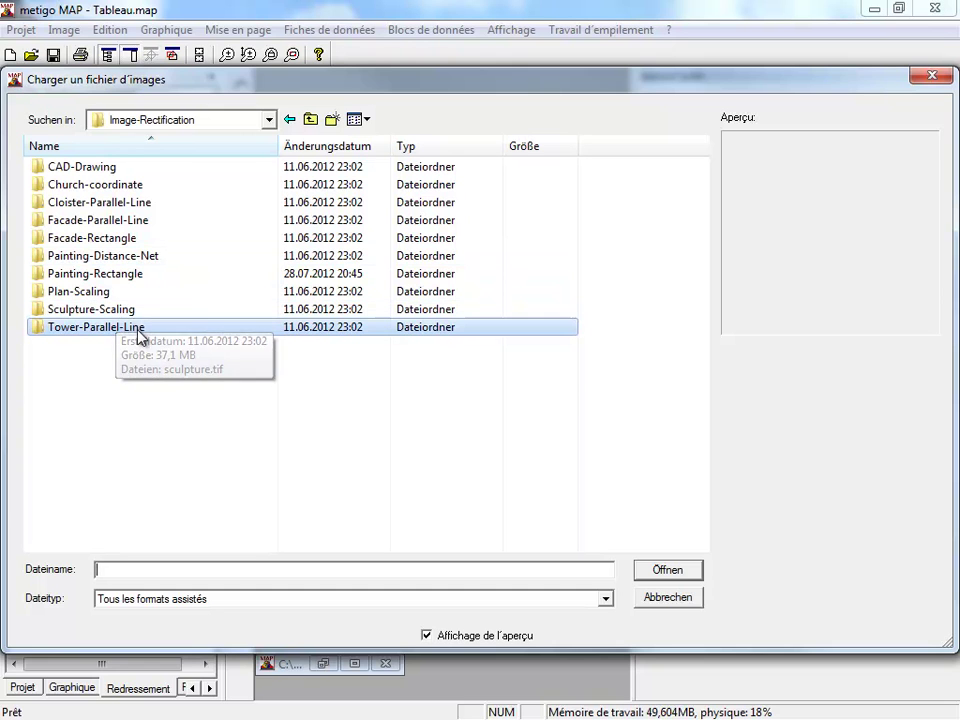
key("Tab")
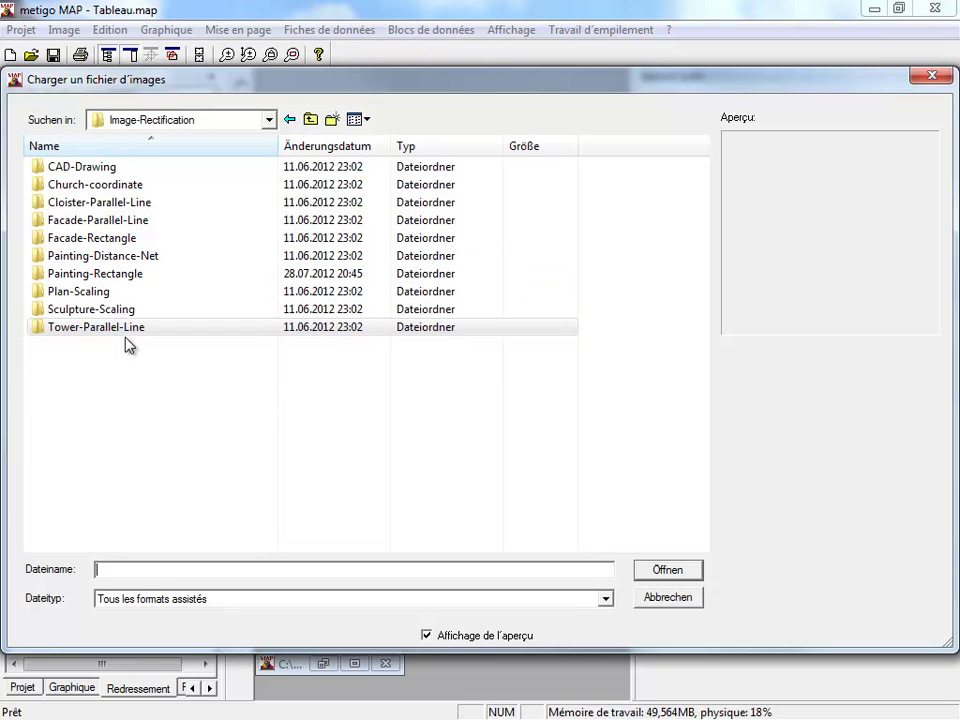
double_click(124, 276)
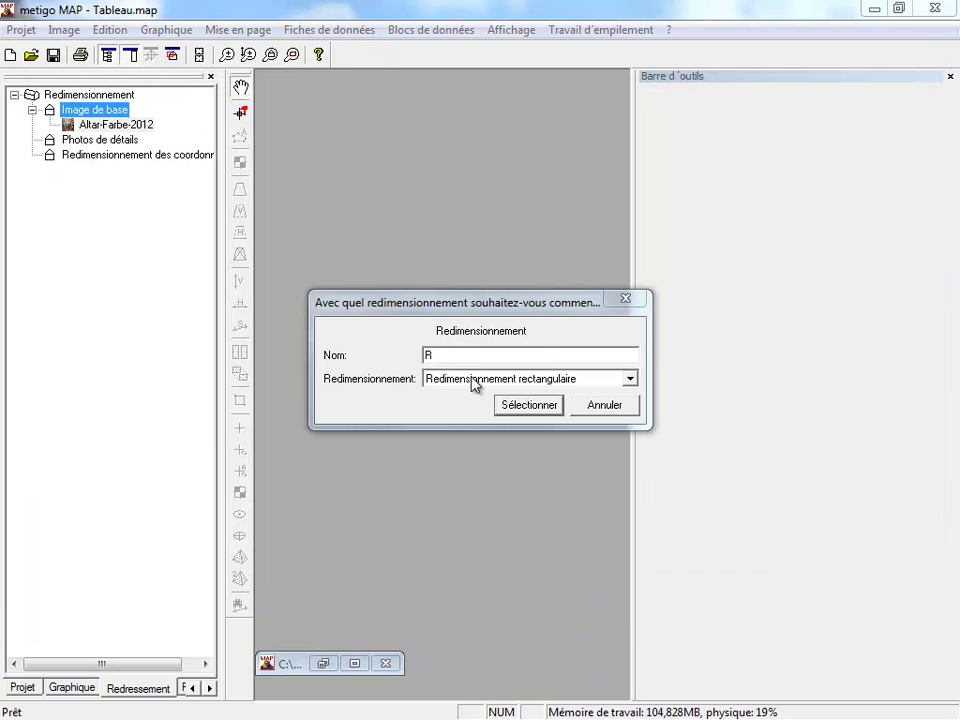
- Start a rectangular rectification (Redimensionnement rectangulaire) named R for the base image
left_click(469, 385)
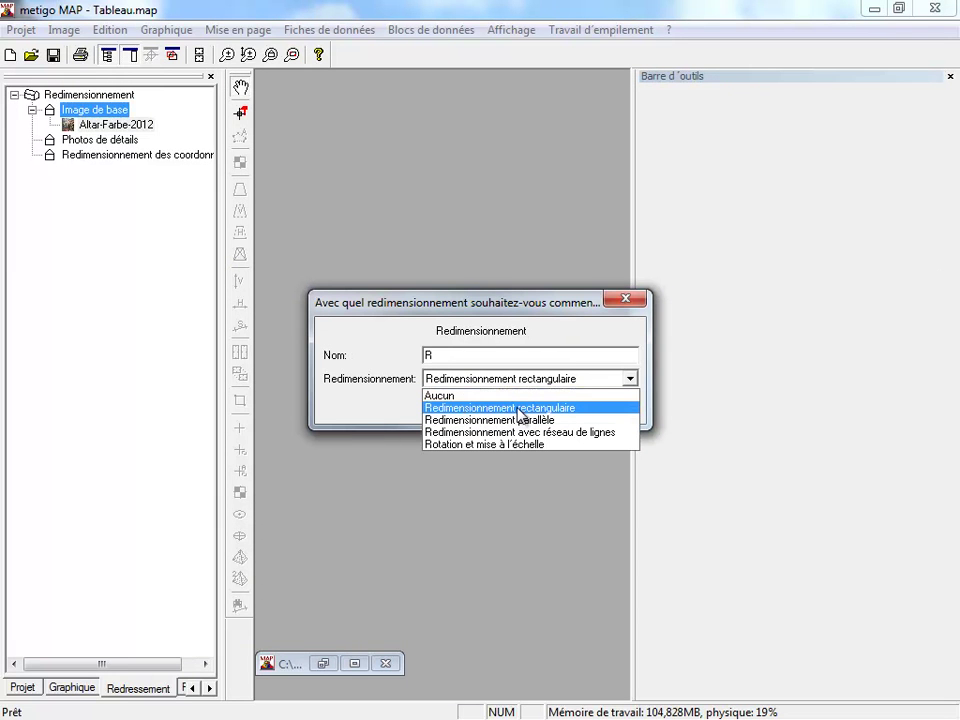
left_click(521, 408)
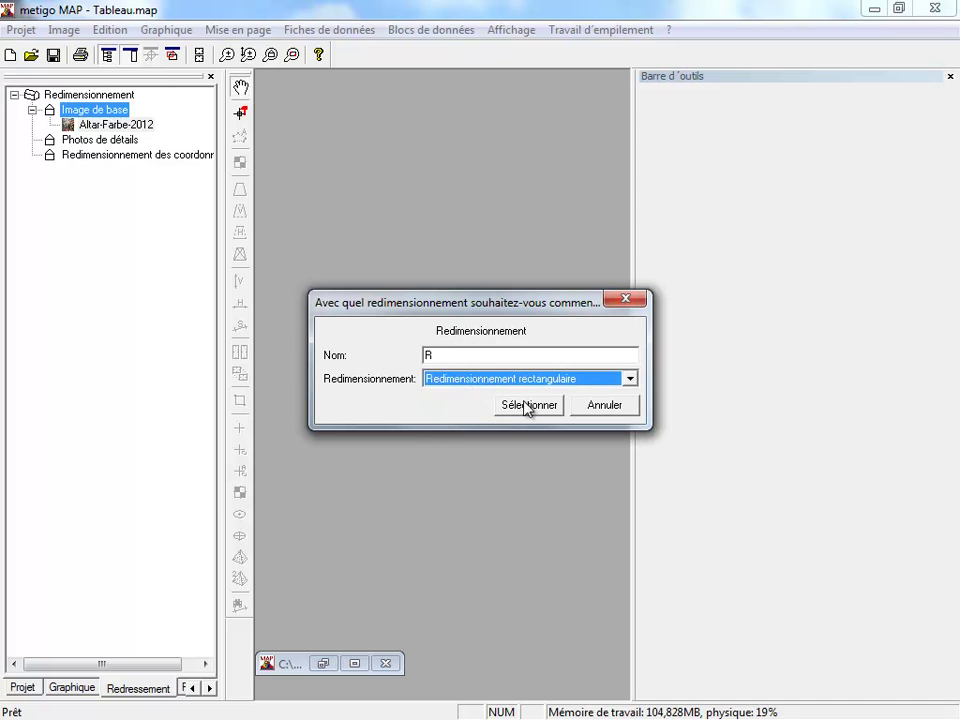
left_click(527, 405)
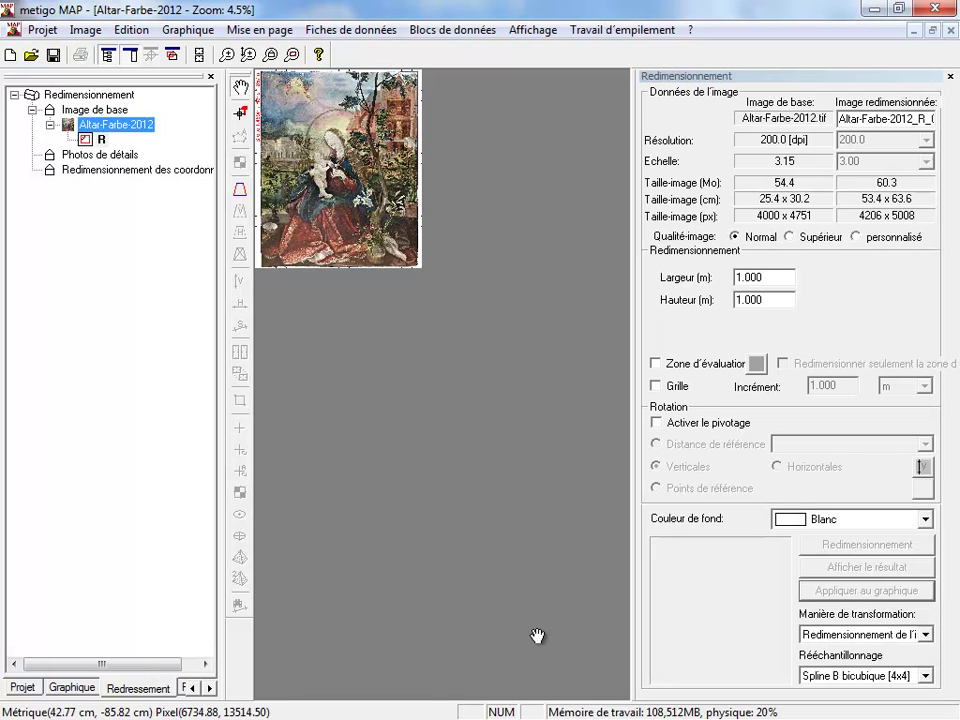
- Begin the rectification rectangle by marking the painting's upper-left and upper-right corners
left_click(240, 189)
scroll(292, 212, "up", 2)
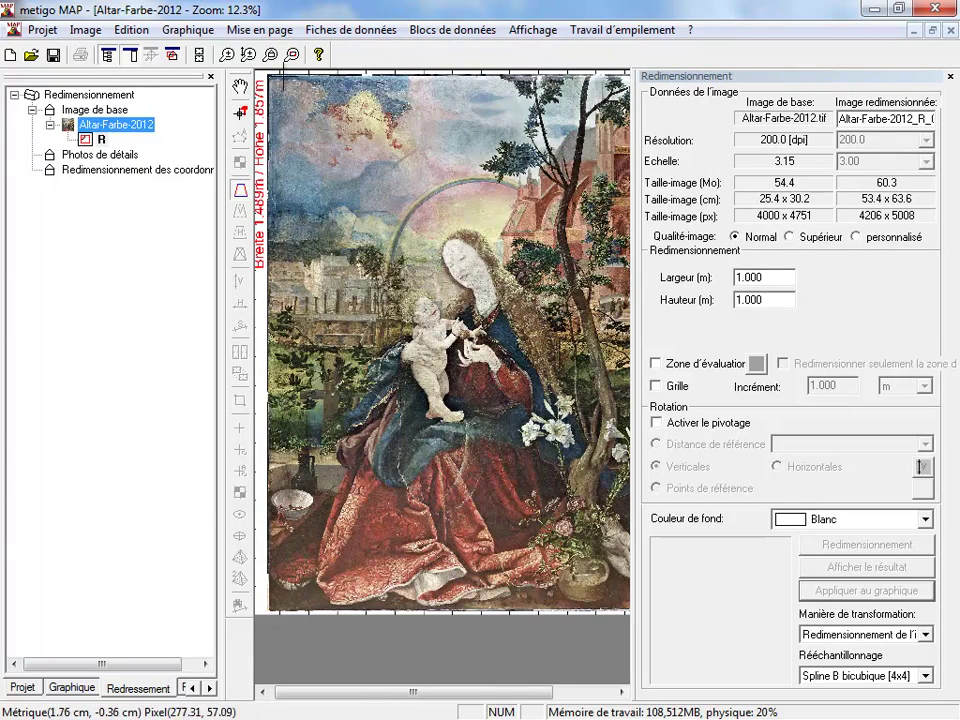
scroll(295, 88, "up", 5)
scroll(280, 80, "up", 2)
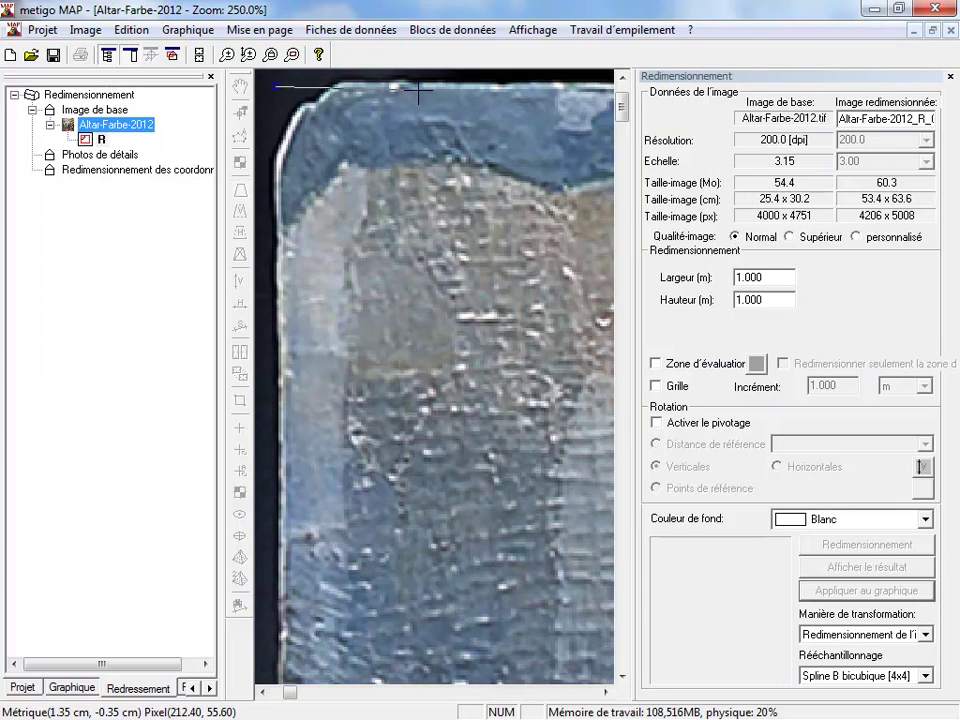
scroll(420, 90, "down", 3)
scroll(507, 97, "right", 6)
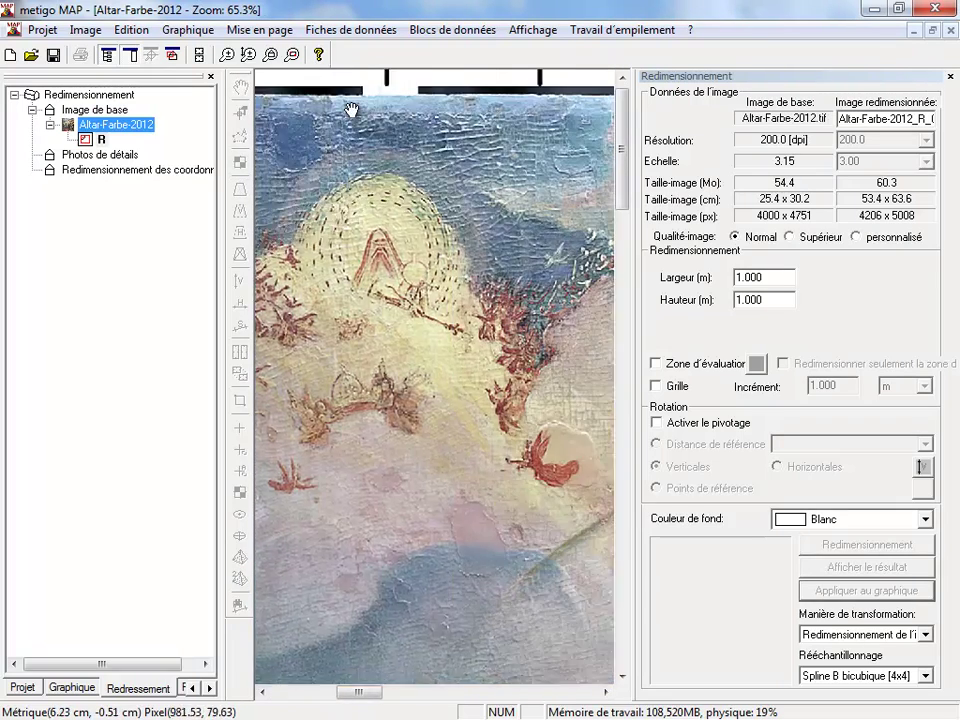
scroll(316, 140, "right", 5)
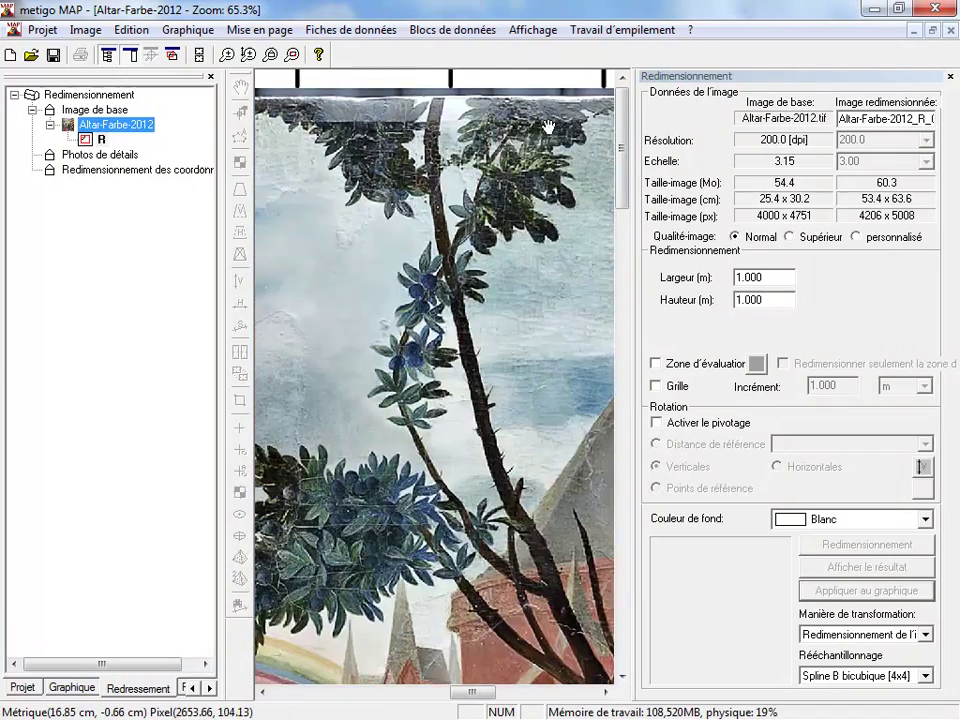
scroll(541, 95, "up", 2)
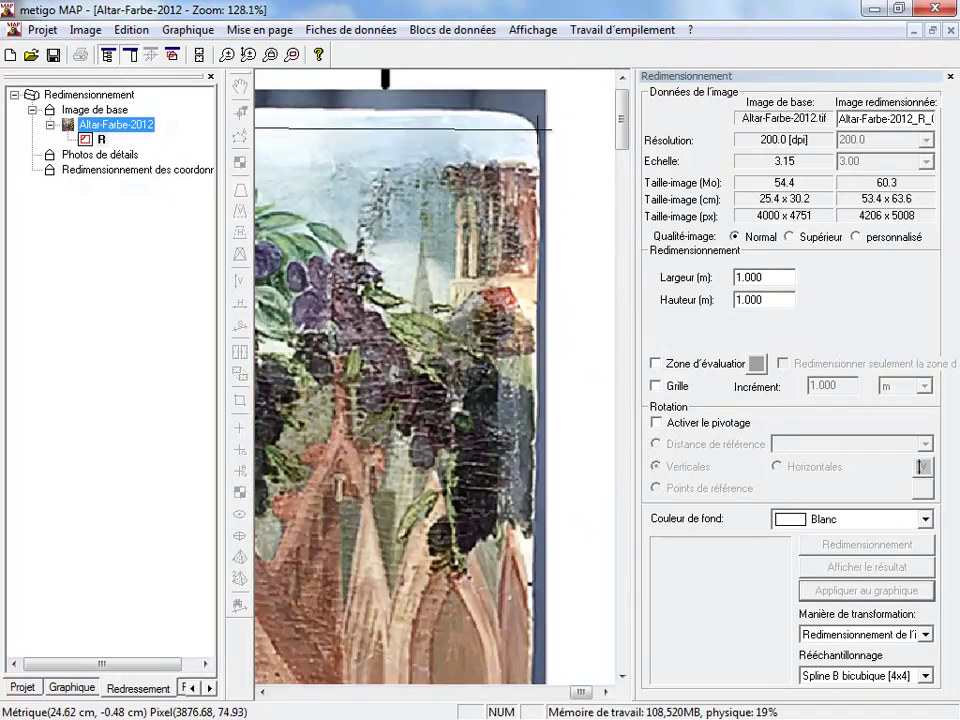
scroll(541, 95, "down", 5)
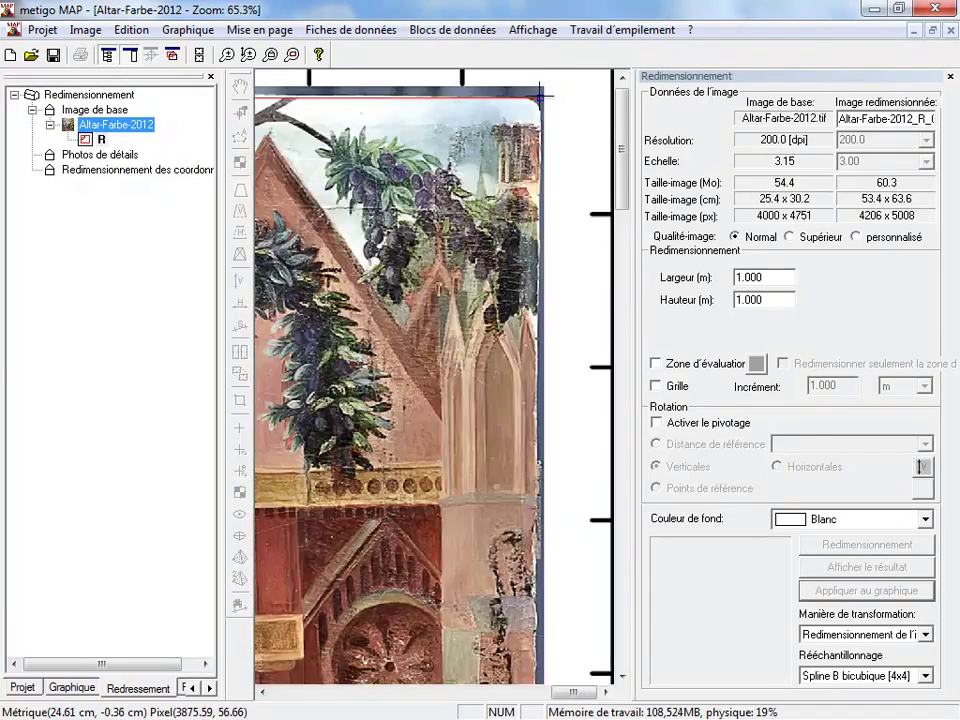
- Complete the rectification rectangle by marking the painting's lower-right and lower-left corners
scroll(592, 477, "up", 1)
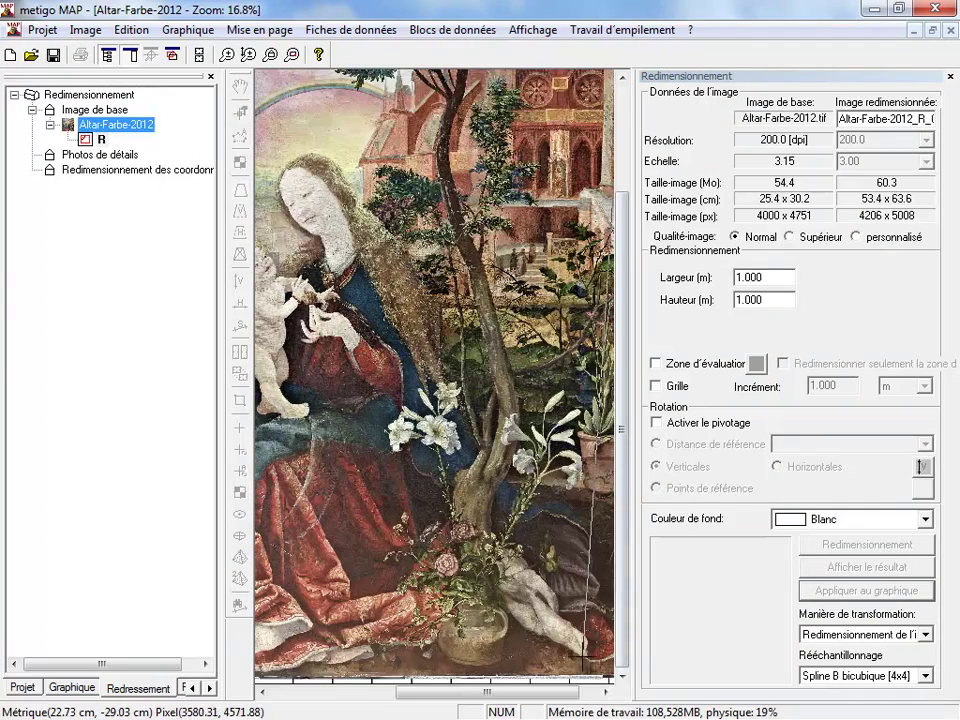
scroll(467, 450, "right", 1)
scroll(600, 660, "up", 1)
scroll(603, 662, "up", 4)
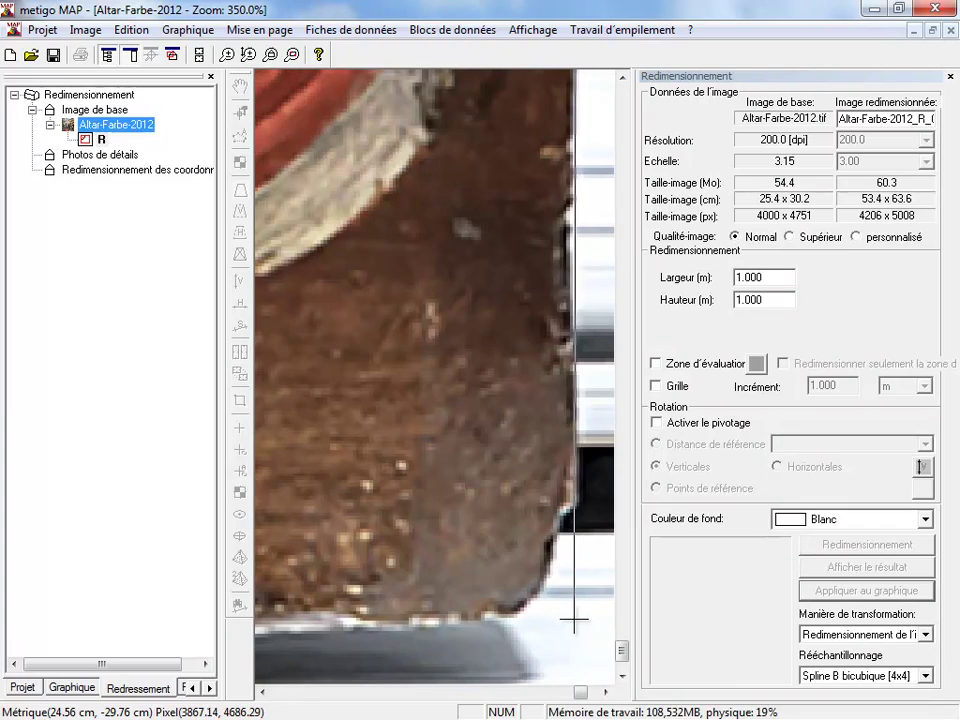
scroll(575, 620, "down", 4)
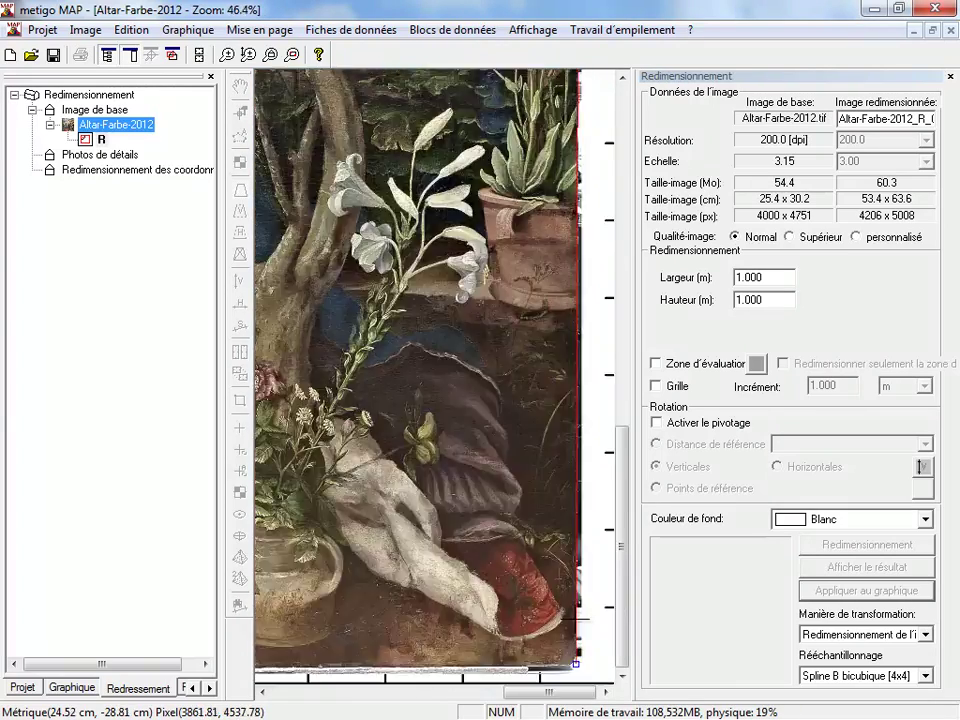
scroll(610, 455, "left", 2)
left_click_drag(326, 568, 581, 553)
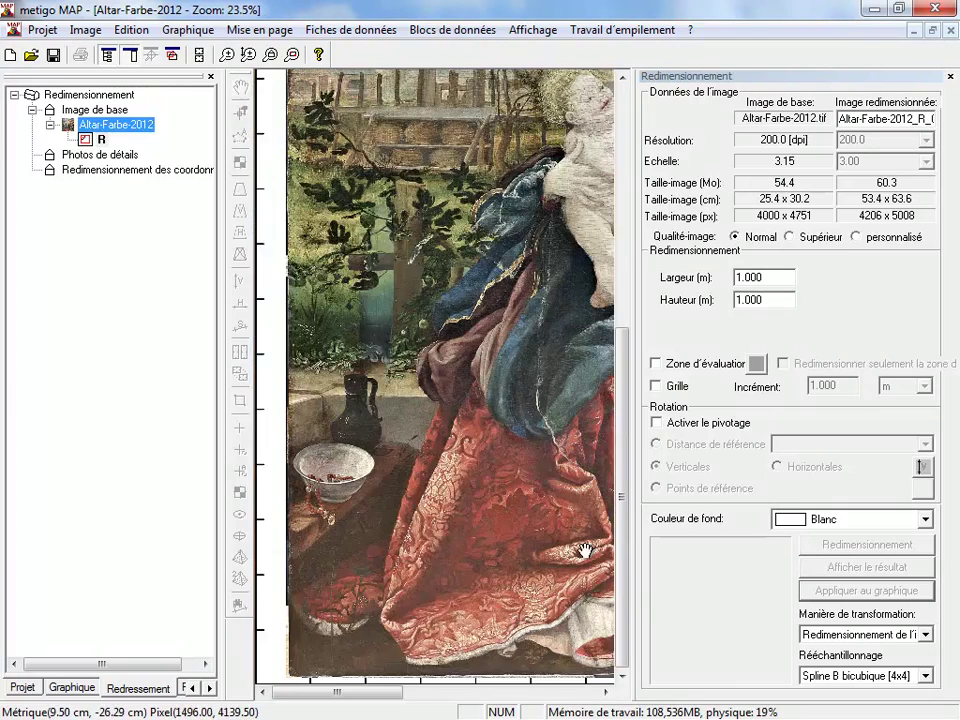
scroll(308, 690, "up", 4)
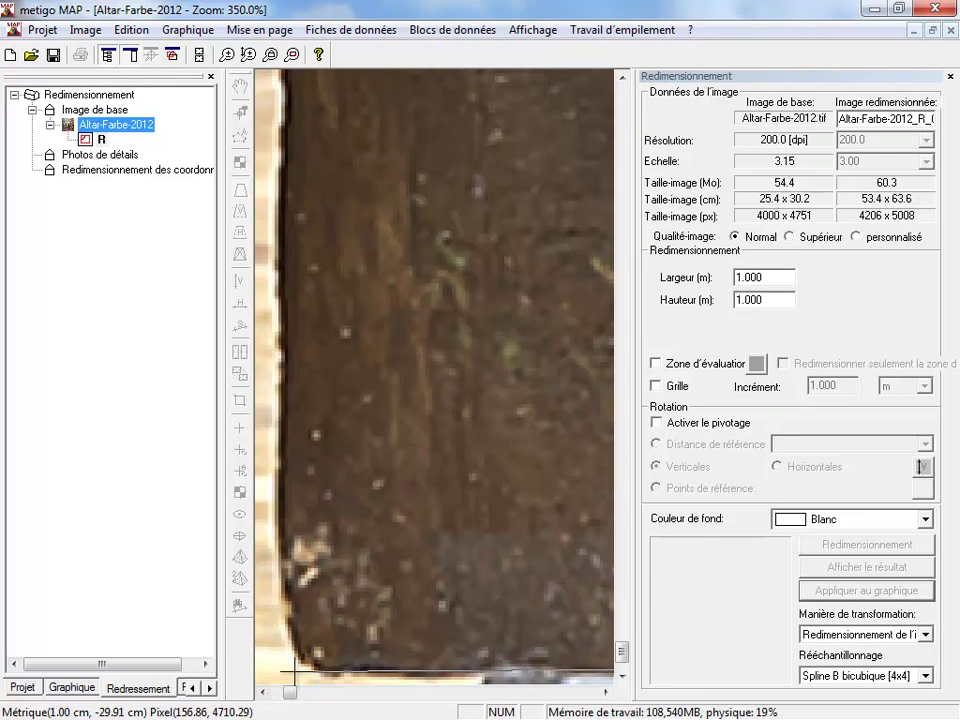
left_click(289, 672)
- Set the rectification rectangle's width to 1.489 m and its height to 1.857 m
scroll(289, 672, "down", 4)
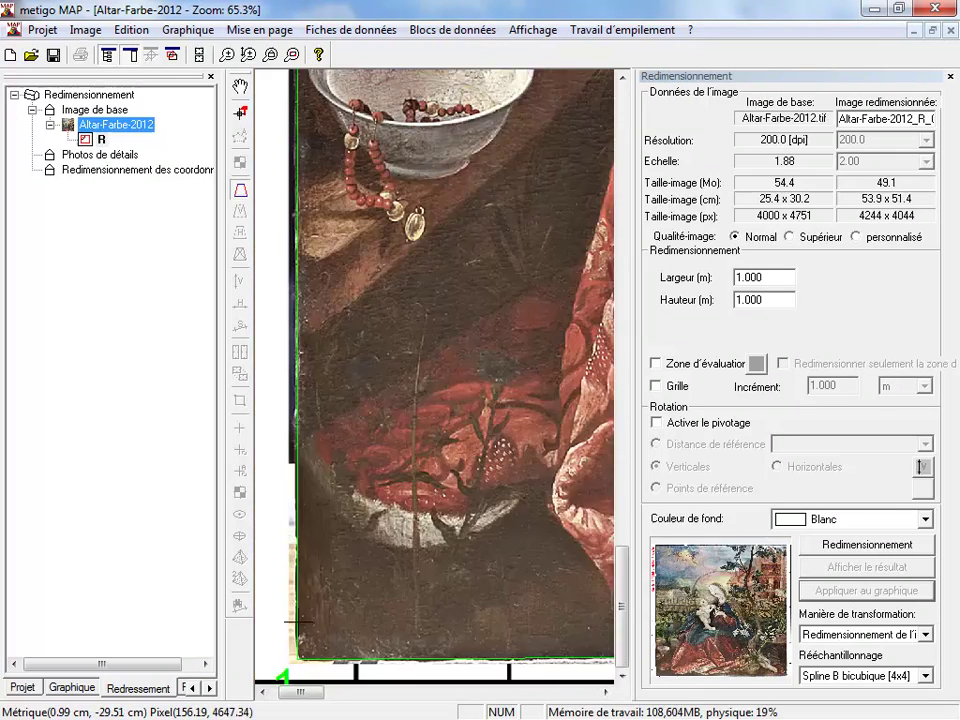
scroll(346, 336, "down", 1)
scroll(288, 72, "up", 2)
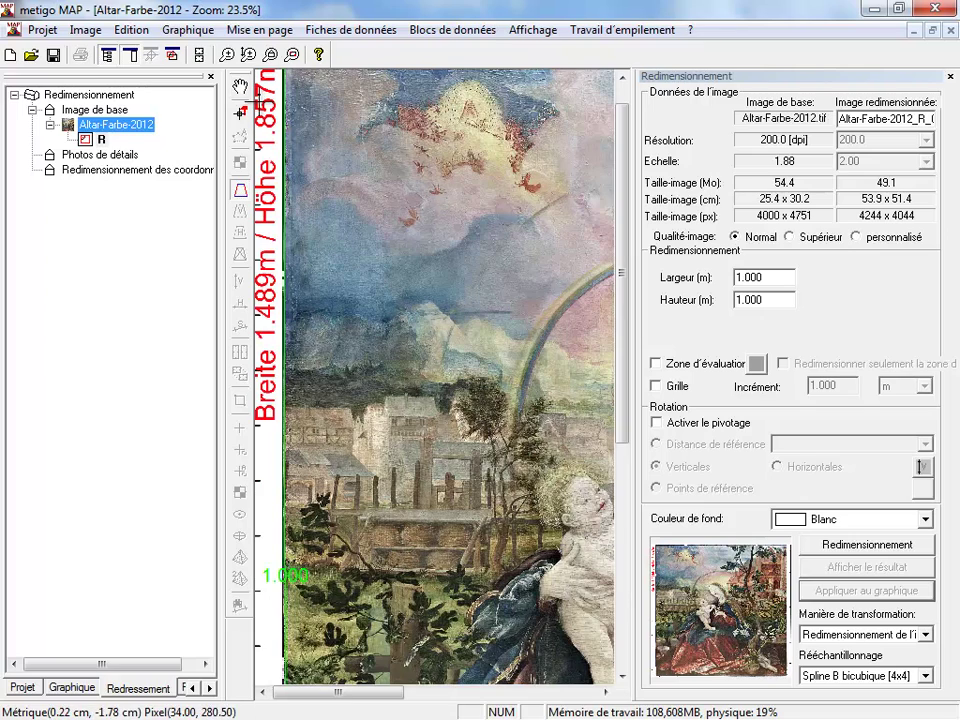
double_click(763, 278)
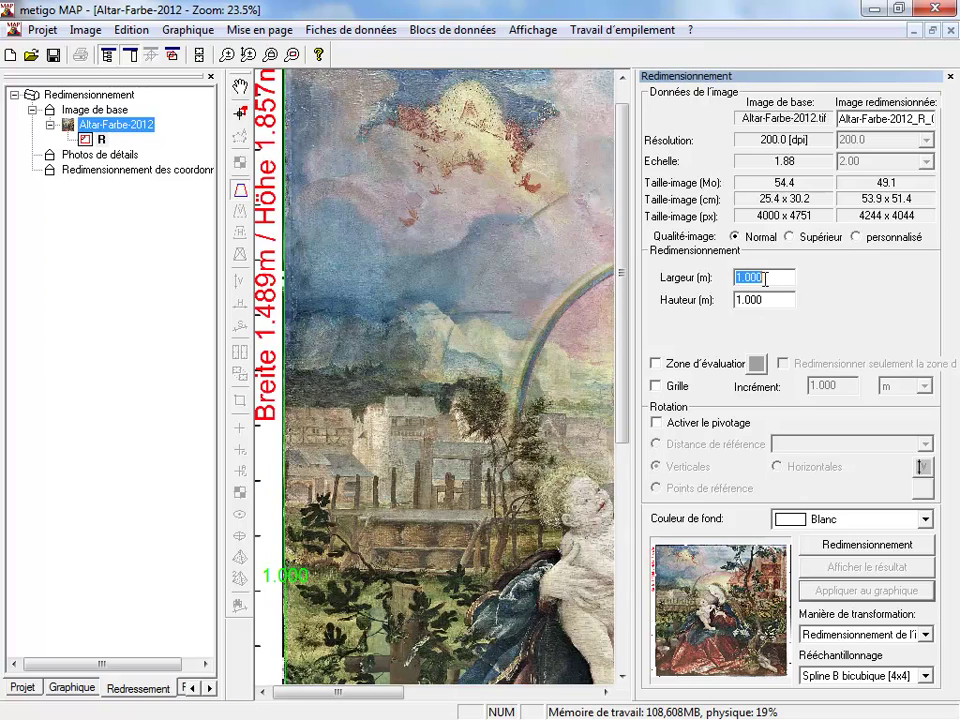
type("1.4")
type("89")
key("Tab")
type("1.857")
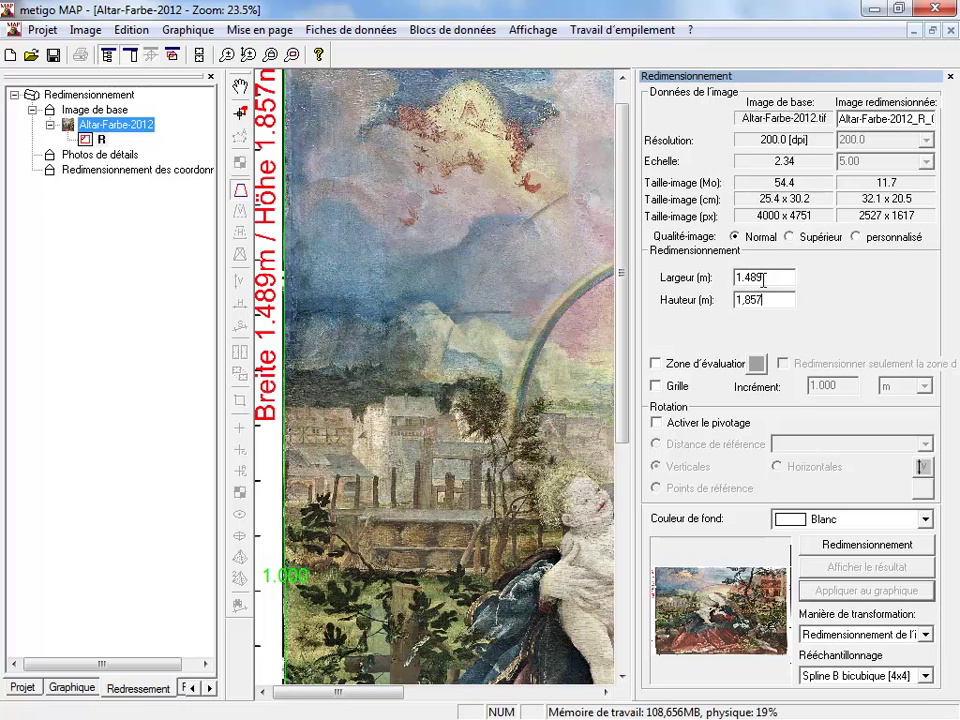
key("Tab")
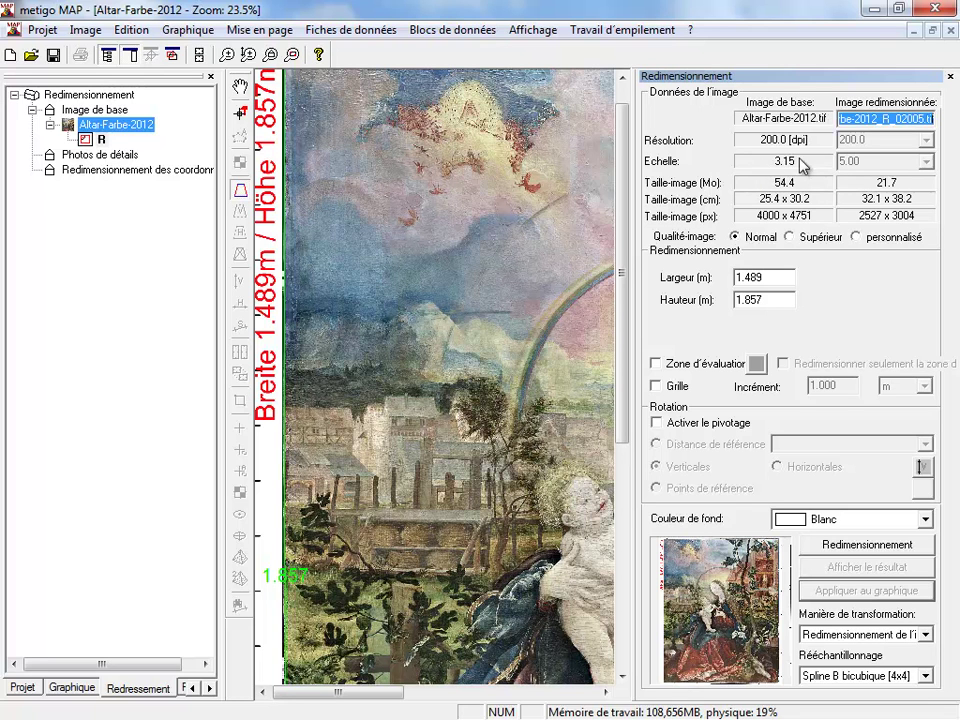
- Switch the image quality to custom (personnalisé) with an output scale of 3 and run the rectification
left_click(868, 237)
left_click(875, 163)
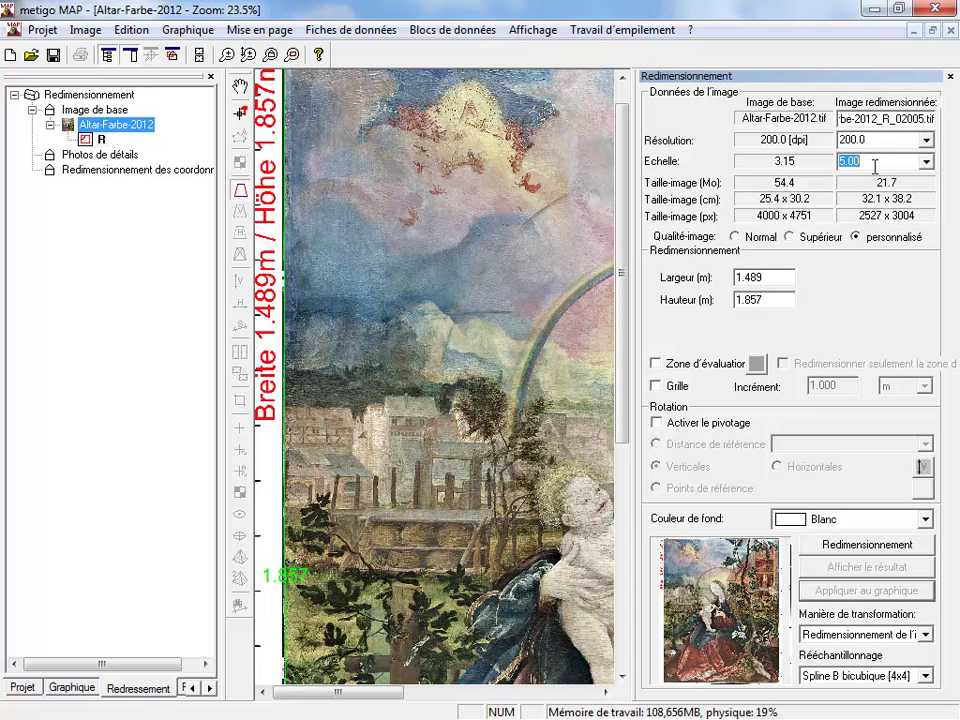
type("3")
left_click(866, 548)
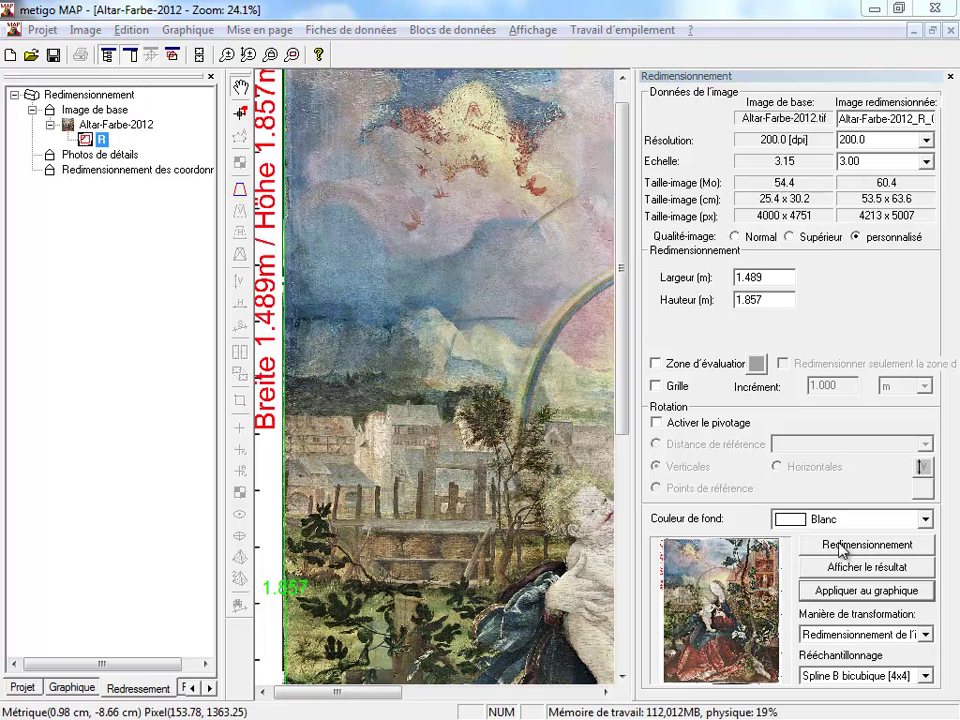
left_click(841, 546)
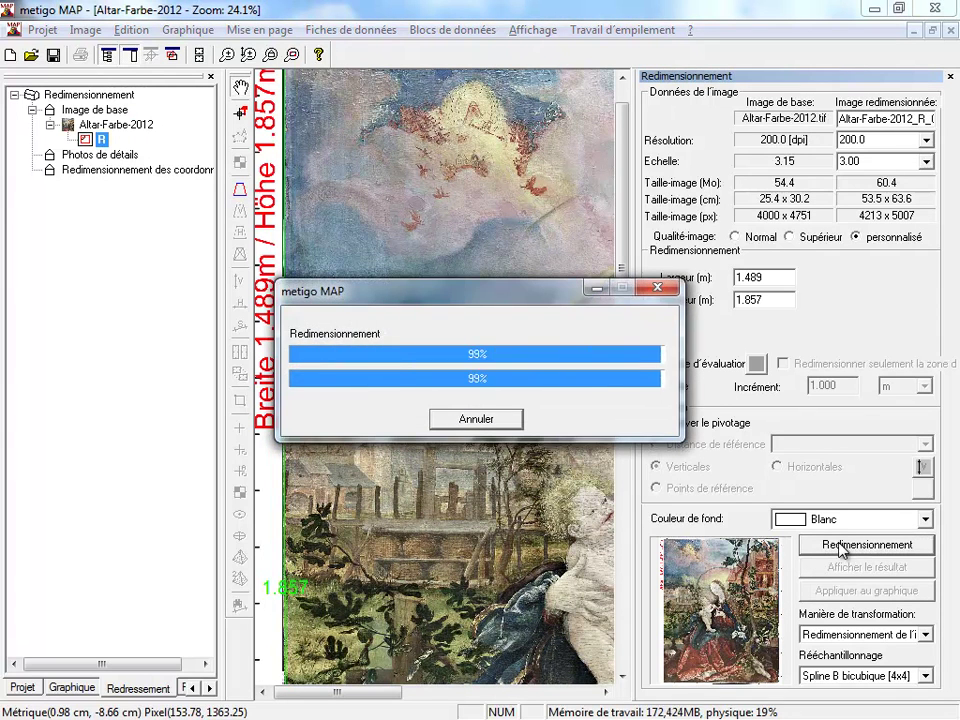
- Display the rectified image of the painting and apply it to the project's graphics
left_click(645, 428)
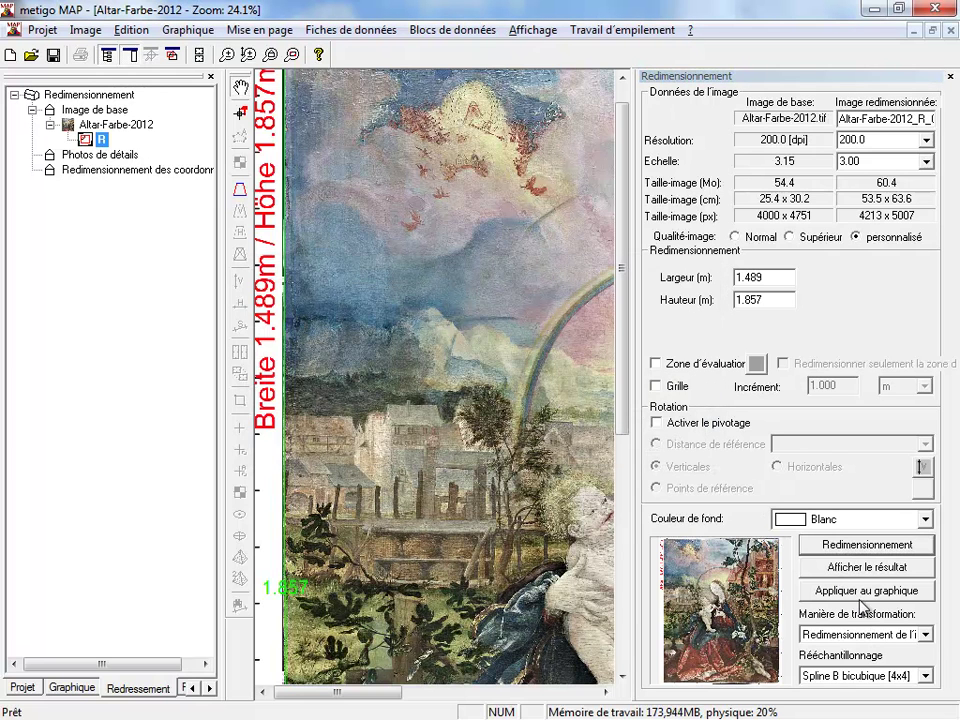
left_click(865, 568)
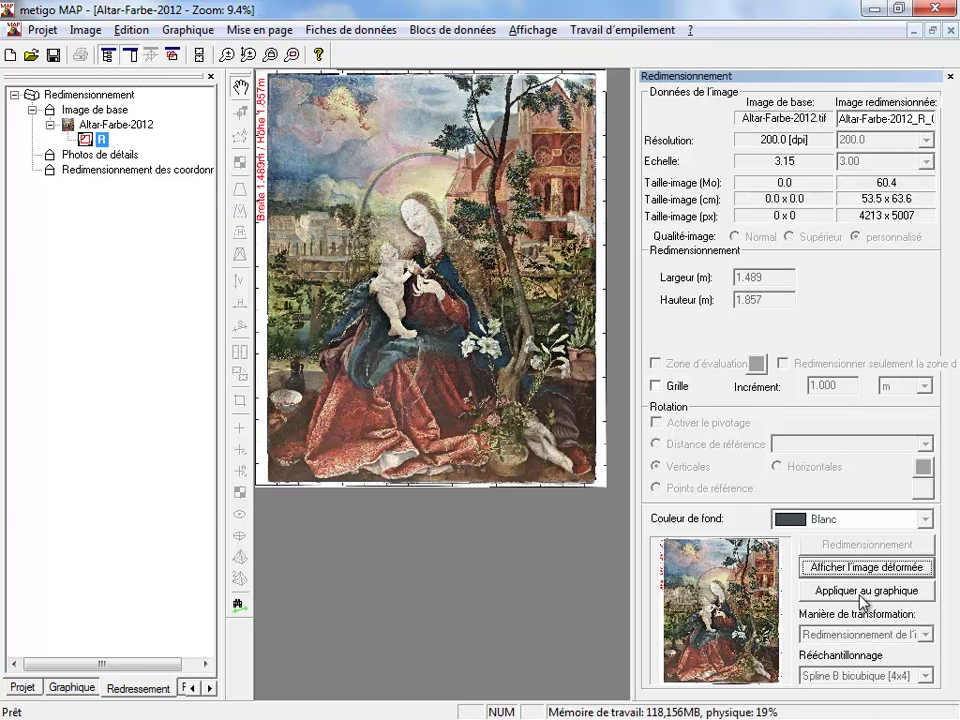
left_click(862, 591)
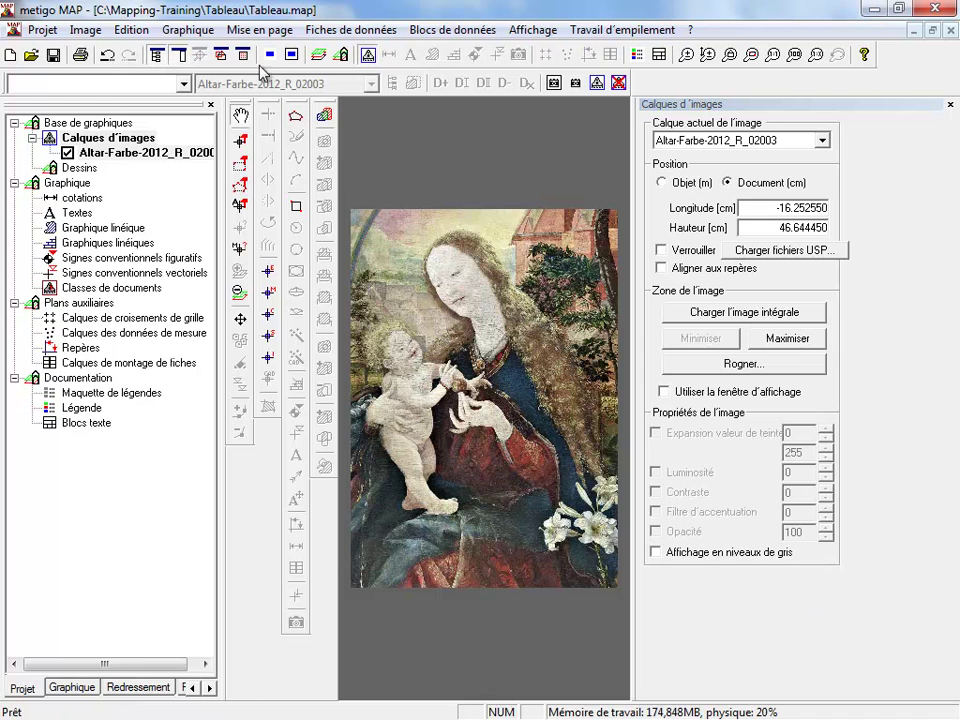
- Try a dynamic fit for the document's paper format, and set it to A1 (59.40 cm x 84.10 cm) instead
left_click(258, 30)
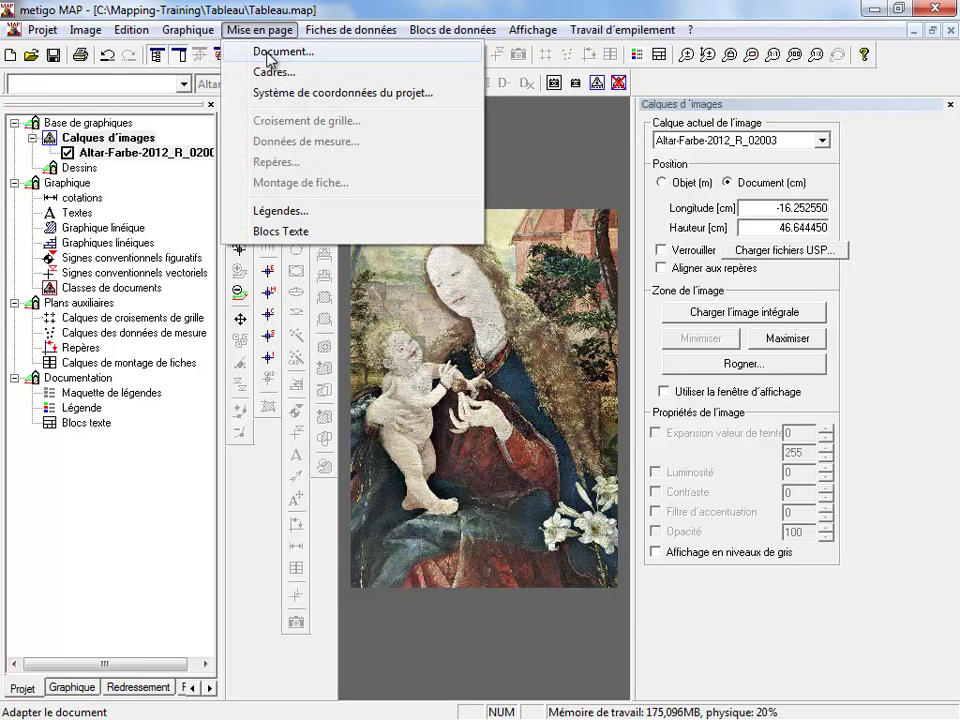
left_click(268, 55)
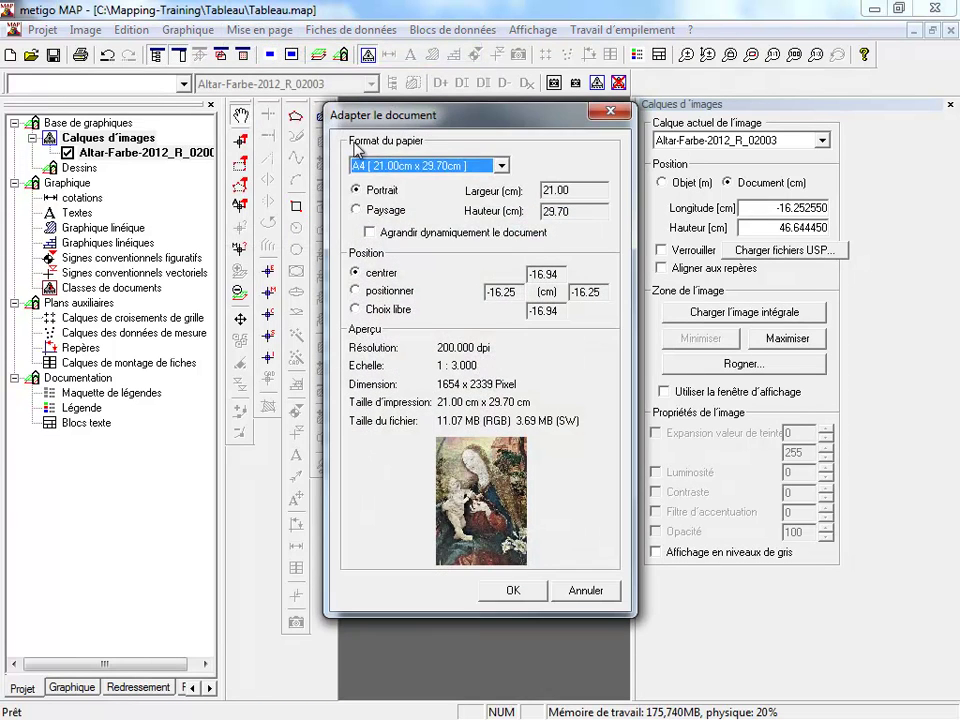
left_click(418, 168)
scroll(410, 195, "up", 1)
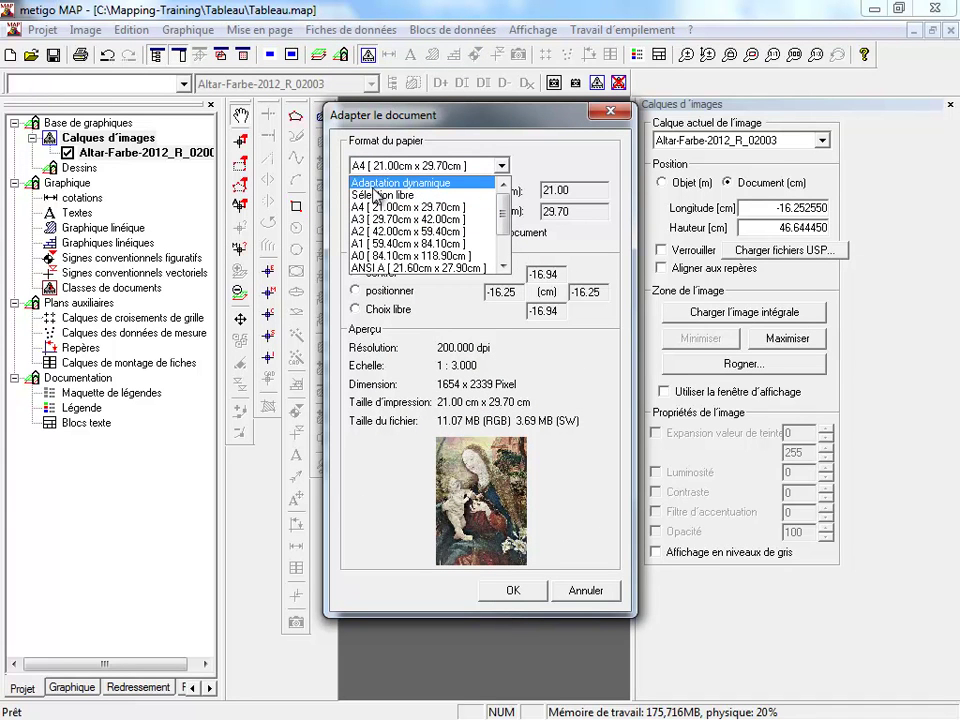
left_click(374, 184)
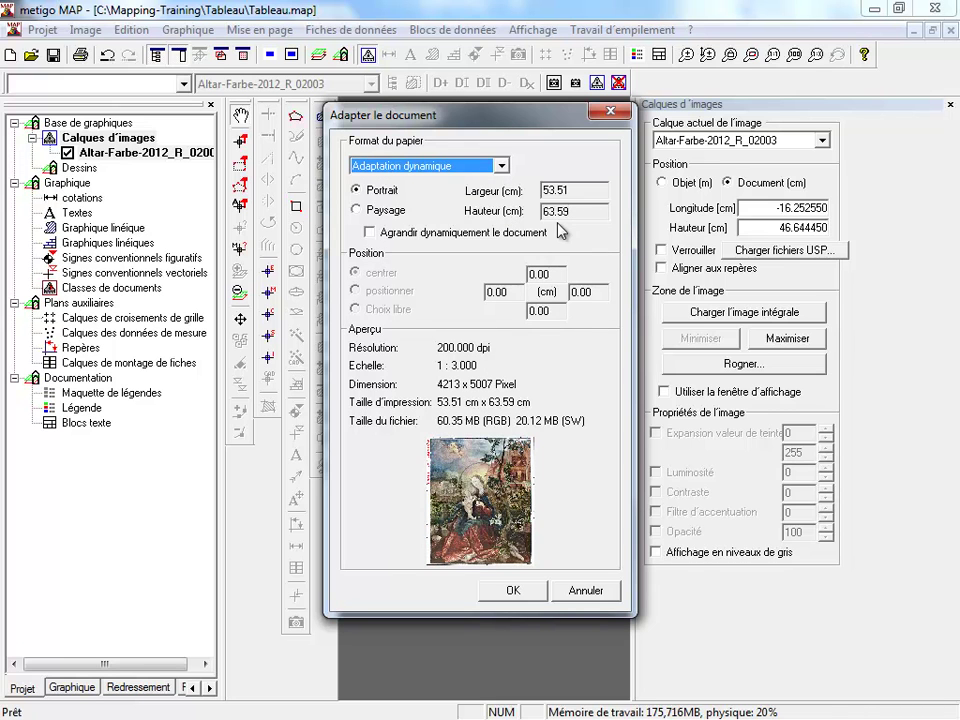
left_click(449, 167)
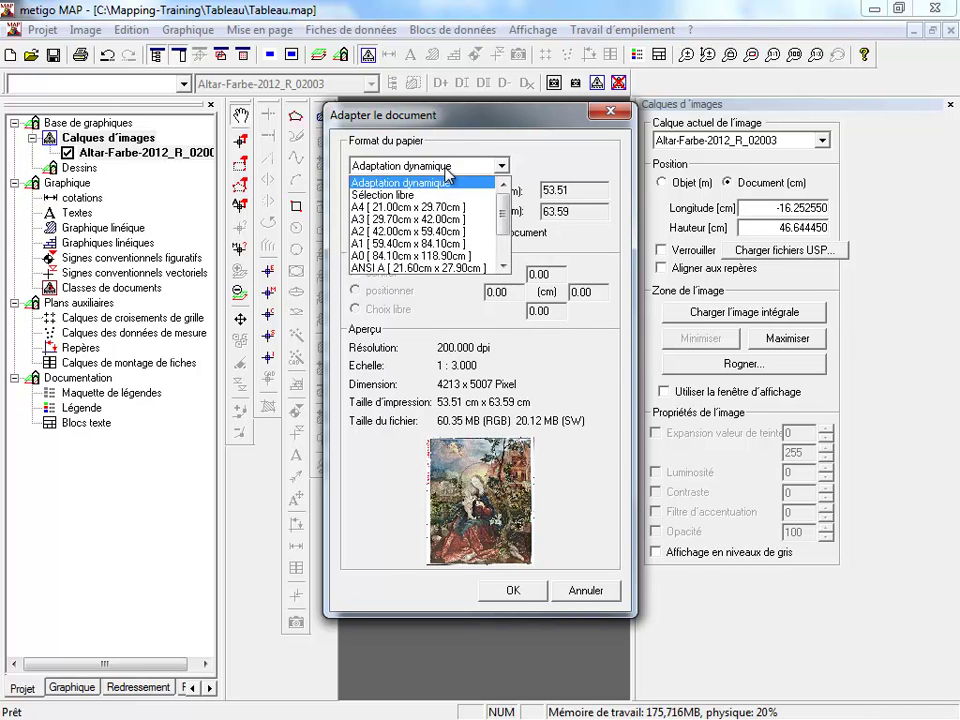
left_click(376, 244)
key("Up")
key("Down")
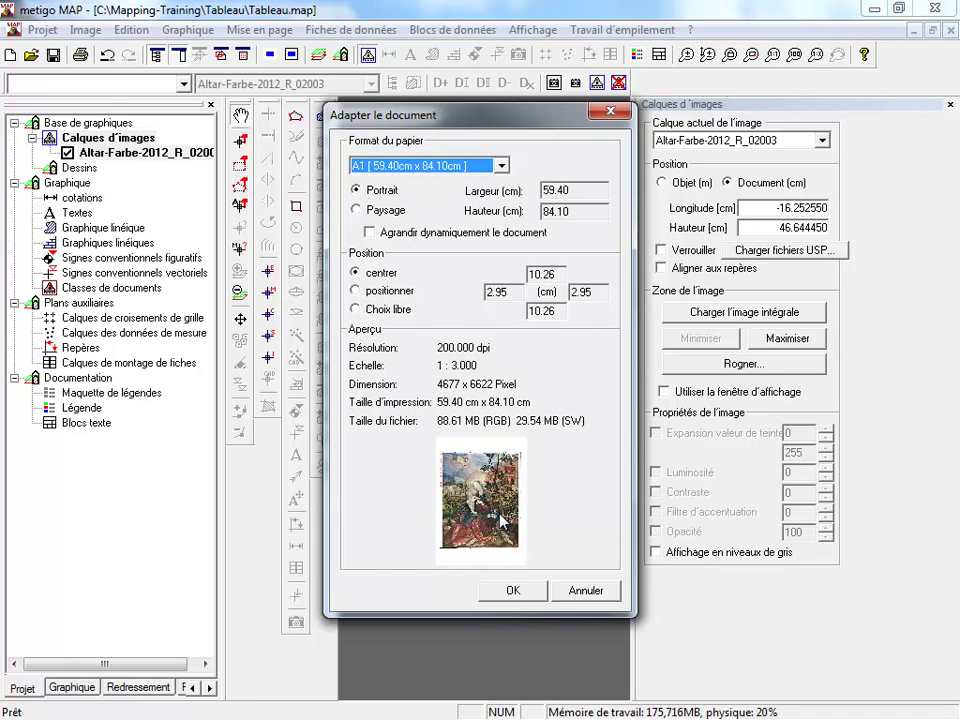
left_click(510, 591)
- Add a visible frame to the document with a 0.50 cm margin on all four sides
left_click(262, 36)
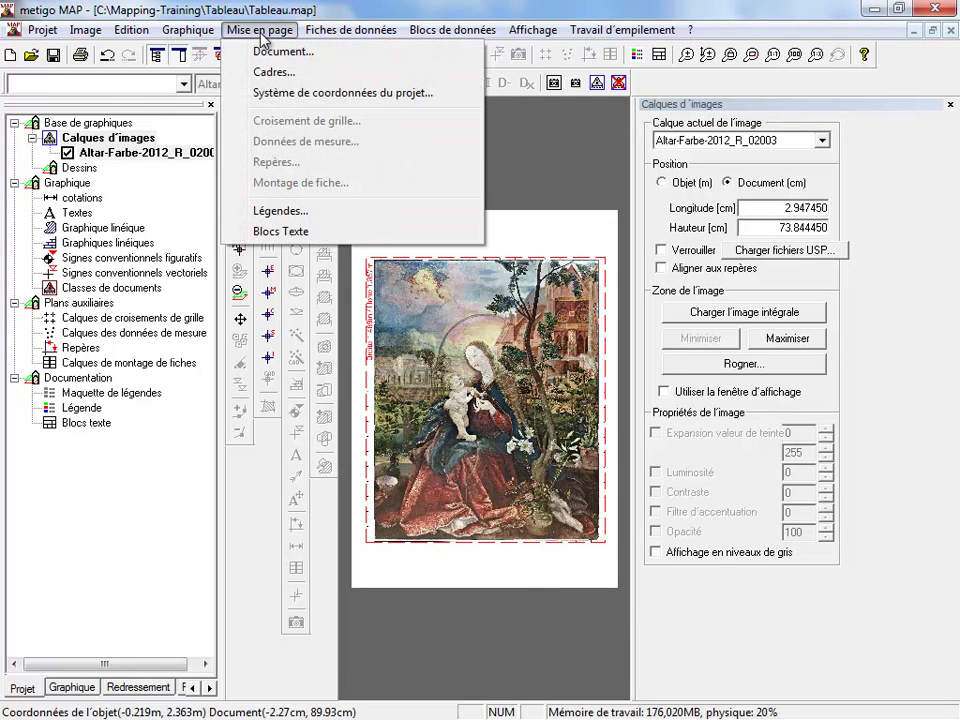
left_click(265, 74)
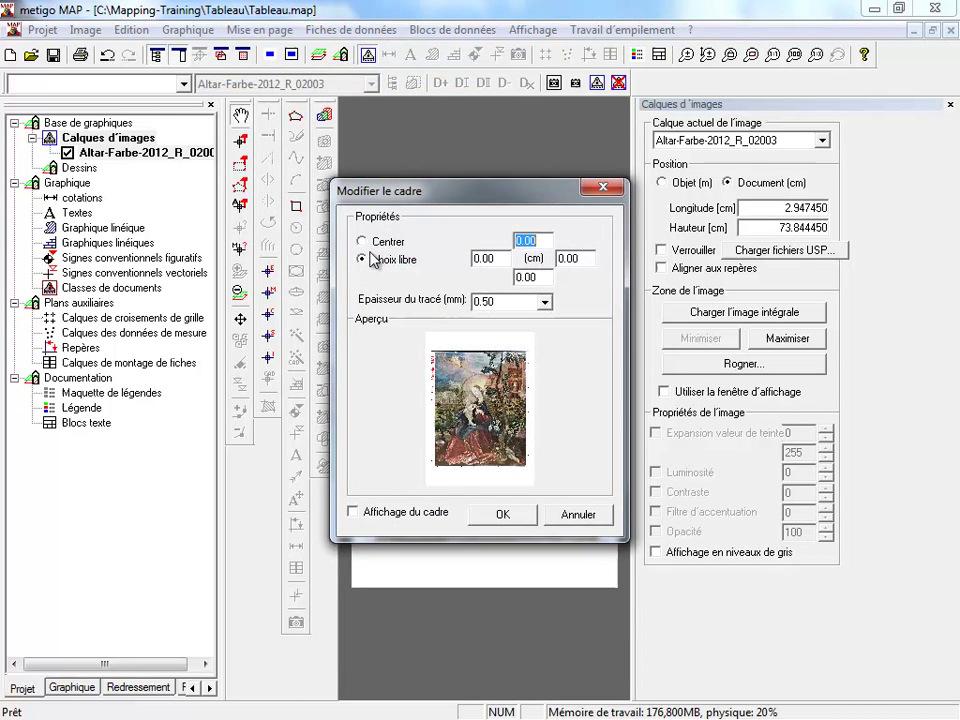
type("5")
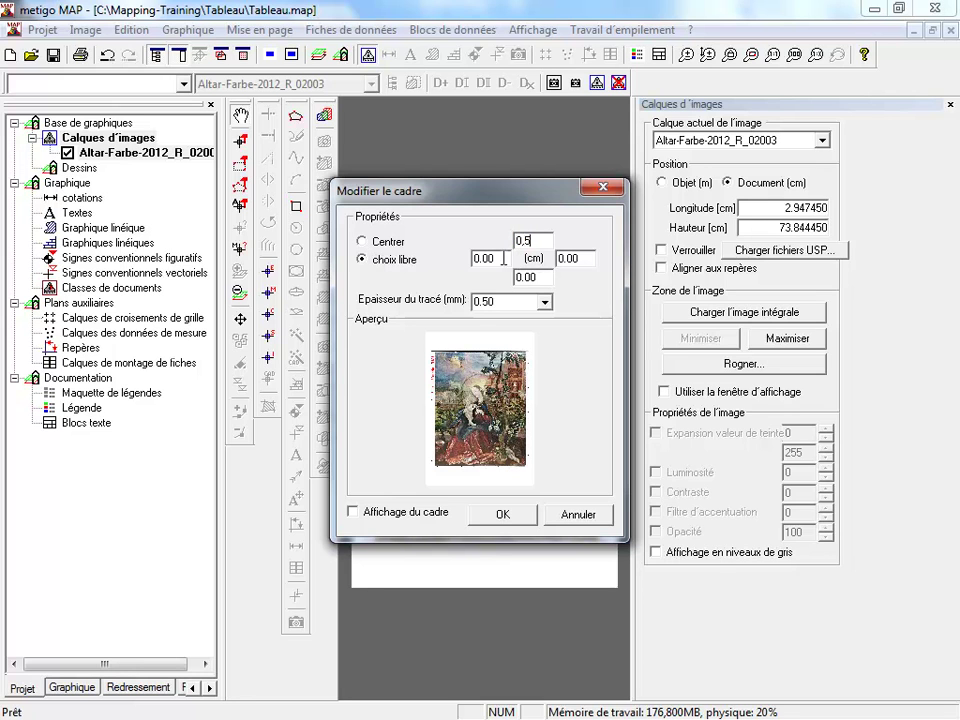
type("50")
double_click(591, 264)
type("0.")
left_click(397, 514)
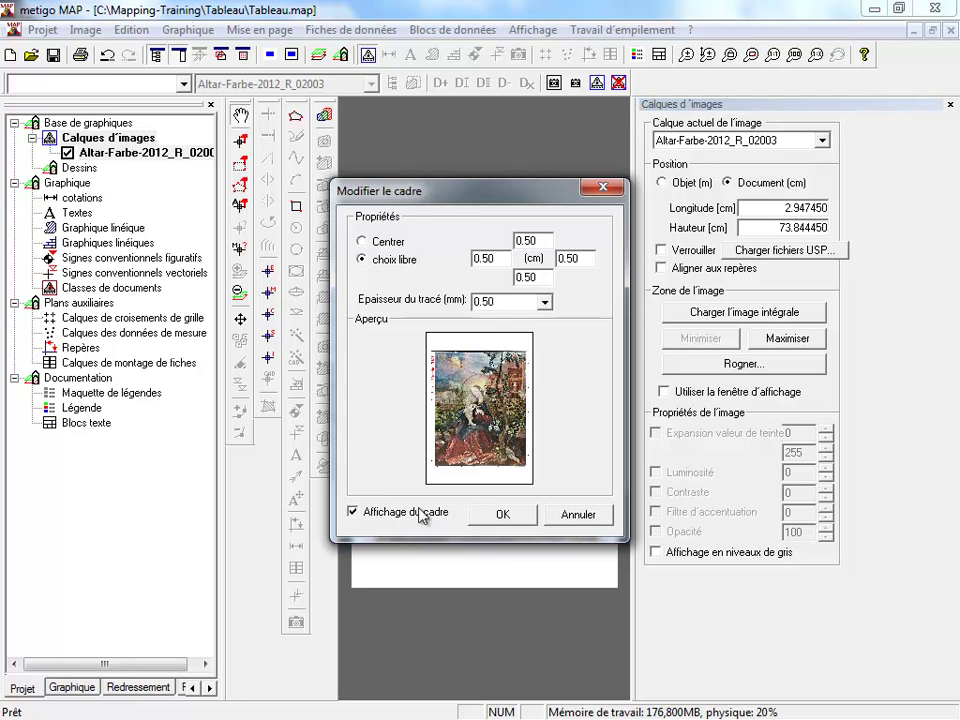
left_click(500, 515)
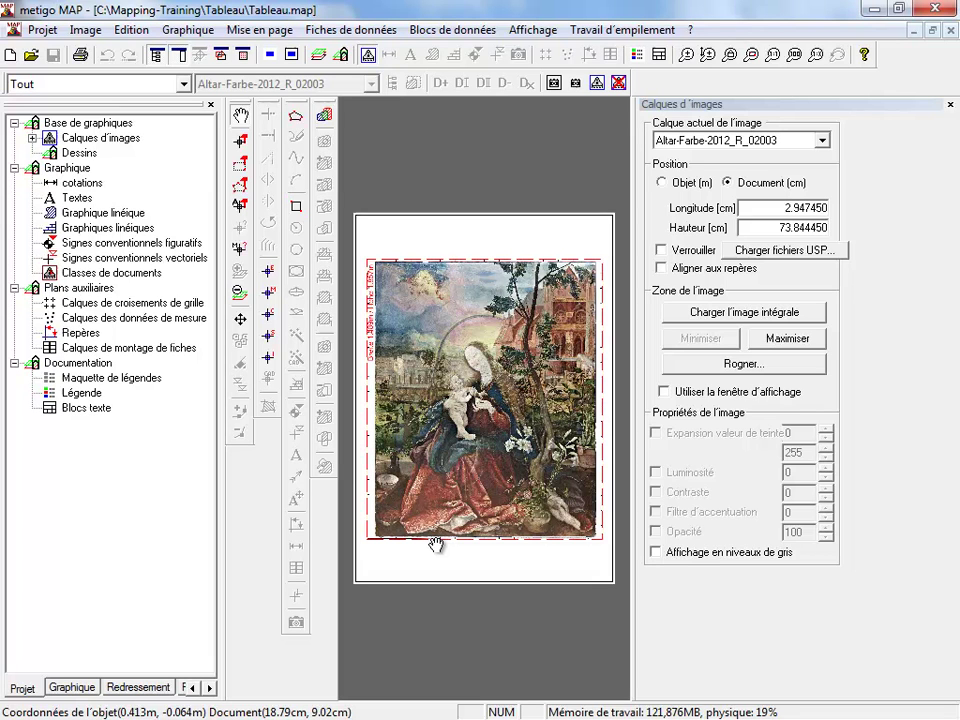
- Create a new graphics class named "zone à documenter" in the class management
left_click(72, 688)
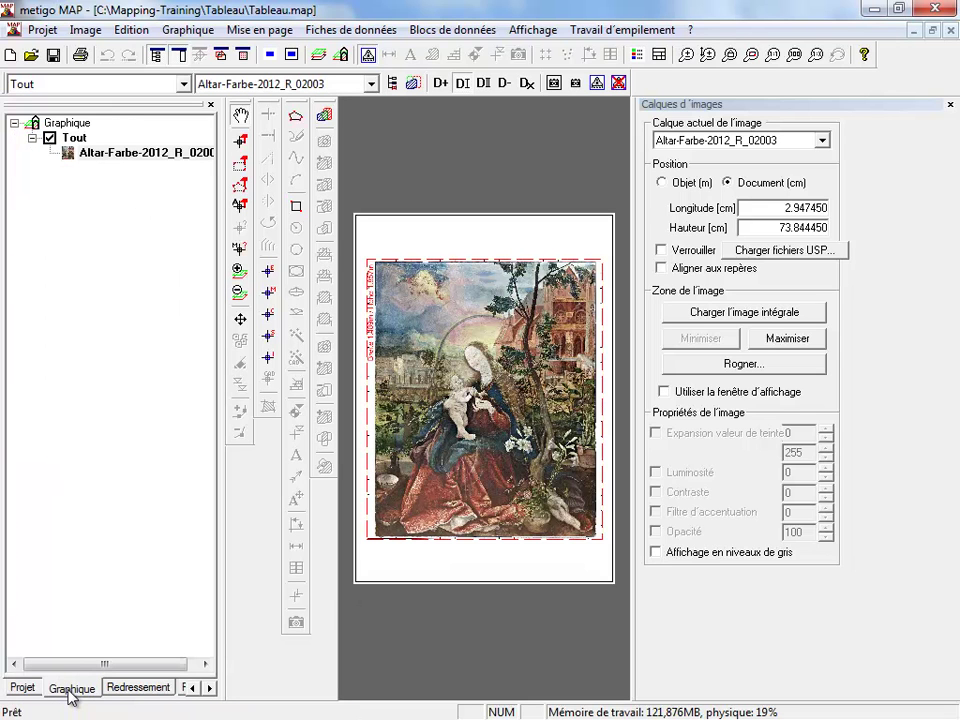
left_click(178, 35)
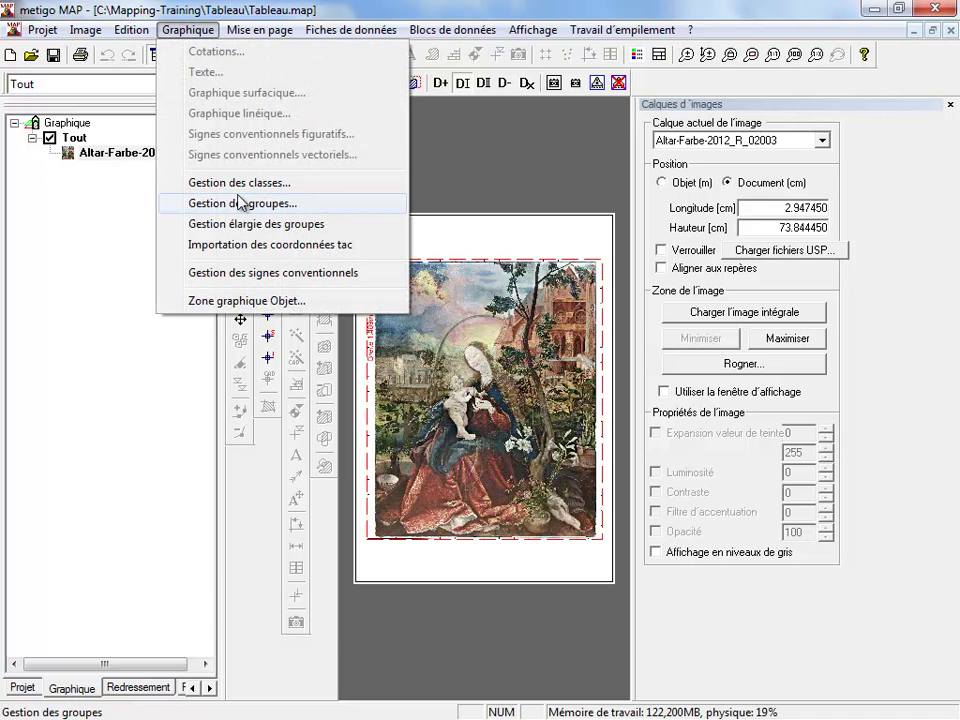
left_click(251, 187)
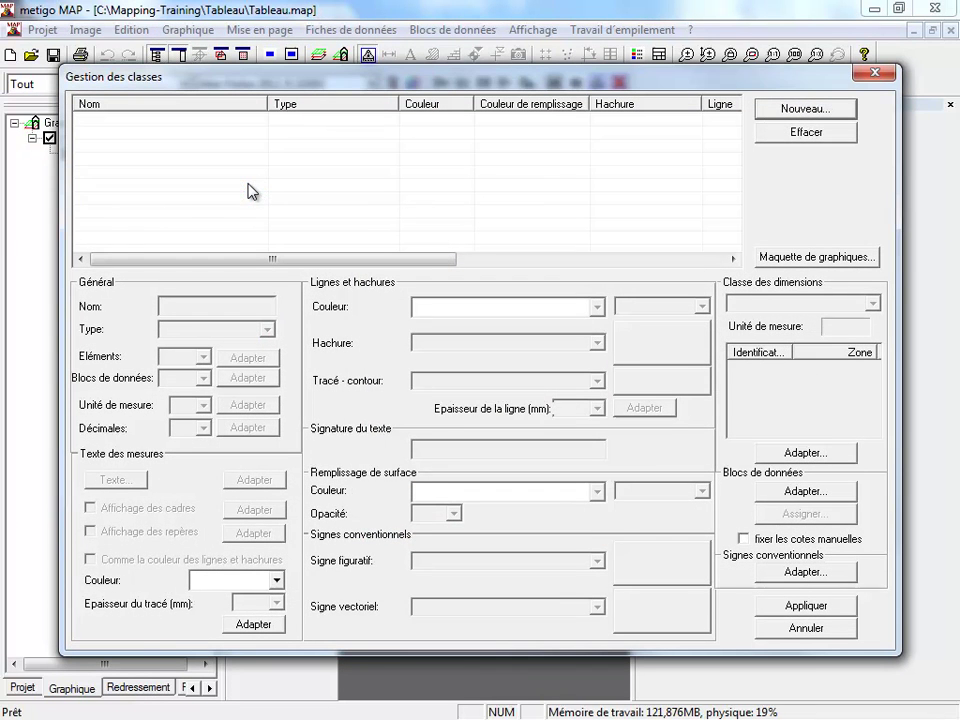
left_click(797, 110)
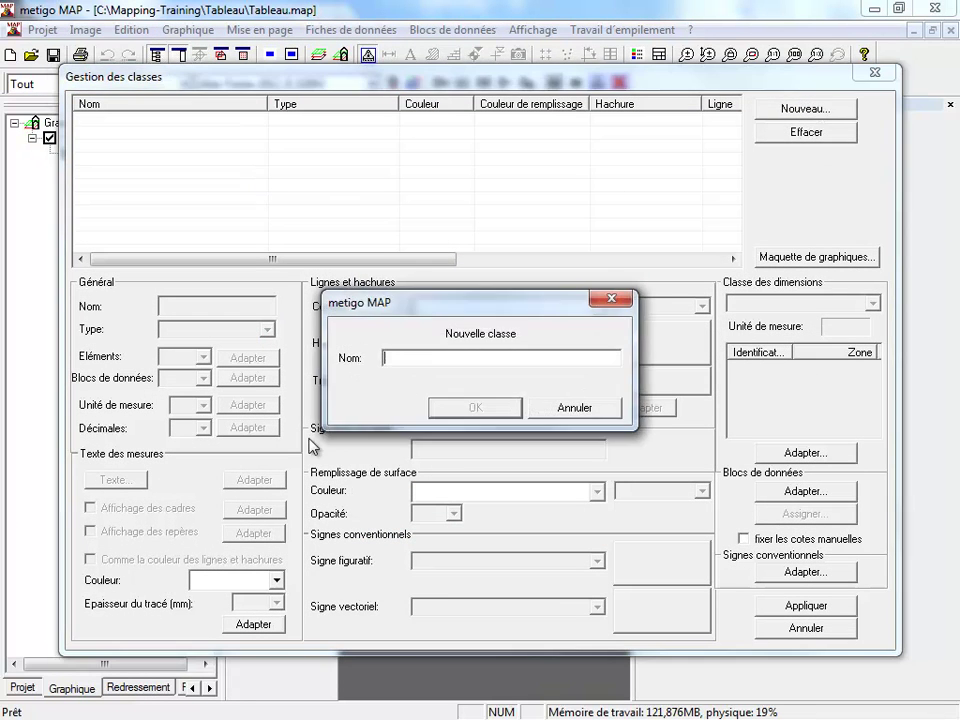
type("z")
type("one à dbl")
key("BackSpace")
key("BackSpace")
type("ocumenter")
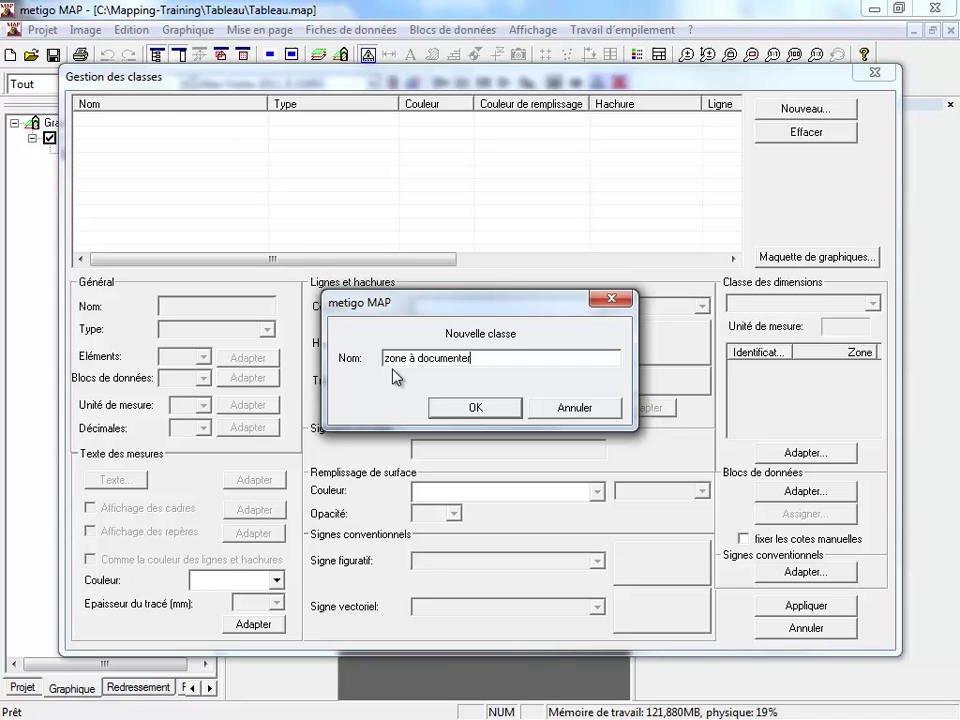
left_click(504, 411)
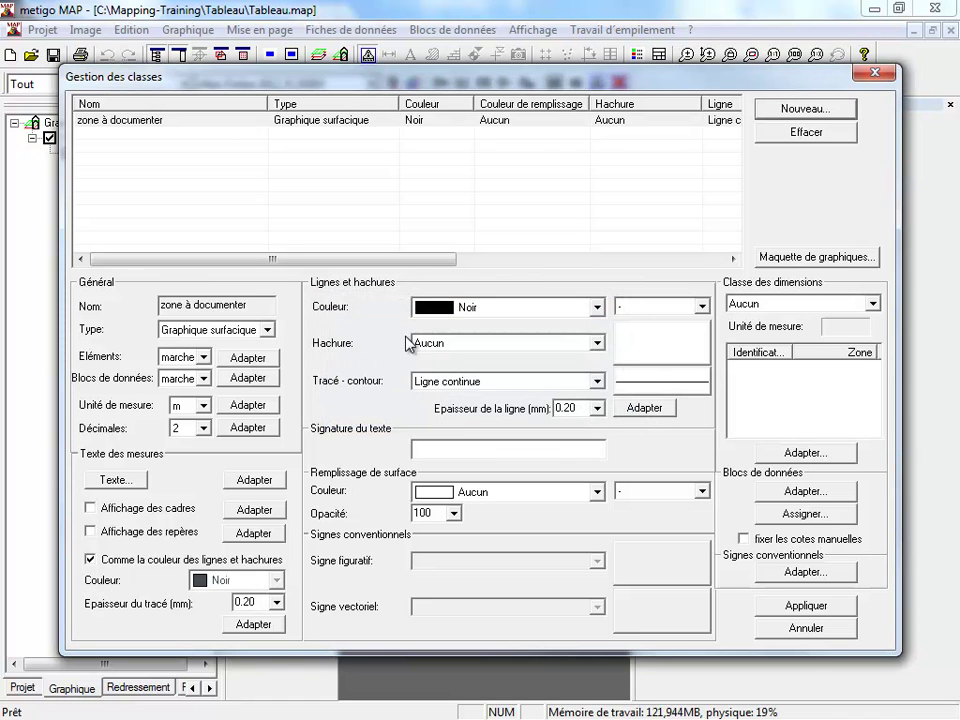
- Set the class's line and hatch colour to red (Rouge) and its hatch to "Traits Points 2mm"
left_click(456, 308)
left_click(480, 310)
left_click(478, 308)
left_click(490, 342)
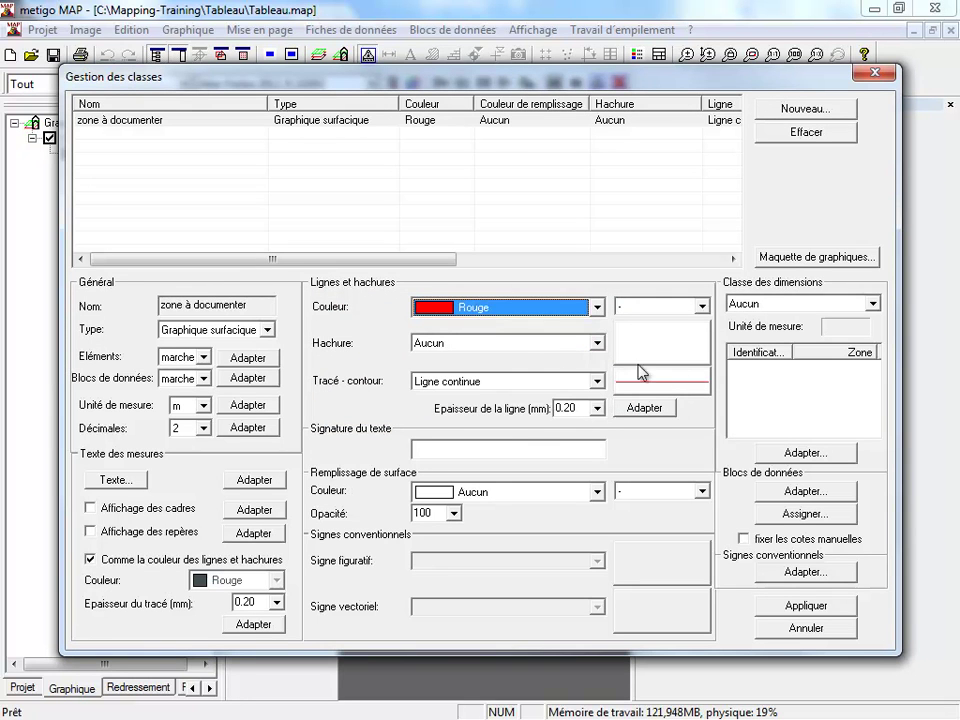
left_click(553, 345)
left_click(470, 371)
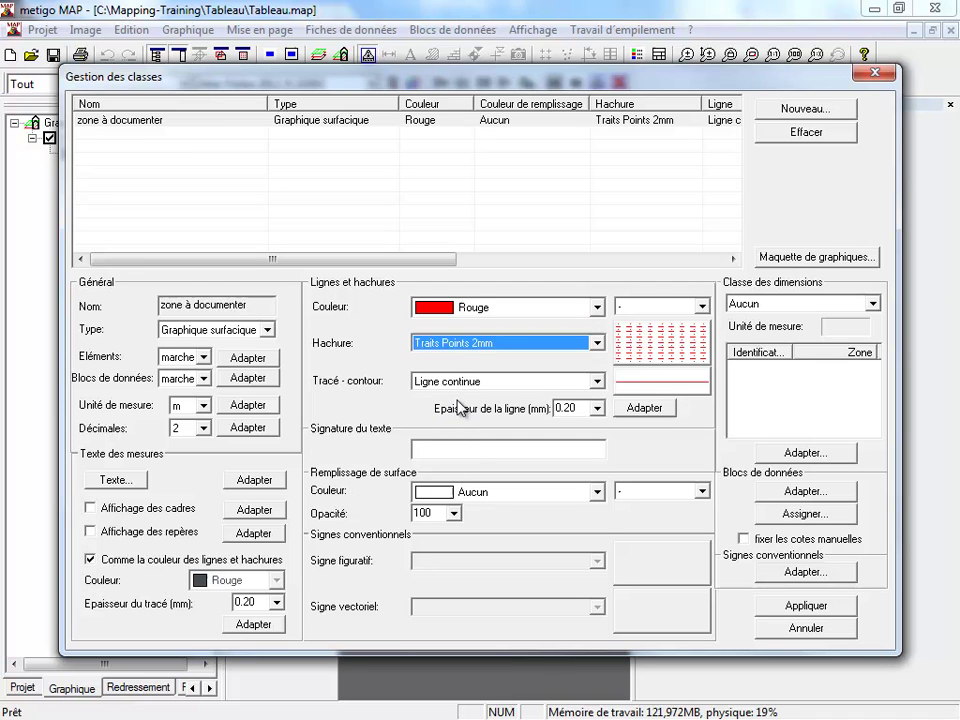
- Give the class a yellow (Jaune) surface fill with an opacity of 10 and apply the class settings
left_click(470, 500)
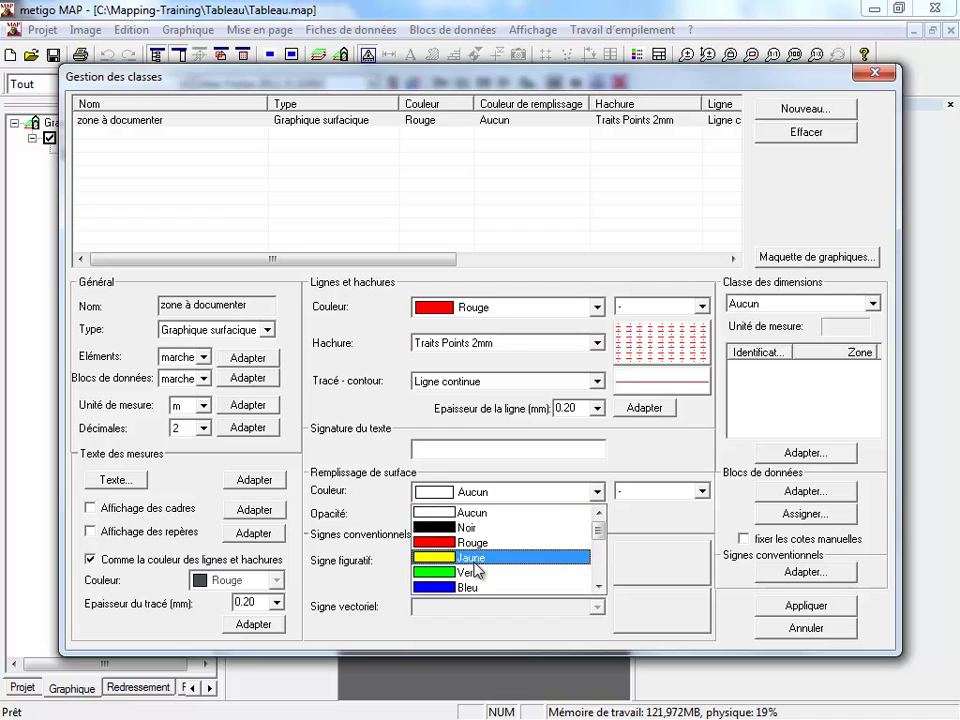
left_click(476, 570)
left_click(453, 514)
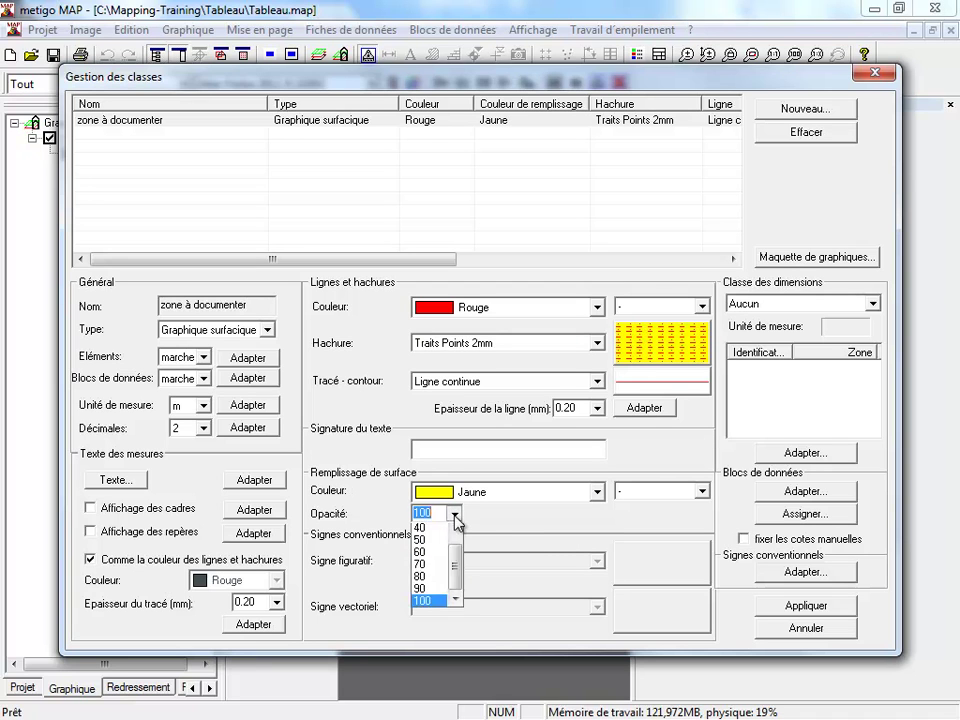
scroll(440, 580, "up", 3)
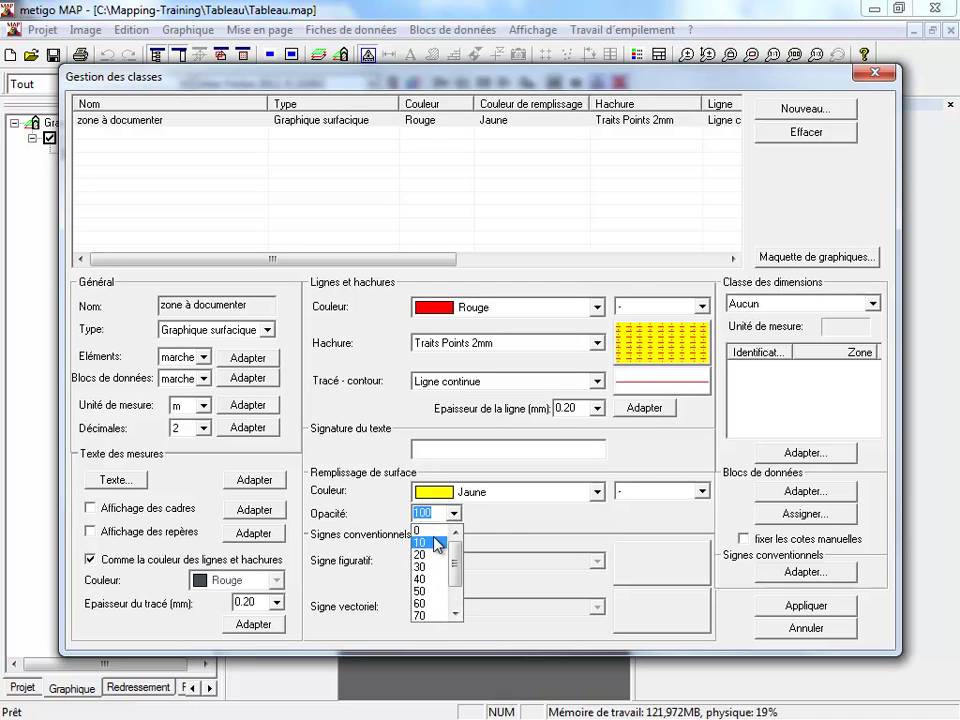
left_click(437, 530)
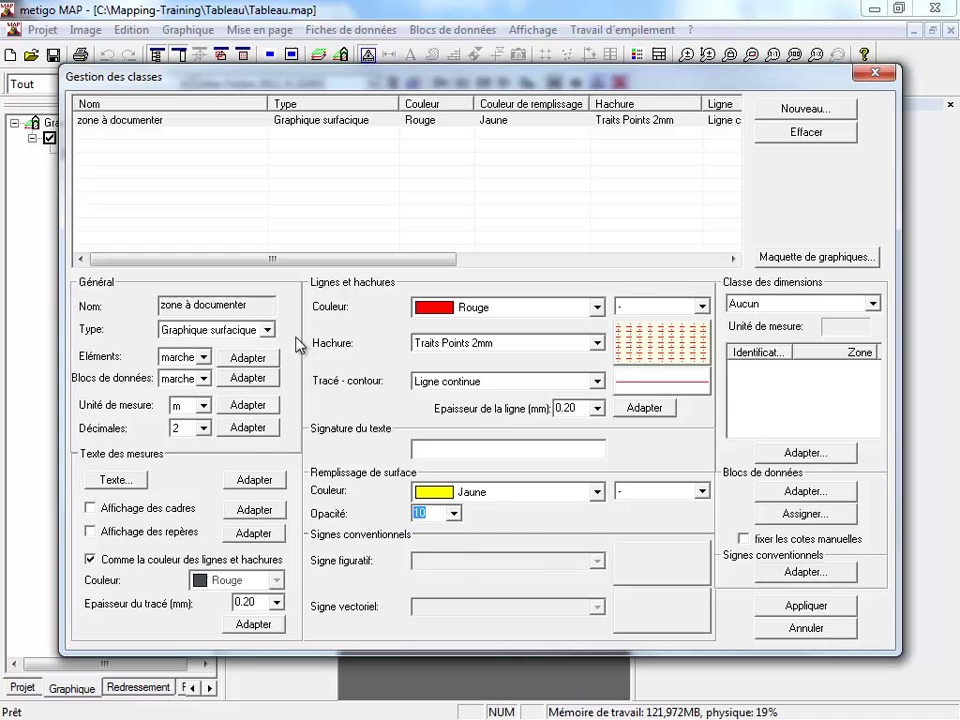
left_click(822, 605)
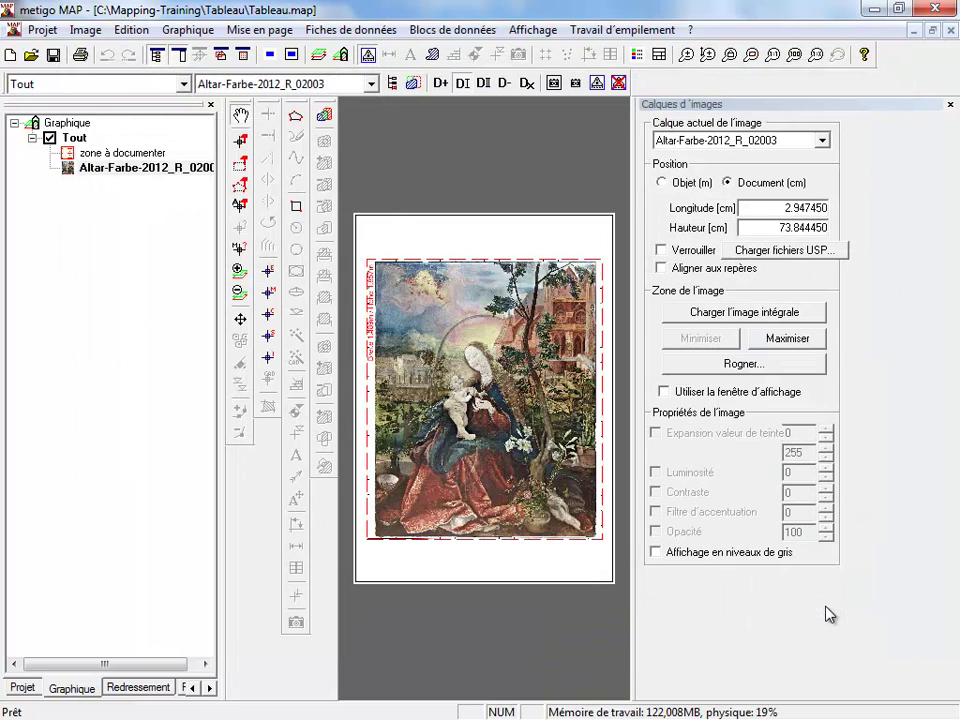
- Map a rectangle of about 0.01 m² in the "zone à documenter" class beside the Madonna's forehead, overlapping the background
left_click(128, 153)
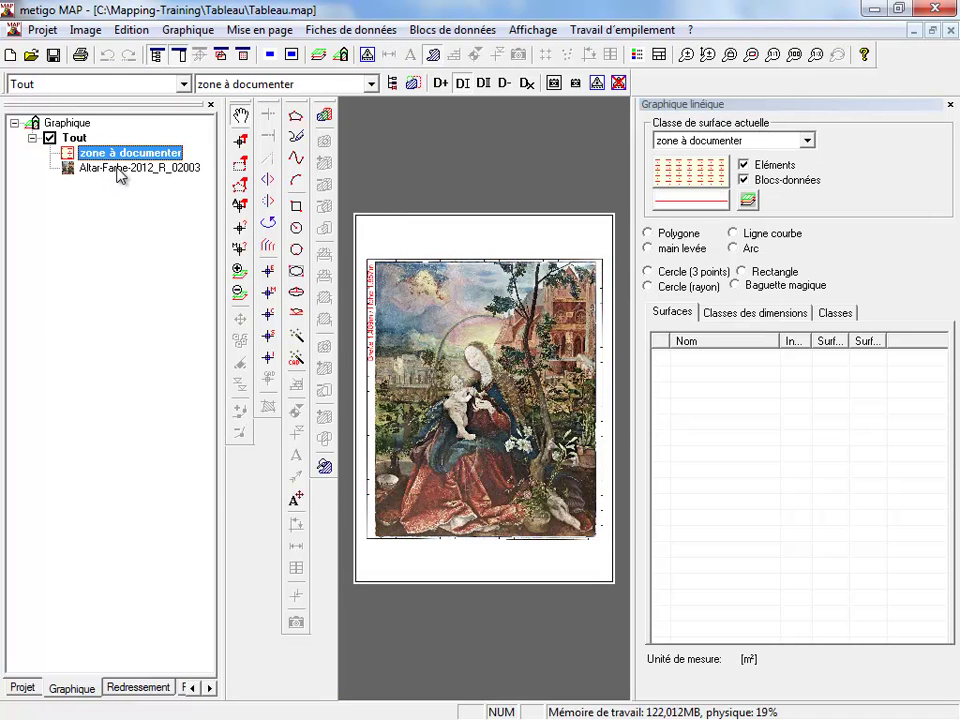
scroll(470, 360, "up", 3)
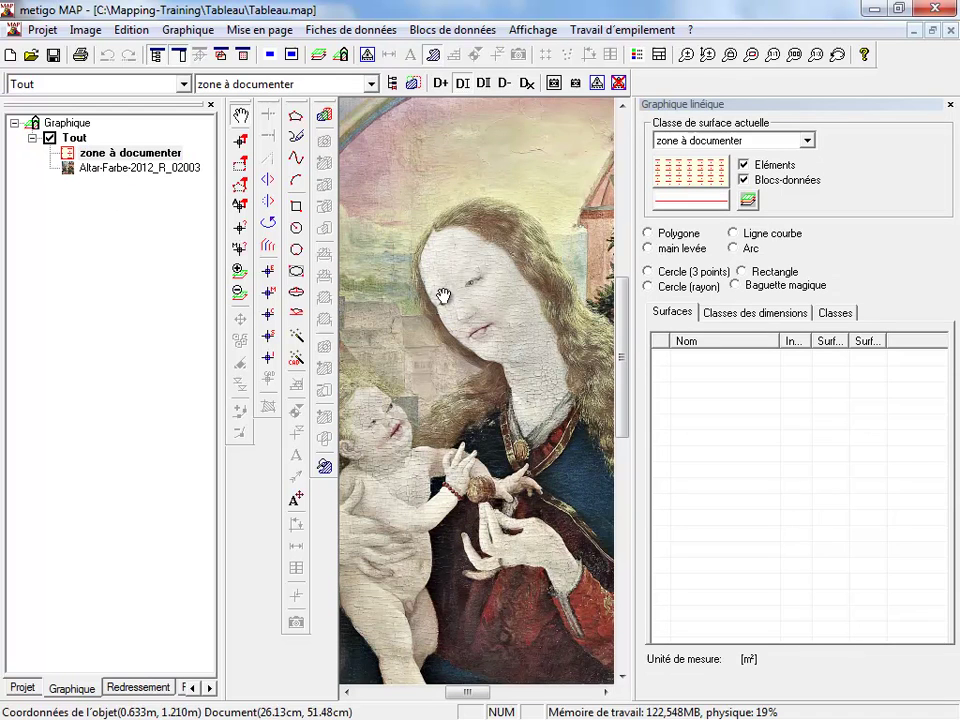
left_click(296, 206)
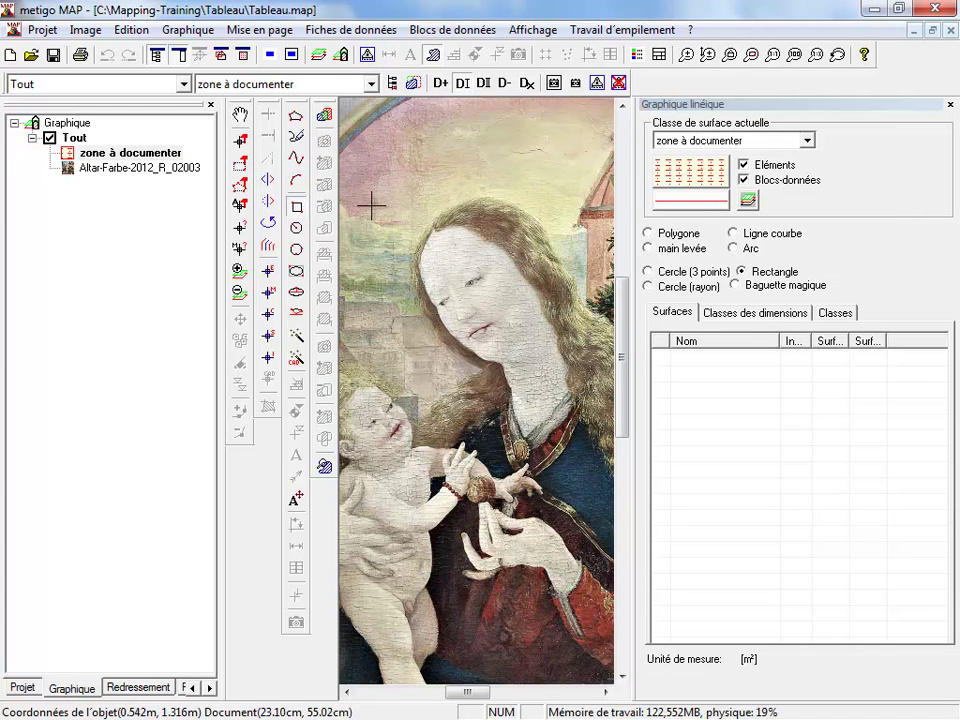
left_click_drag(371, 207, 454, 299)
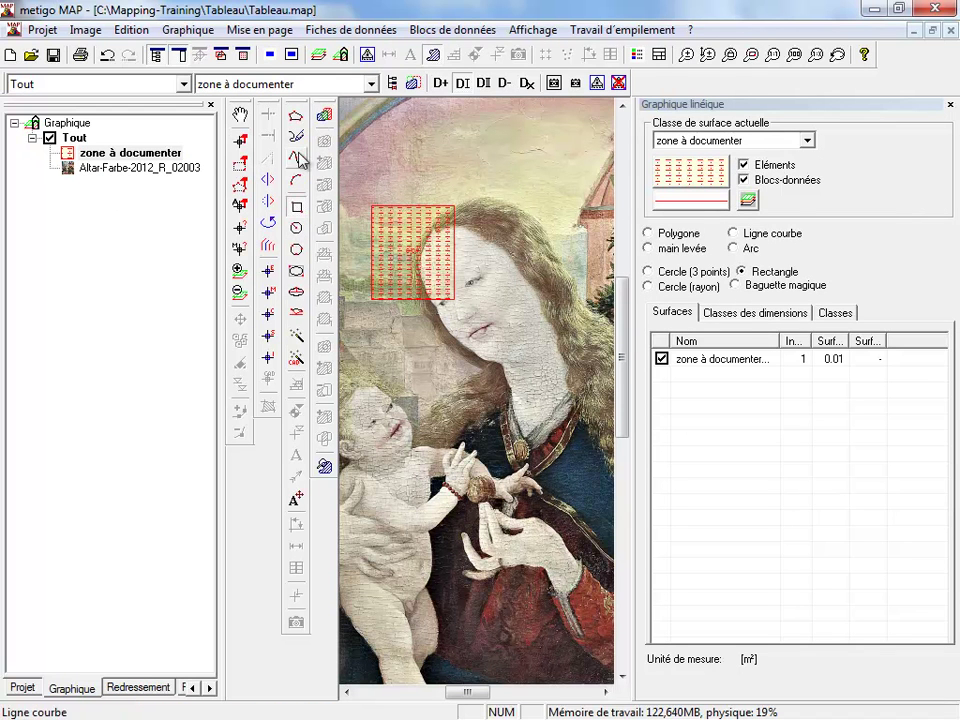
- Map an irregular polygon of about 0.02 m² from the Madonna's face down to the child's head
left_click(296, 117)
left_click(414, 338)
left_click(431, 273)
left_click(498, 268)
left_click(521, 332)
left_click(466, 397)
left_click(379, 421)
left_click(391, 375)
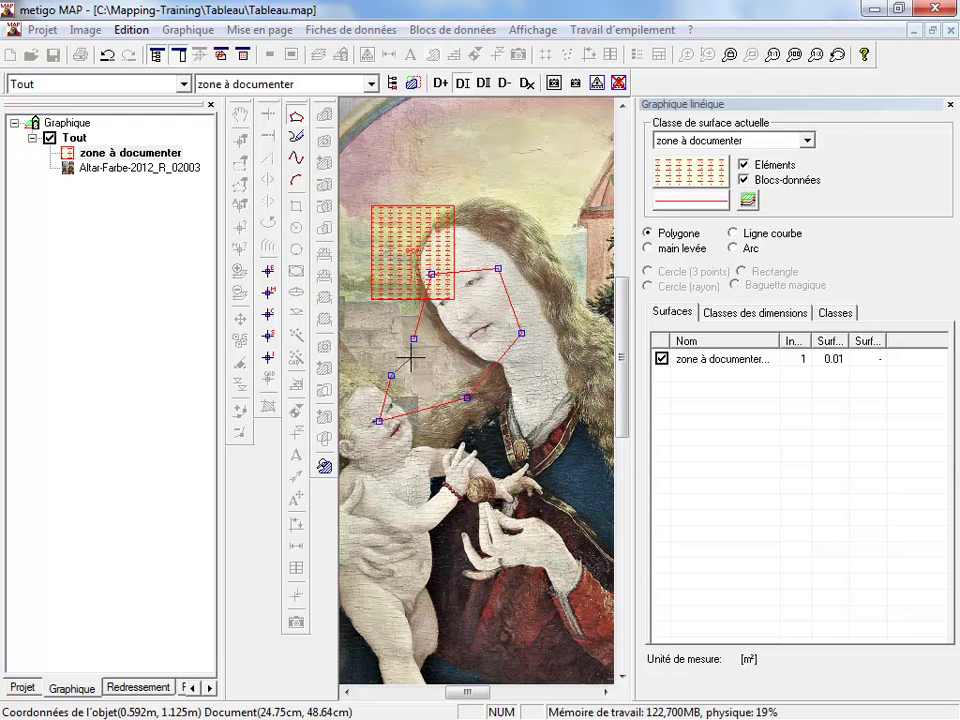
double_click(411, 357)
- Map a four-cornered polygon of about 0.02 m² from the Madonna's neck down over the hands
left_click(440, 510)
left_click(488, 386)
left_click(544, 383)
double_click(575, 500)
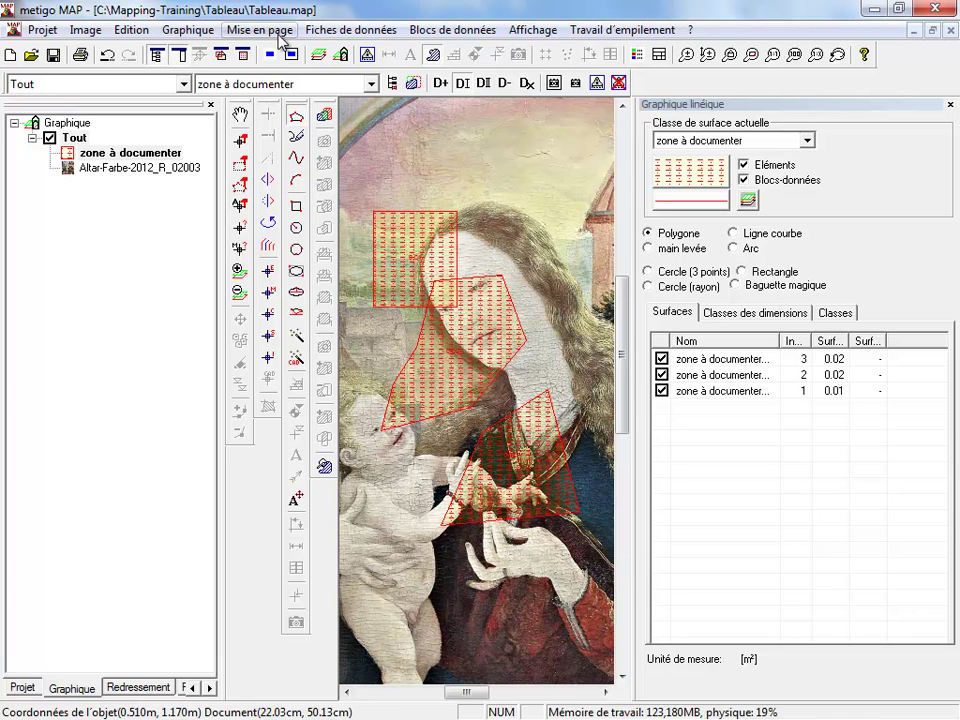
- Import all graphics classes from Project-Wallpainting.map in the Project-Wallpainting folder as a template and apply them to the project
left_click(193, 36)
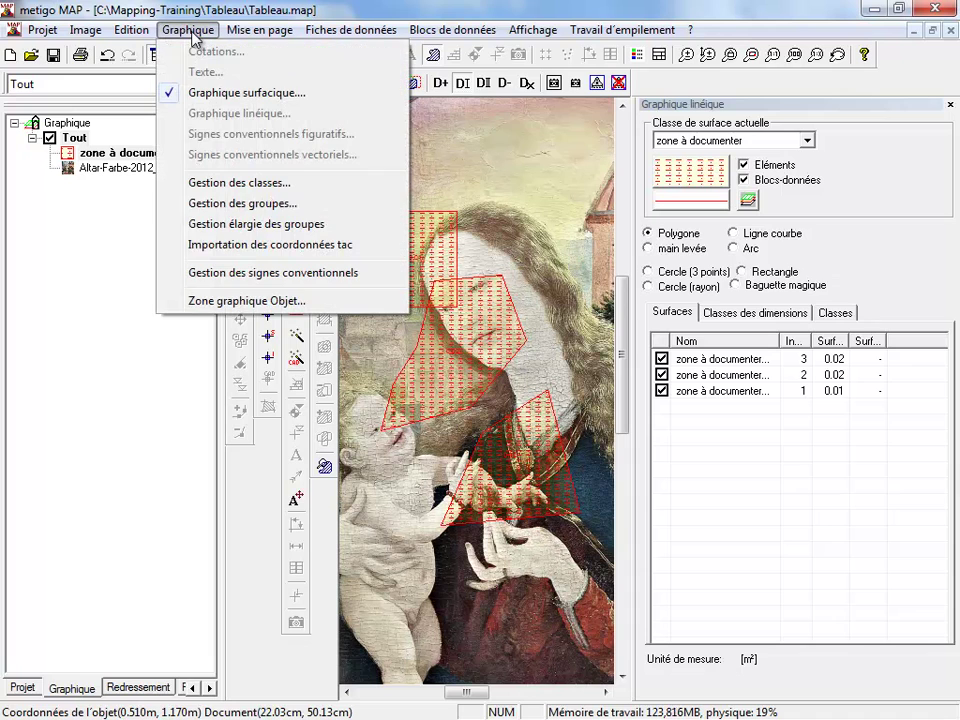
left_click(259, 186)
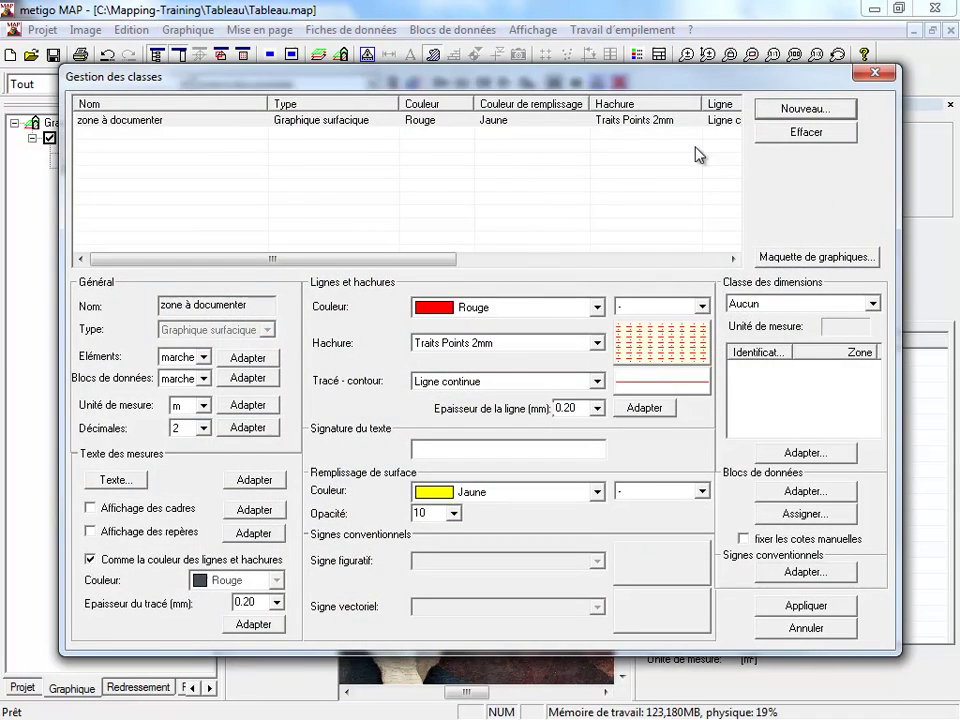
left_click(817, 258)
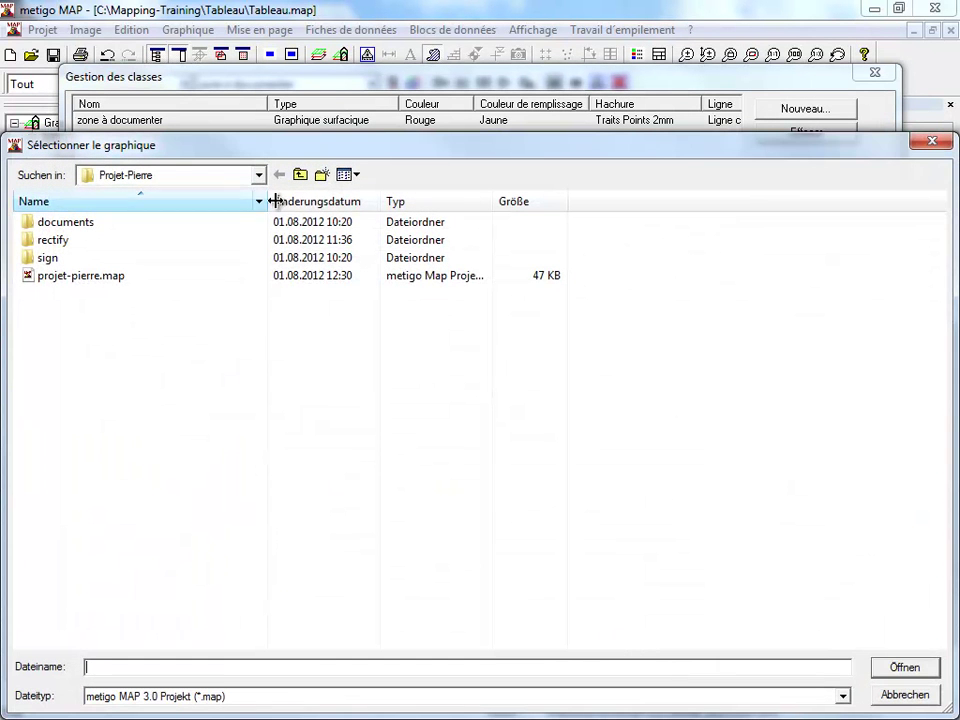
left_click(301, 176)
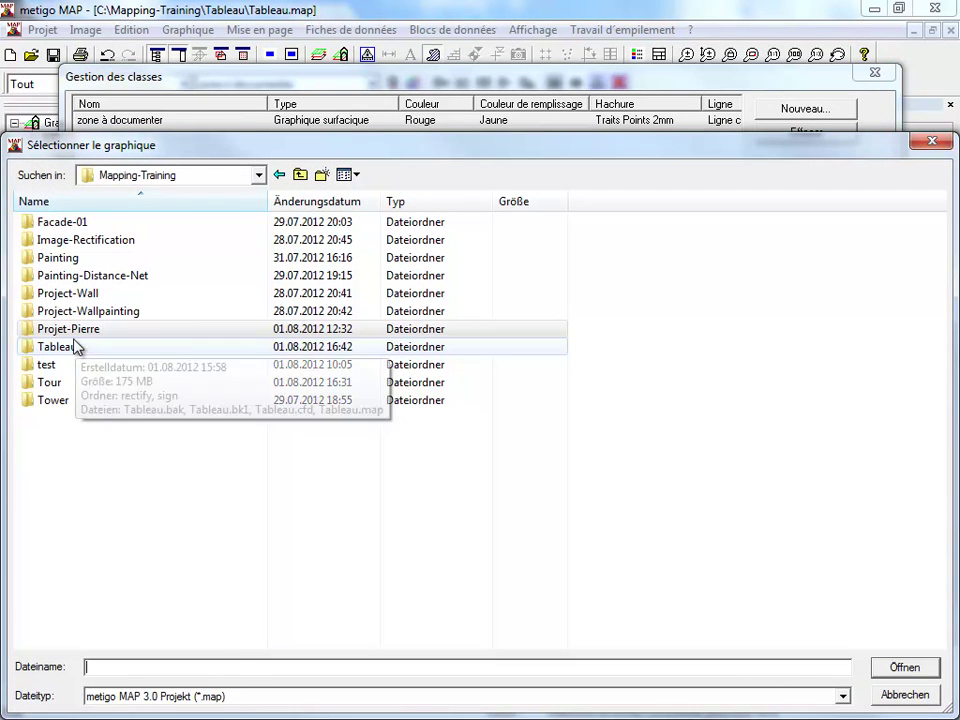
double_click(111, 316)
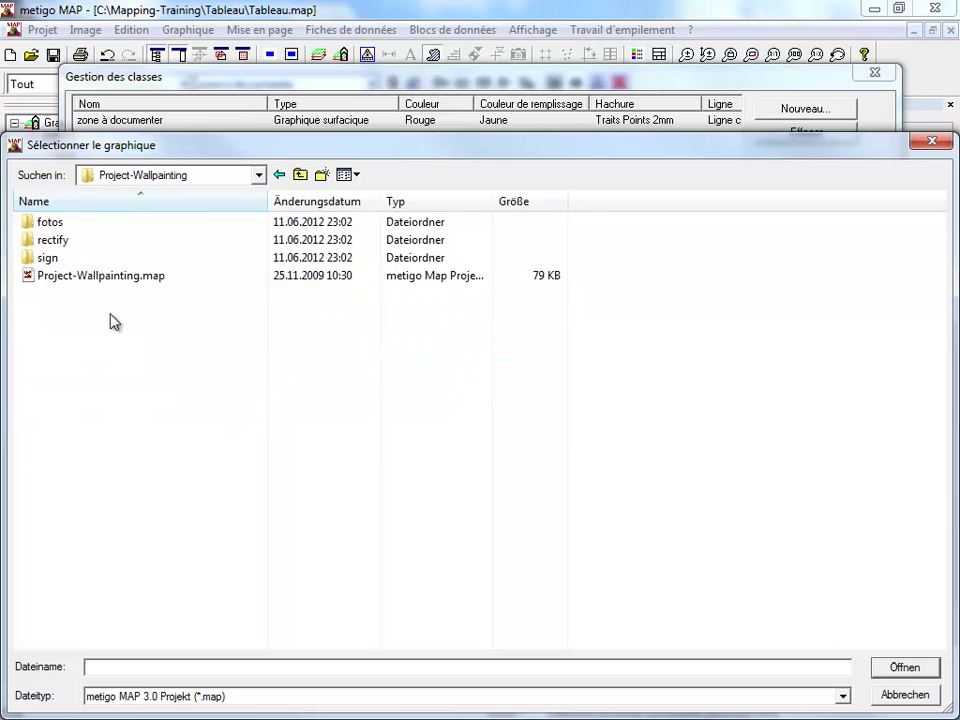
double_click(70, 277)
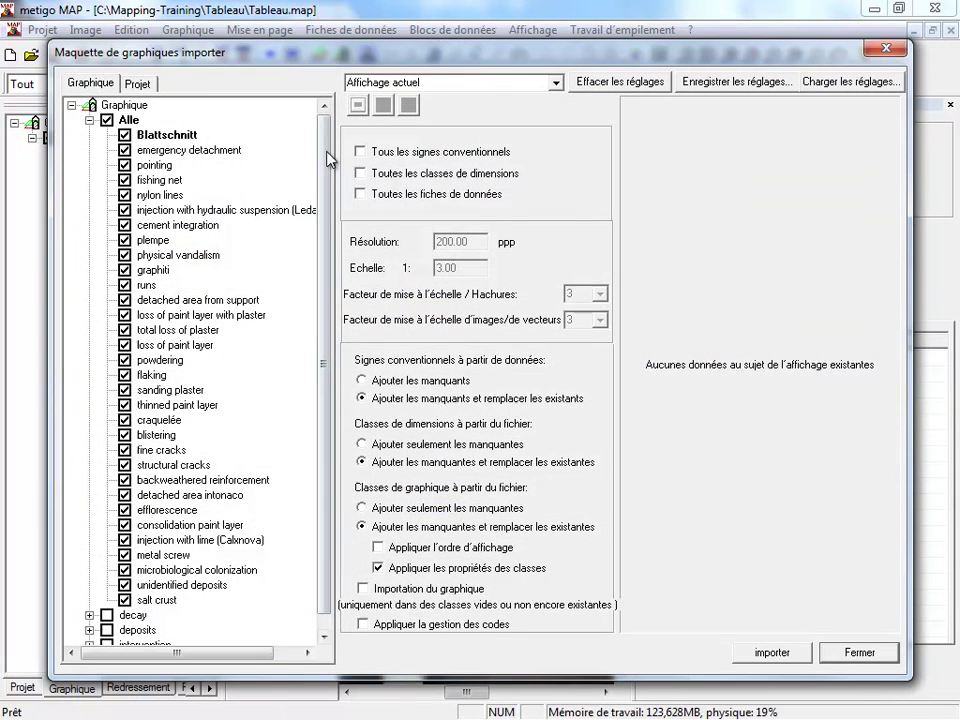
scroll(315, 240, "down", 1)
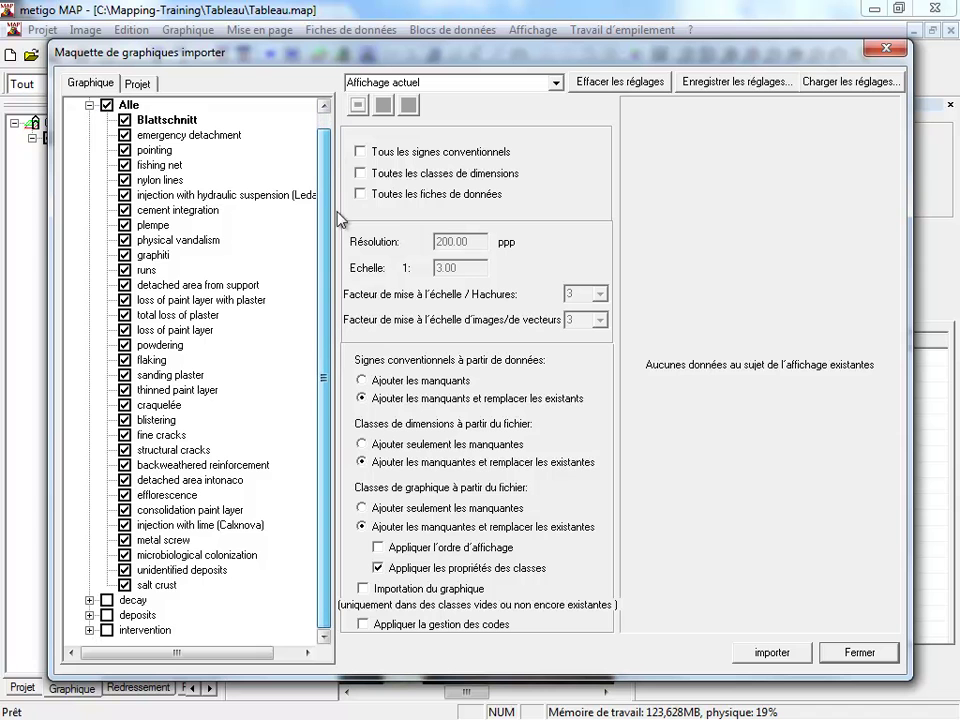
scroll(300, 144, "up", 1)
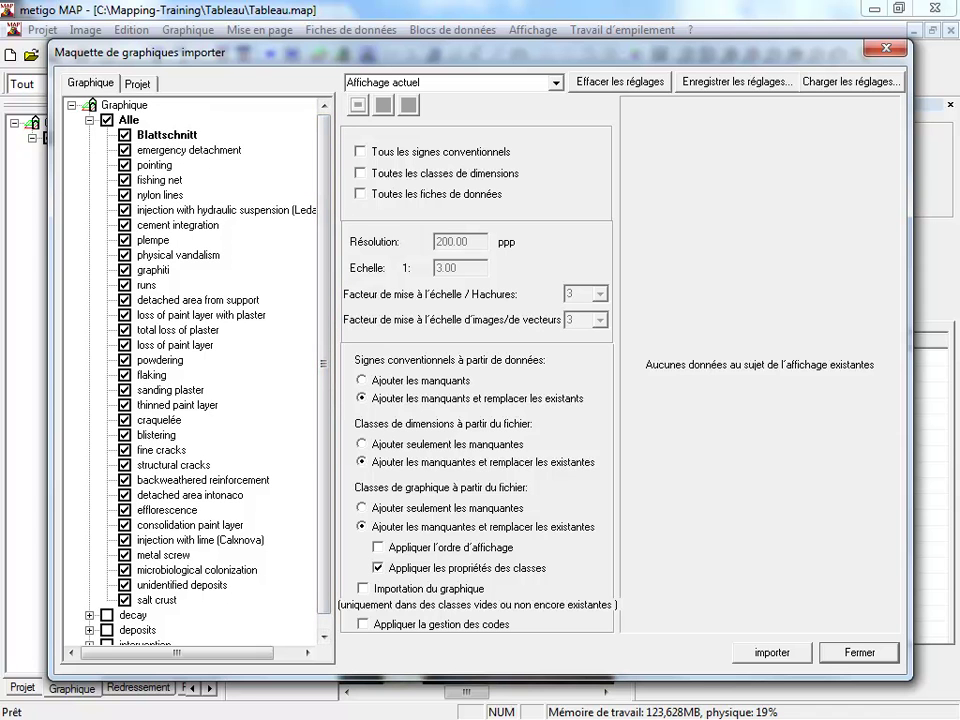
left_click(788, 660)
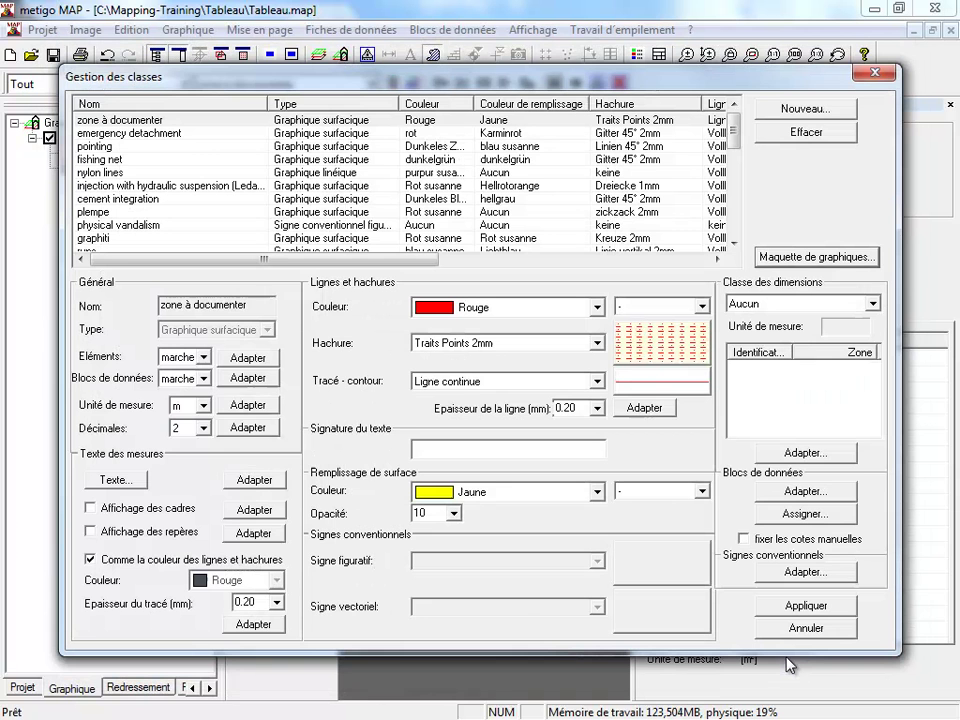
left_click(795, 607)
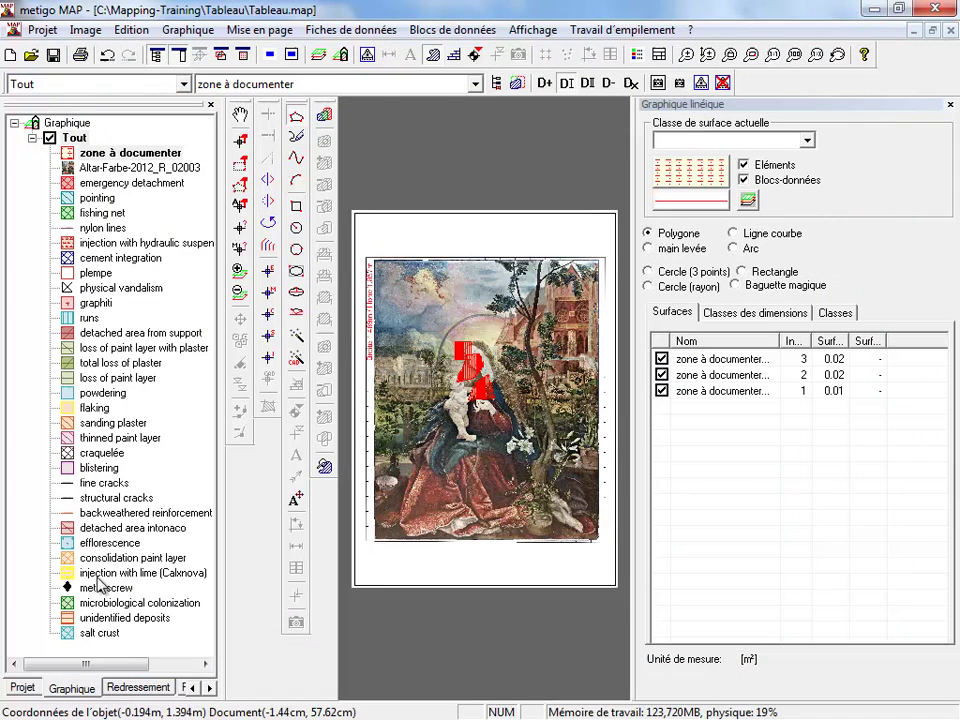
- Map a straight-edged polygon of about 0.030 m² in the "powdering" class on the blue cloud outside the rainbow's arc
left_click(115, 258)
left_click(115, 348)
left_click(117, 393)
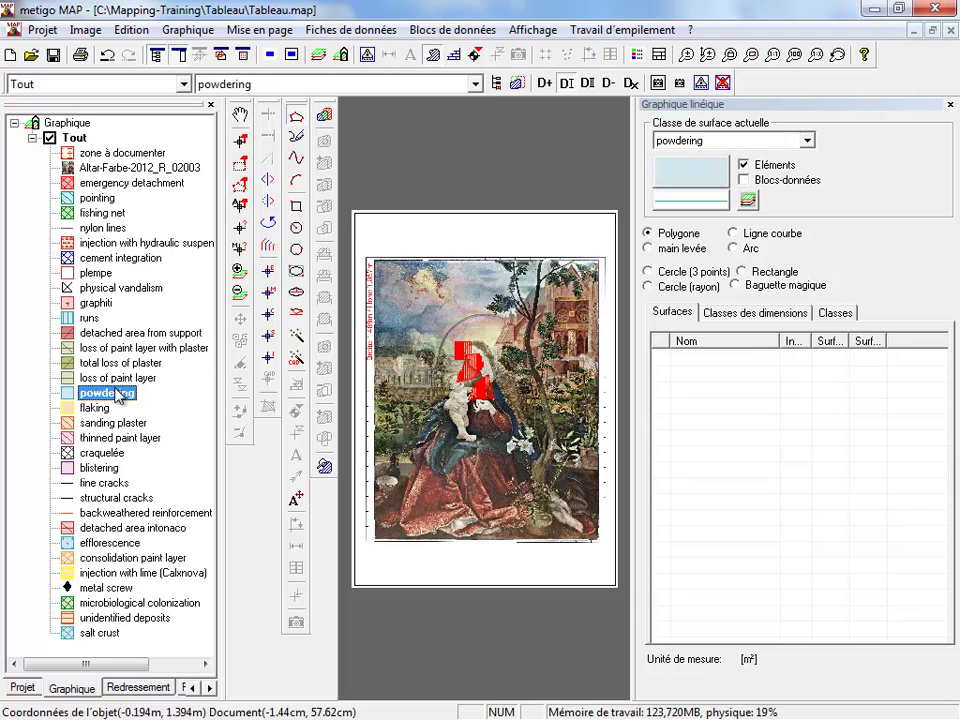
left_click(297, 117)
scroll(407, 242, "up", 2)
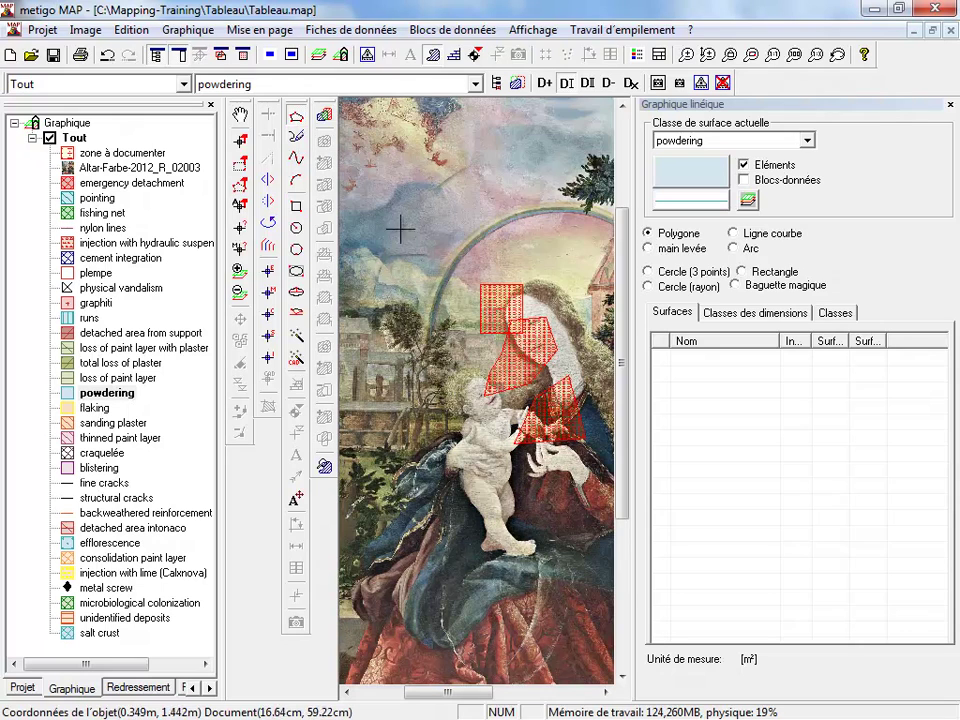
left_click(398, 203)
left_click(489, 181)
left_click(437, 261)
left_click(370, 263)
double_click(380, 226)
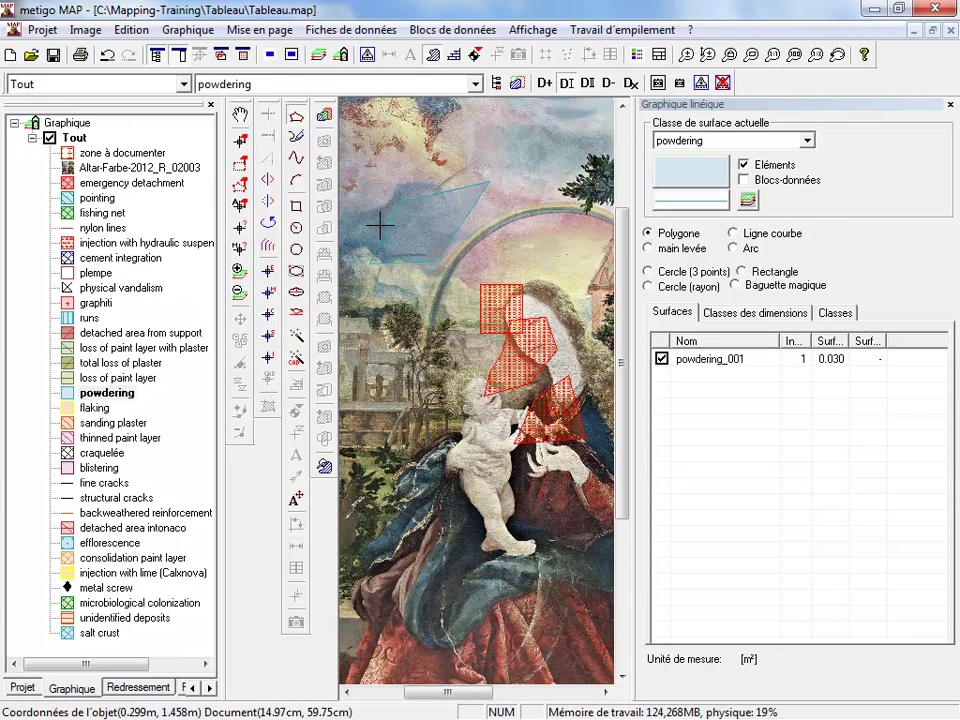
- Map a curved-line surface of about 0.043 m² in the "powdering" class, overlapping the cloud polygon and reaching down to the hills
scroll(380, 226, "up", 2)
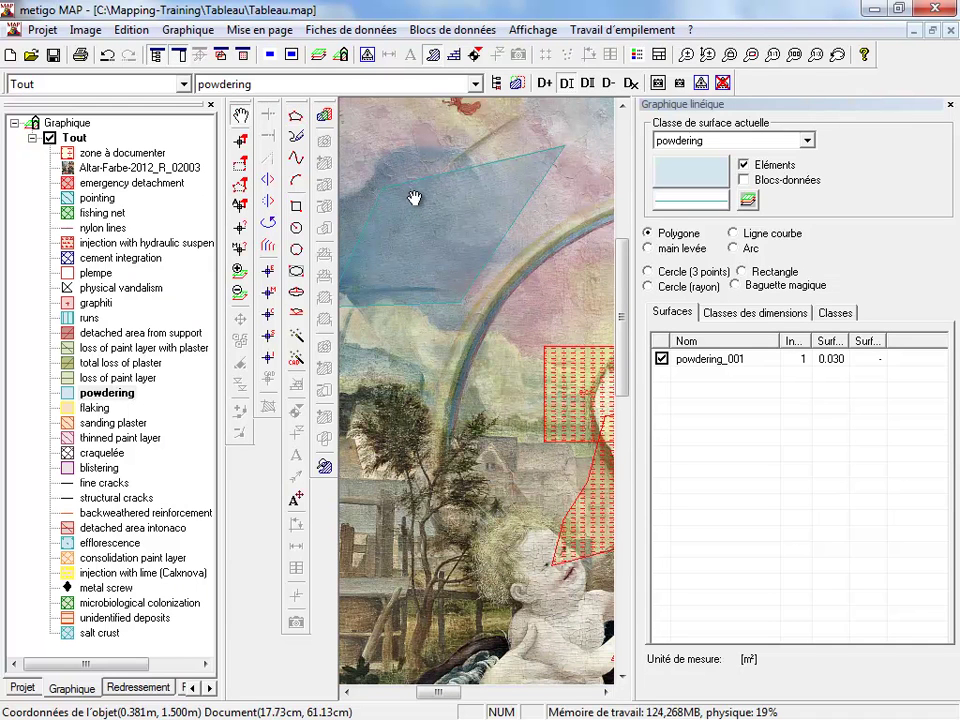
left_click_drag(414, 198, 486, 231)
left_click(296, 158)
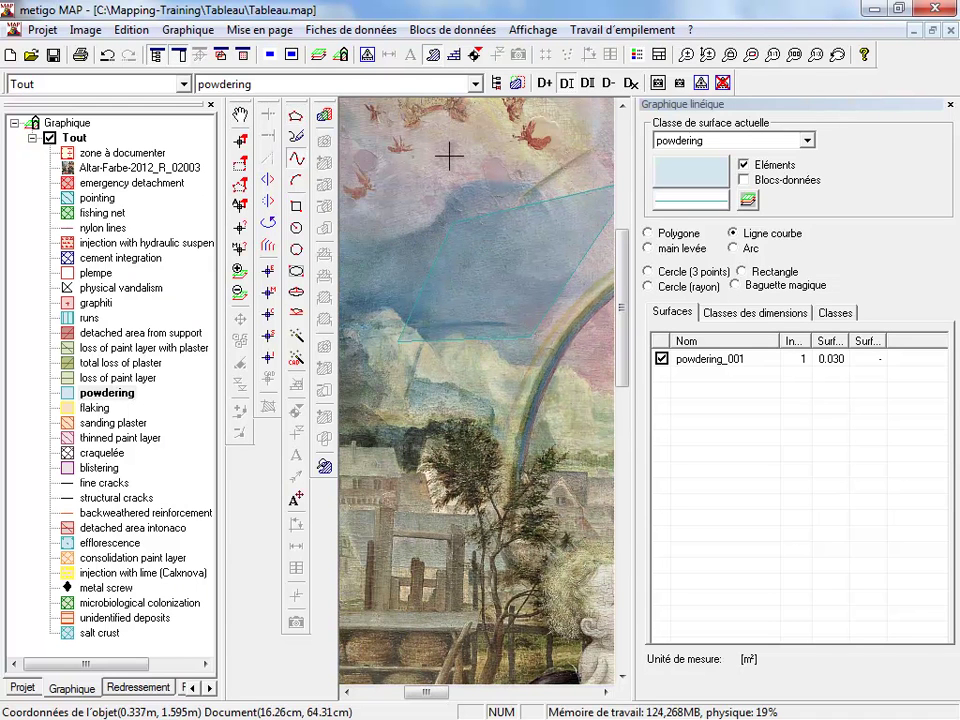
left_click(450, 156)
left_click(382, 182)
left_click(366, 373)
left_click(343, 434)
left_click(430, 397)
left_click(495, 349)
left_click(495, 268)
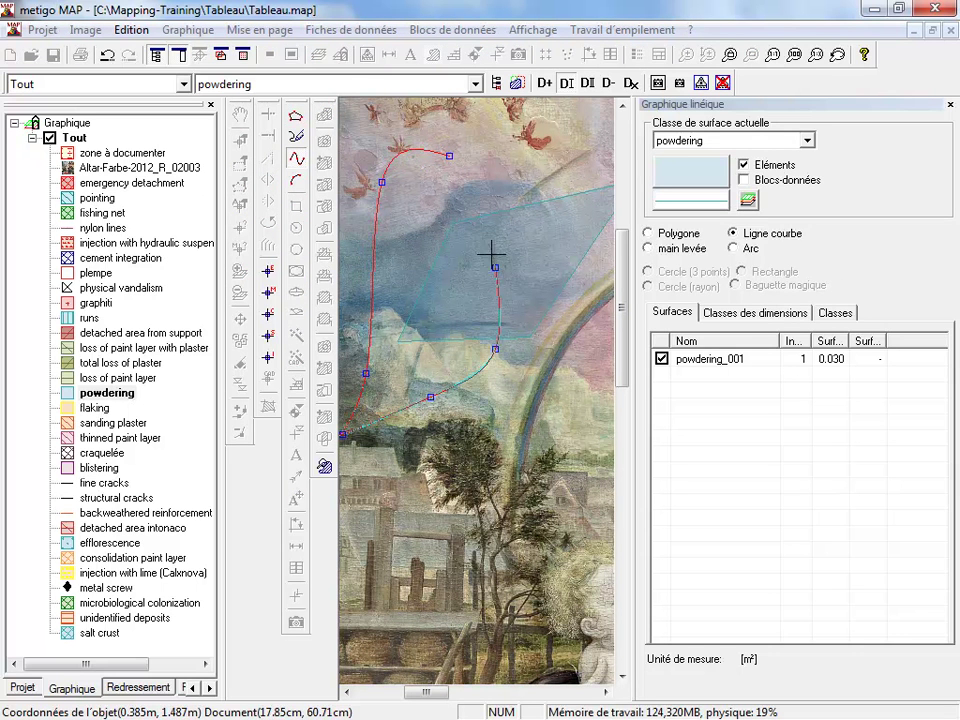
double_click(461, 186)
- Map a rectangle of about 0.011 m² in the "powdering" class across the upper edge of the blue cloud
left_click(296, 205)
left_click(457, 134)
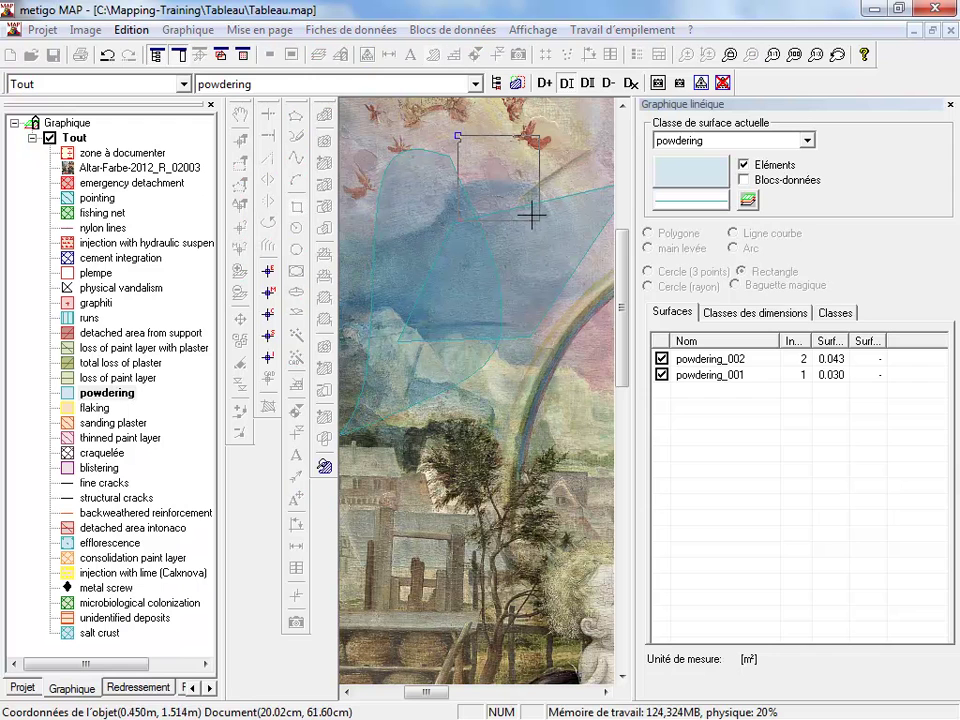
left_click(541, 221)
right_click(522, 262)
left_click(450, 334)
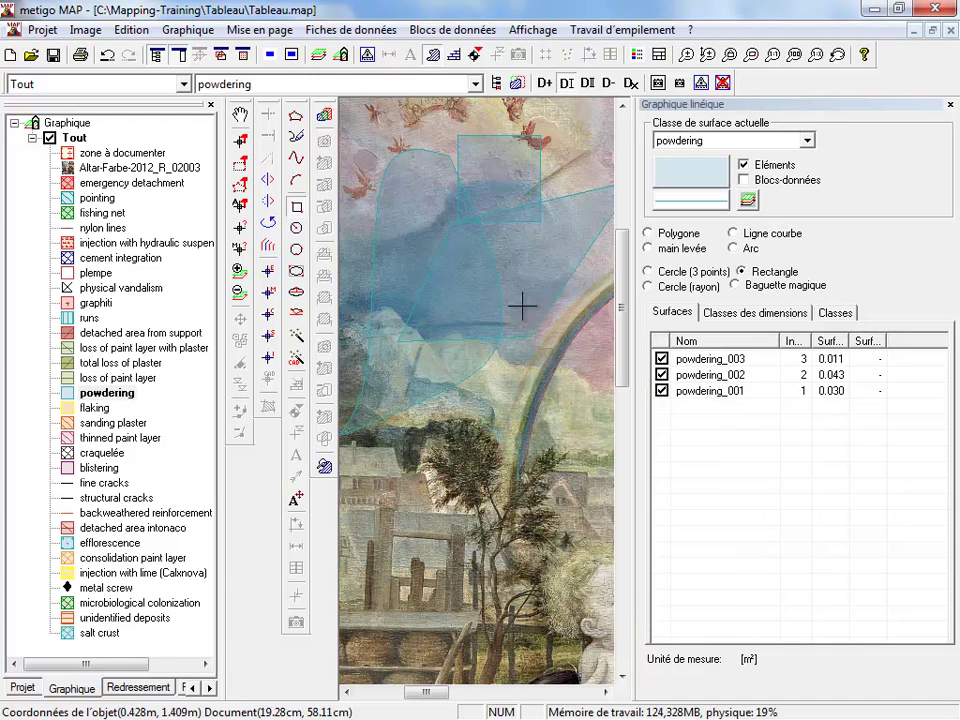
left_click(296, 116)
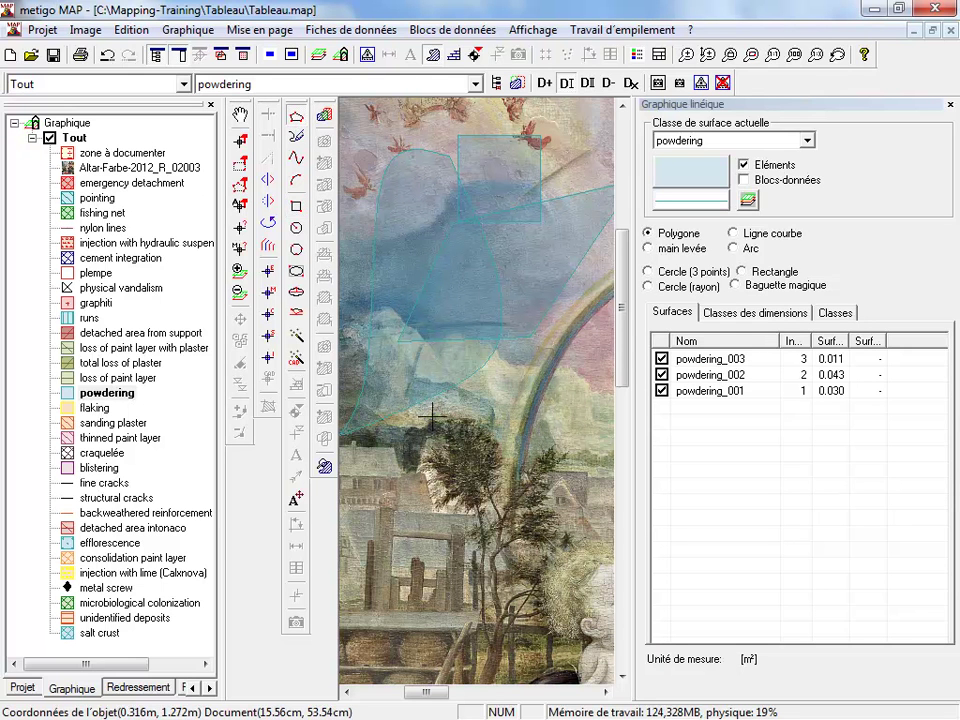
left_click(432, 416)
left_click(504, 384)
scroll(300, 150, "left", 5)
left_click(296, 157)
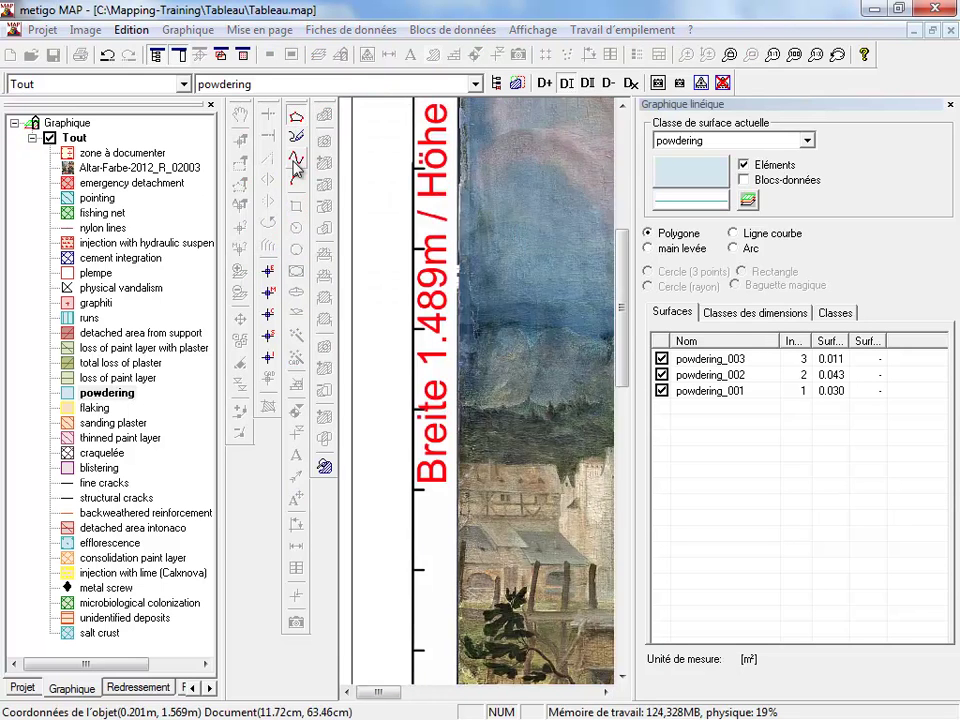
left_click(574, 161)
left_click_drag(568, 210, 486, 197)
left_click(519, 175)
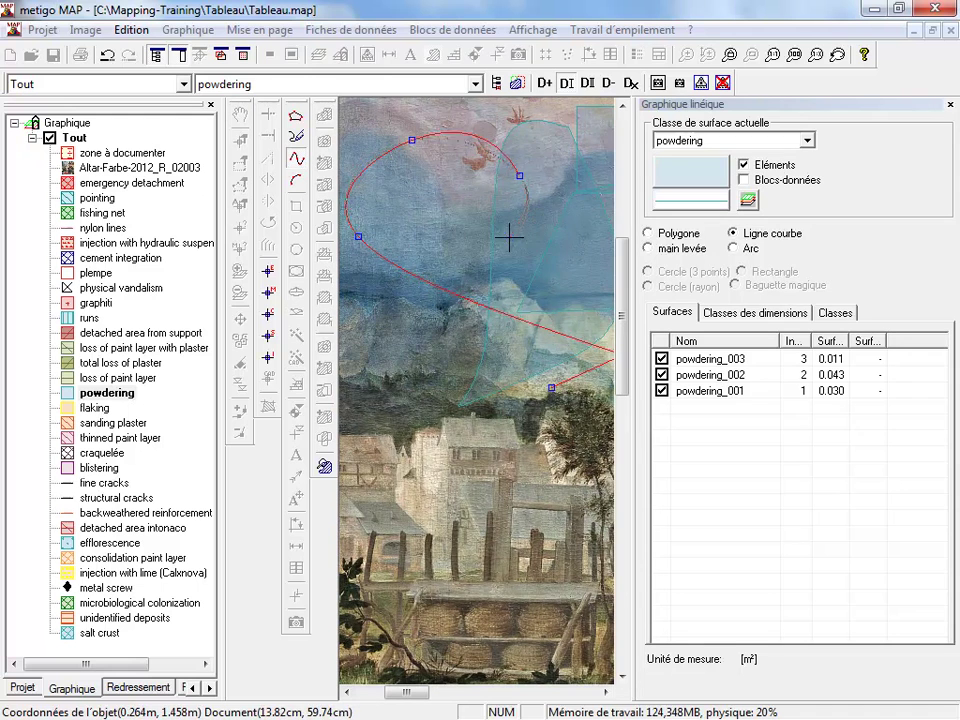
scroll(437, 221, "left", 3)
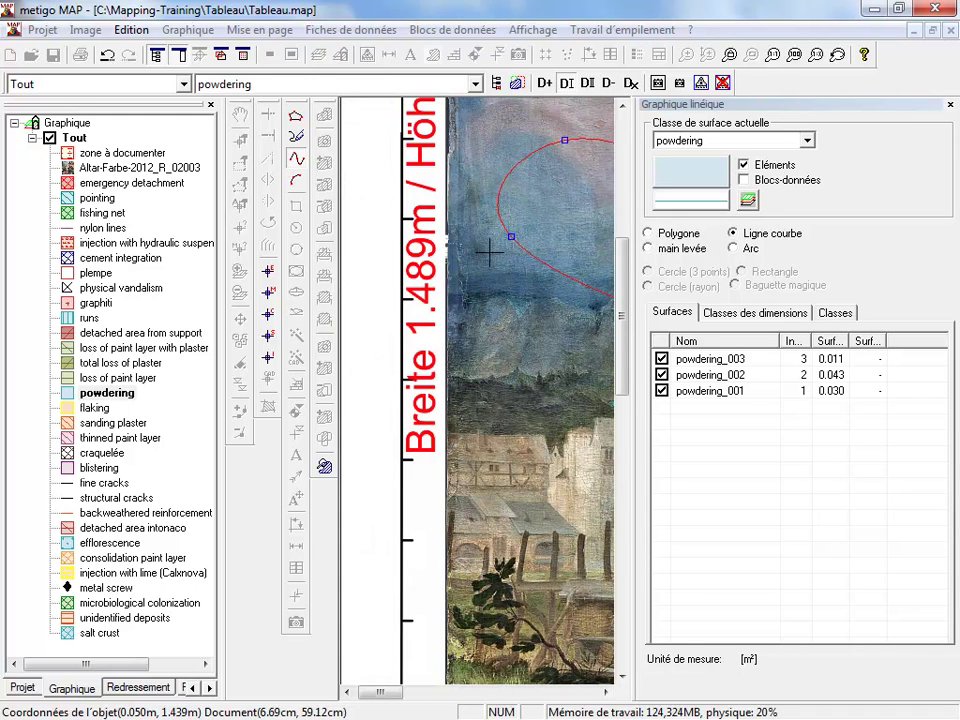
key("Escape")
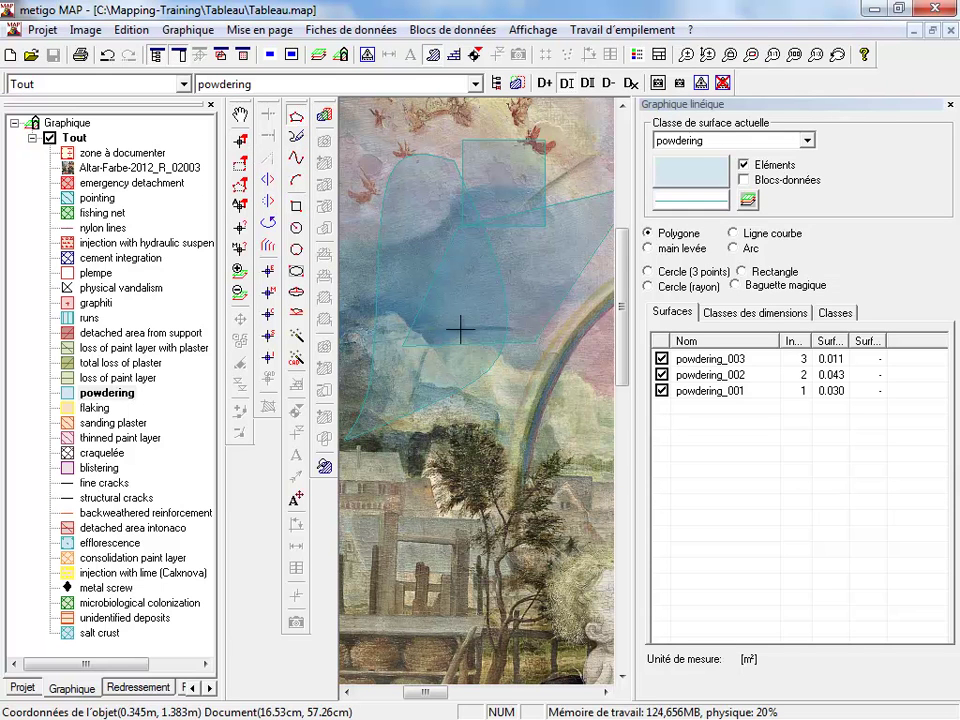
- Map a "powdering" surface of about 0.026 m² over the tree and wooden structure, combining straight and curved outline segments
left_click(399, 535)
left_click(467, 458)
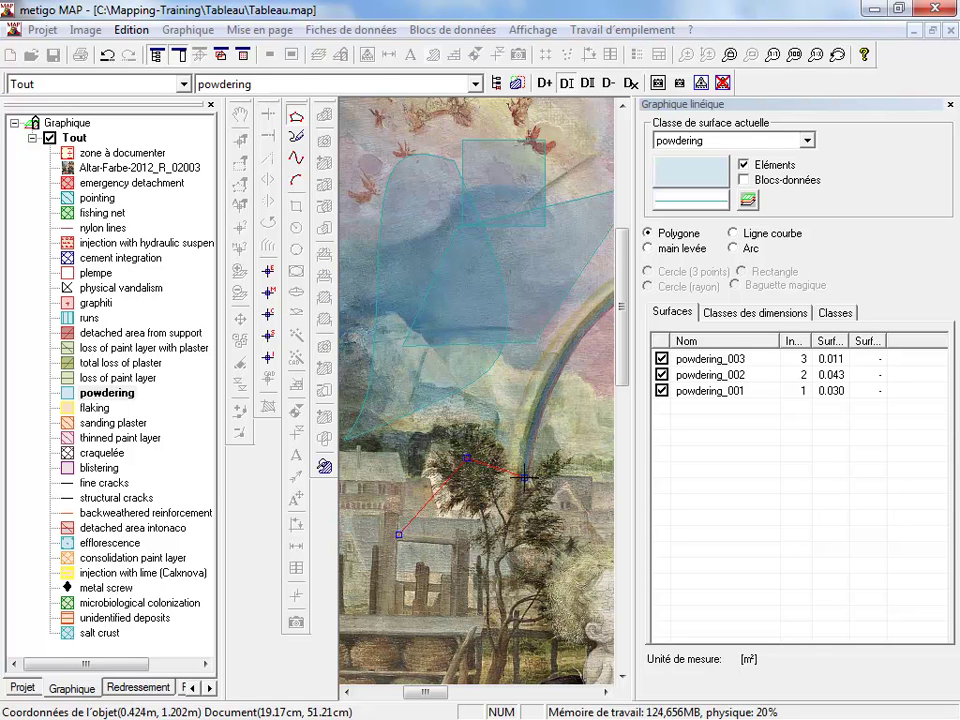
key("shift")
left_click(524, 478)
key("ctrl")
left_click(551, 514)
left_click(478, 574)
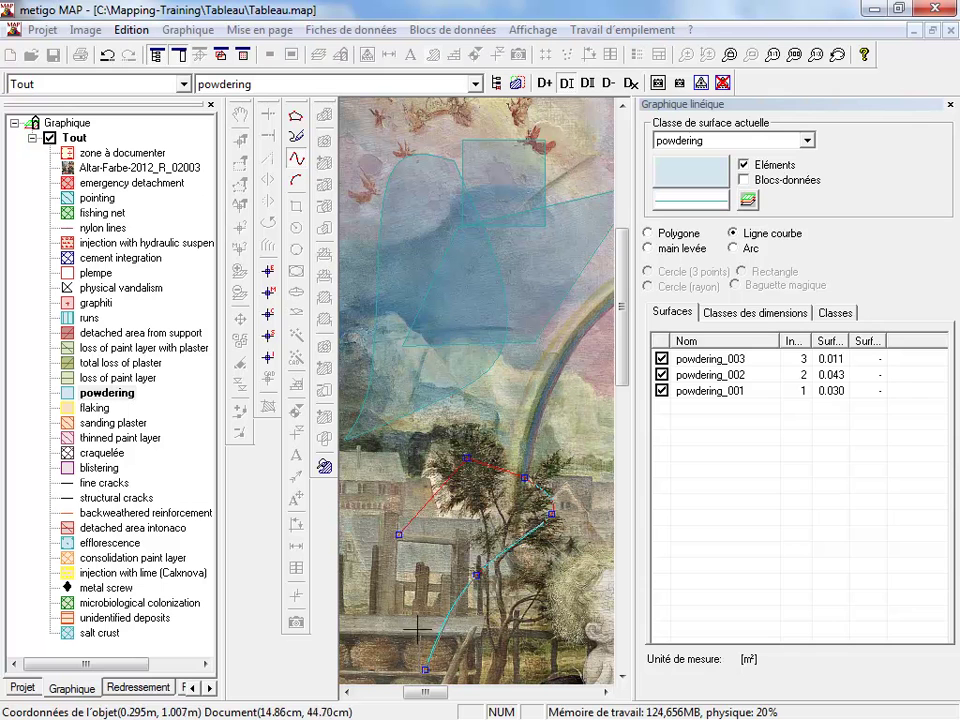
double_click(385, 592)
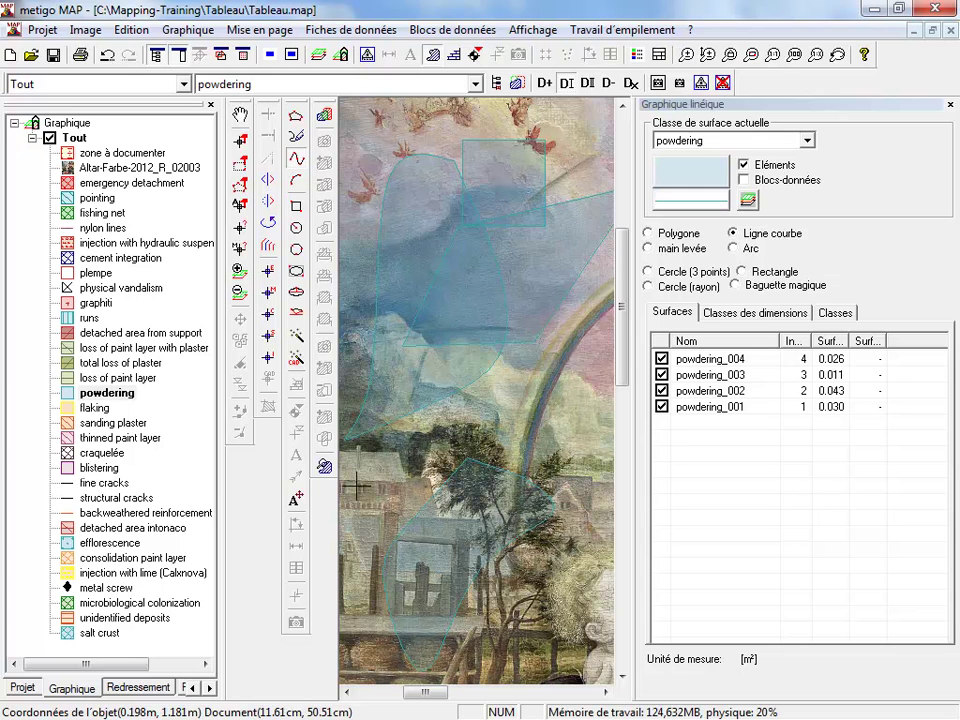
- Load Altar-UVFlz_2012 as a further base image and start a rectangular rectification named R for it
left_click(153, 690)
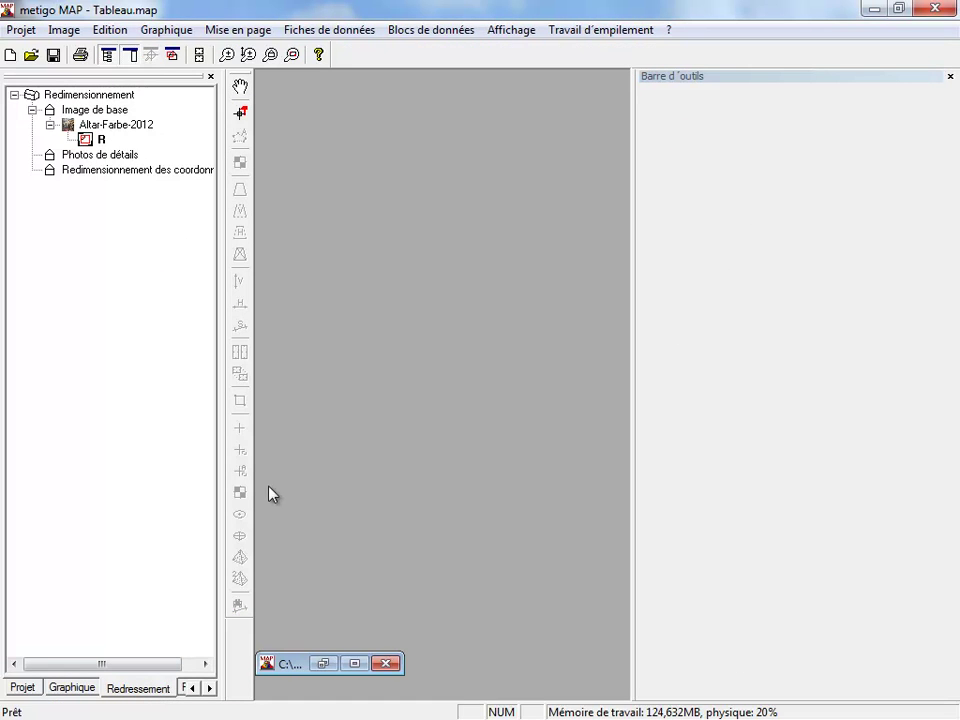
right_click(85, 112)
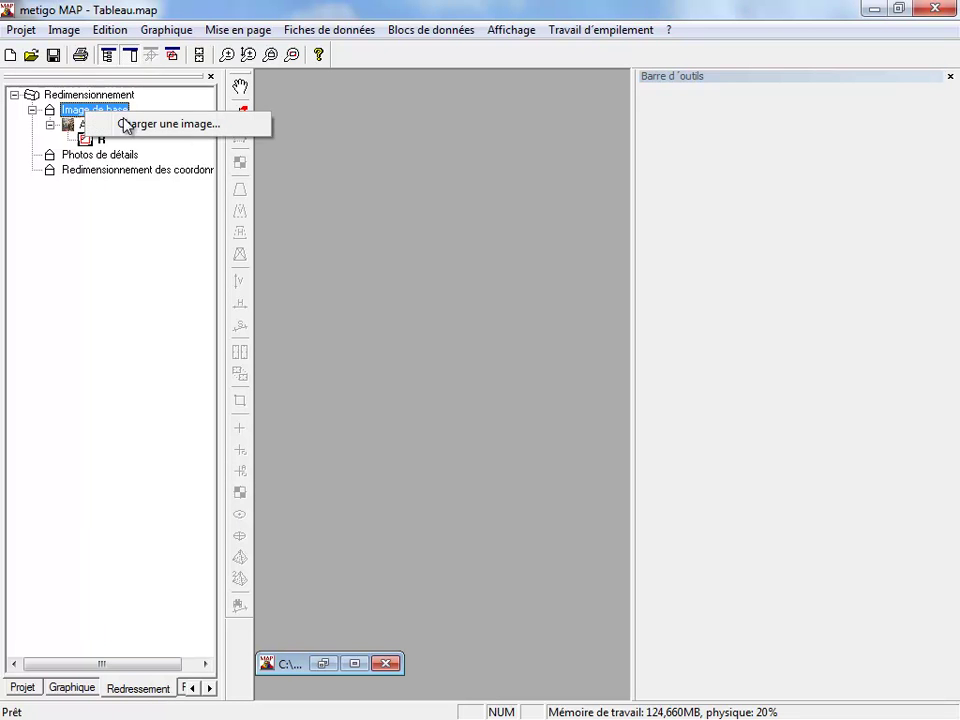
left_click(182, 123)
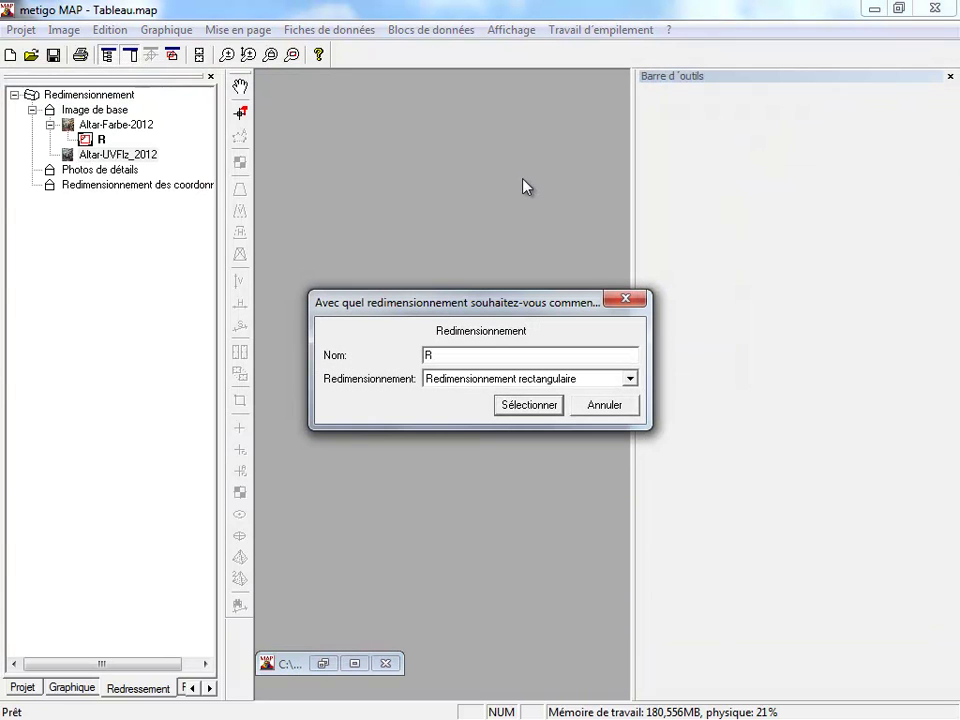
left_click(529, 405)
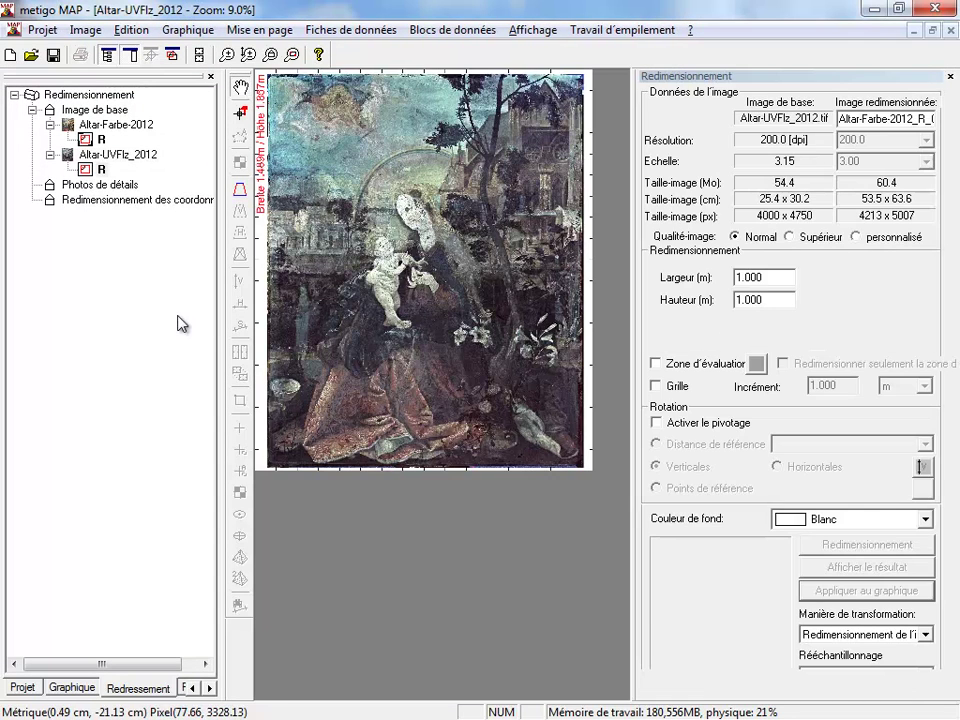
- Place the first two corner points of the UV image's rectification rectangle on the painting's upper left and upper right corners
scroll(305, 143, "up", 1)
scroll(282, 137, "up", 1)
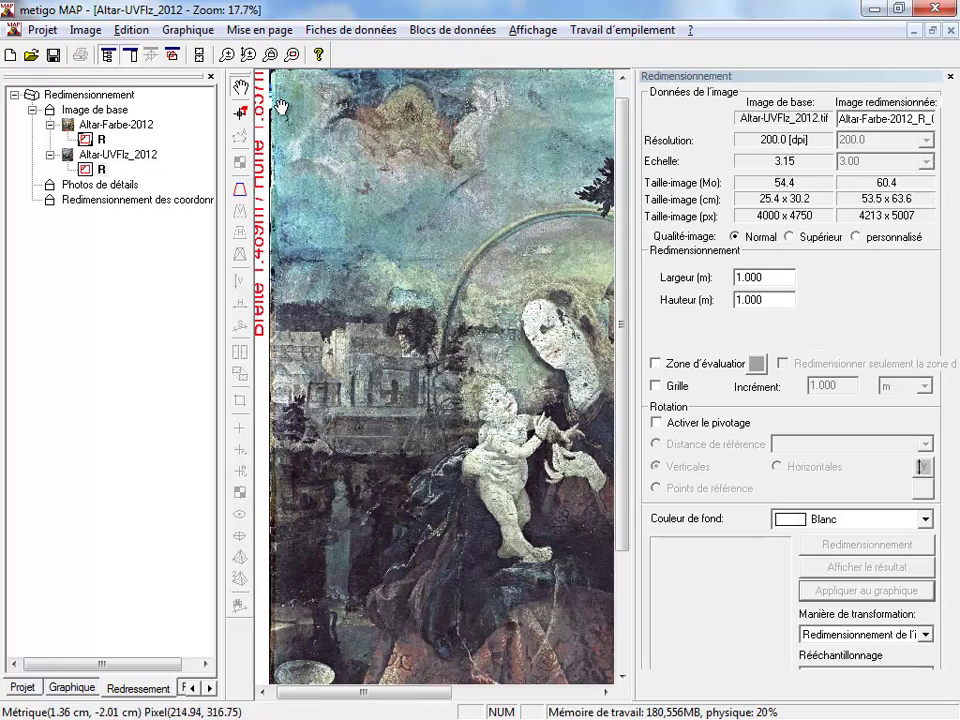
left_click(243, 188)
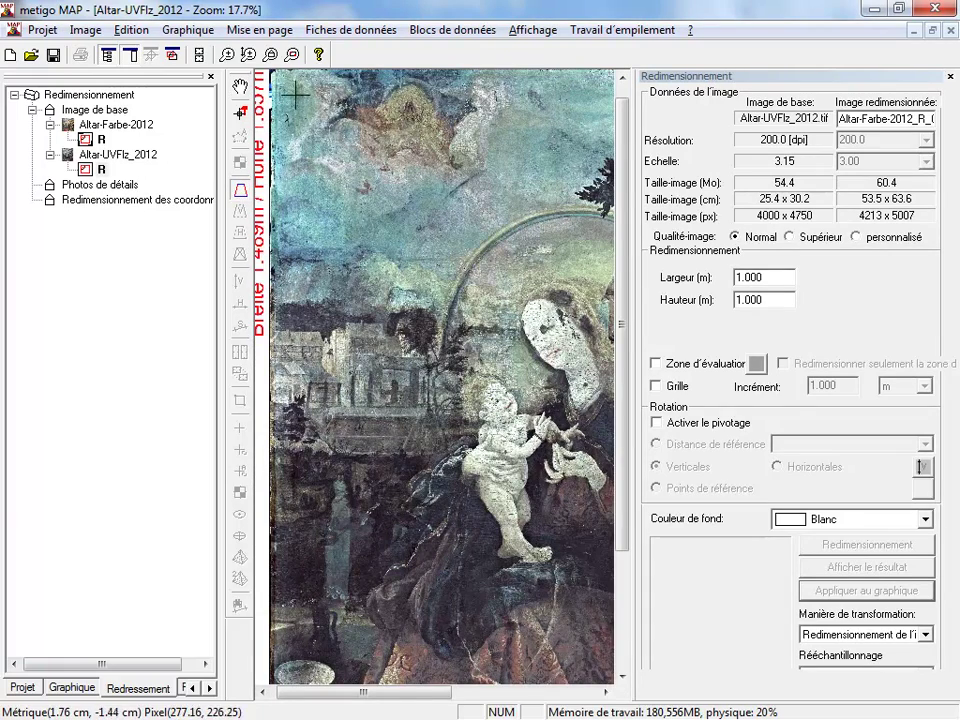
left_click_drag(291, 91, 319, 137)
scroll(320, 135, "up", 6)
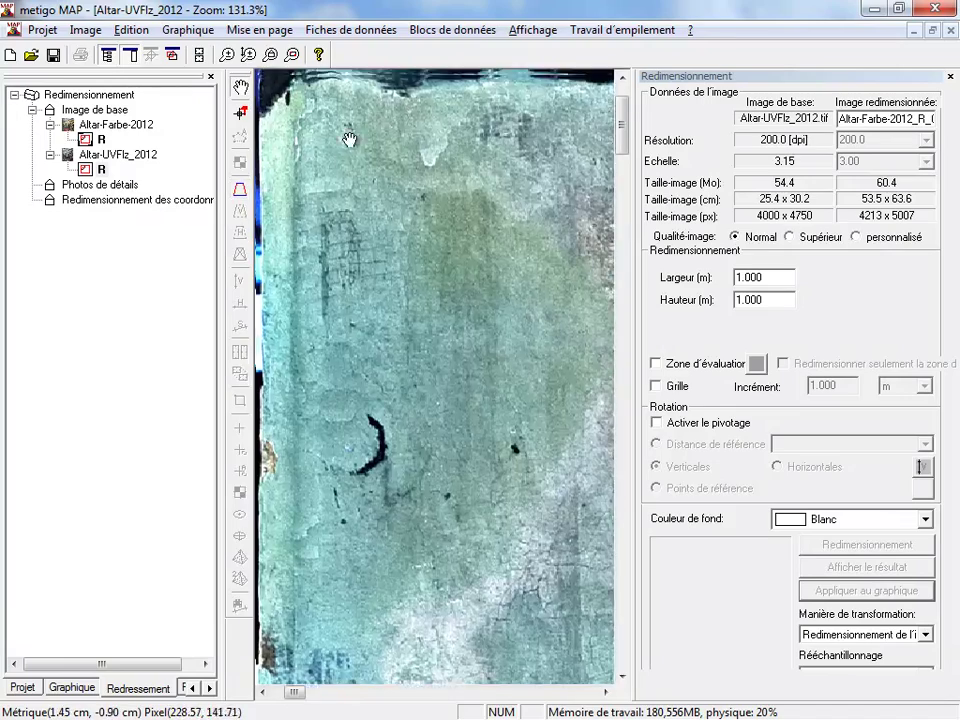
scroll(280, 125, "up", 3)
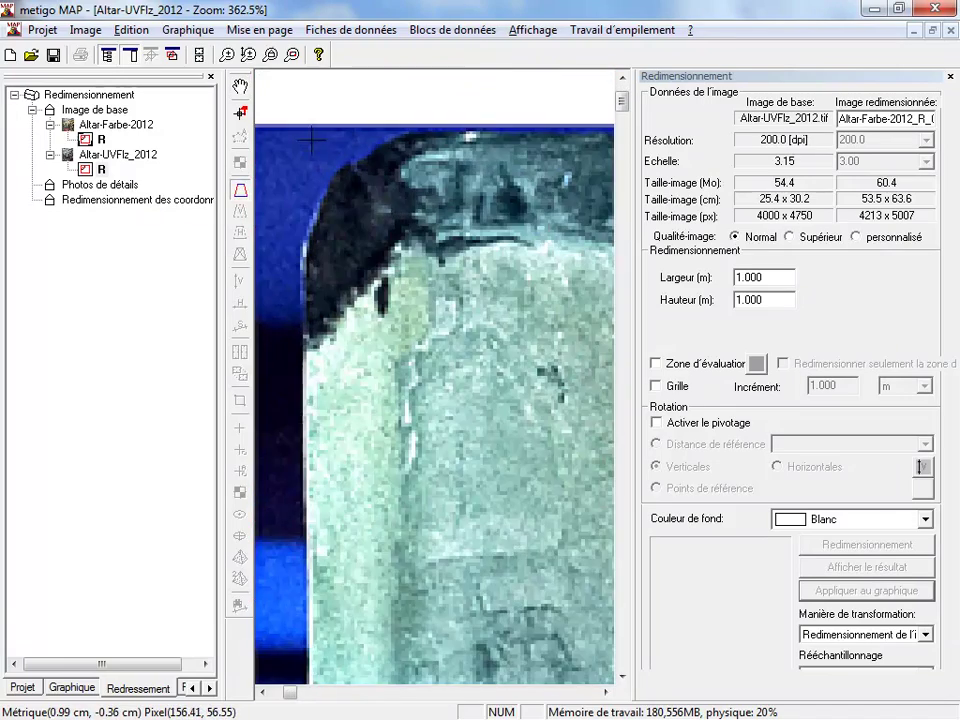
scroll(312, 141, "down", 10)
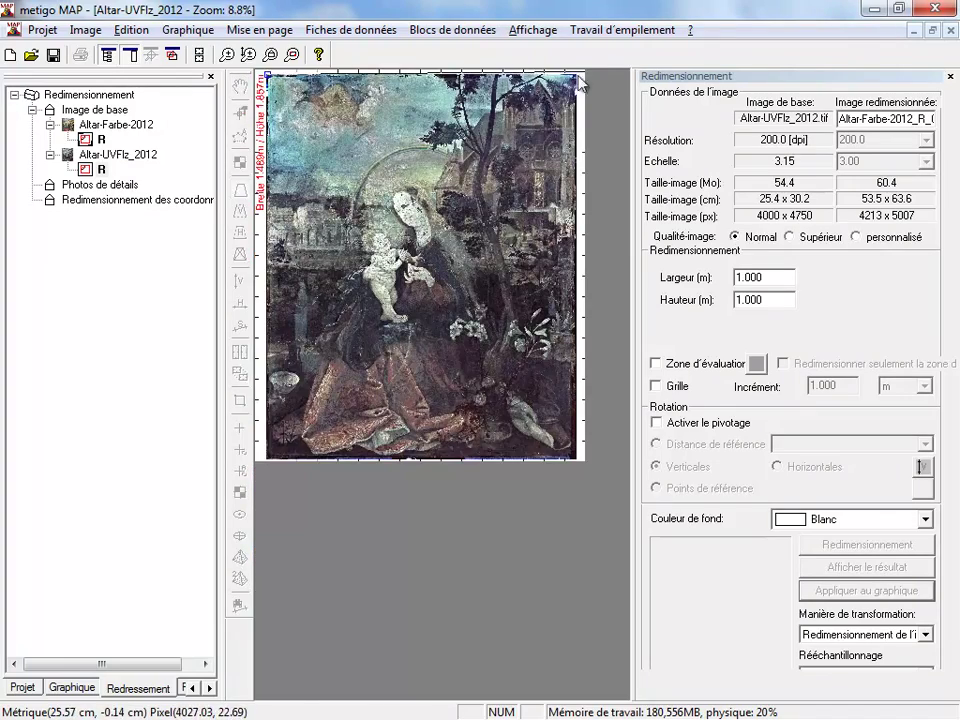
scroll(452, 60, "up", 4)
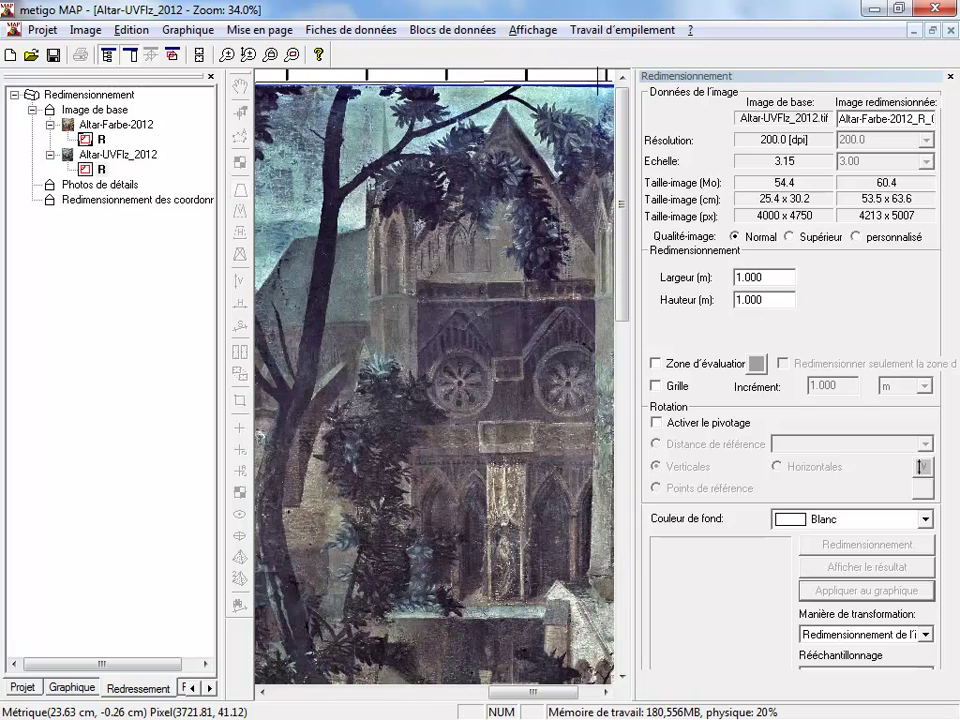
scroll(592, 96, "up", 1)
scroll(581, 93, "up", 2)
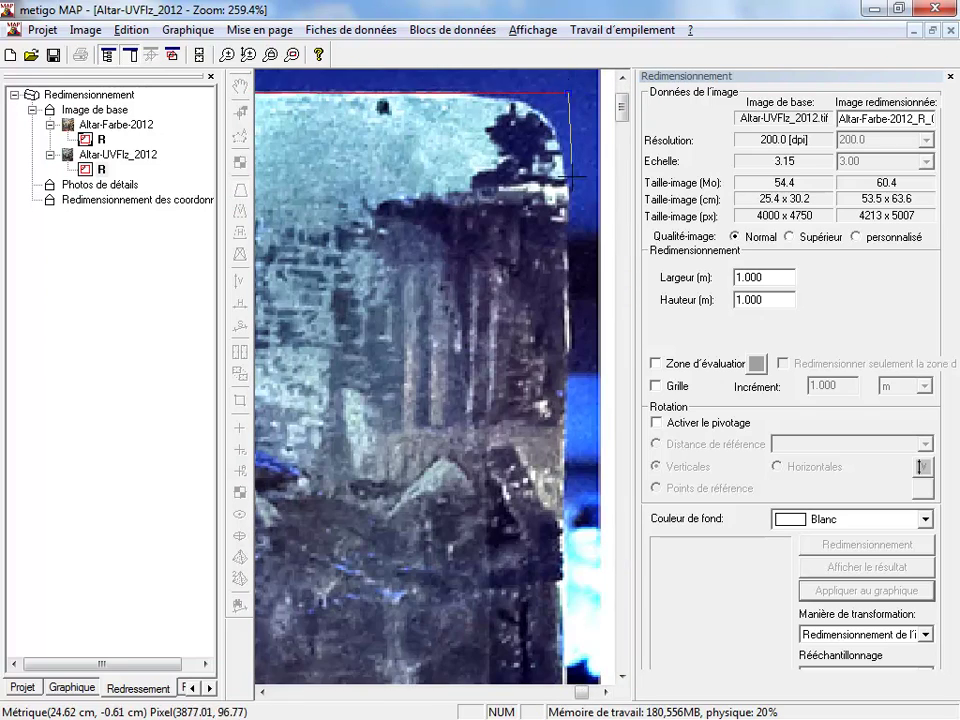
- Complete the rectification rectangle by placing its corner points at the painting's lower right and lower left corners
scroll(566, 98, "down", 5)
scroll(588, 680, "up", 1)
scroll(588, 680, "up", 1)
scroll(549, 499, "up", 2)
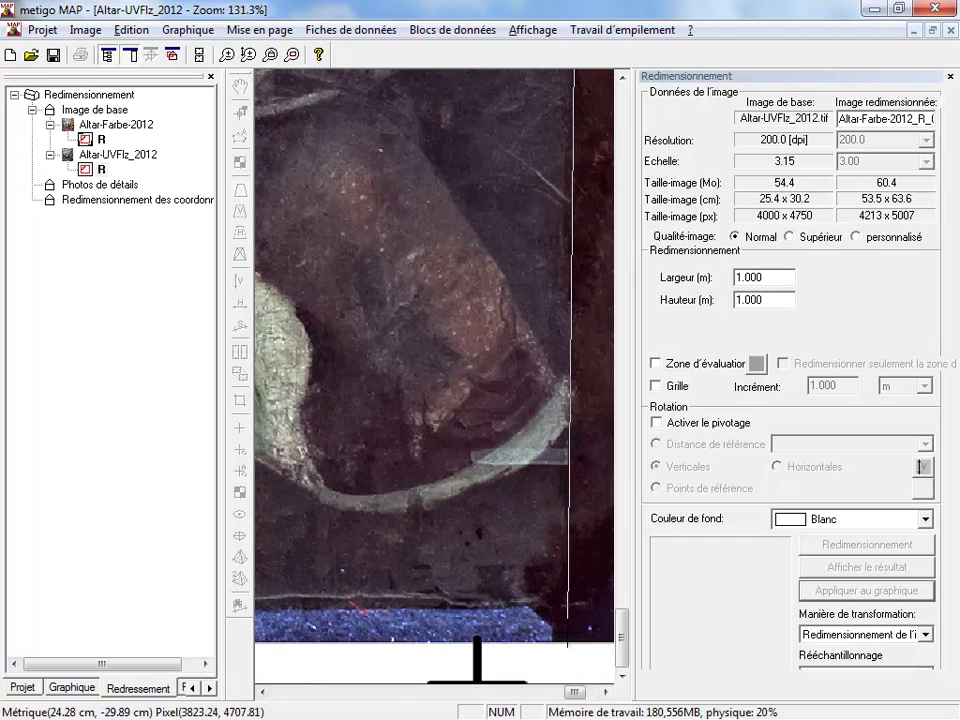
scroll(481, 625, "down", 1)
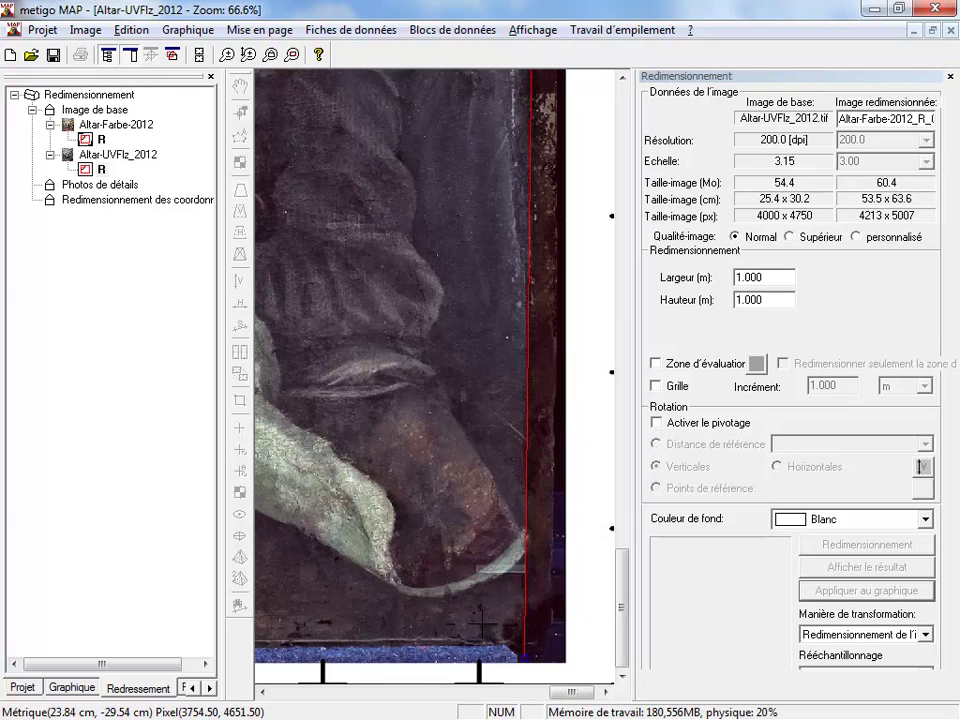
left_click_drag(424, 628, 551, 503)
mouse_move(297, 650)
left_mouse_down()
mouse_move(499, 585)
mouse_move(590, 575)
left_mouse_up()
left_click_drag(280, 615, 560, 590)
left_click_drag(285, 622, 601, 604)
left_click_drag(437, 598, 522, 616)
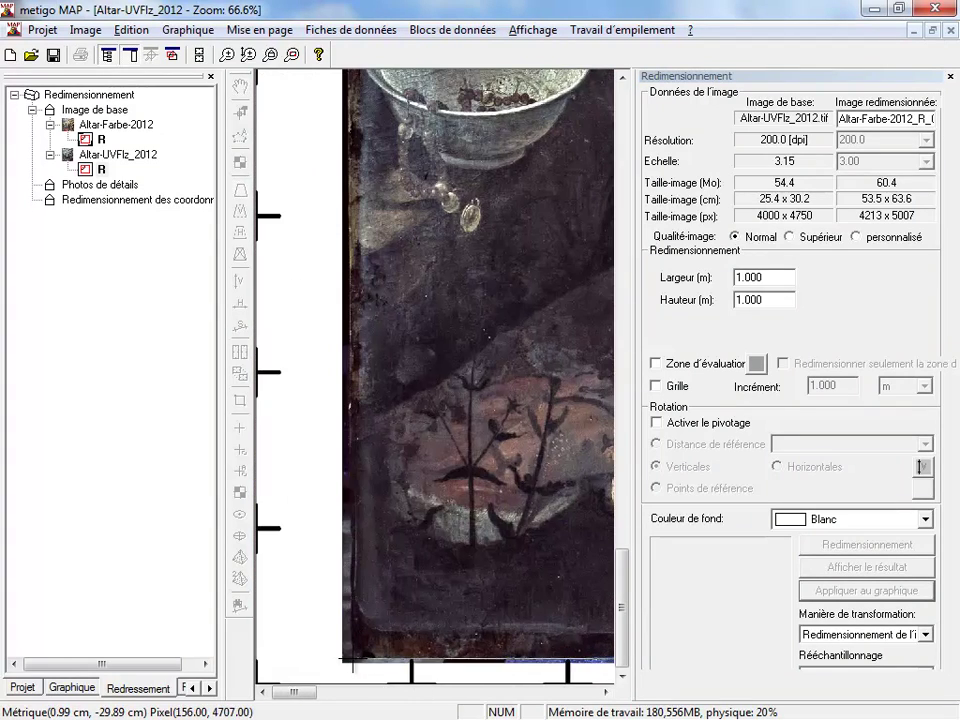
scroll(345, 659, "up", 2)
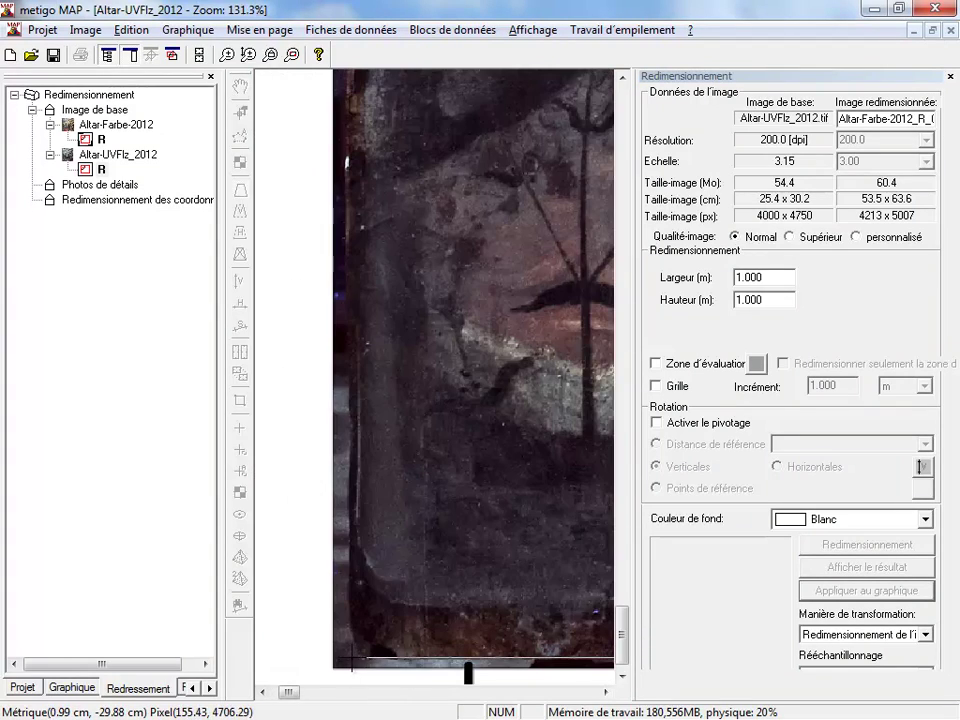
left_click(351, 658)
- Correct the rectangle's lower right point 2 by moving it outward onto the true corner of the painted panel
left_click_drag(598, 585, 318, 568)
left_click_drag(596, 550, 325, 500)
left_click_drag(550, 490, 270, 465)
mouse_move(595, 505)
left_mouse_down()
mouse_move(458, 497)
mouse_move(388, 467)
mouse_move(251, 444)
left_mouse_up()
mouse_move(467, 497)
left_mouse_down()
mouse_move(245, 430)
mouse_move(531, 489)
mouse_move(565, 600)
left_mouse_up()
scroll(588, 645, "down", 3)
left_click_drag(588, 645, 364, 531)
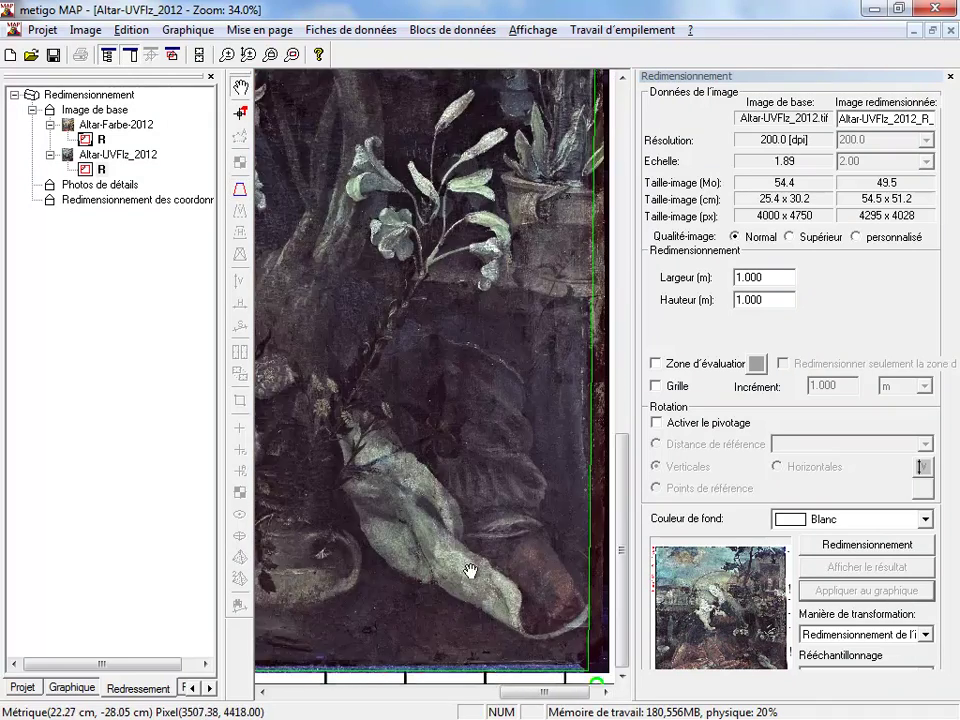
scroll(500, 587, "up", 3)
left_click_drag(499, 586, 450, 439)
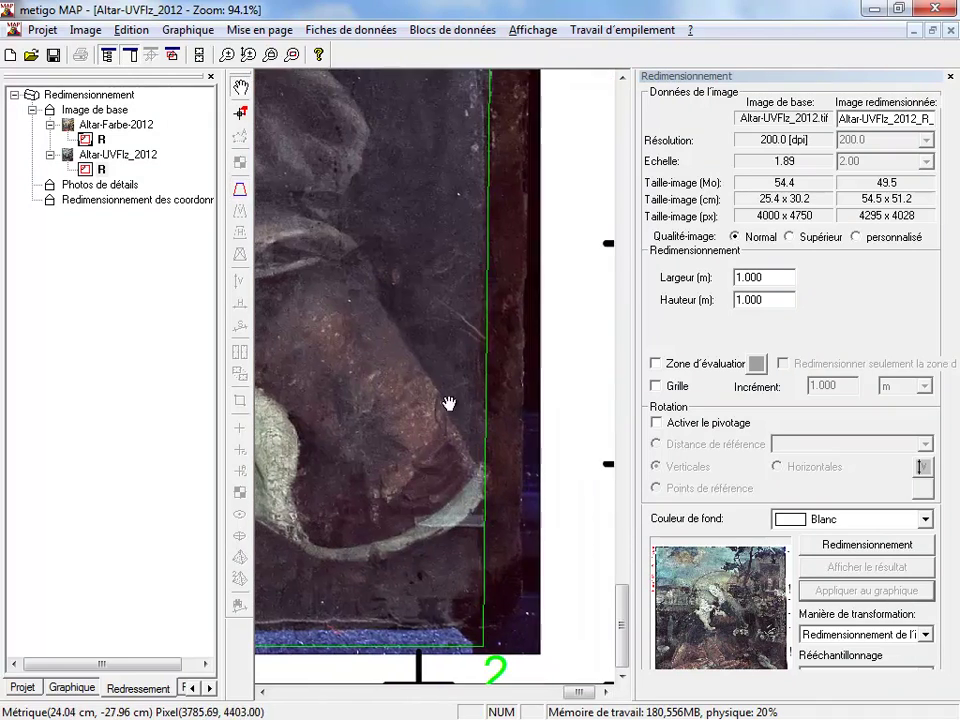
left_click(241, 115)
left_click(484, 645)
mouse_move(484, 645)
left_mouse_down()
mouse_move(475, 643)
mouse_move(551, 644)
mouse_move(521, 628)
left_mouse_up()
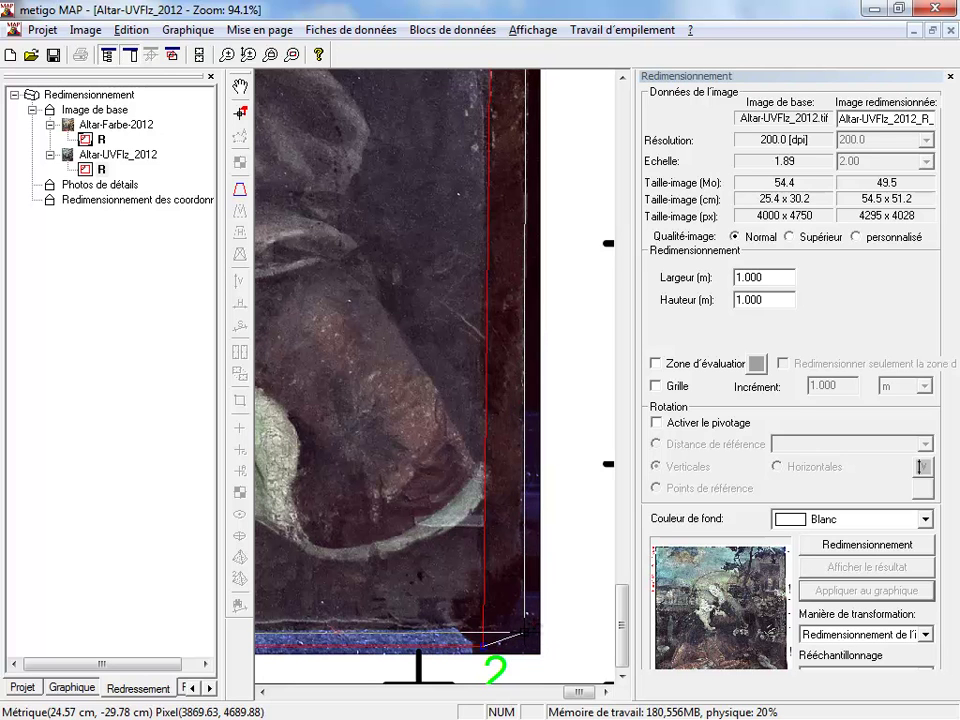
left_click_drag(521, 628, 524, 631)
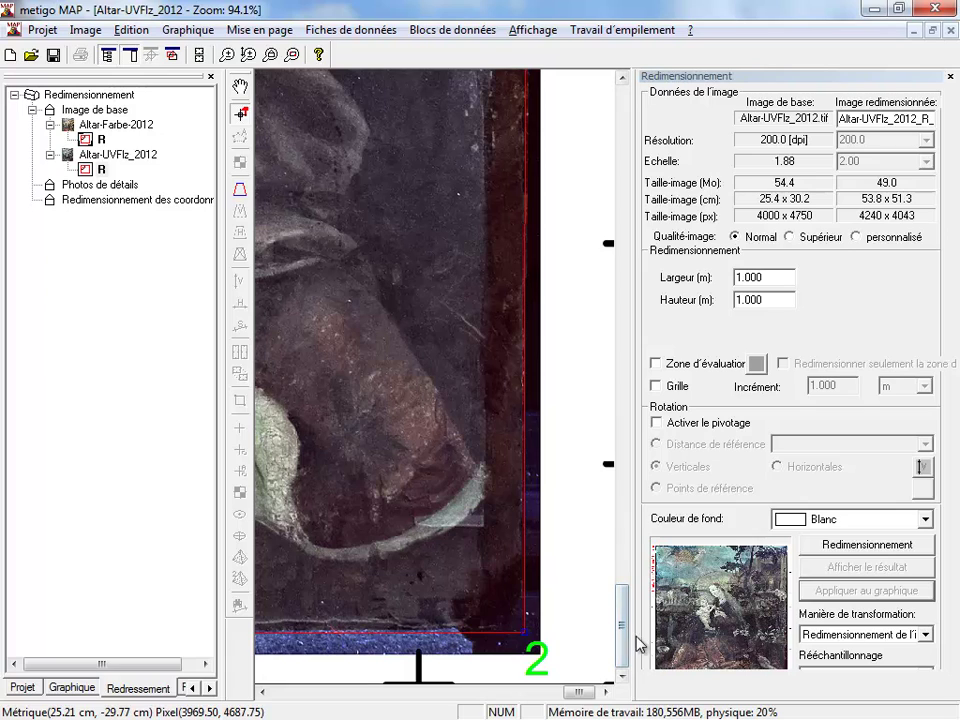
- Set the rectification dimensions of the UV image to 1.489 m wide and 1.857 m high
scroll(400, 248, "down", 5)
scroll(410, 244, "up", 3)
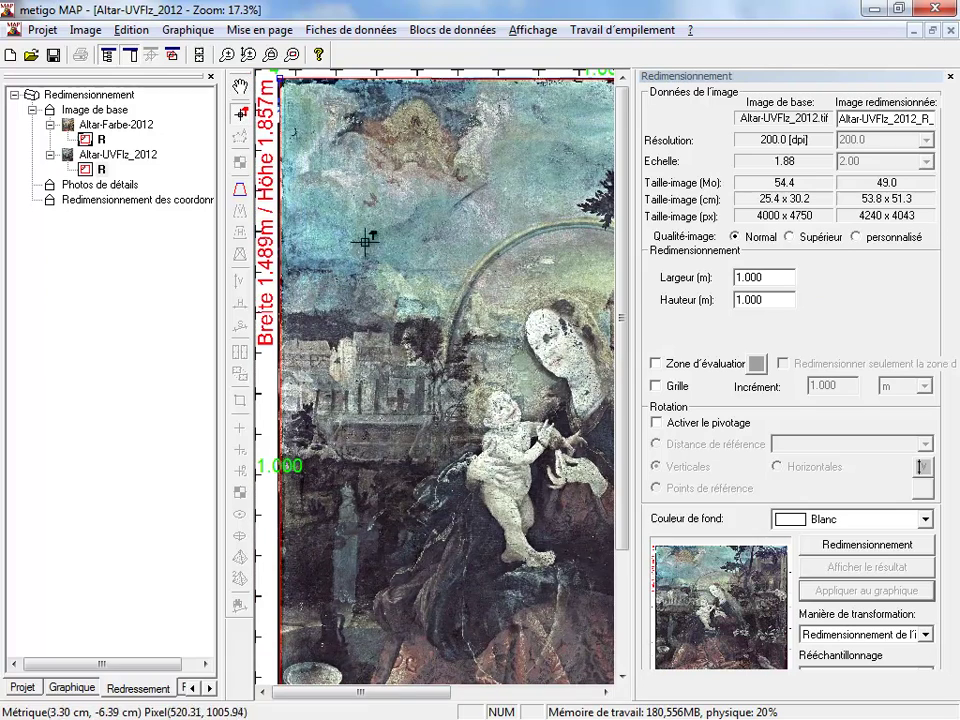
double_click(763, 279)
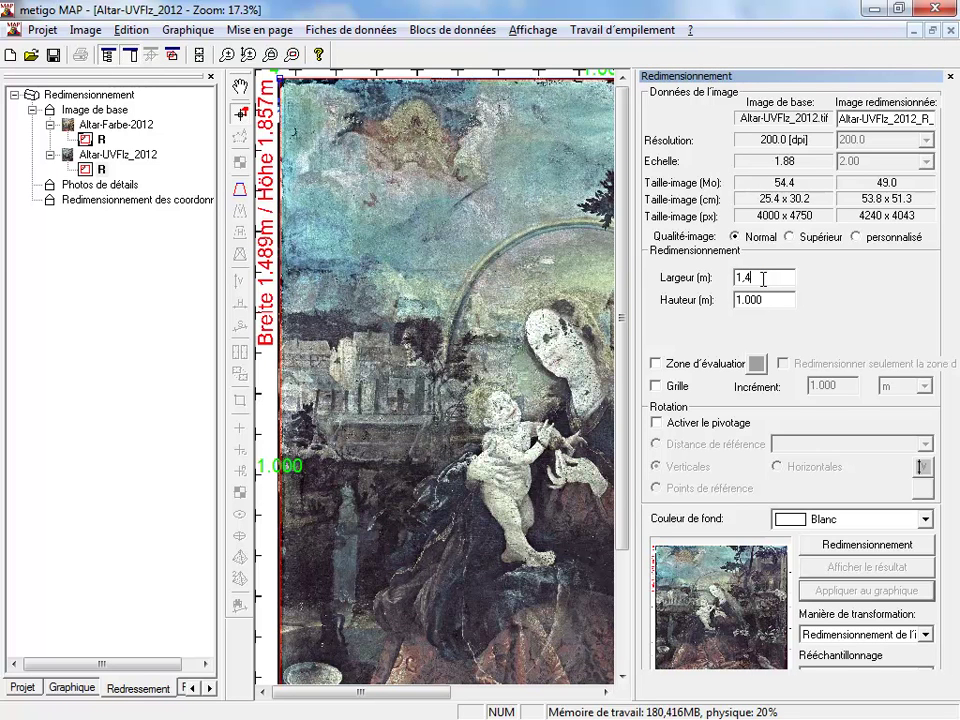
key("Tab")
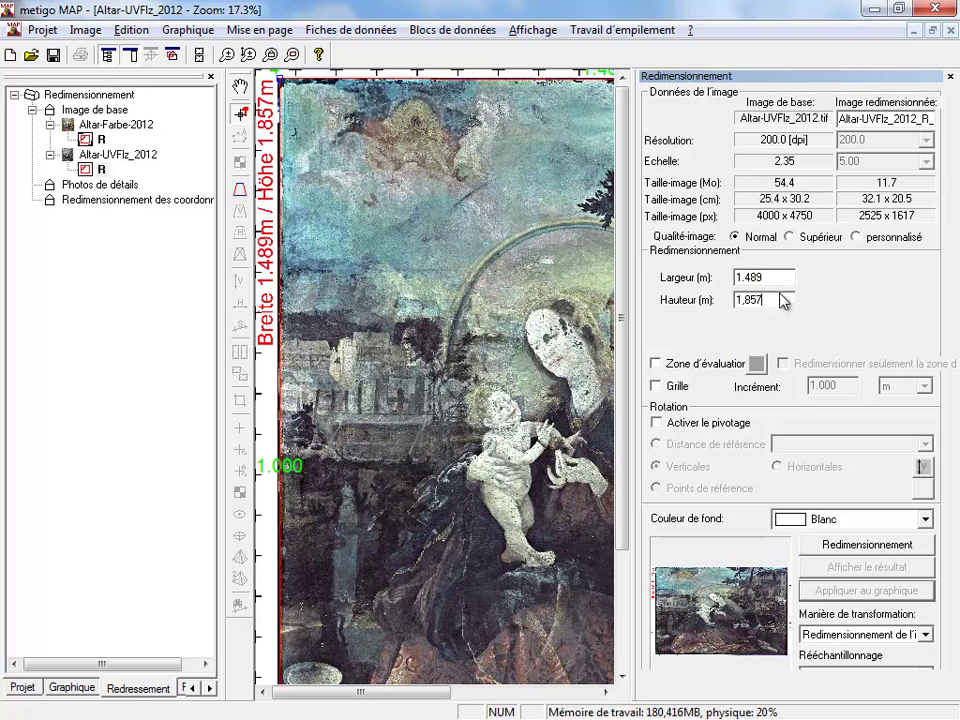
left_click(781, 279)
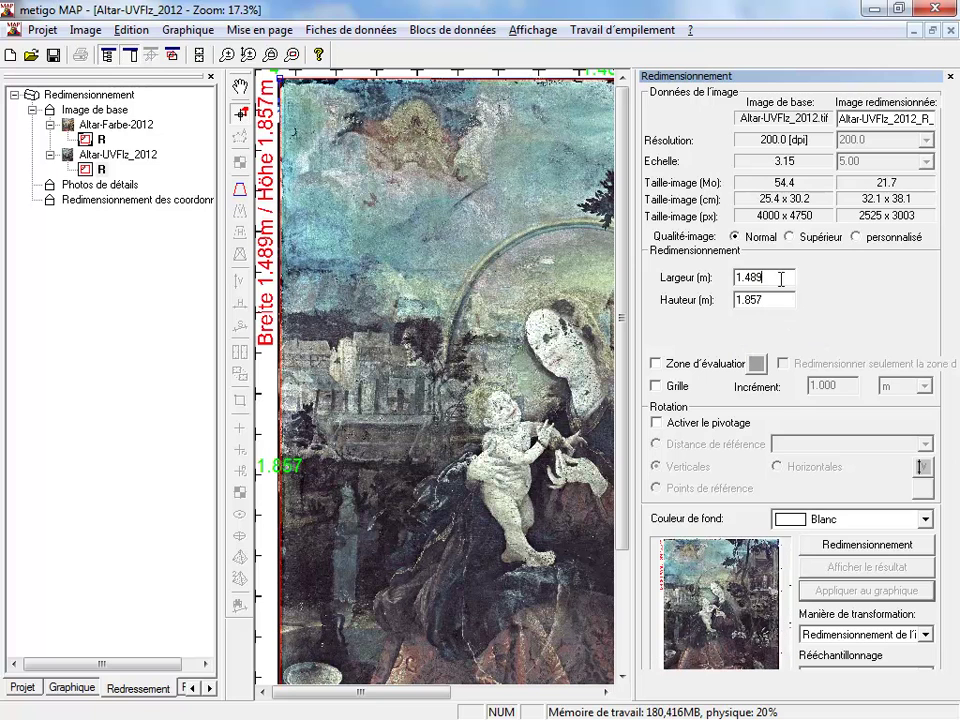
- Rectify the UV image, display the result and apply it to the graphic as an image layer
left_click(843, 549)
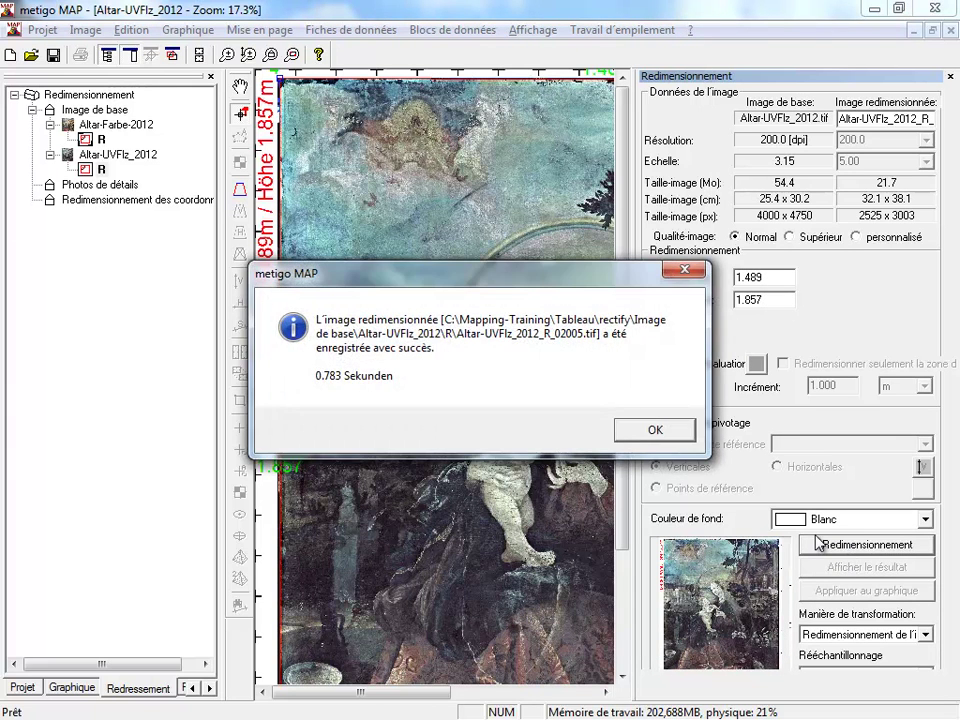
key("Return")
left_click(896, 568)
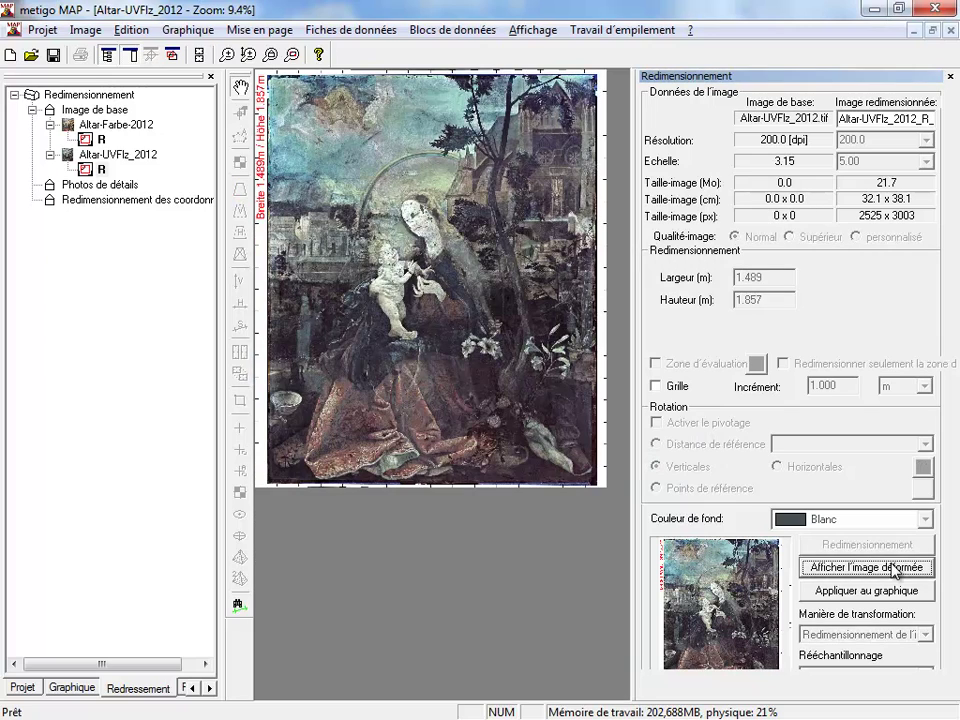
left_click(886, 589)
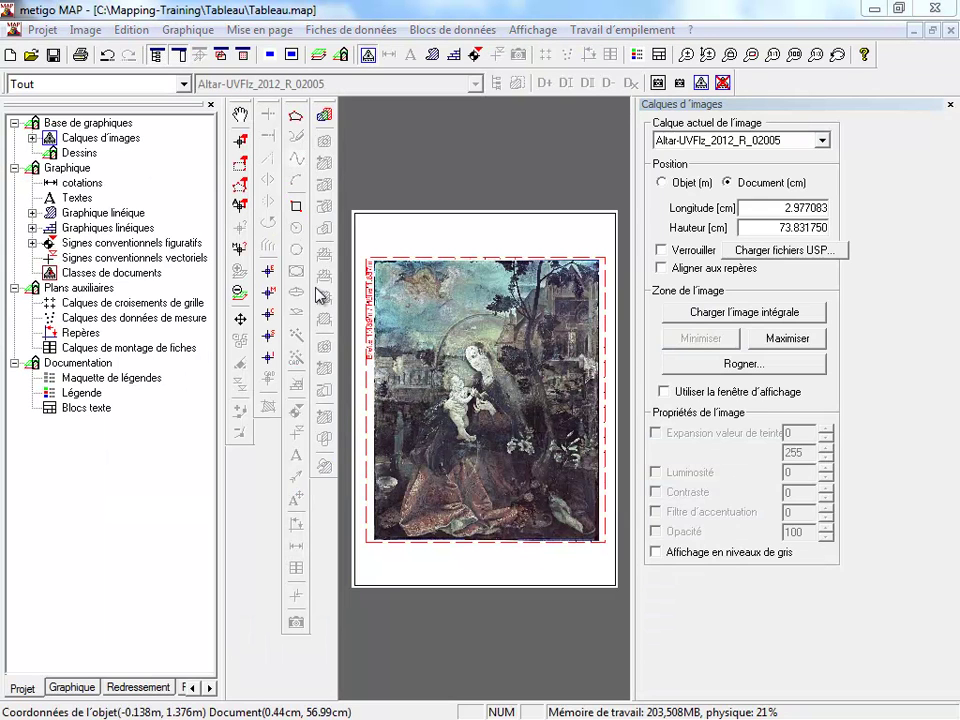
- Compare how well the Altar-UVFlz_2012_R_02005 layer matches the colour layer around the Madonna's face by toggling its visibility
left_click(33, 139)
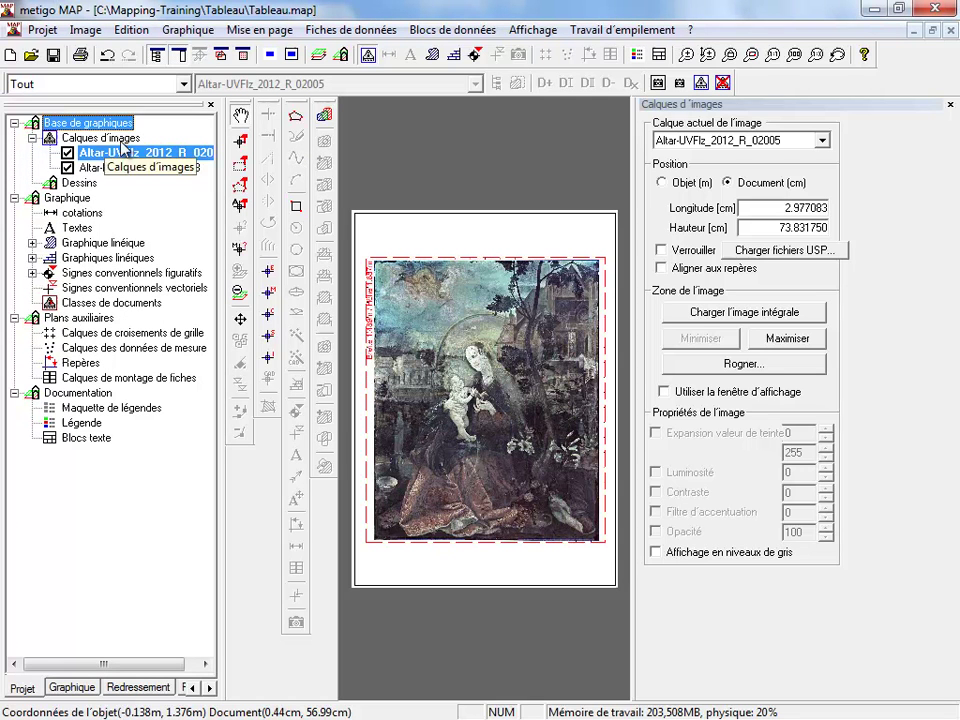
left_click(165, 170, "ctrl")
left_click(75, 152)
left_click(67, 152)
left_click(67, 152)
left_click(67, 152)
left_click(67, 152)
scroll(480, 235, "up", 4)
scroll(480, 235, "down", 2)
scroll(456, 343, "up", 5)
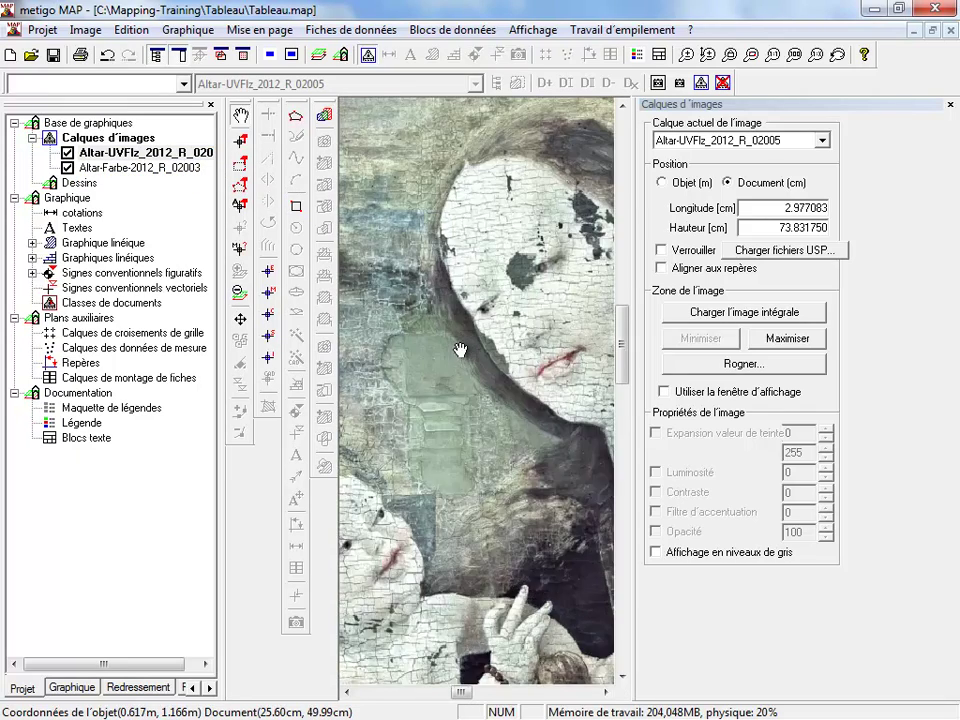
left_click(67, 152)
left_click(67, 152)
left_click(67, 152)
left_click(67, 152)
scroll(396, 225, "up", 3)
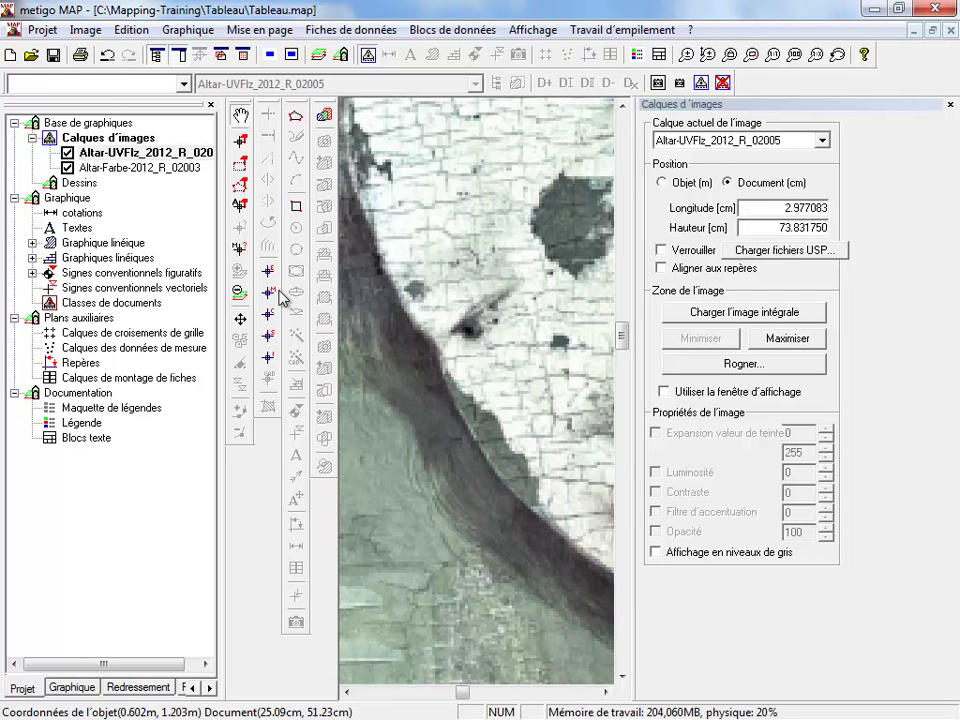
- Shift the UV image layer to about 2.944 cm, 73.898 cm in the document so the Madonna's face aligns with the colour layer
left_click(241, 322)
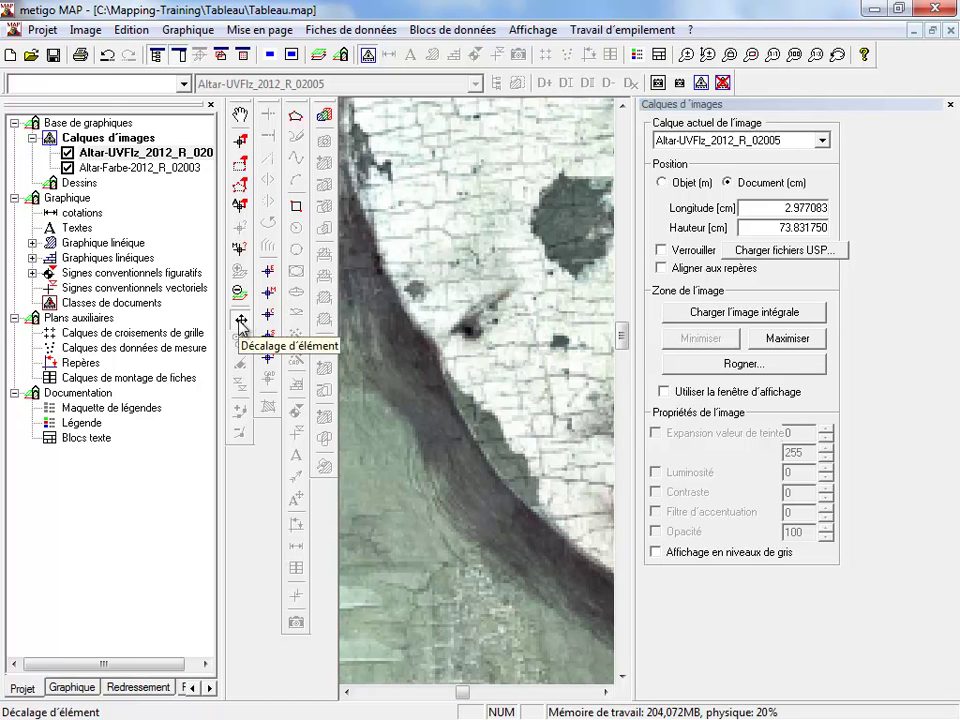
left_click(68, 153)
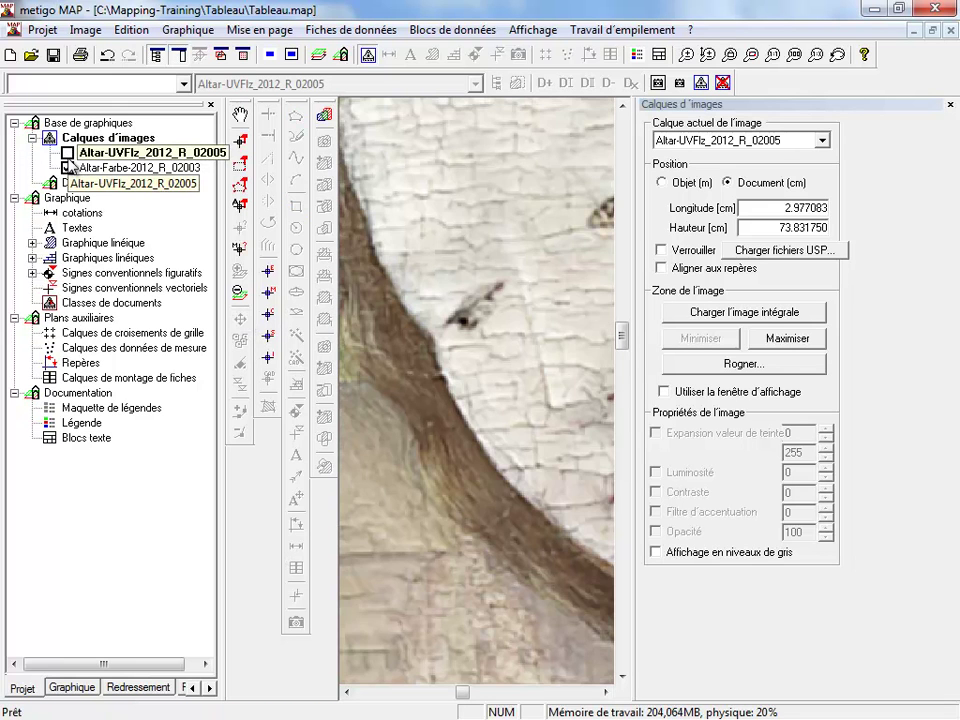
left_click(68, 153)
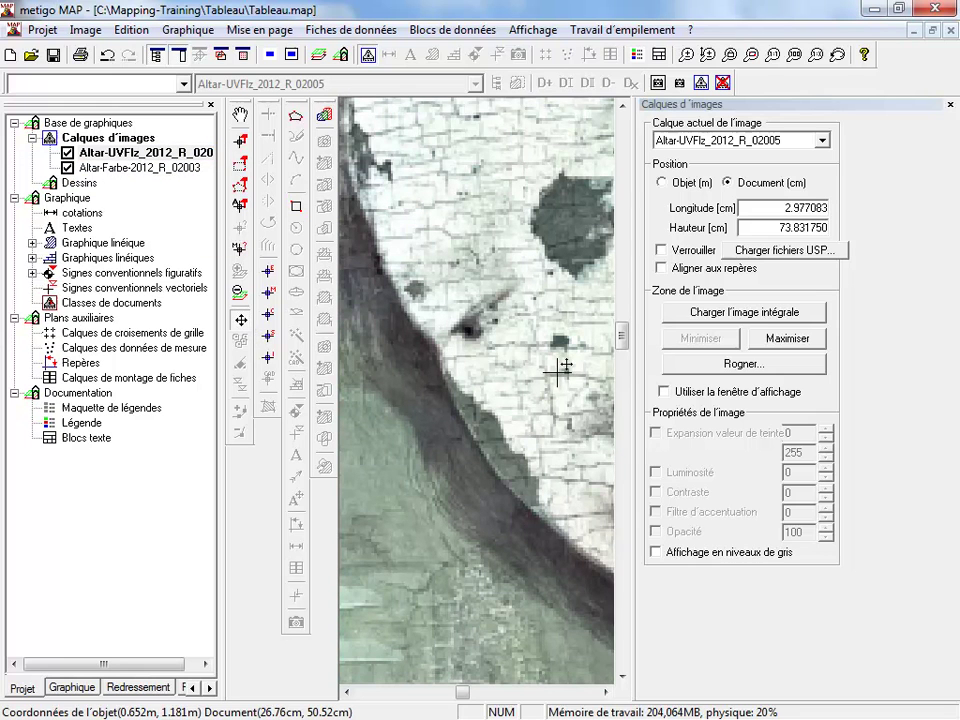
left_click_drag(557, 368, 505, 377)
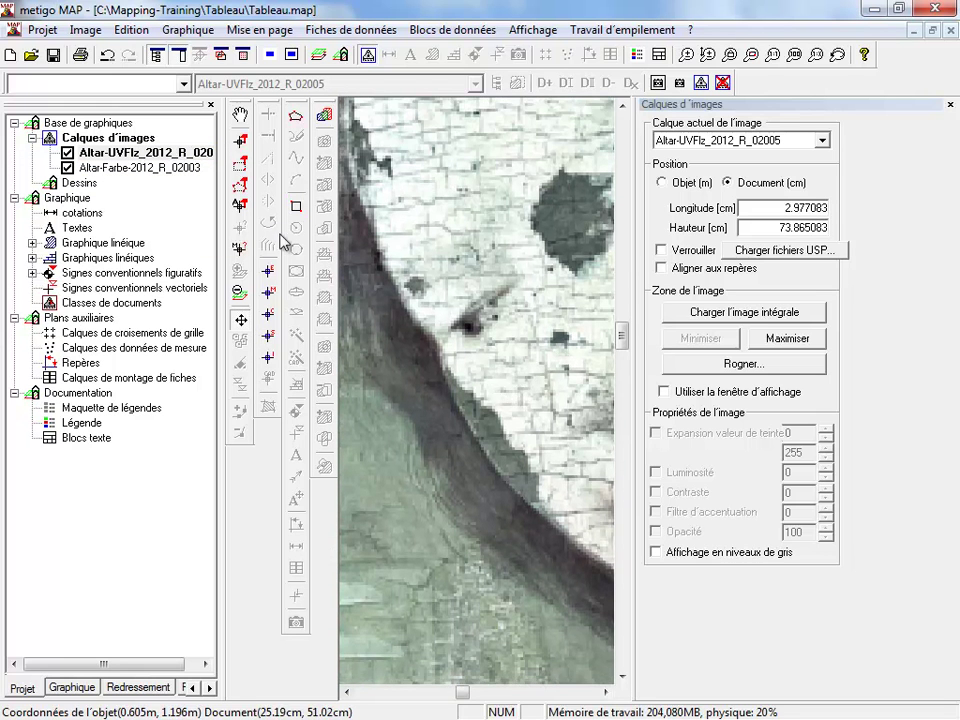
left_click(67, 152)
left_click(67, 152)
left_click_drag(485, 336, 481, 333)
- Check the UV layer's alignment against the colour layer at detail and full-page scale, leaving the UV layer hidden
left_click(67, 152)
left_click(67, 152)
left_click(67, 152)
scroll(456, 317, "down", 4)
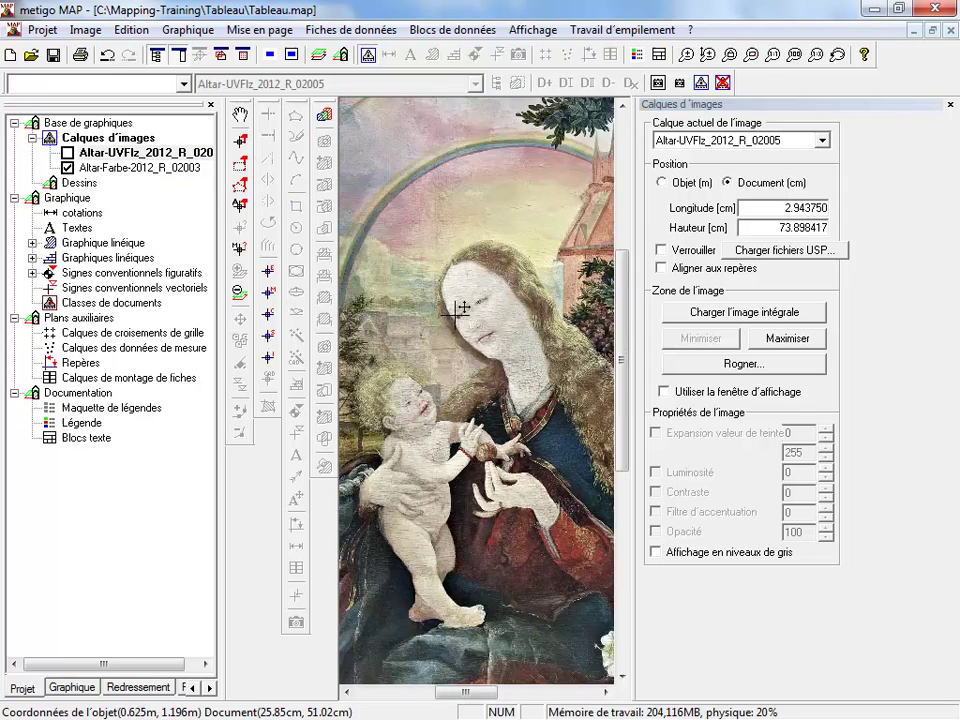
scroll(440, 310, "down", 3)
left_click(67, 152)
left_click(67, 152)
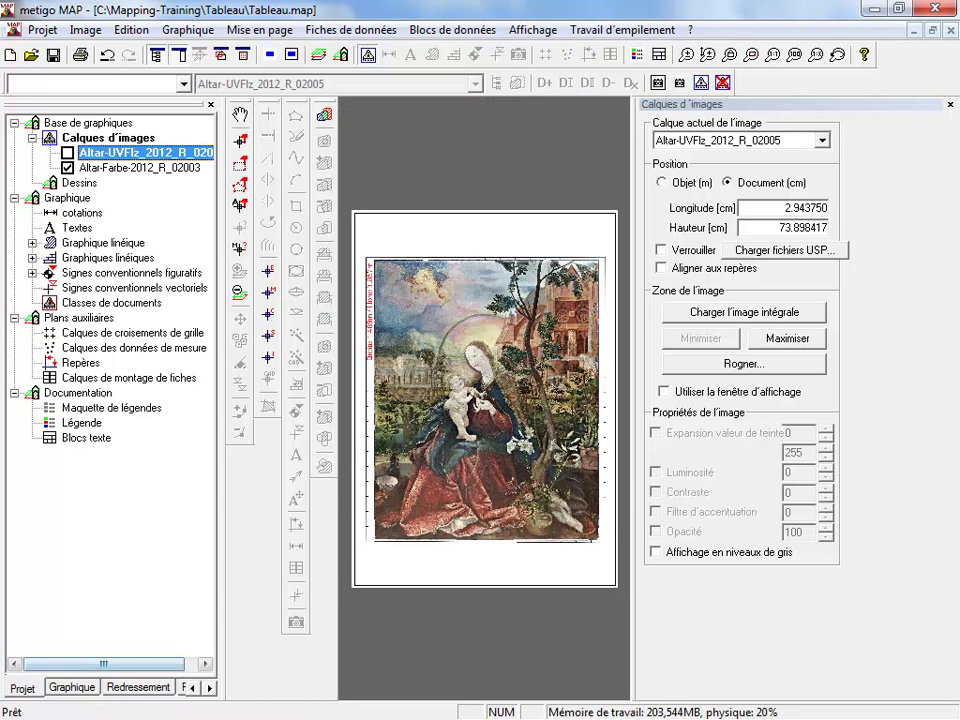
- Open the group administration for the graphic classes and create a new group named altération
left_click(86, 690)
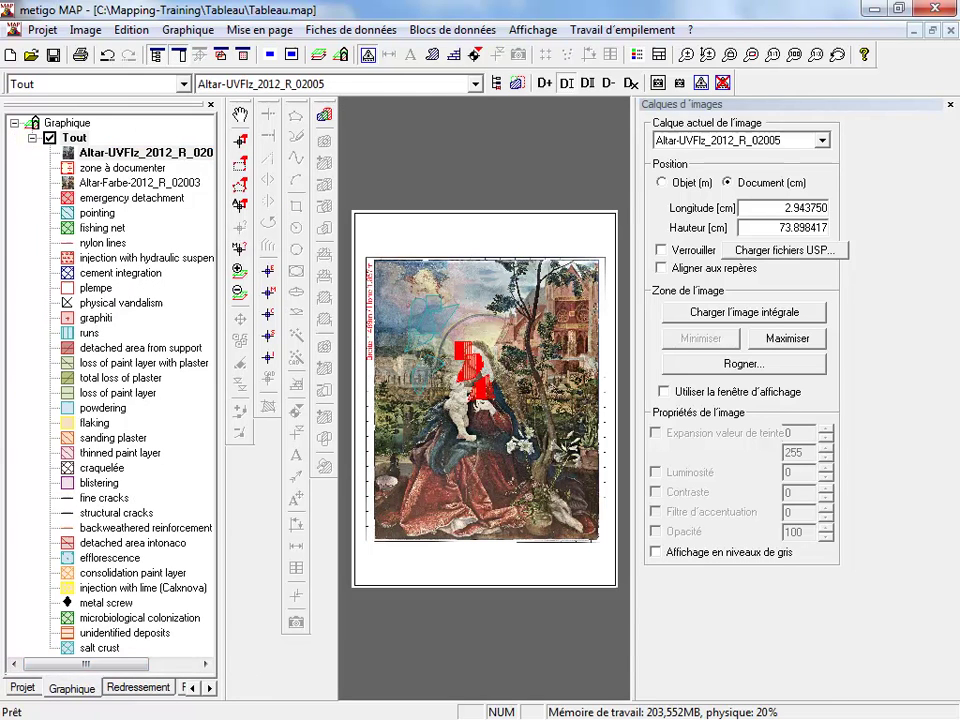
double_click(100, 497)
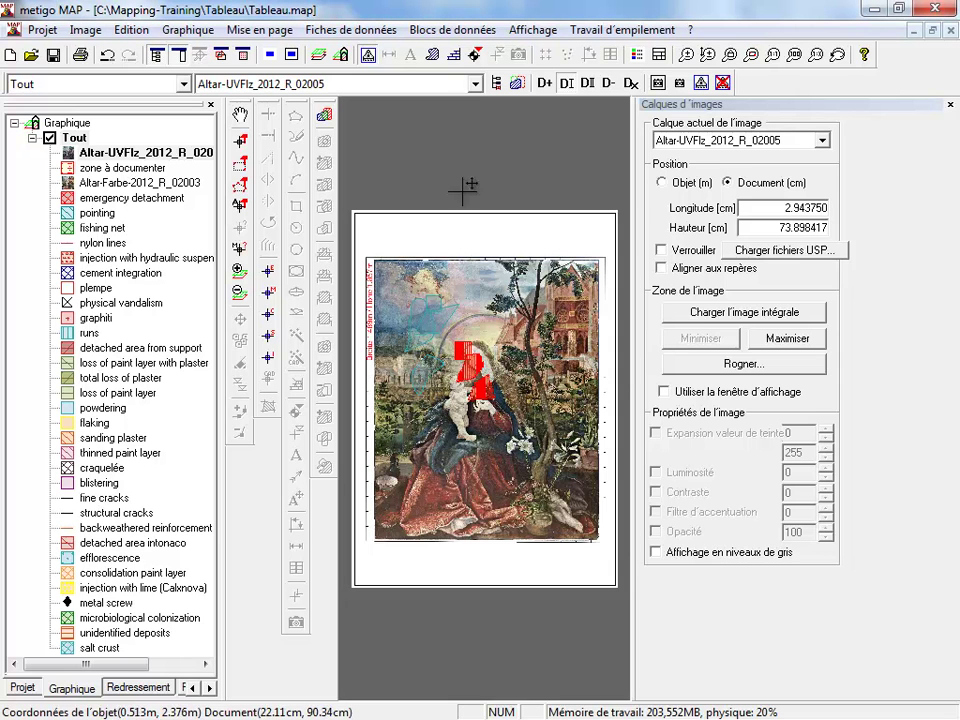
left_click(186, 30)
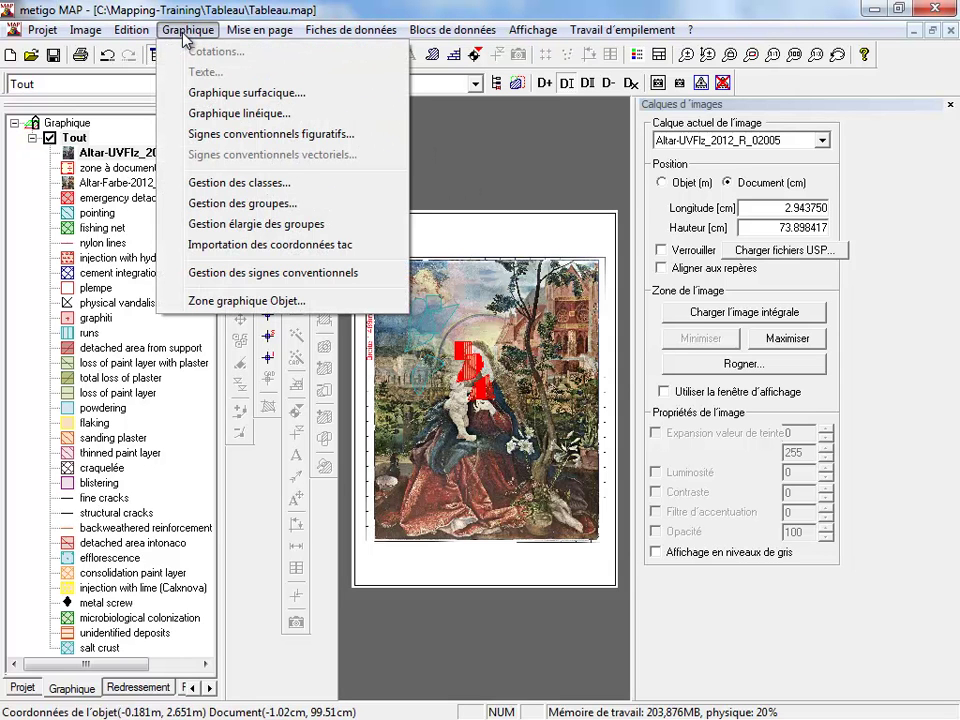
left_click(226, 204)
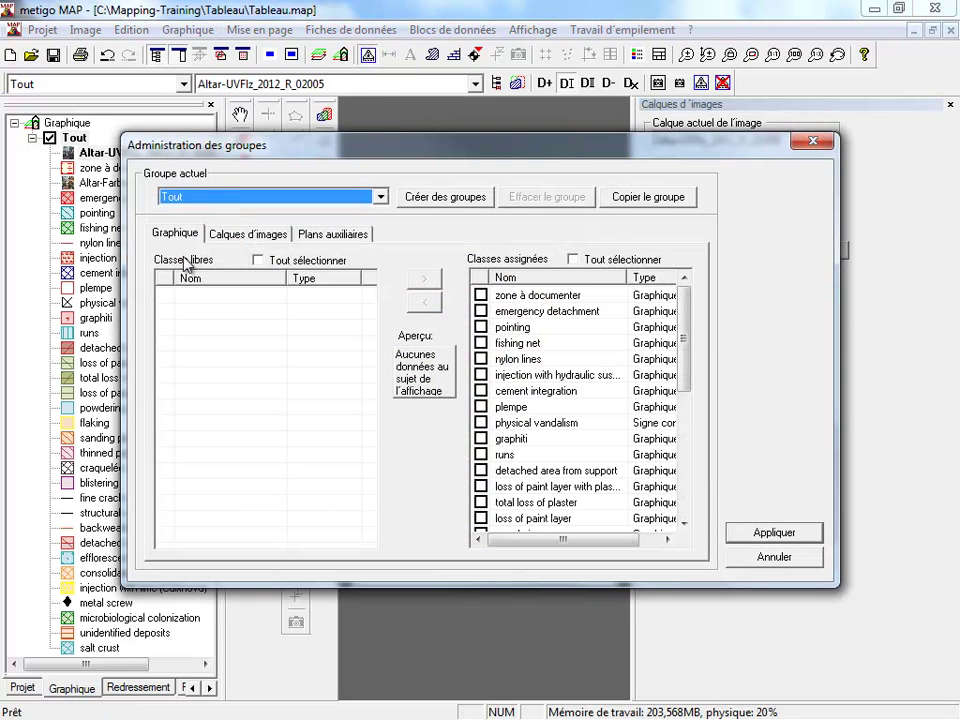
left_click(443, 204)
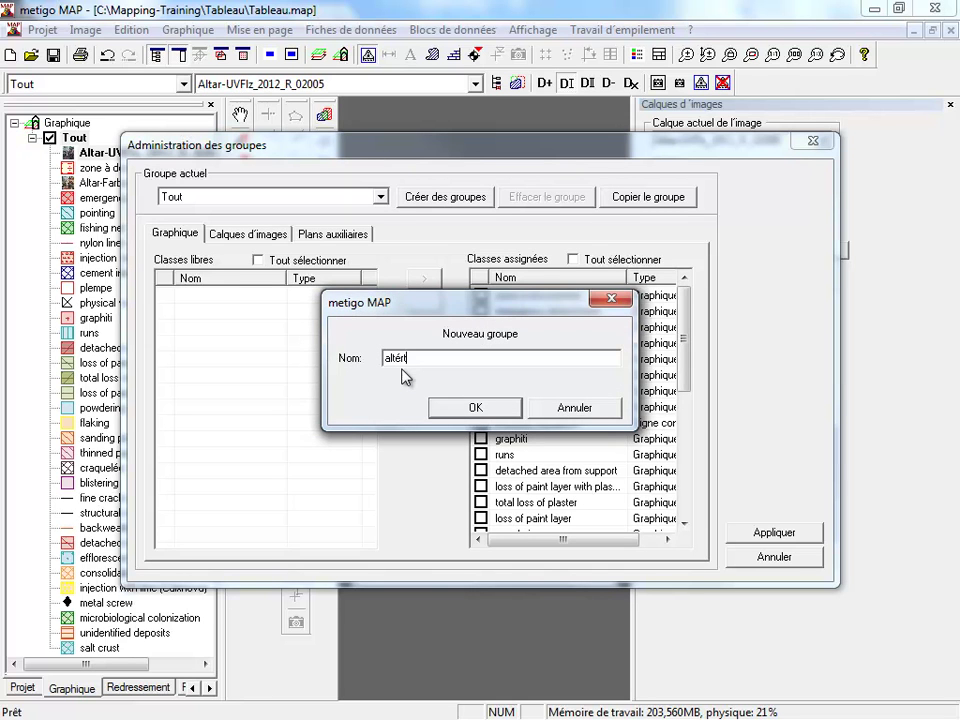
key("Return")
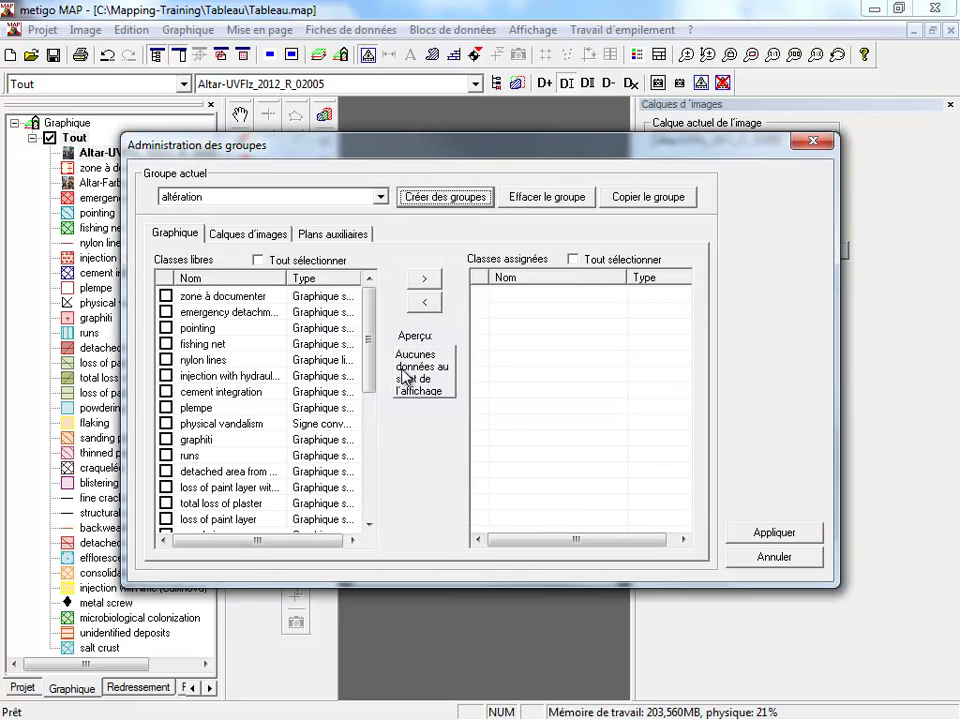
- Assign all graphic classes and the Altar-Farbe-2012_R_02003 image layer to the altération group
left_click(259, 261)
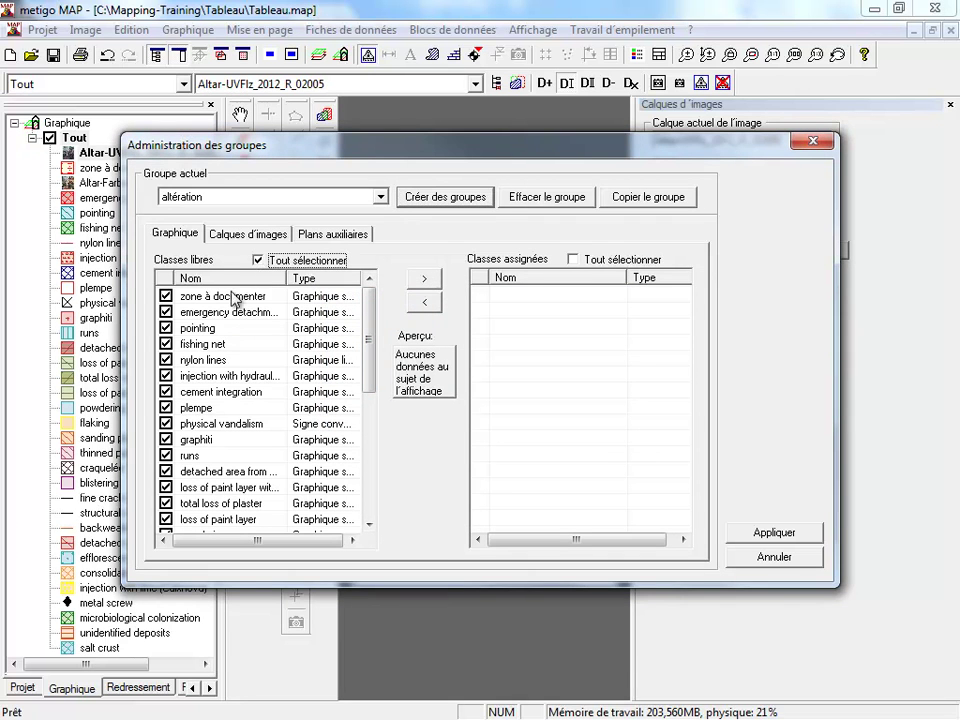
left_click(424, 279)
left_click(248, 233)
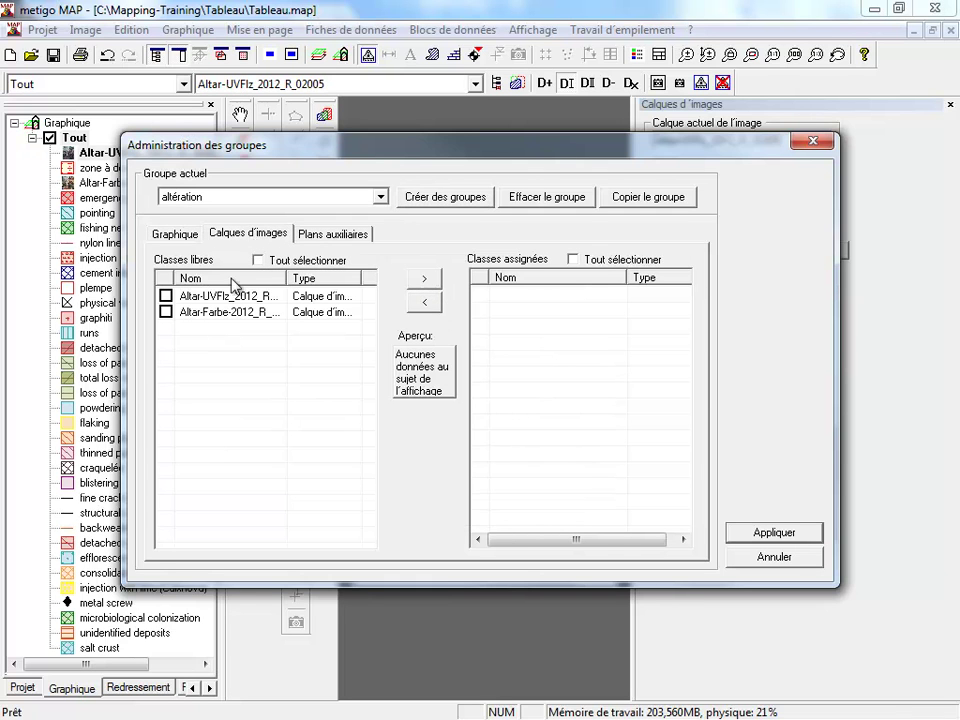
left_click(166, 312)
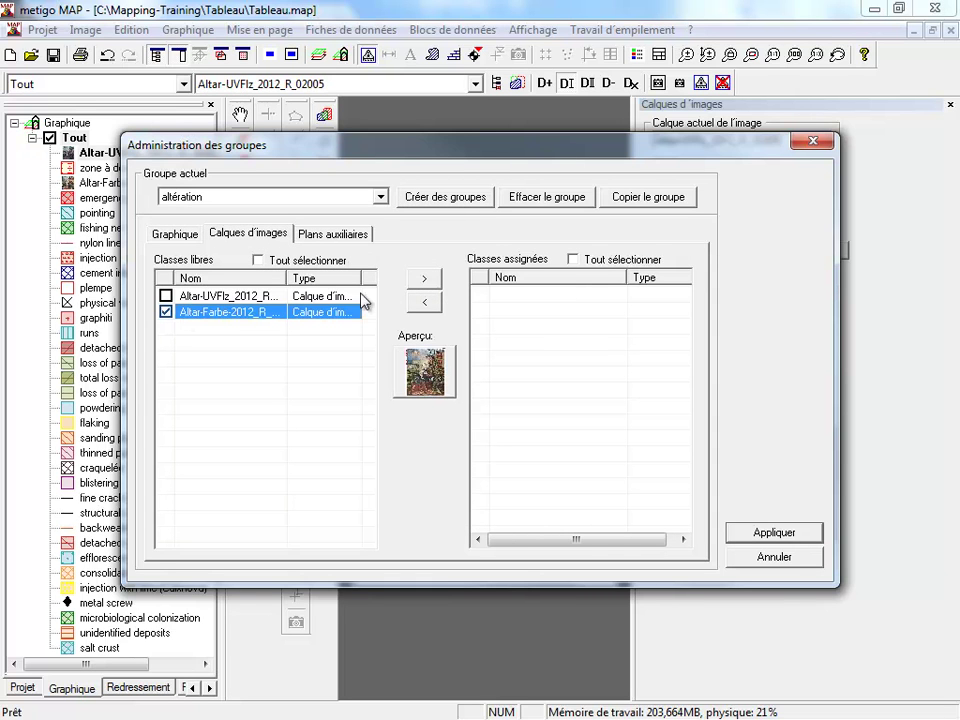
left_click(425, 281)
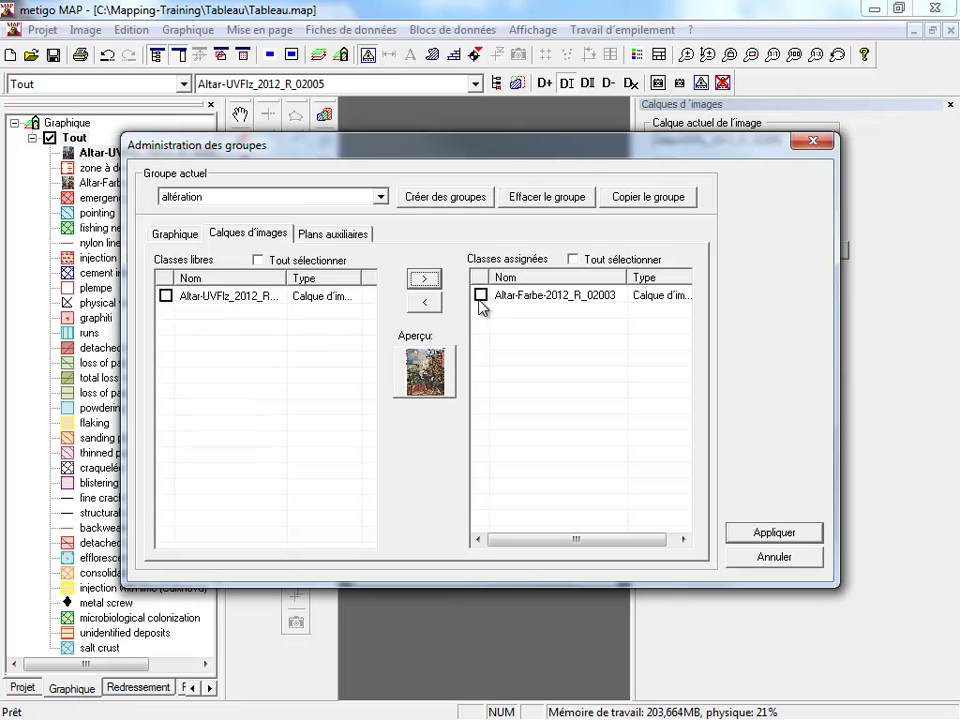
- Create a group named altération-UV and assign the Altar-UVFlz_2012_R_02005 image layer to it
left_click(446, 199)
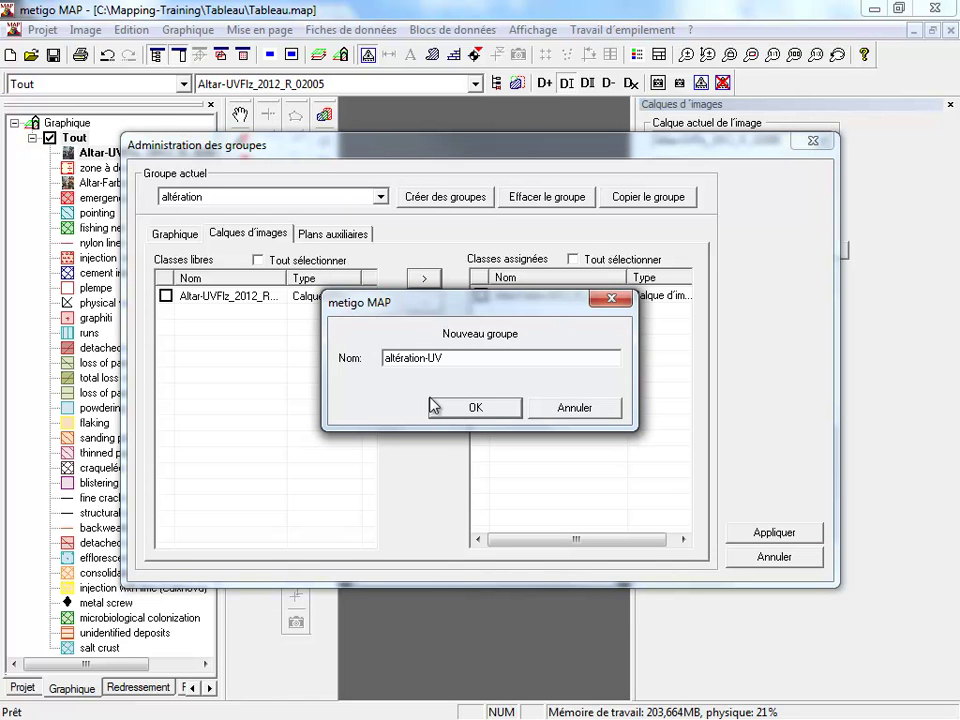
left_click(467, 409)
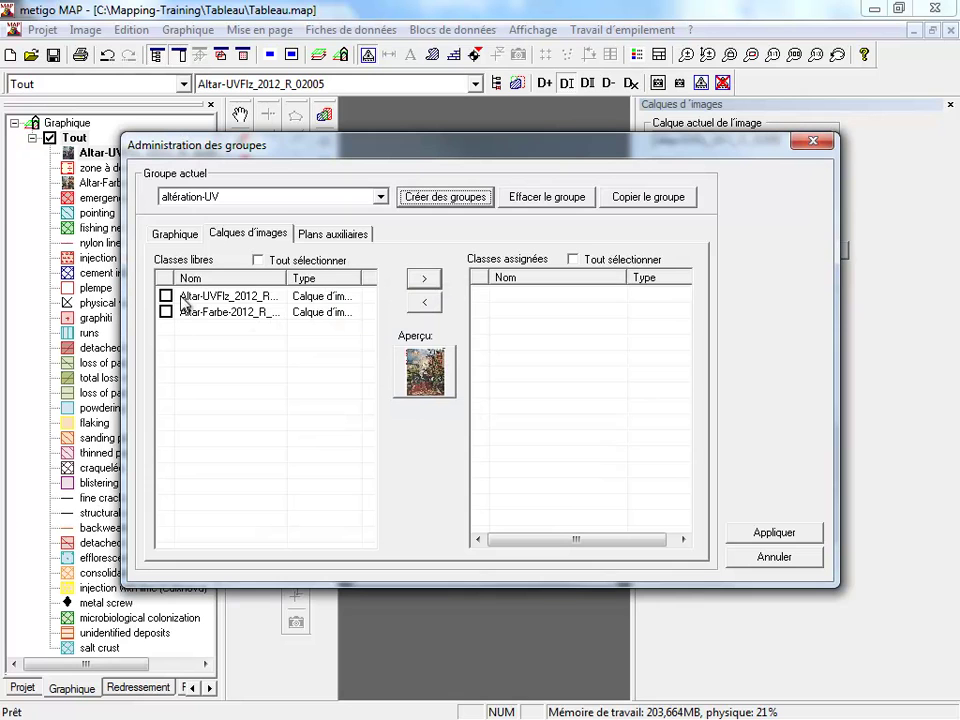
left_click(166, 296)
left_click(426, 280)
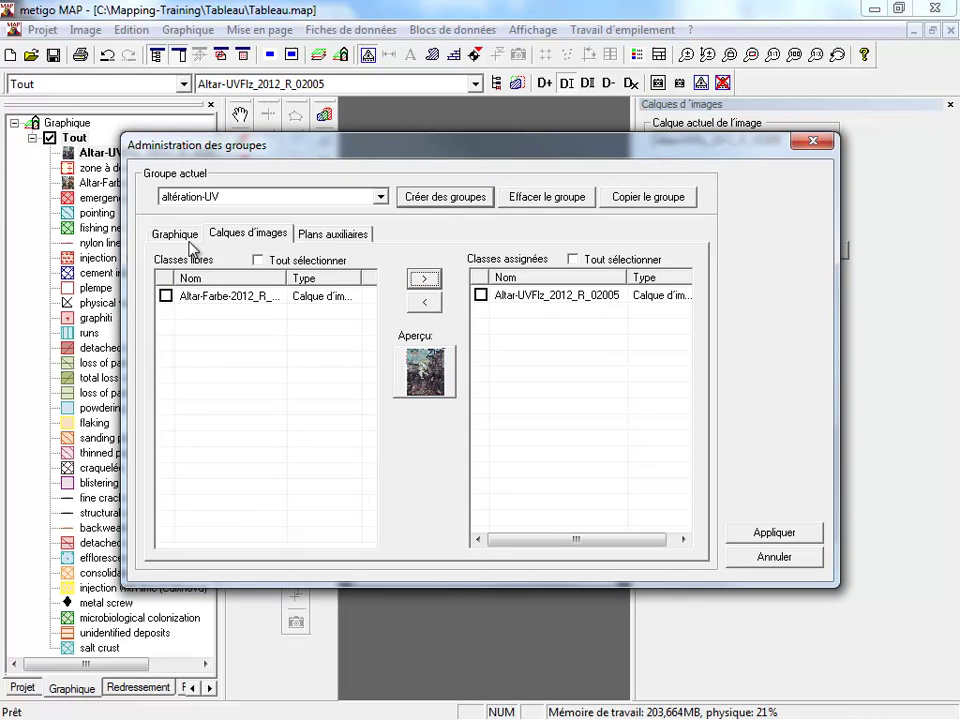
- Assign all graphic classes to the altération-UV group and apply the group changes
left_click(166, 238)
left_click(269, 261)
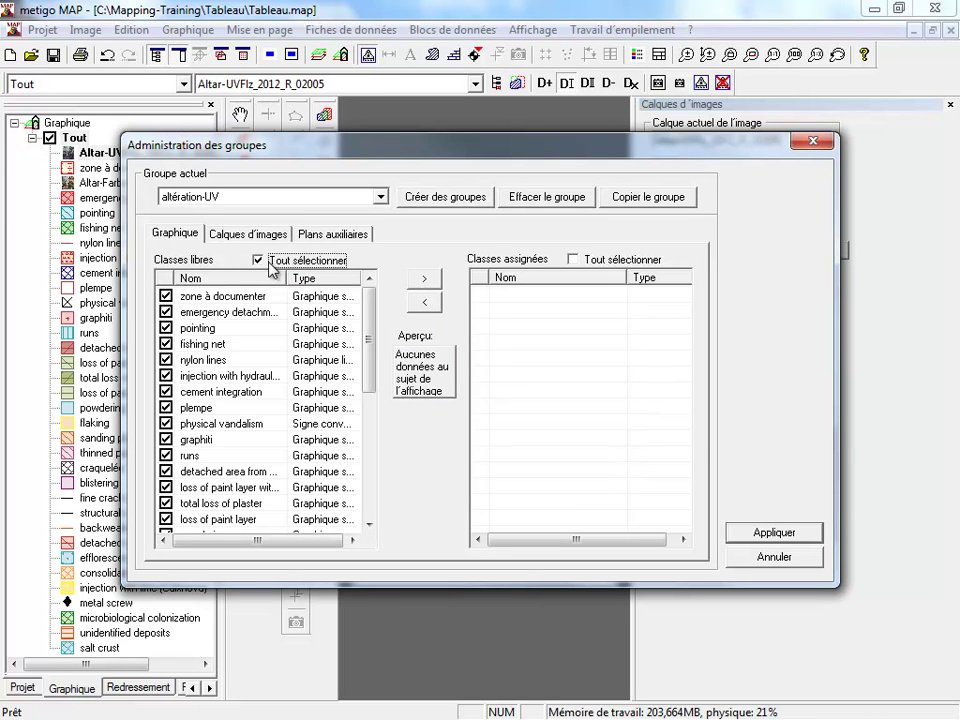
left_click(426, 280)
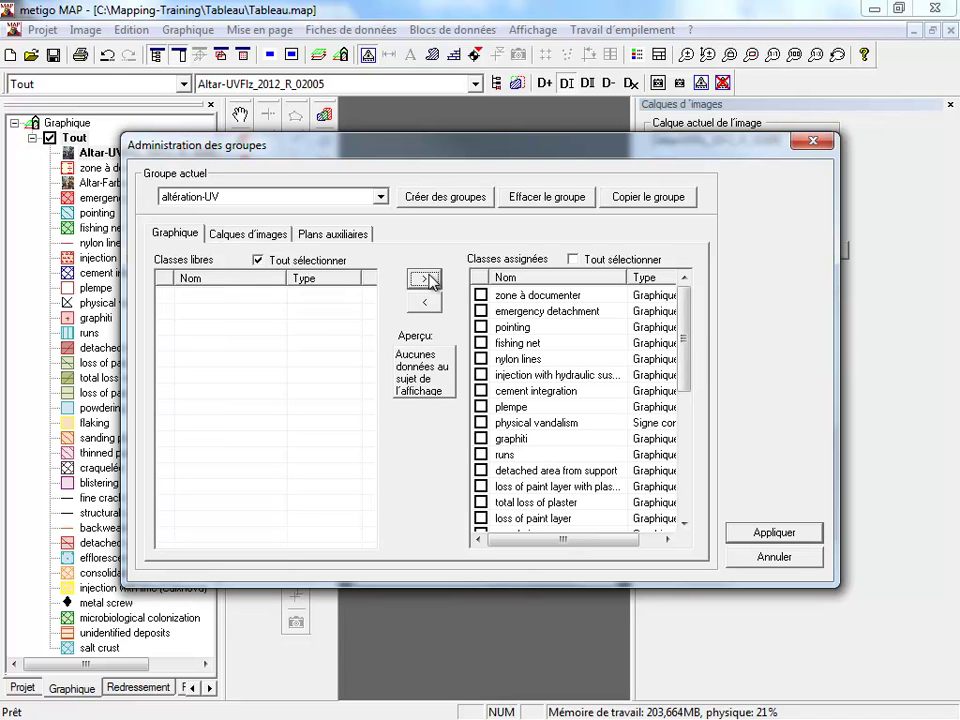
left_click(760, 532)
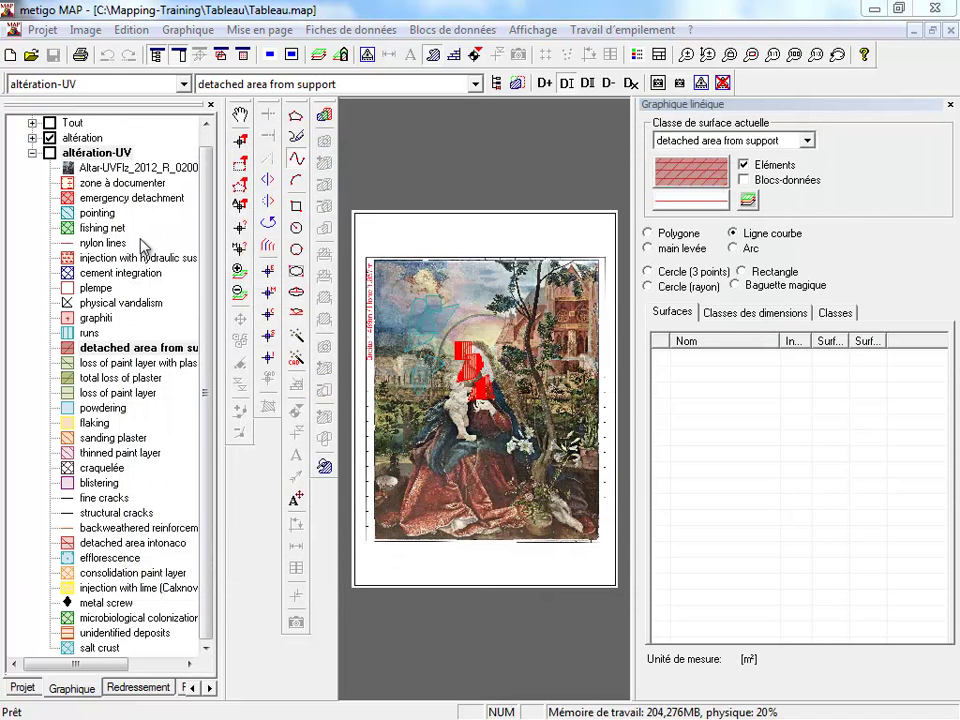
- Select all previously mapped powdering areas on the painting and delete them
left_click(244, 146)
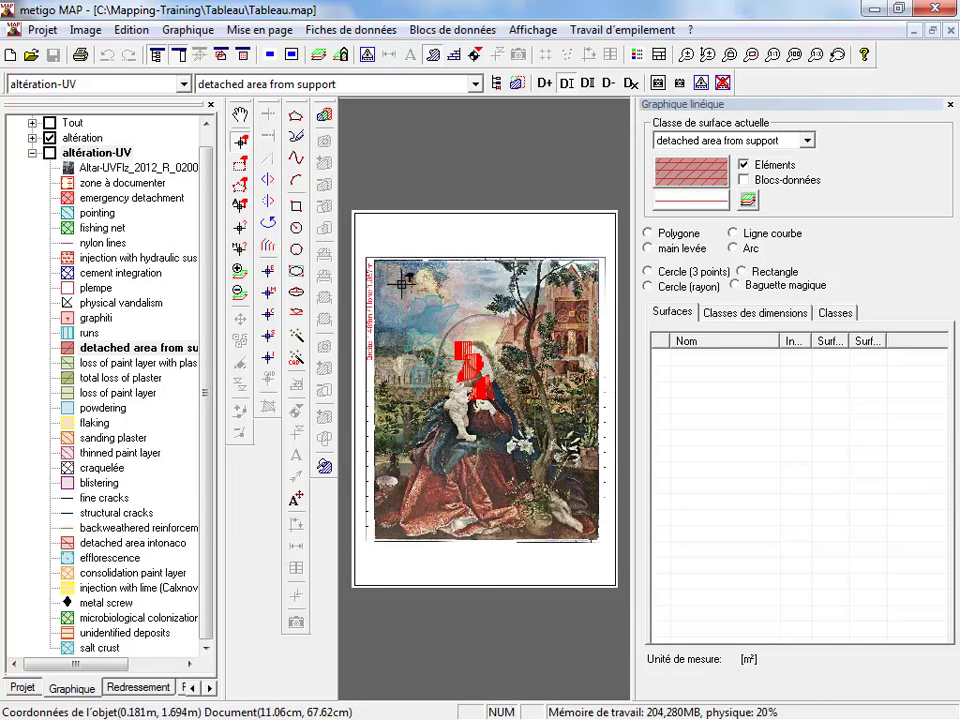
left_click(530, 425)
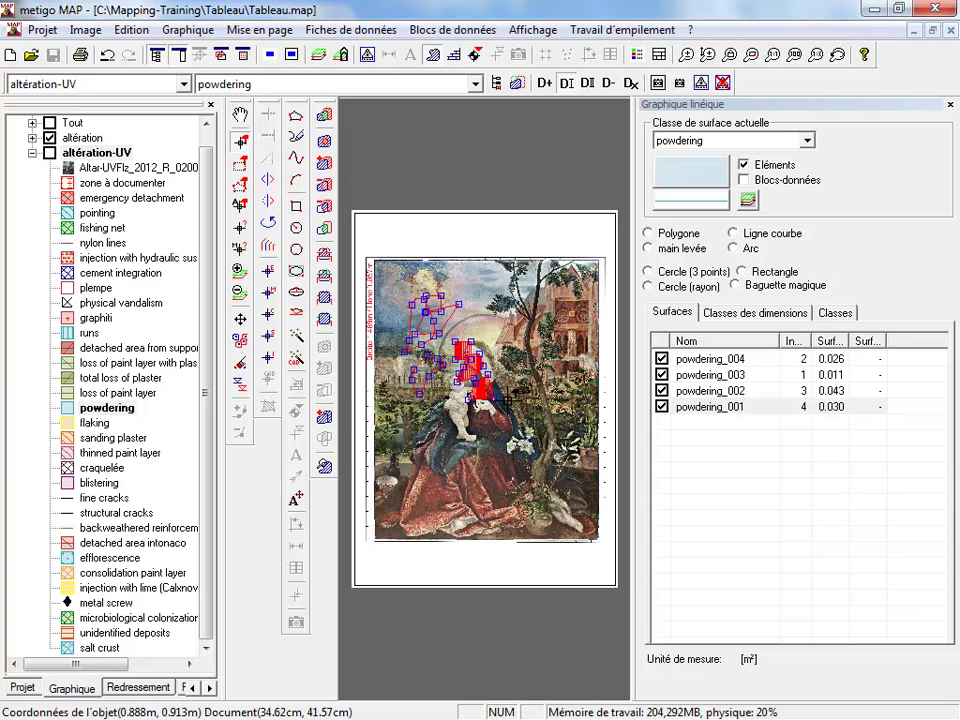
left_click(511, 398)
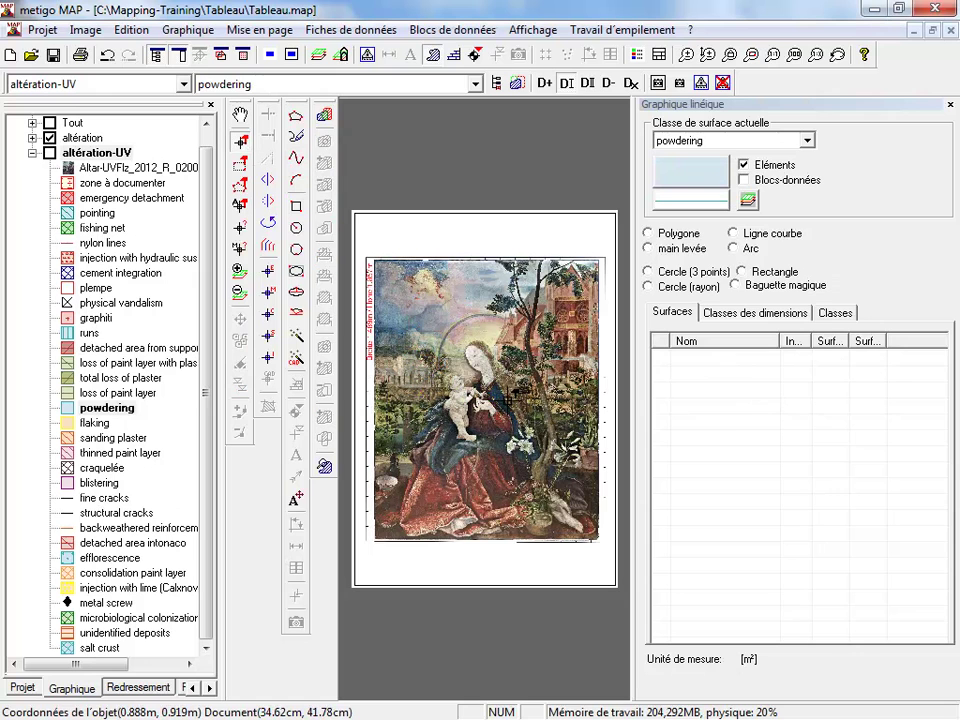
- Switch the active group between altération and altération-UV to compare their images, ending on altération-UV
left_click(93, 89)
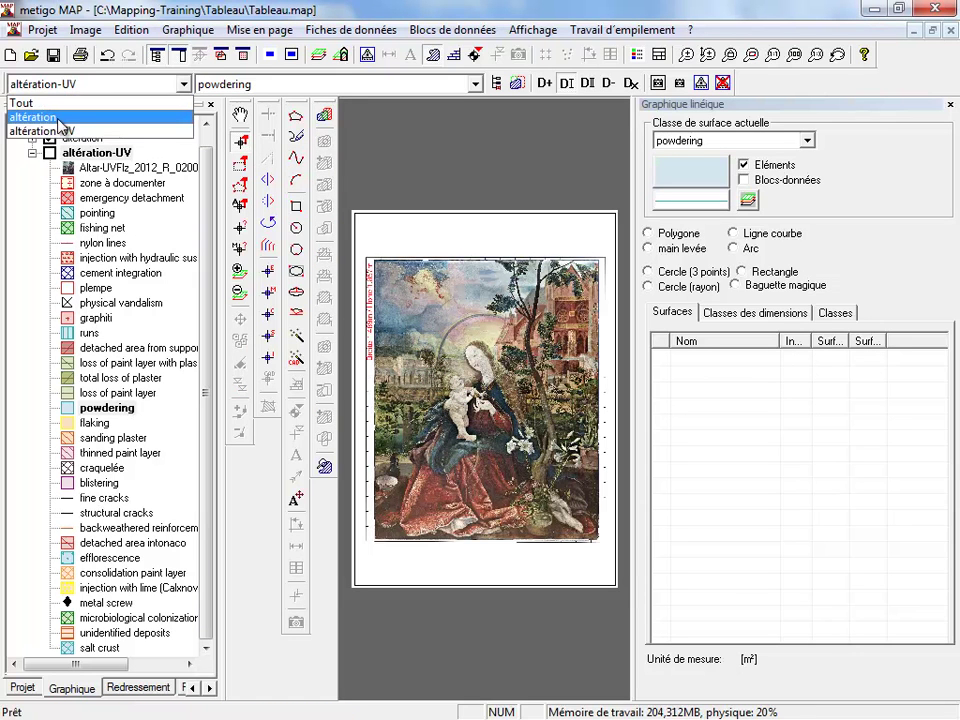
left_click(58, 112)
key("Down")
key("Up")
key("Down")
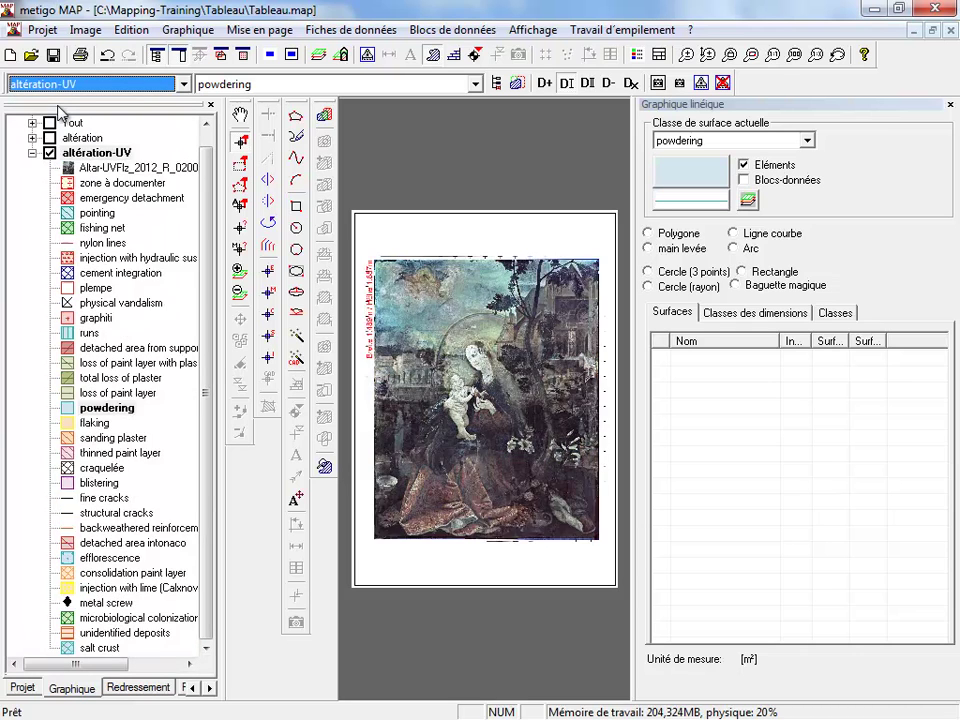
key("Down")
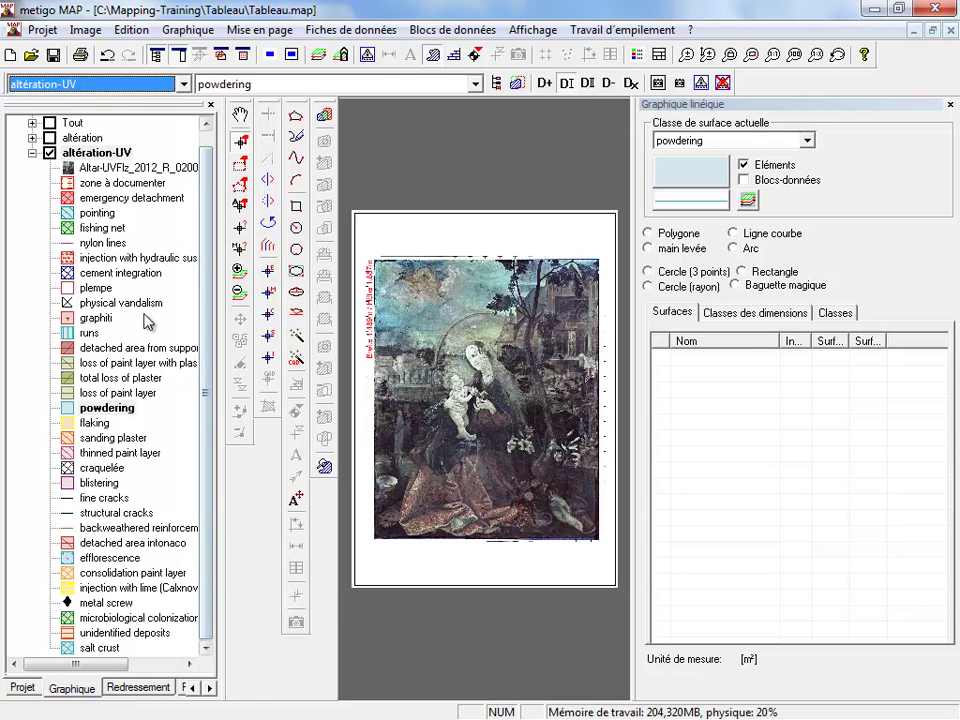
- Outline the large dark patch at the Madonna's forehead hairline with a polygon in the class detached area from support
left_click(140, 348)
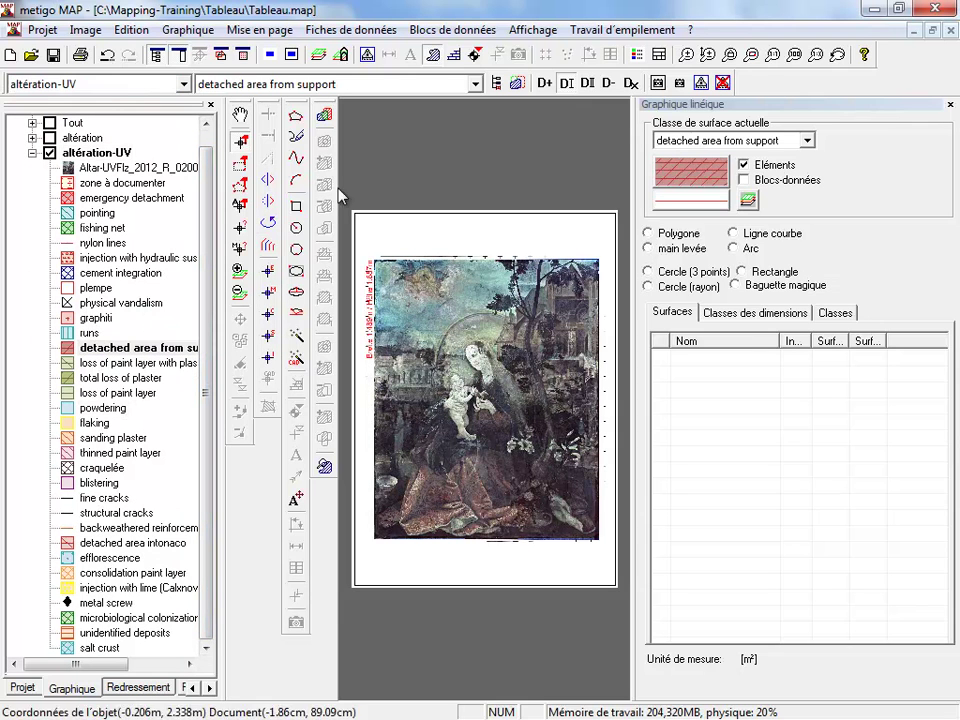
left_click(295, 120)
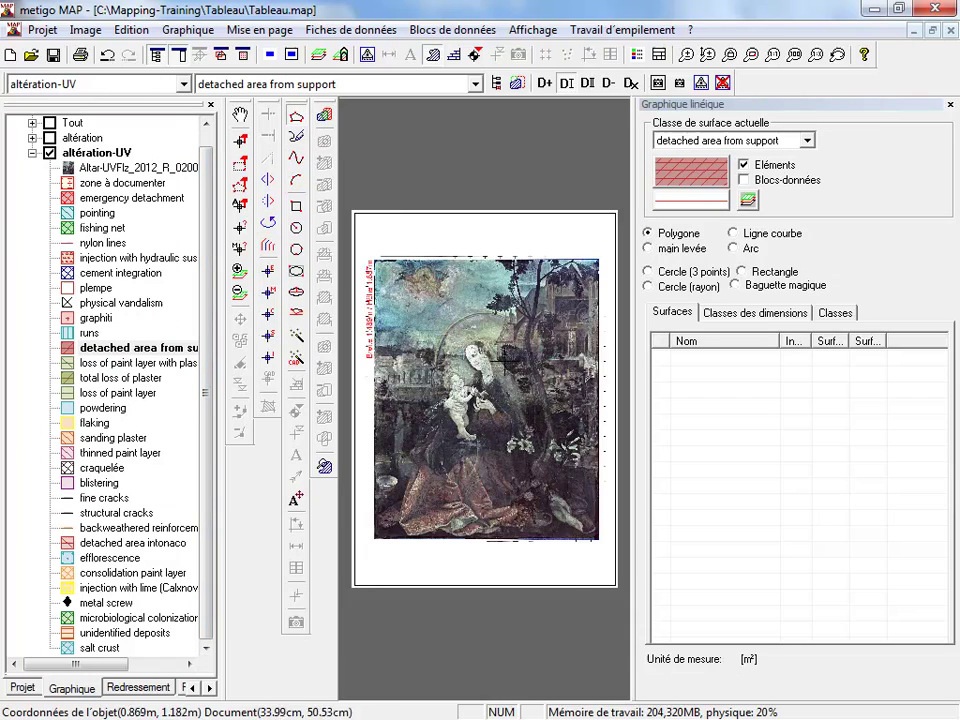
scroll(453, 288, "up", 3)
scroll(453, 288, "up", 4)
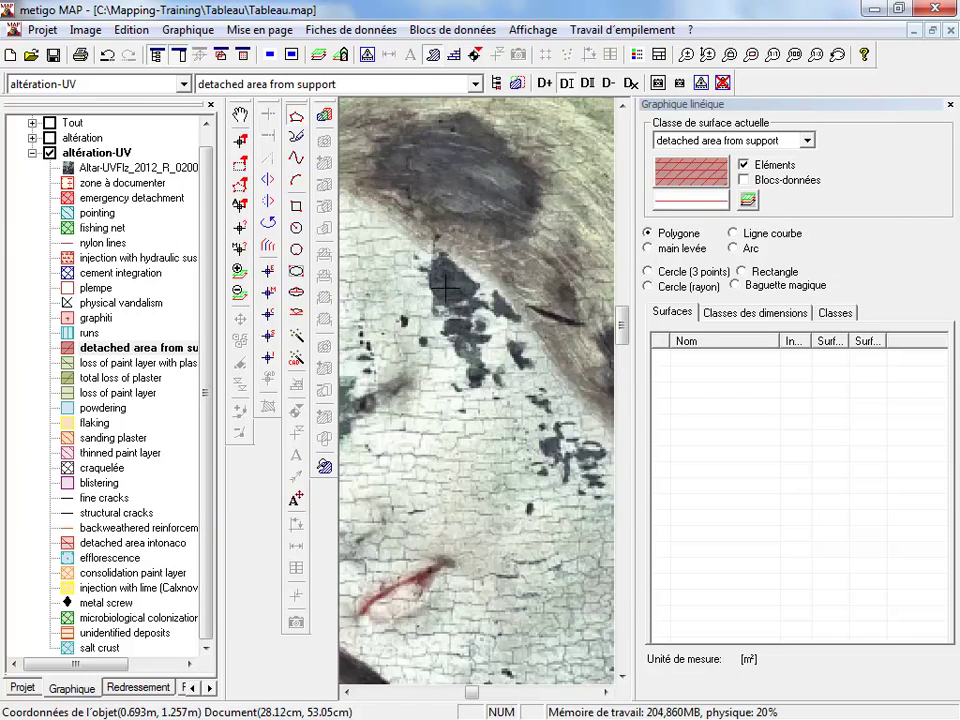
left_click(433, 300)
left_click(414, 282)
left_click(414, 252)
left_click(429, 220)
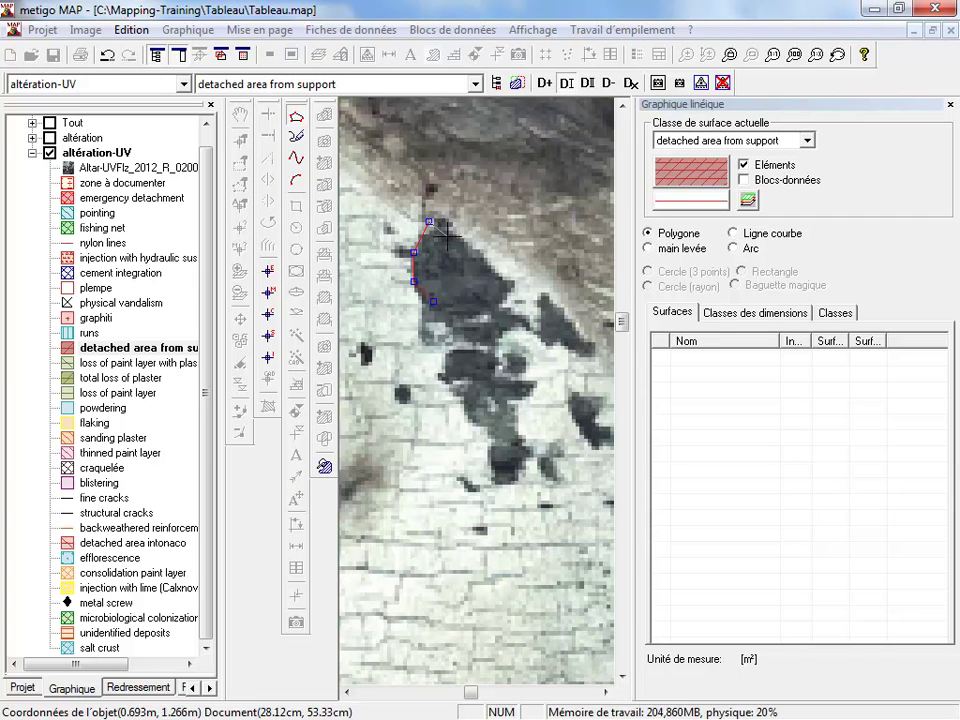
left_click(454, 235)
left_click(494, 272)
left_click(511, 284)
left_click(527, 323)
left_click(511, 327)
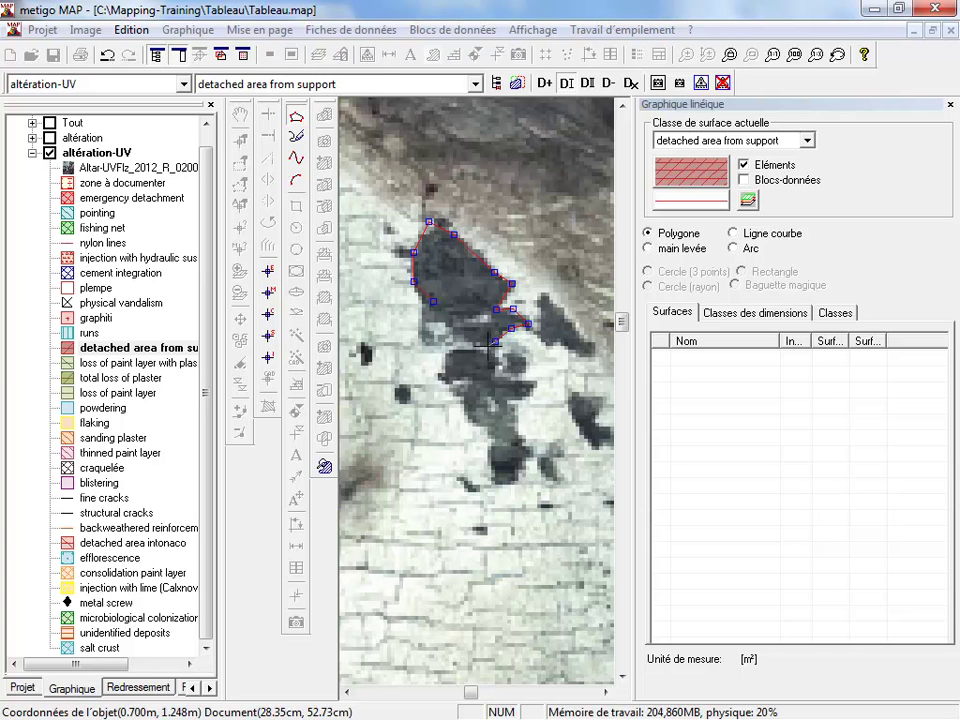
double_click(444, 320)
- Map the round dark patch beside the Madonna's eye as a detached area from support using a closed curved line
scroll(442, 322, "down", 5)
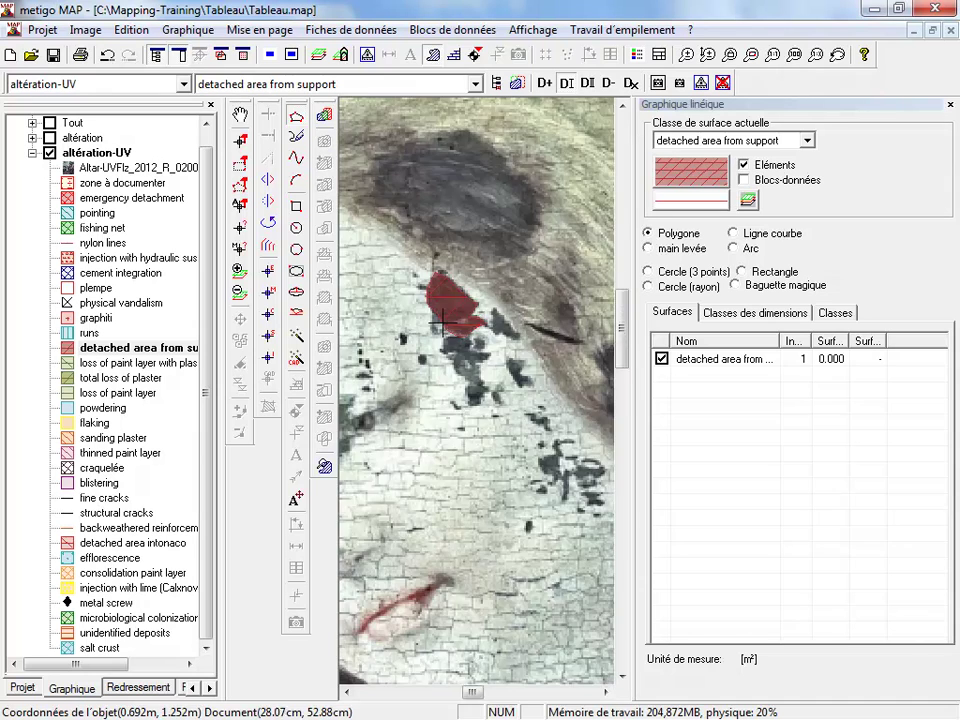
scroll(392, 371, "up", 4)
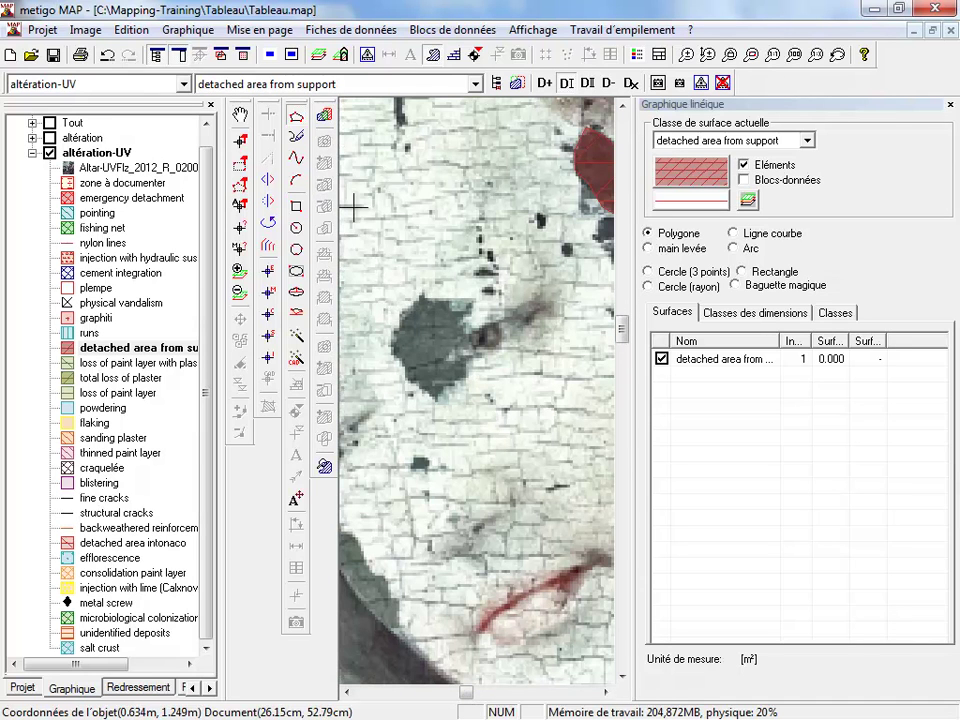
left_click(296, 157)
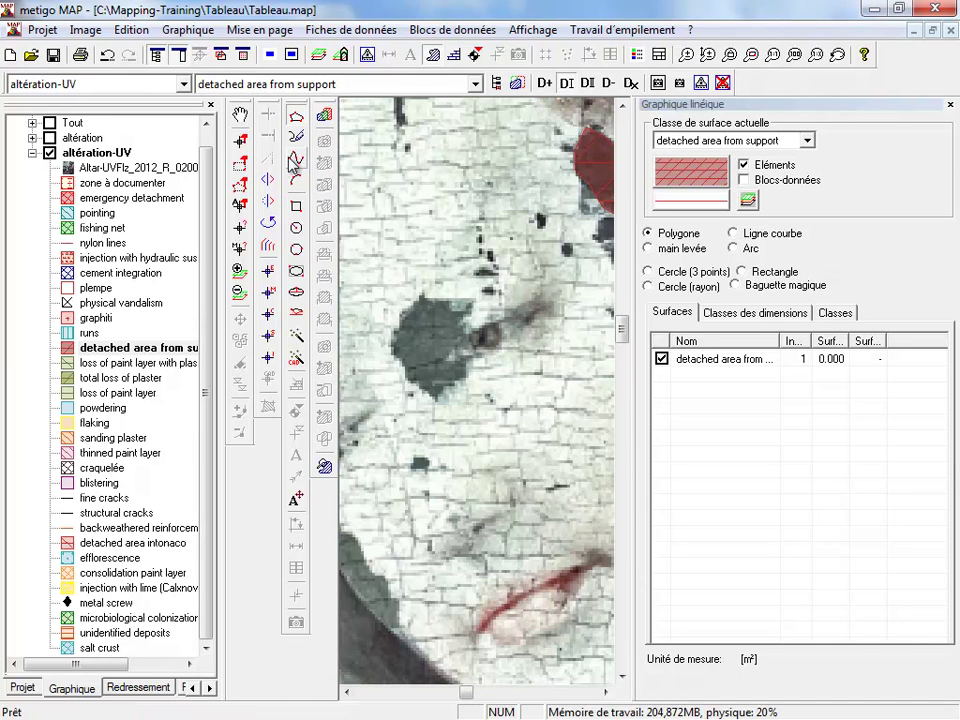
left_click(421, 300)
left_click(464, 313)
left_click(470, 339)
left_click(468, 361)
left_click(468, 377)
left_click(460, 379)
left_click(452, 383)
left_click(438, 395)
left_click(425, 389)
left_click(411, 381)
left_click(404, 368)
left_click(397, 349)
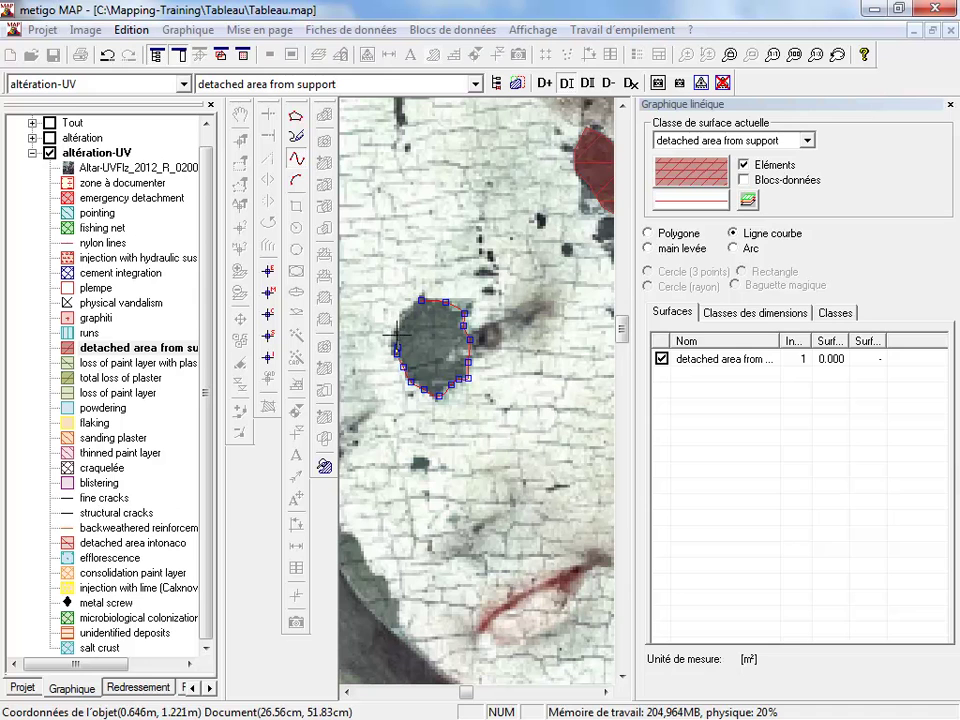
left_click(398, 330)
left_click(411, 305)
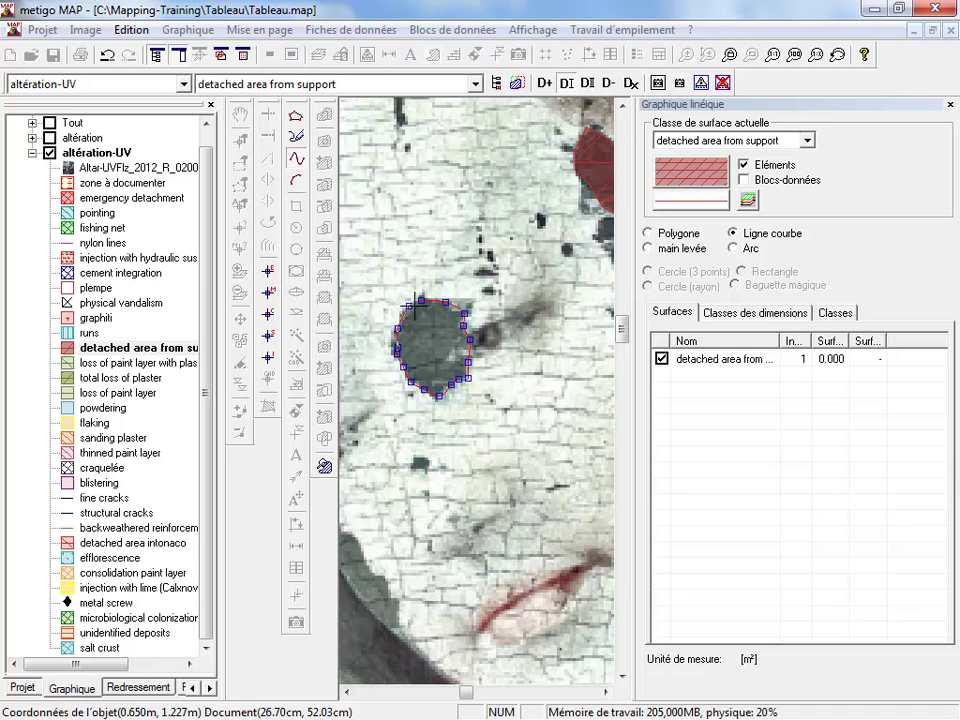
double_click(412, 303)
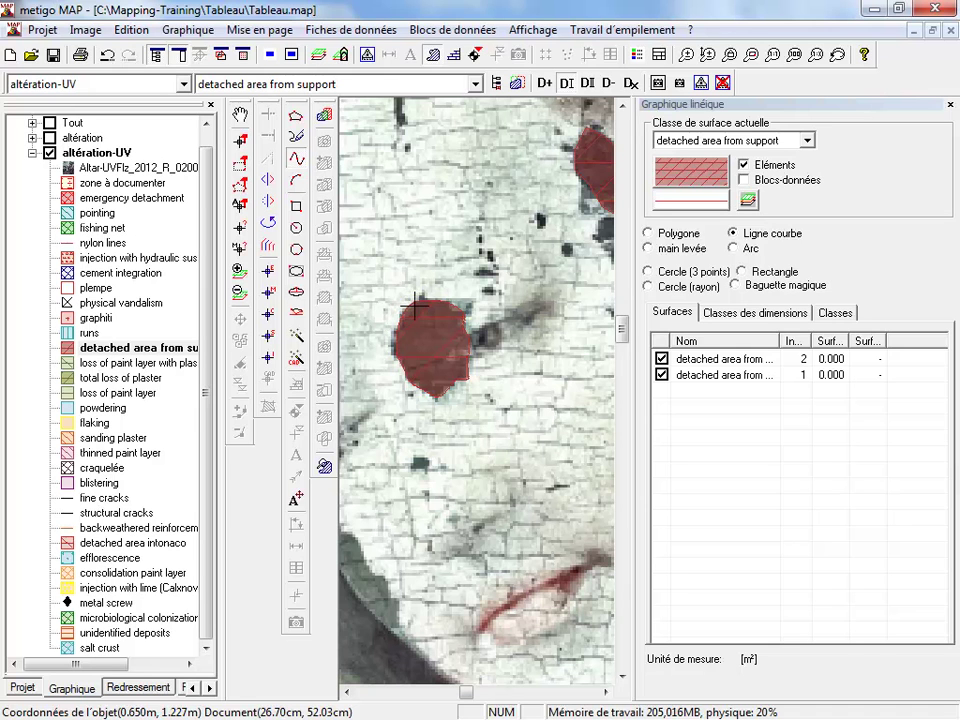
- View the mapped areas over the colour image in the altération group, and switch to the Tout group
left_click(57, 90)
left_click(40, 116)
scroll(420, 234, "down", 1)
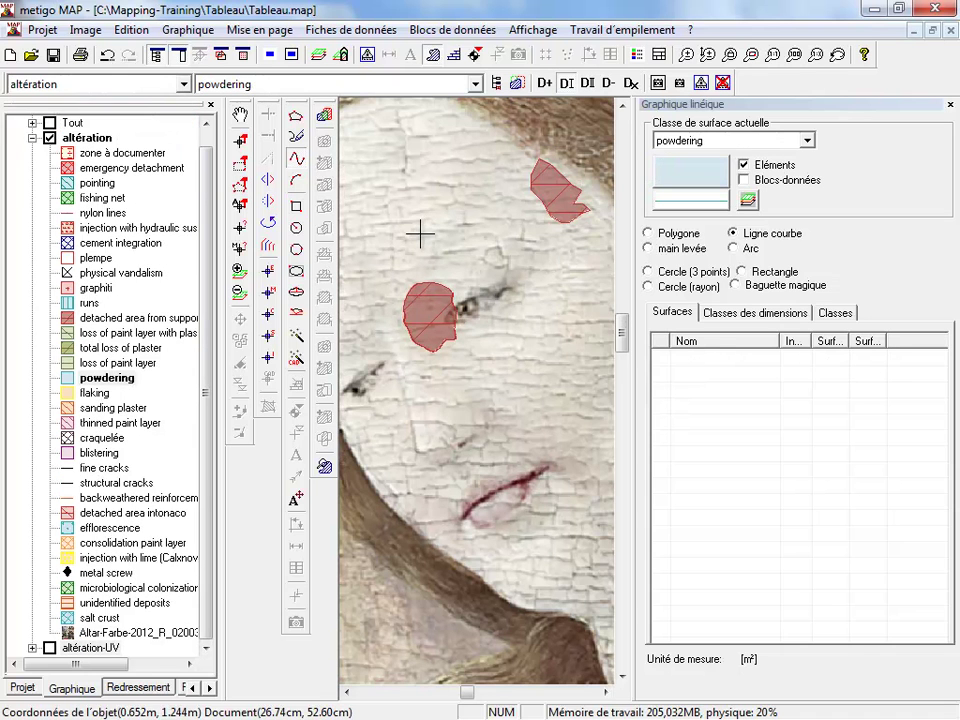
left_click(70, 84)
left_click(26, 100)
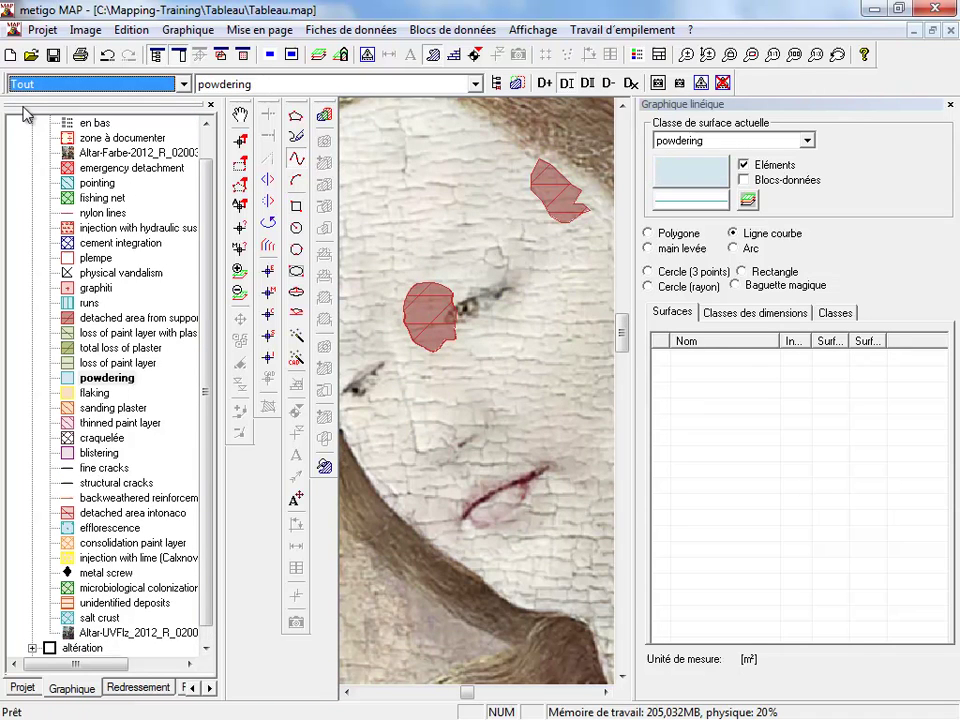
- Switch the active group from Tout to altération-UV and save the project
scroll(26, 118, "down", 2)
scroll(26, 111, "up", 1)
scroll(26, 111, "down", 1)
scroll(26, 111, "up", 1)
scroll(26, 111, "down", 1)
scroll(23, 107, "up", 1)
scroll(24, 108, "down", 1)
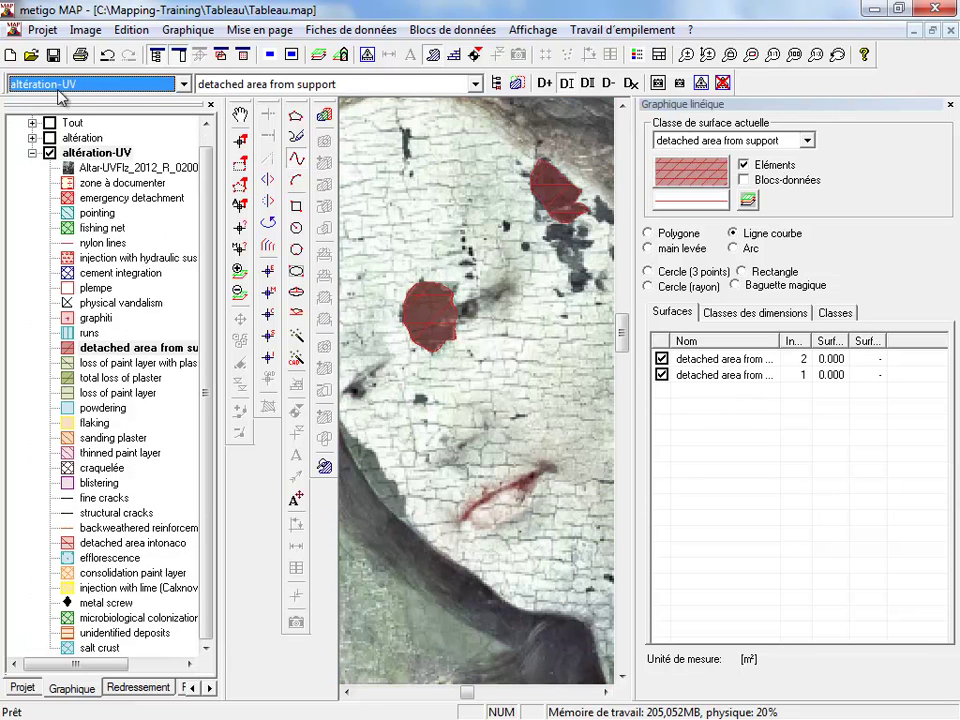
left_click(55, 60)
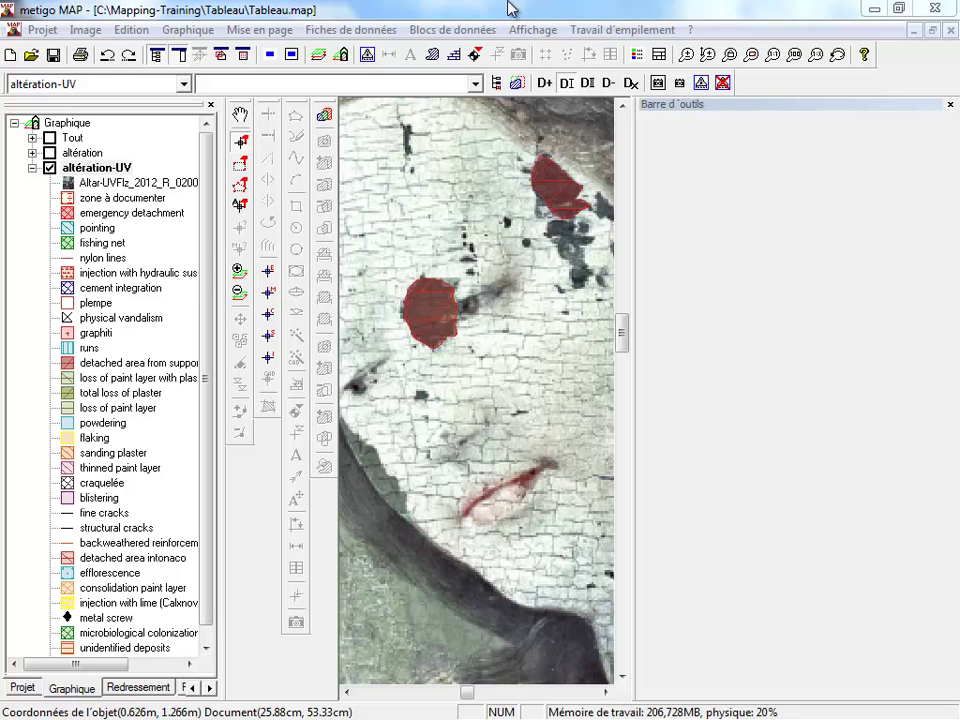
- Create a legend for the altération-UV group from the en bas template, named en bas_altération-UV
right_click(90, 172)
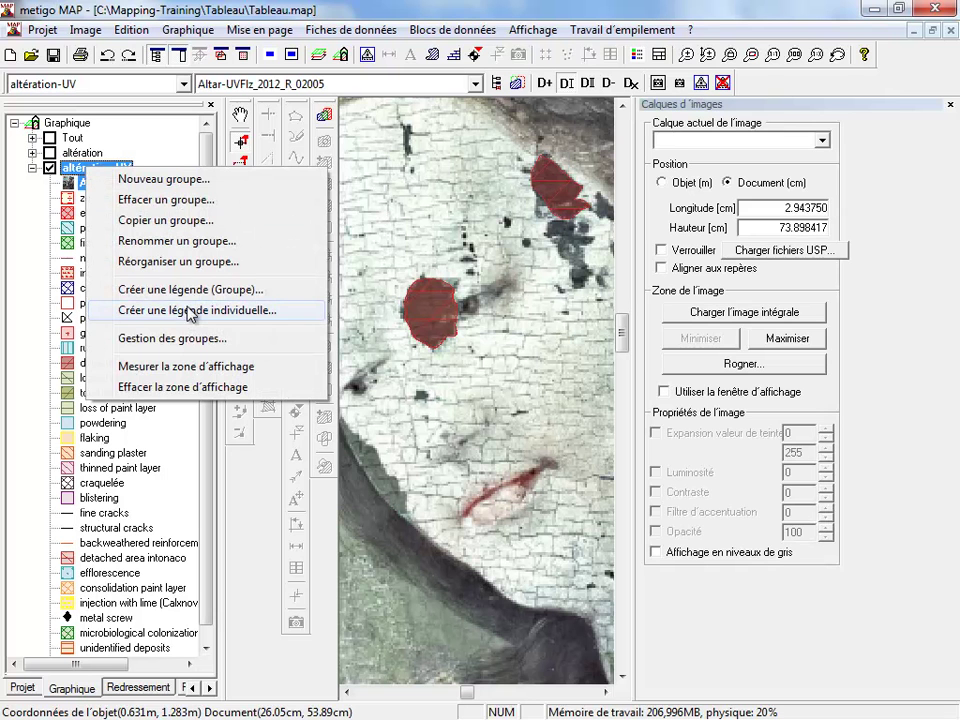
left_click(195, 290)
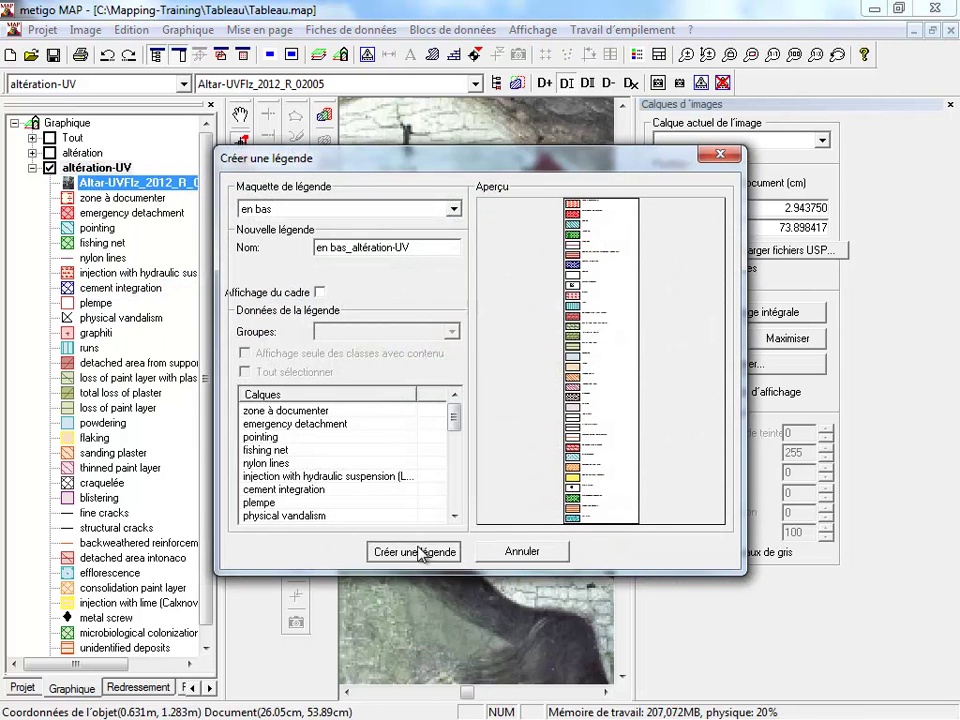
left_click(415, 551)
scroll(497, 470, "down", 3)
scroll(495, 478, "down", 4)
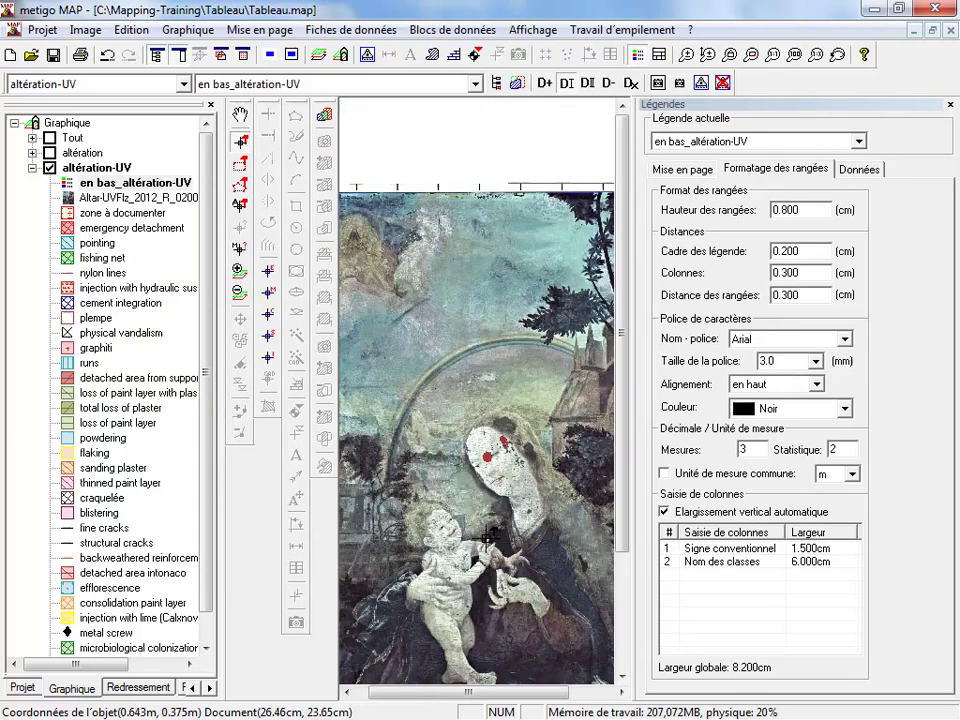
scroll(383, 503, "up", 1)
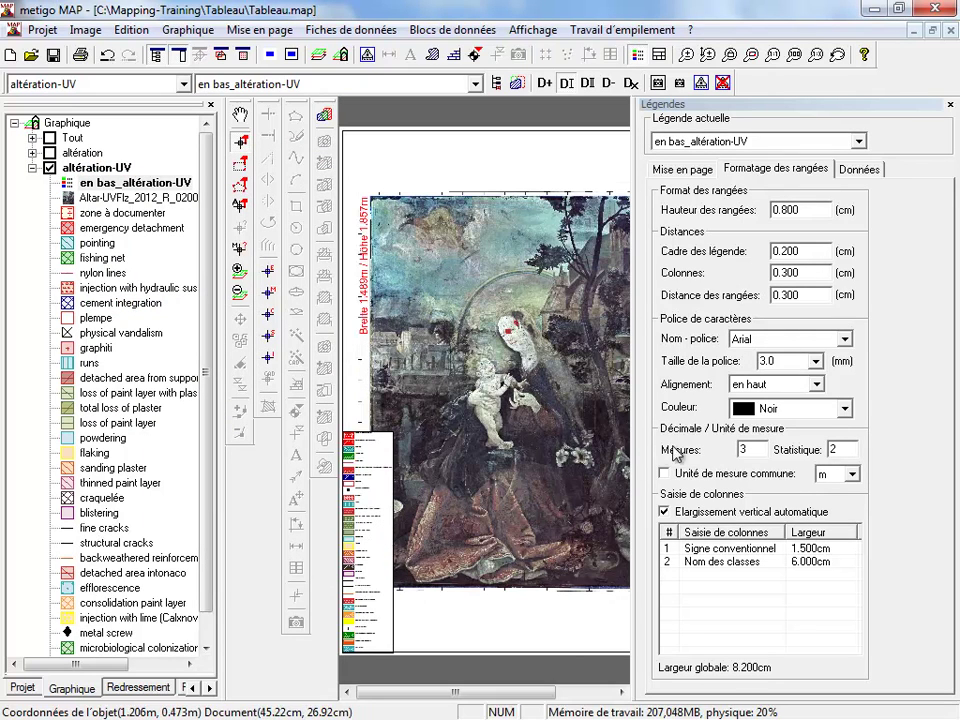
- Insert a column layout row above sanding plaster in the legend's row entries
left_click(862, 170)
left_click(686, 306)
left_click(702, 319)
right_click(706, 307)
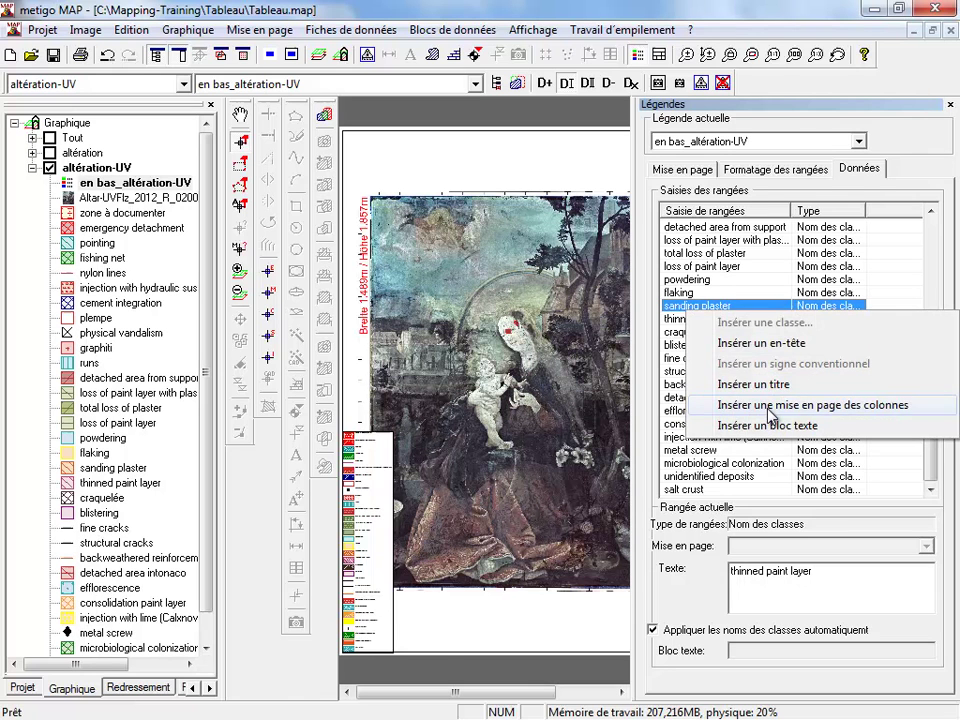
left_click(768, 406)
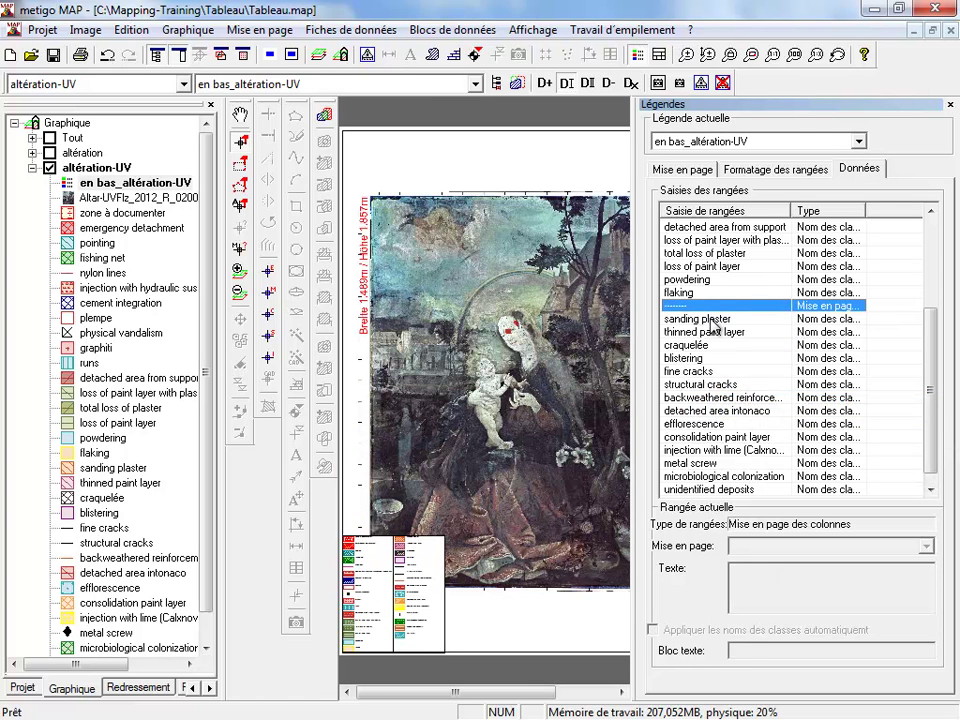
- Insert another column layout row above efflorescence to start a third legend column
scroll(720, 330, "down", 1)
left_click(690, 410)
right_click(705, 408)
left_click(772, 500)
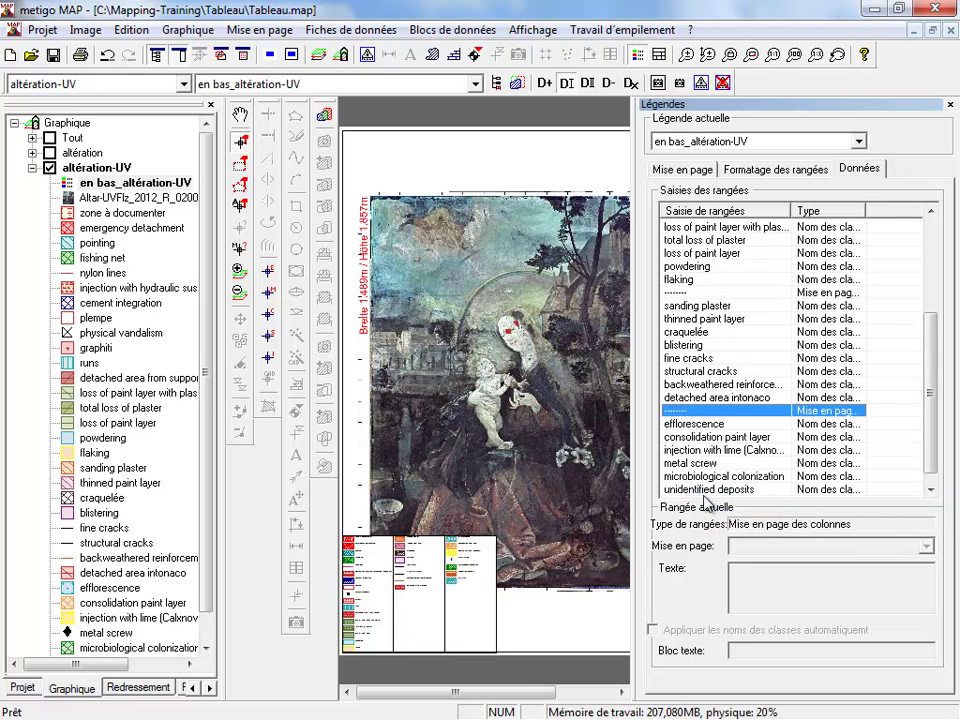
- Move the first column layout row above detached area from support and the second above backweathered reinforcement
scroll(686, 302, "up", 1)
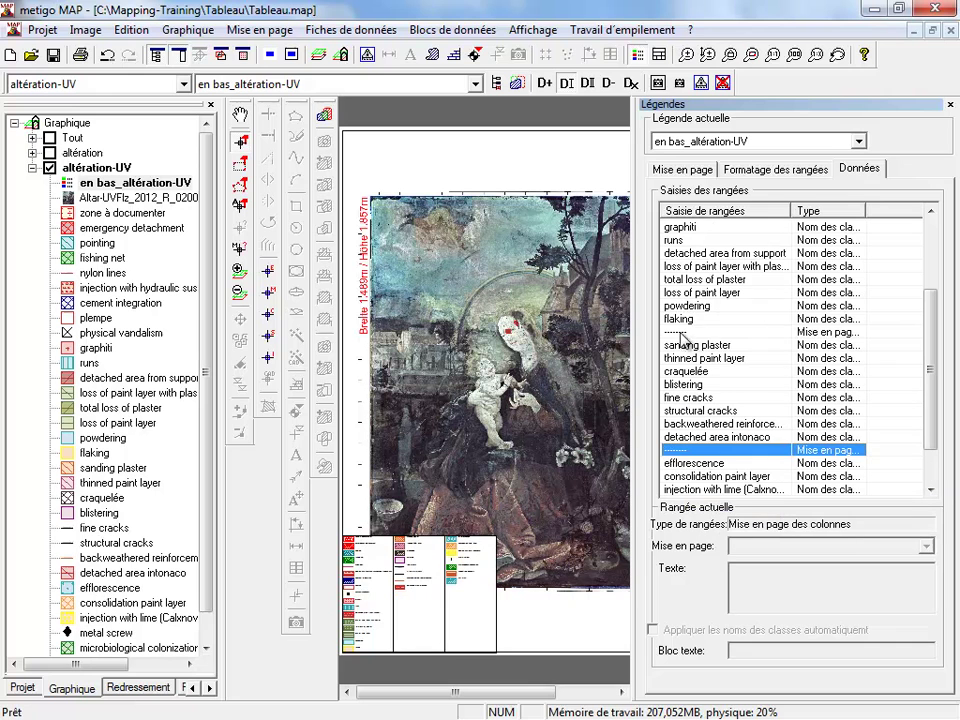
left_click(682, 333)
left_click_drag(686, 254, 685, 258)
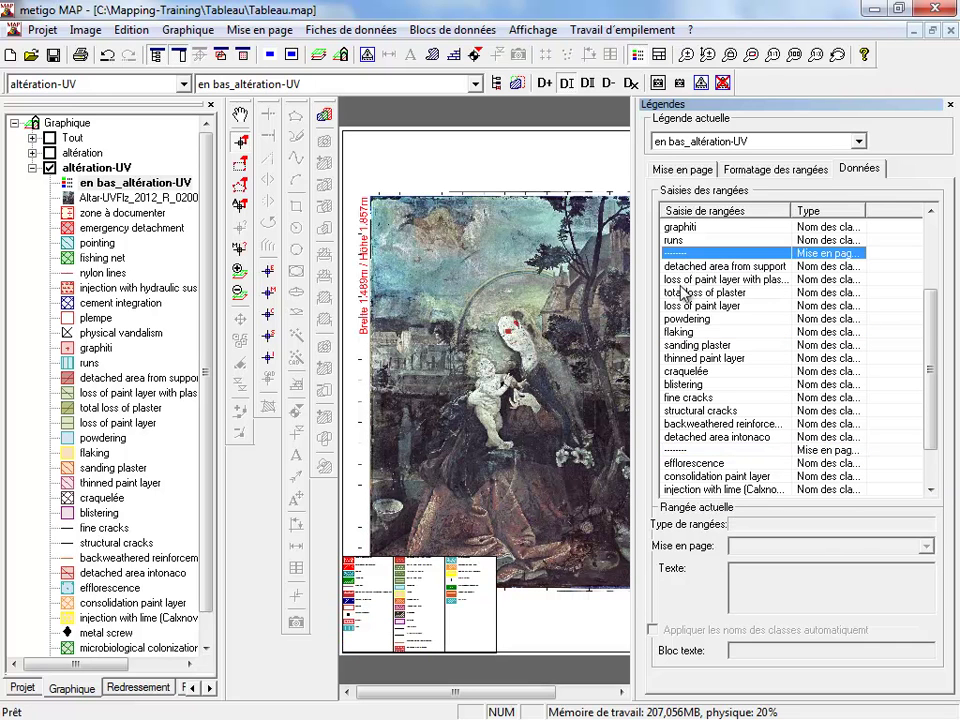
scroll(700, 388, "down", 1)
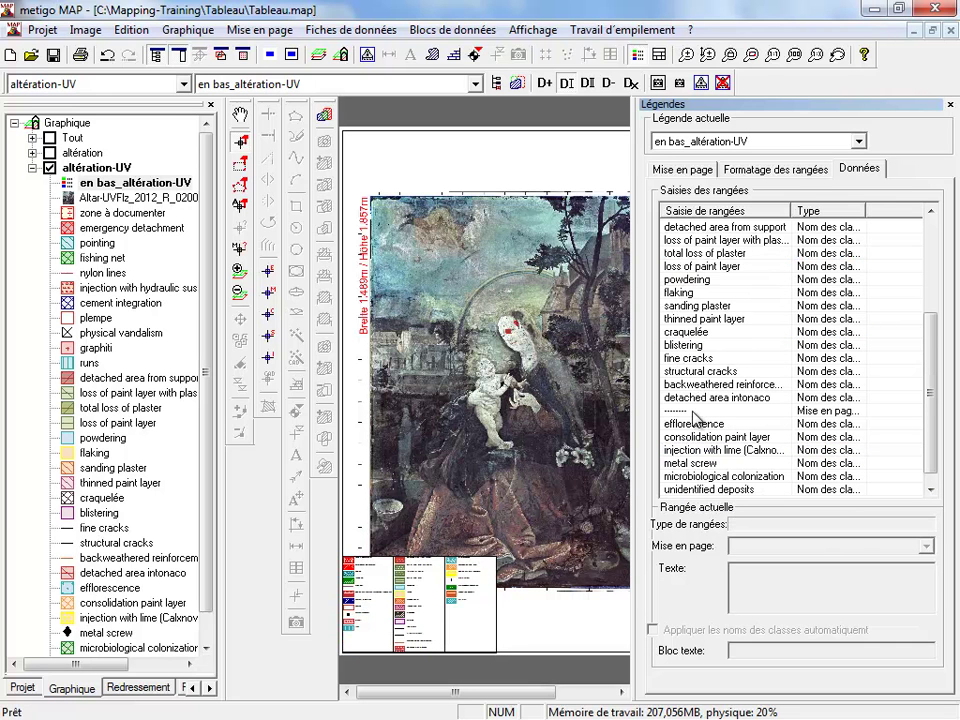
left_click(695, 410)
left_click_drag(697, 380, 697, 382)
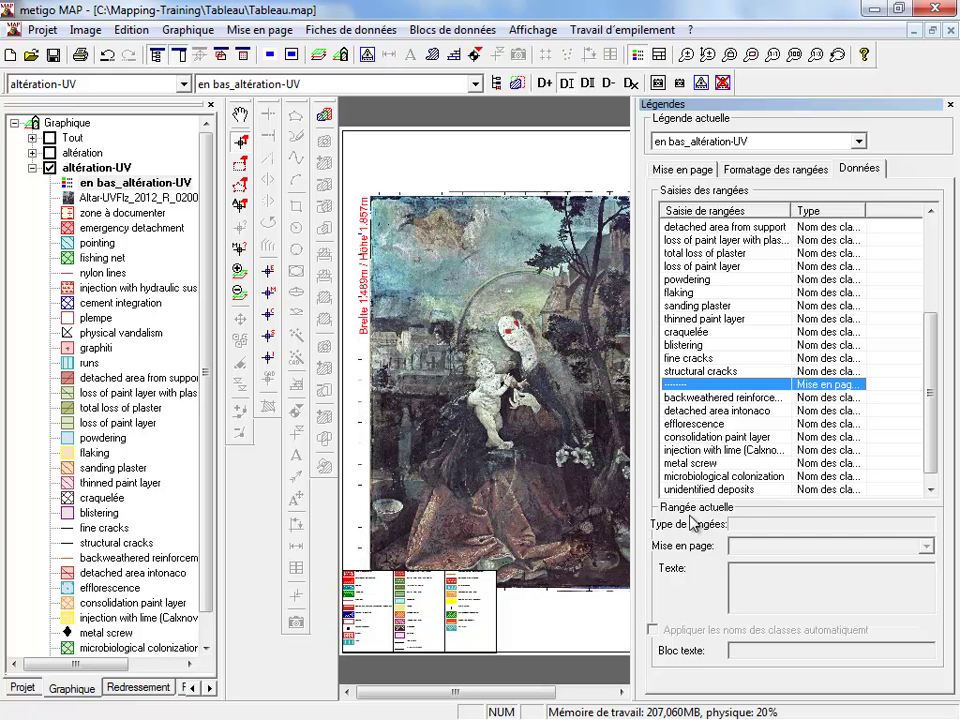
- Add a column entry of type Nombre to the legend, 1.500 cm wide and aligned à droite
left_click(752, 170)
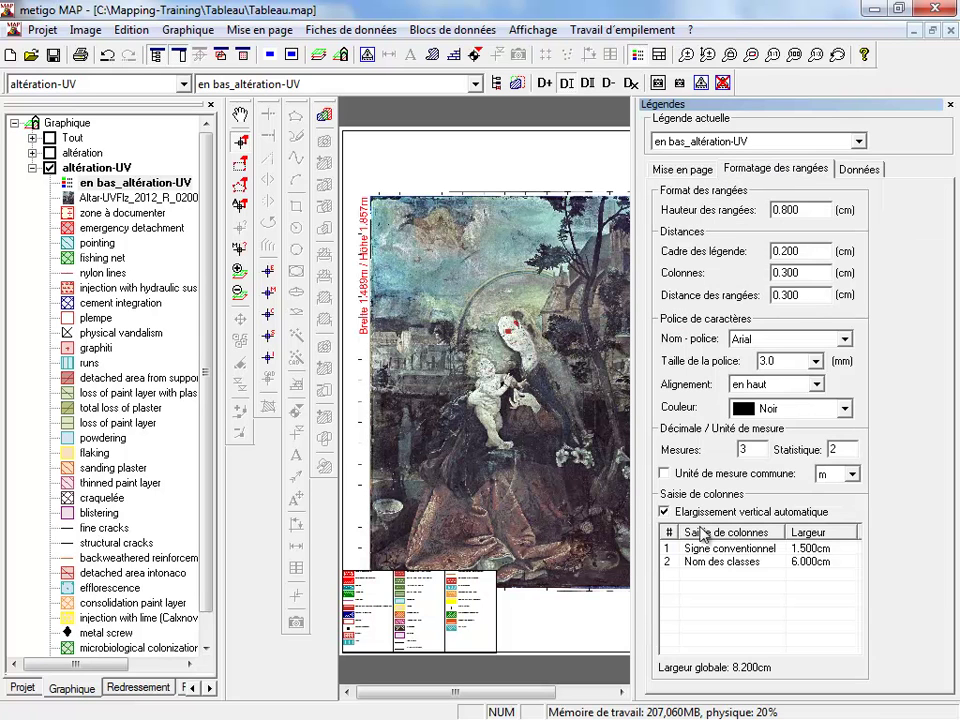
scroll(441, 615, "up", 3)
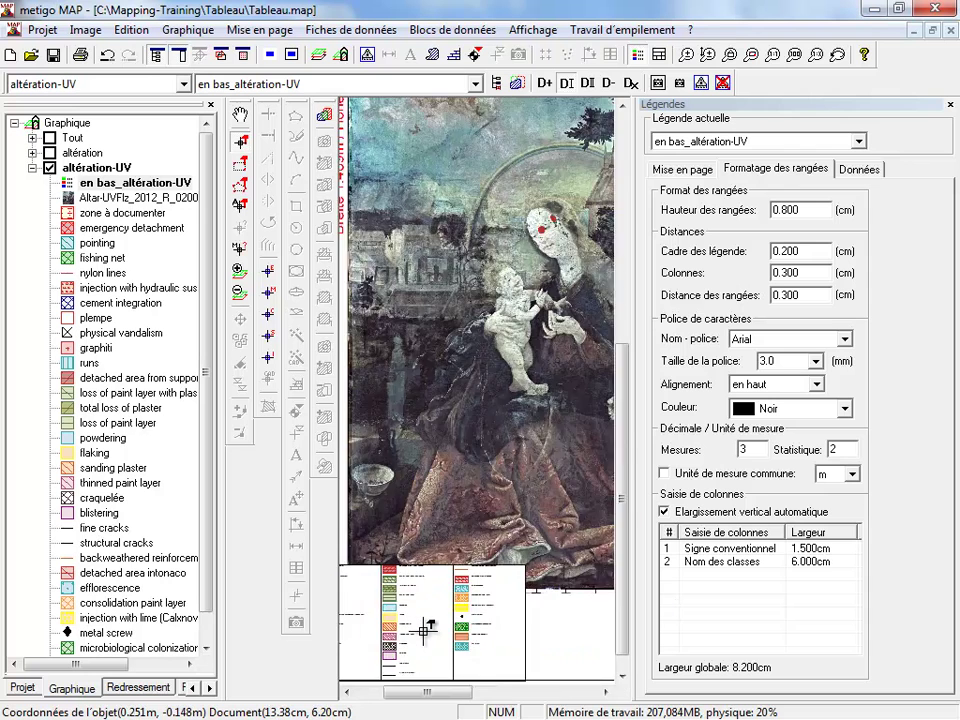
scroll(439, 386, "left", 3)
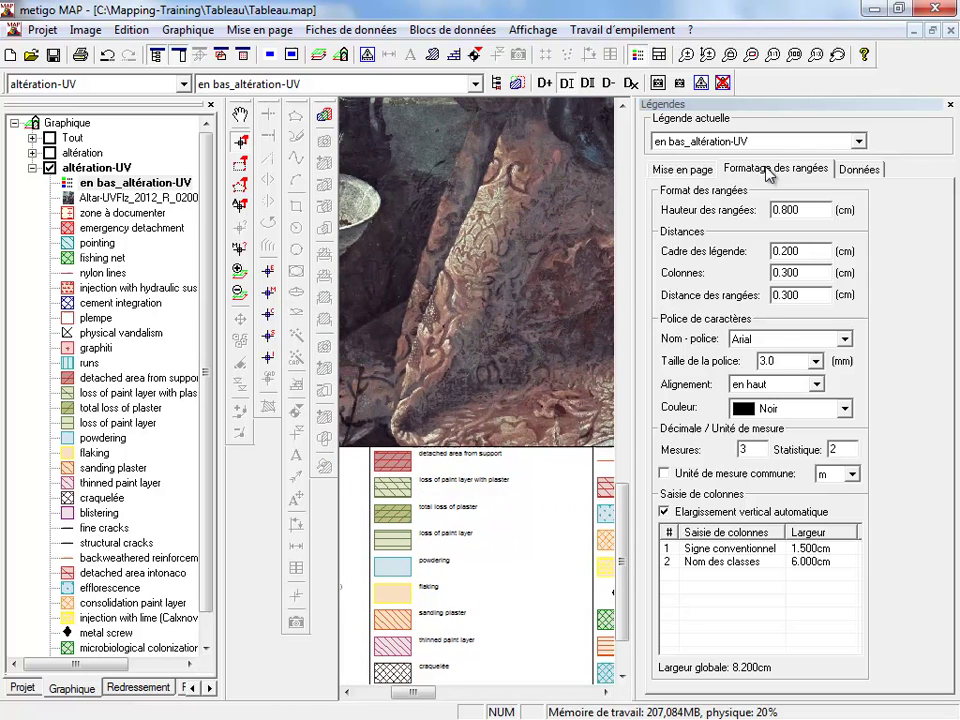
right_click(707, 597)
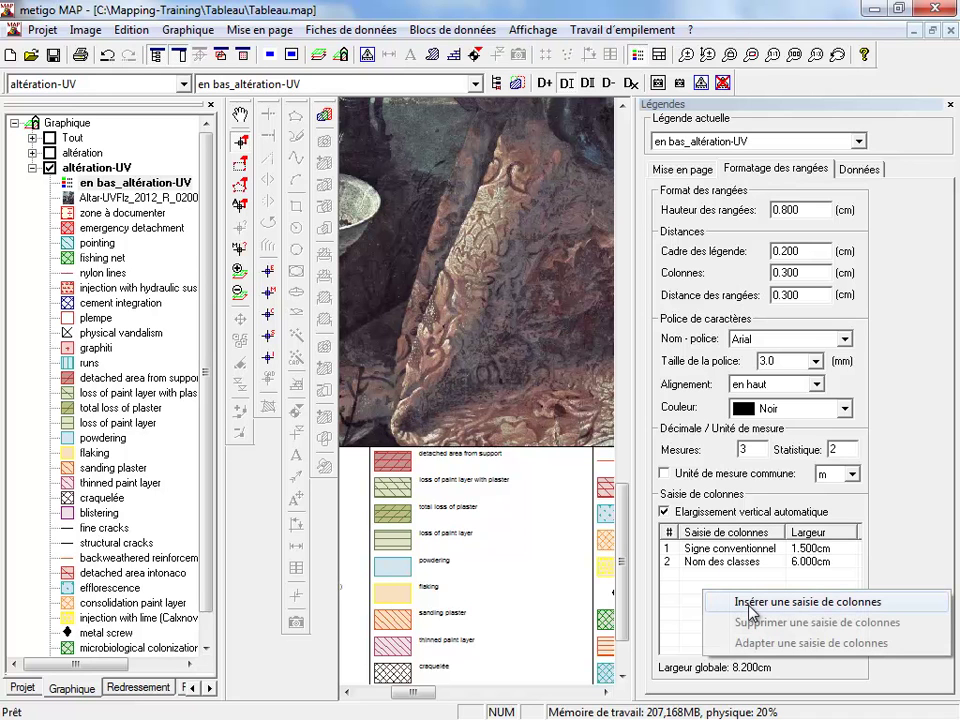
left_click(751, 604)
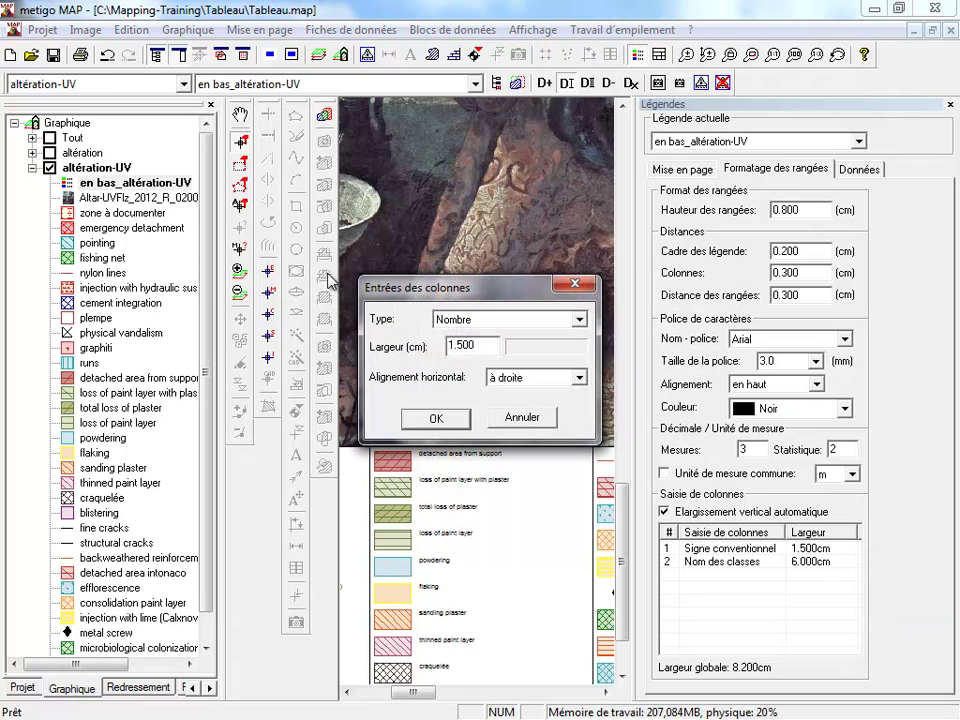
left_click(436, 419)
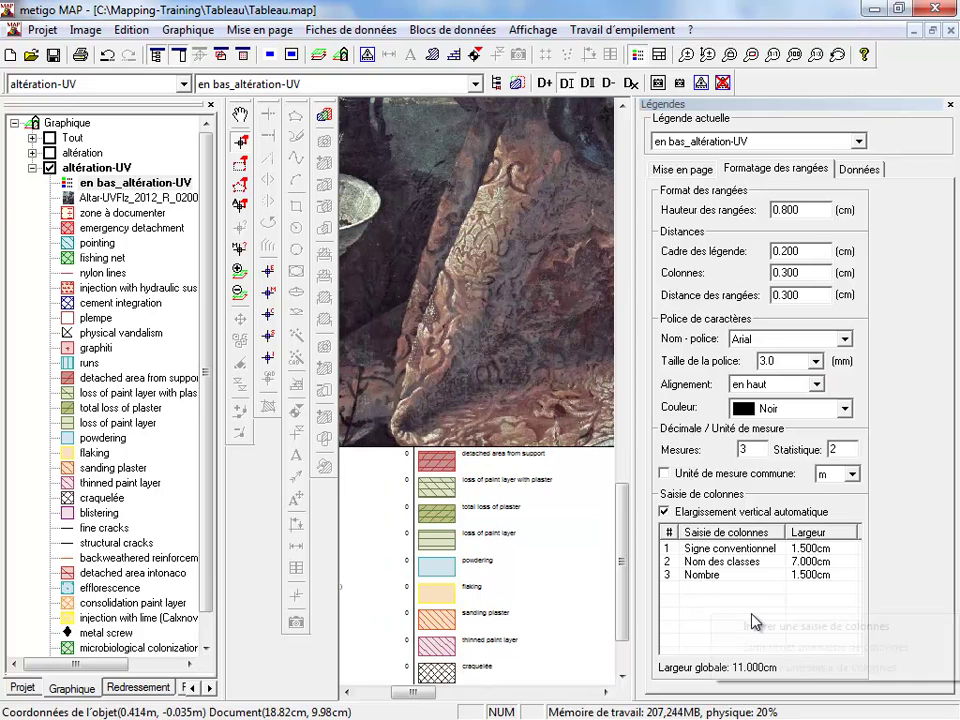
- Add a column entry of type Somme des cotes to the legend, 1.500 cm wide
right_click(754, 621)
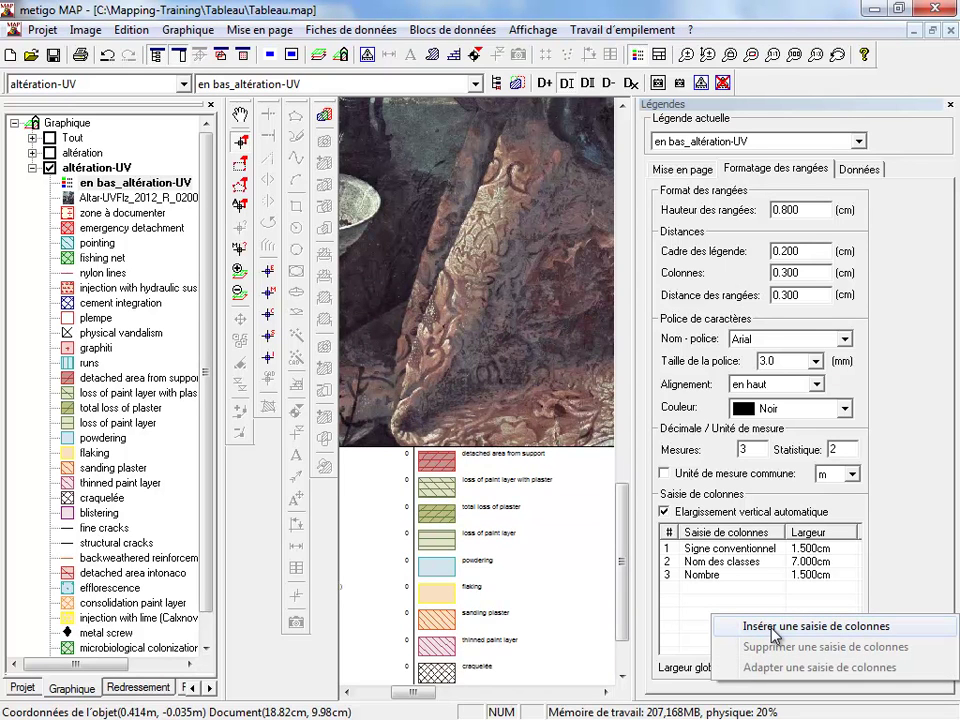
left_click(773, 628)
left_click(505, 319)
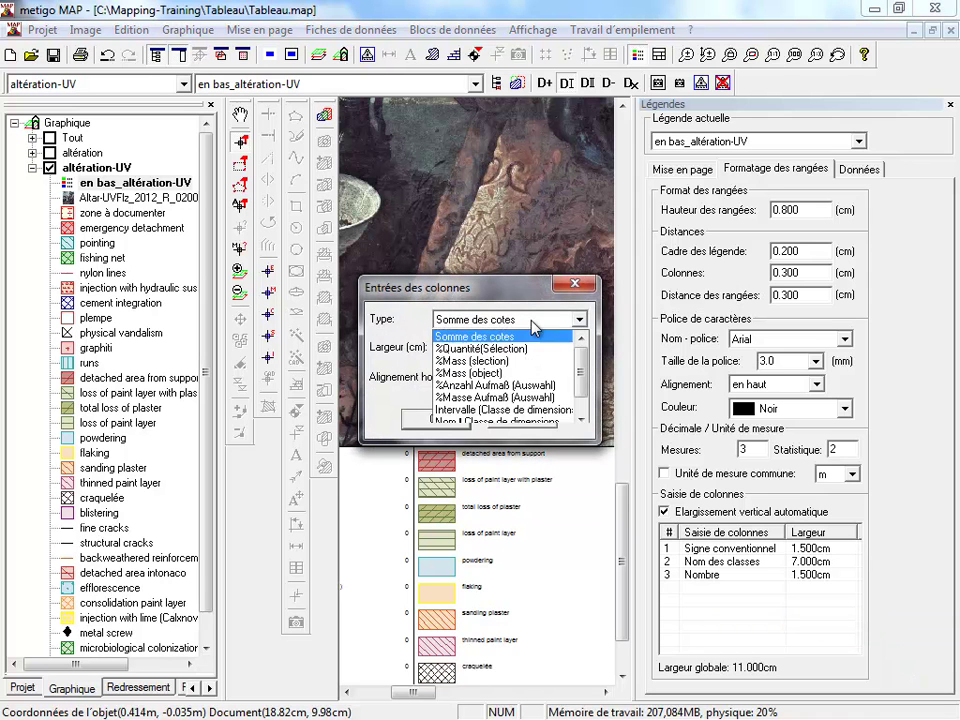
key("Up")
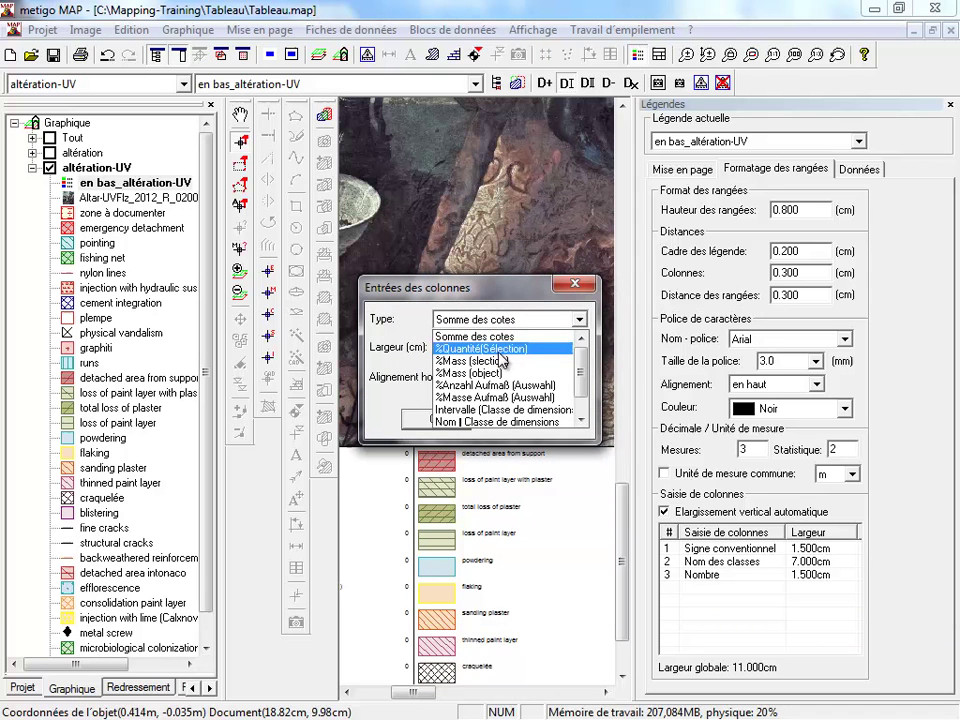
left_click(476, 336)
left_click(425, 418)
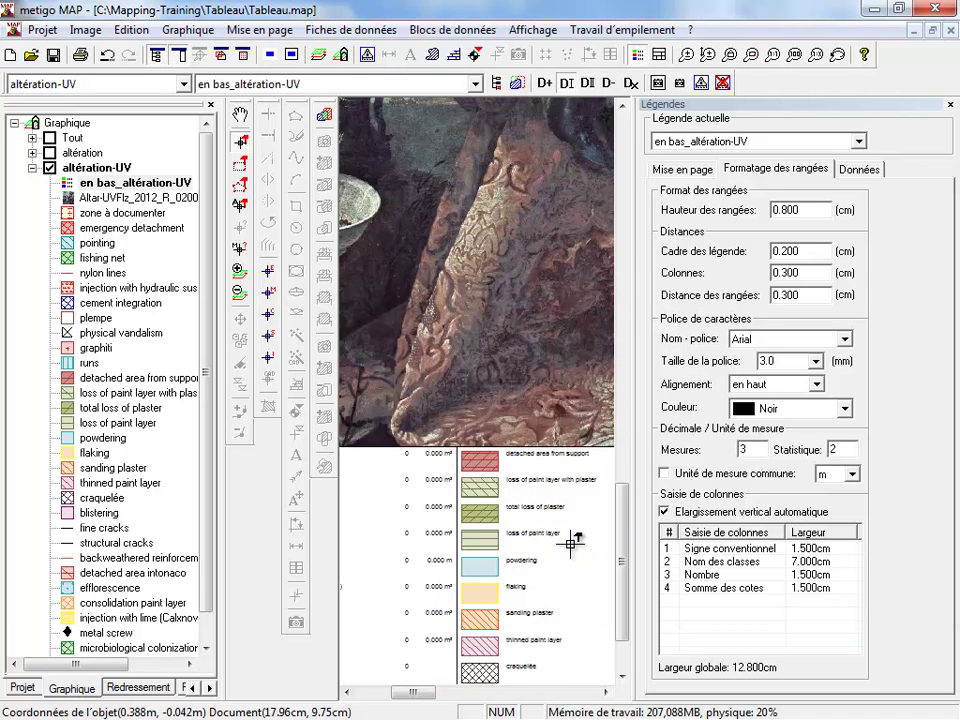
left_click_drag(414, 692, 447, 696)
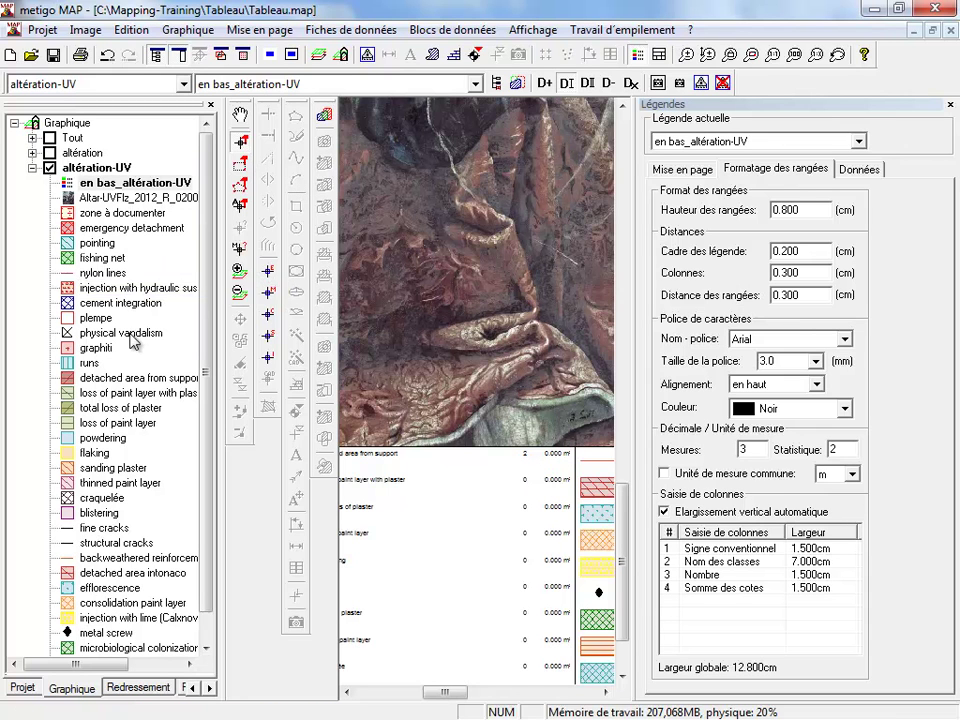
- Draw two overlapping rectangles of about 0.073 m² and 0.008 m² on the red drapery in the class detached area from support
left_click(133, 380)
left_click(385, 145)
left_click(562, 413)
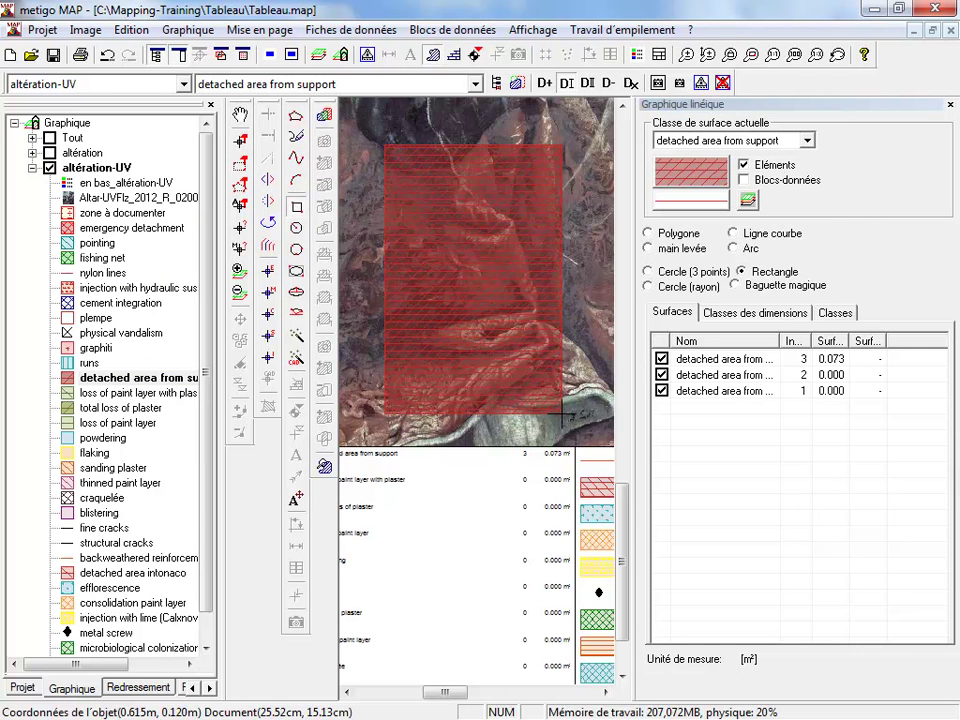
left_click(522, 107)
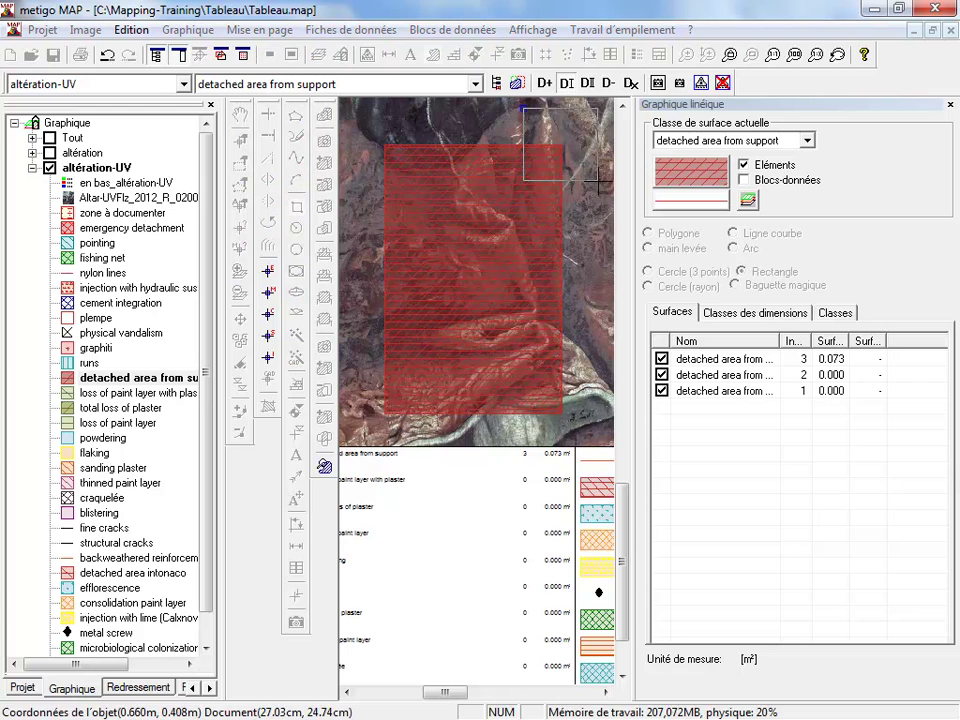
left_click(600, 182)
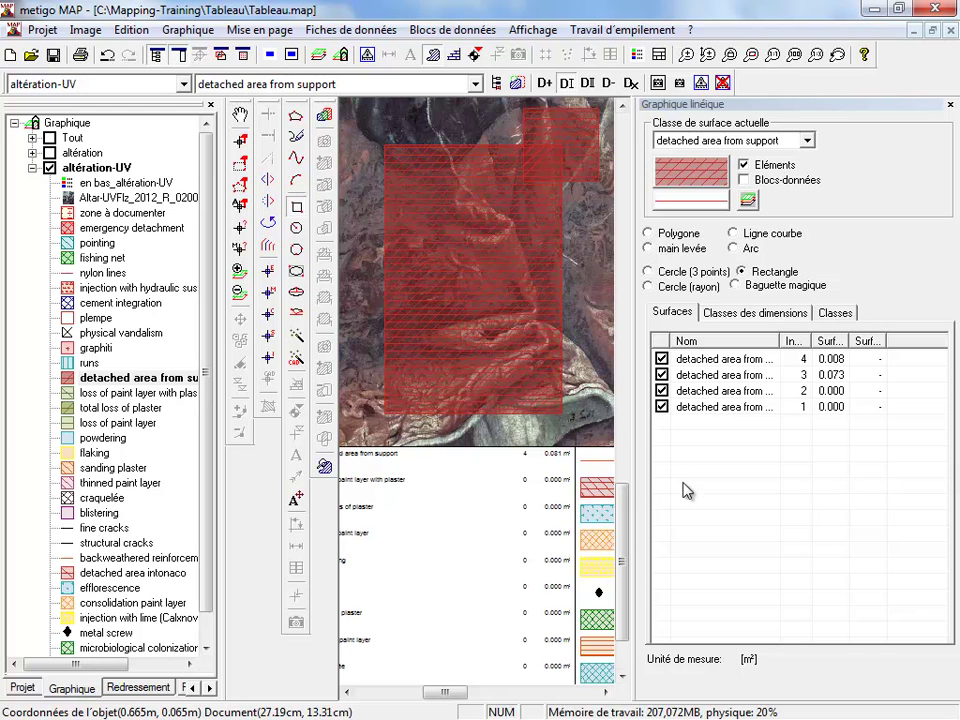
left_click(758, 314)
left_click(676, 308)
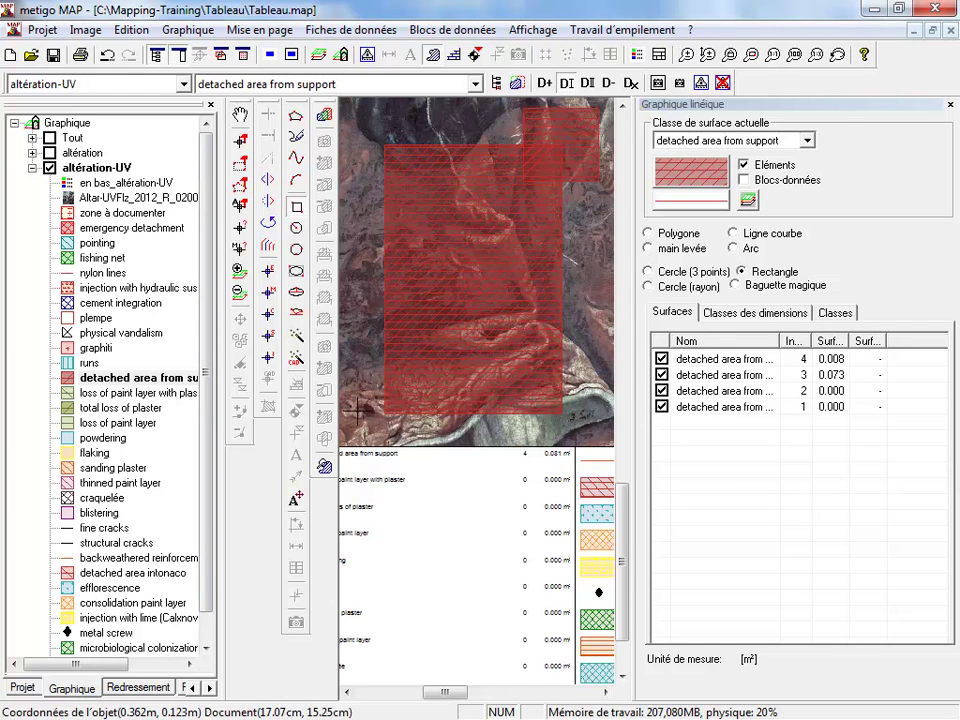
- Add a %Quantité(Sélection) column to the legend en bas_altération-UV, 1.500 cm wide and aligned à droite
left_click(126, 183)
left_click(382, 342)
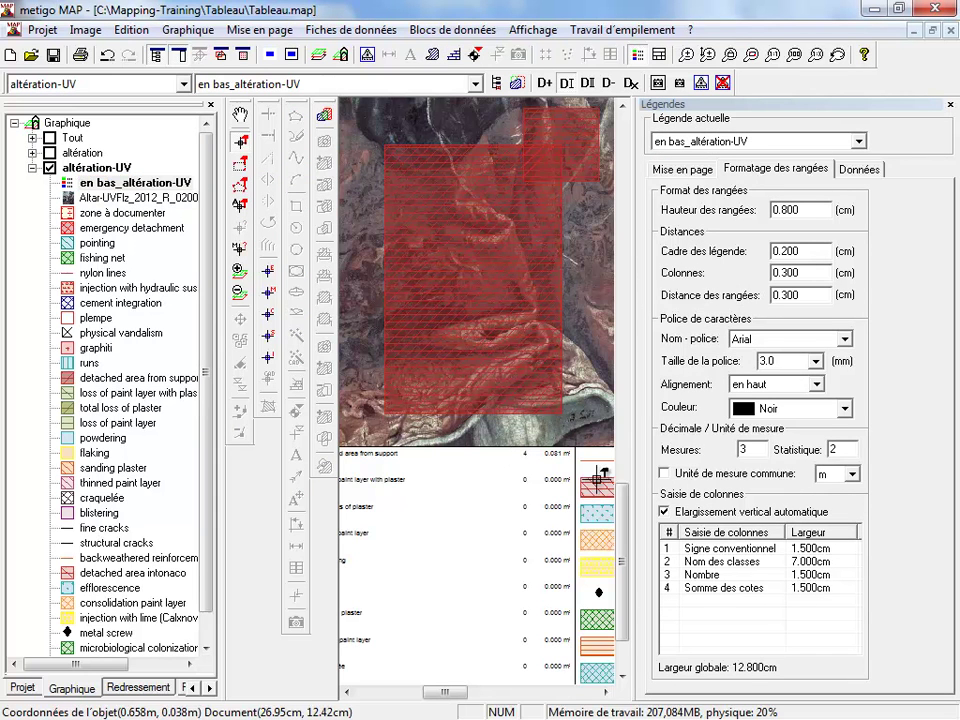
right_click(720, 610)
left_click(732, 617)
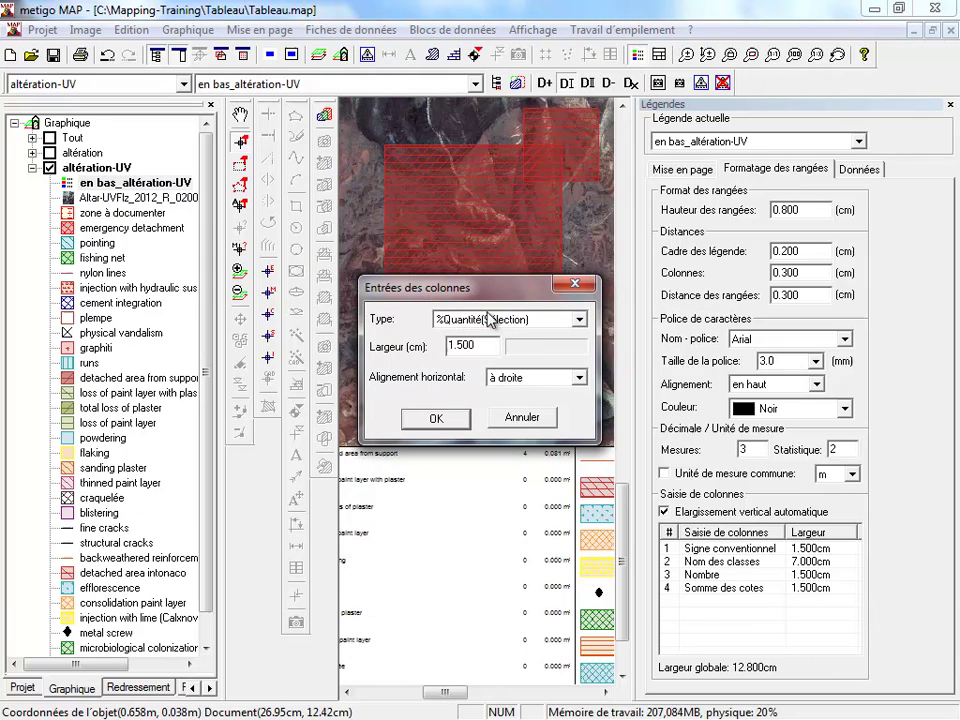
left_click(437, 420)
left_click_drag(455, 697, 472, 697)
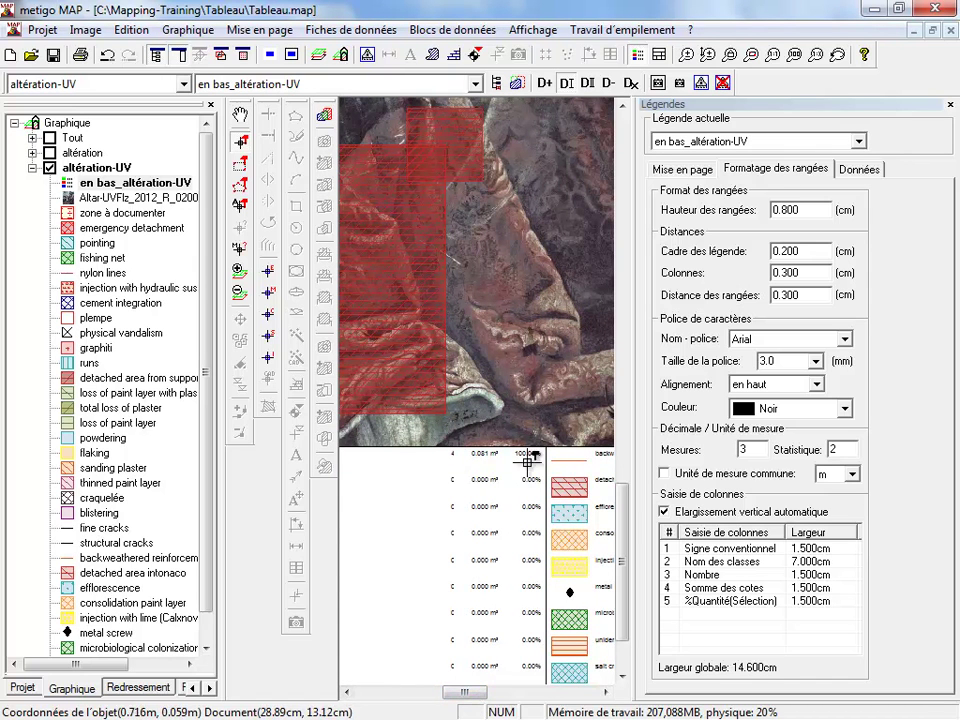
- Draw two fishing net rectangles of about 0.005 m² and 0.002 m² on the drapery beside the detached areas
left_click(86, 260)
left_click_drag(493, 220, 541, 290)
left_click_drag(548, 163, 580, 208)
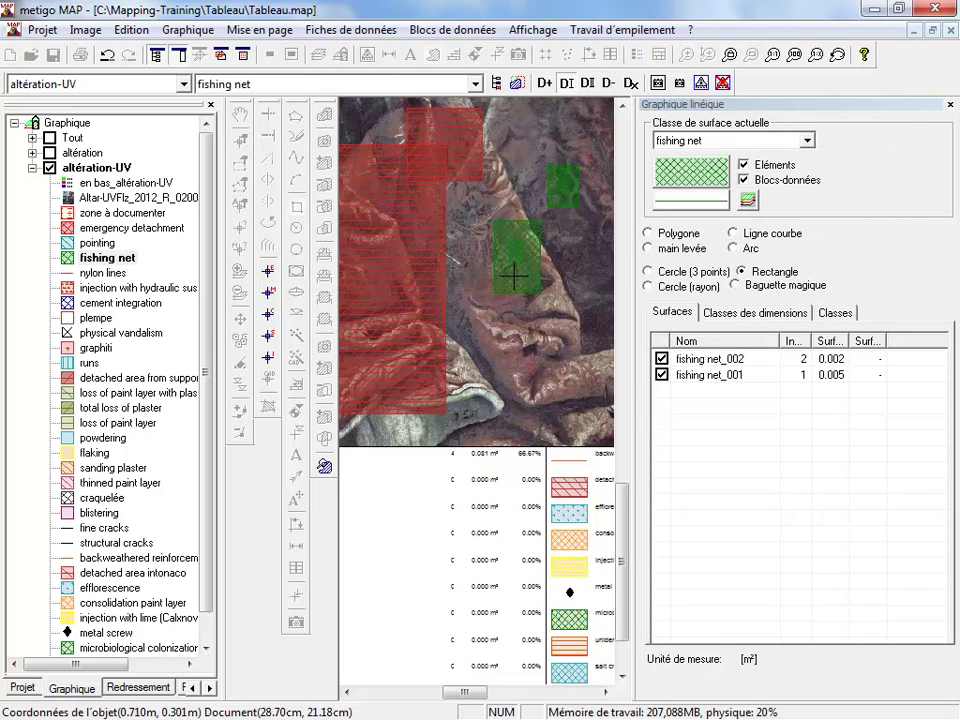
- Add a %Mass (object) column to the legend en bas_altération-UV, 1.500 cm wide and aligned à droite
left_click(521, 506)
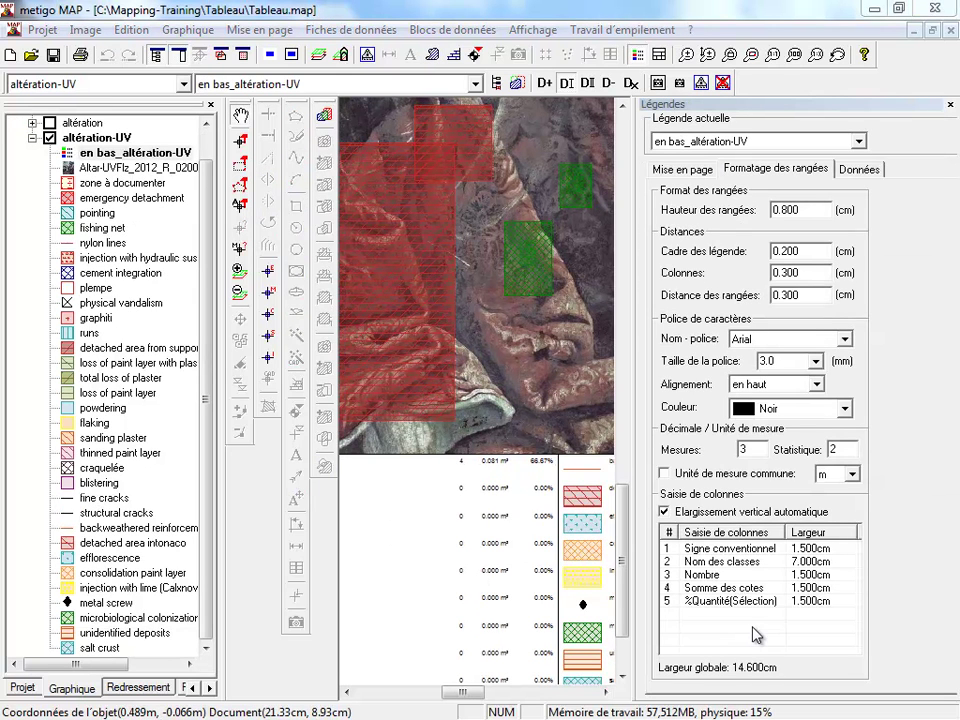
right_click(752, 632)
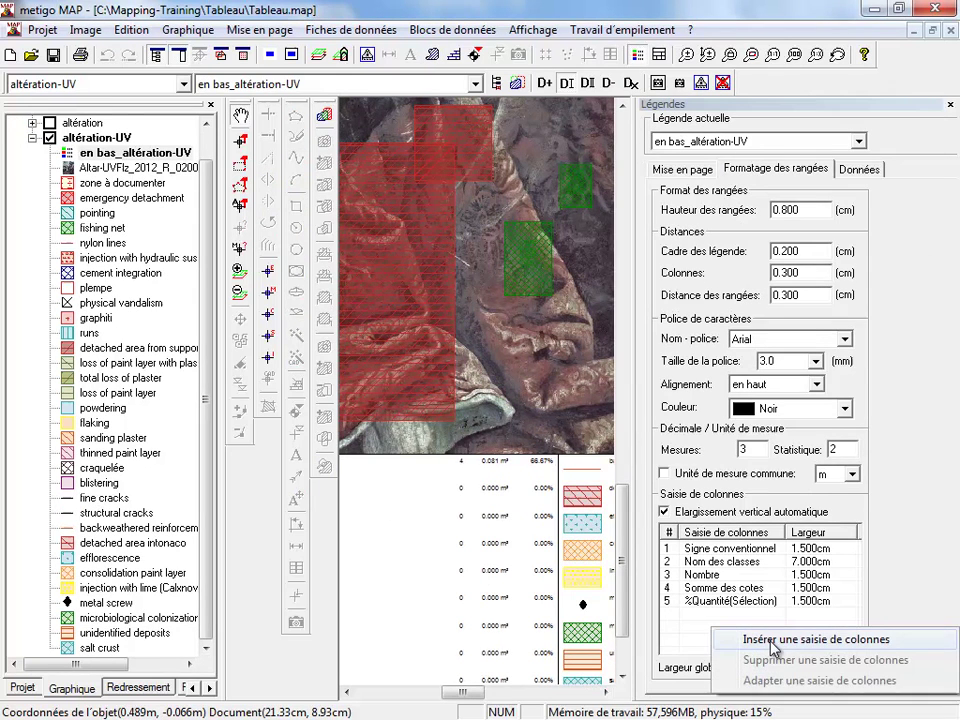
left_click(775, 640)
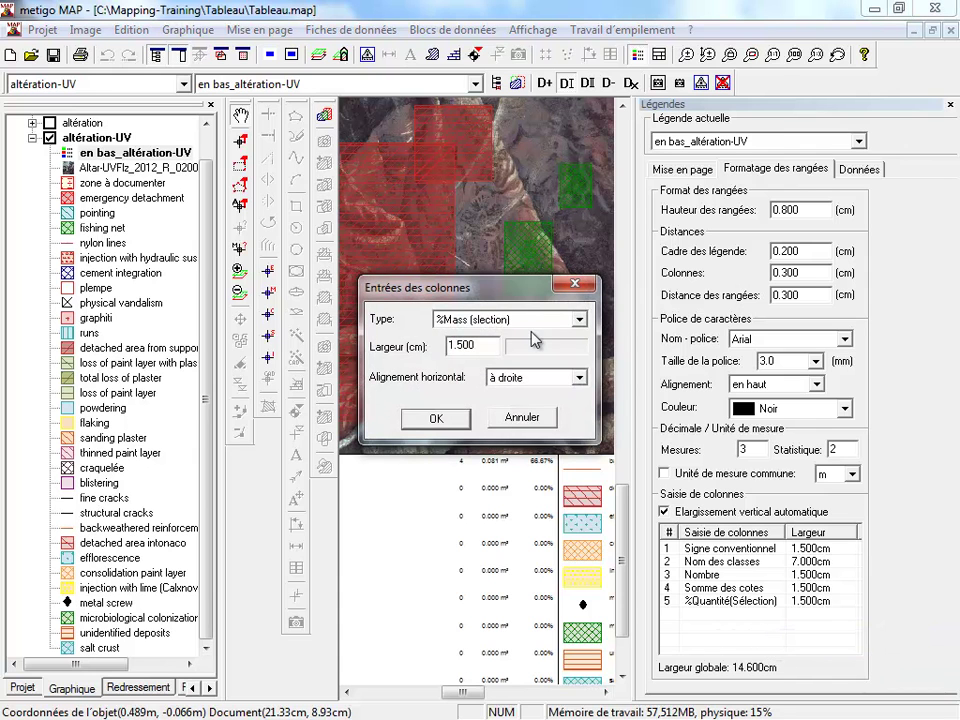
left_click(507, 324)
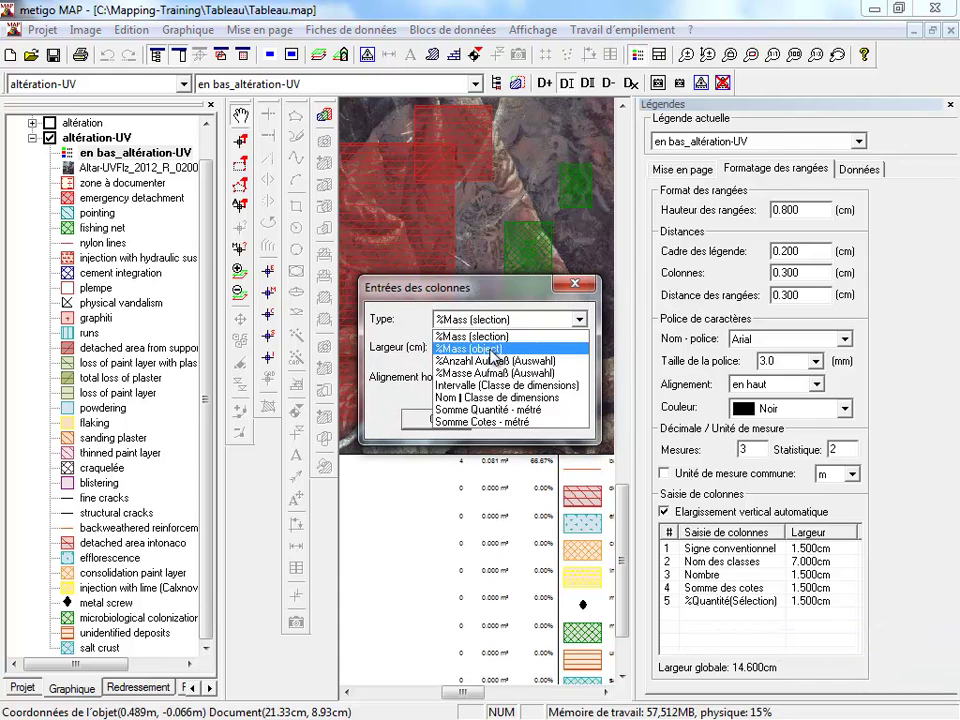
left_click(475, 348)
left_click(436, 422)
- Create a new Graphique surfacique class named tableau with the default black continuous outline and no fill
scroll(517, 378, "down", 4)
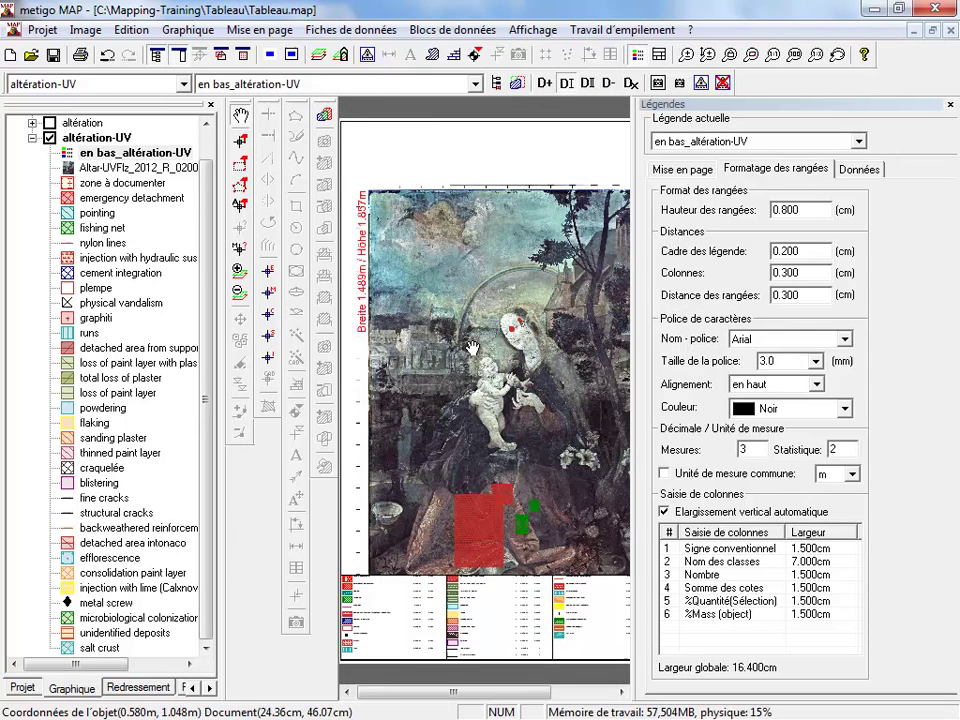
scroll(517, 378, "down", 1)
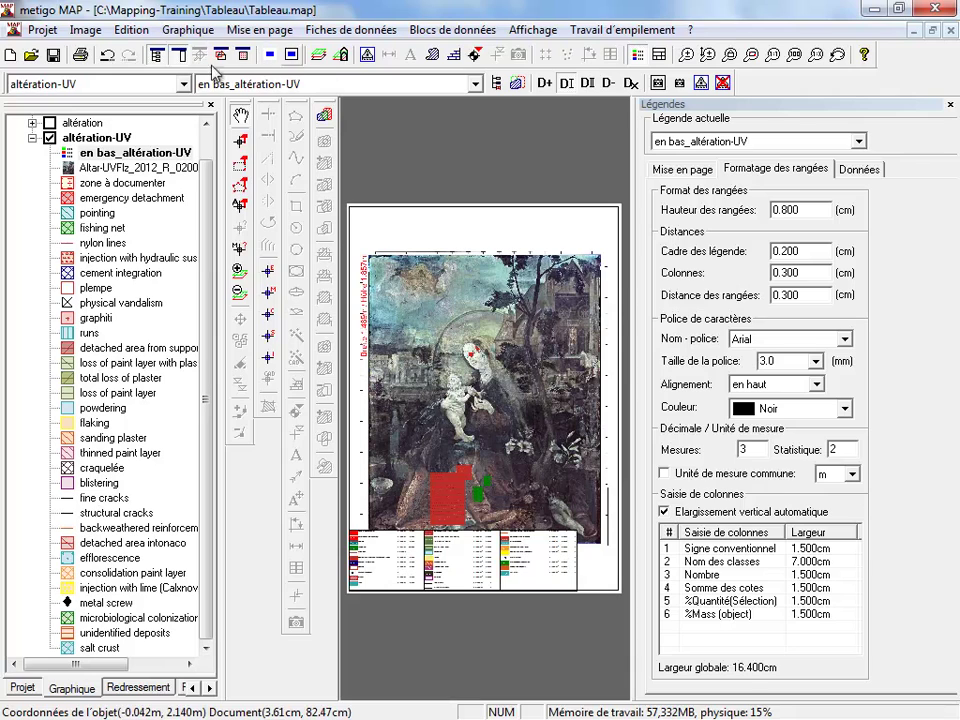
left_click(210, 30)
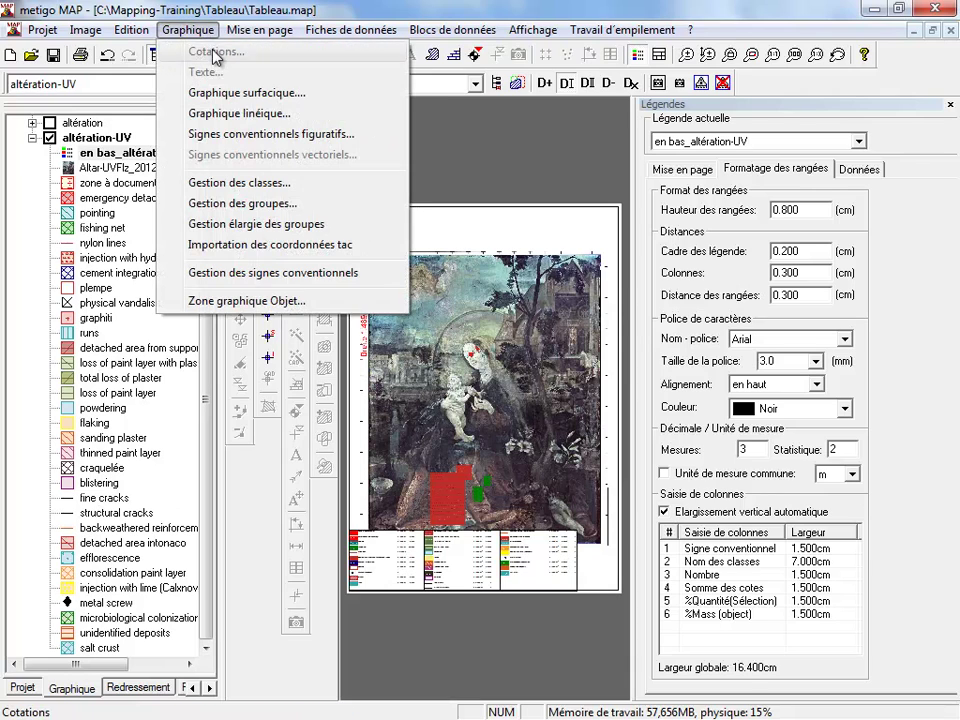
left_click(244, 184)
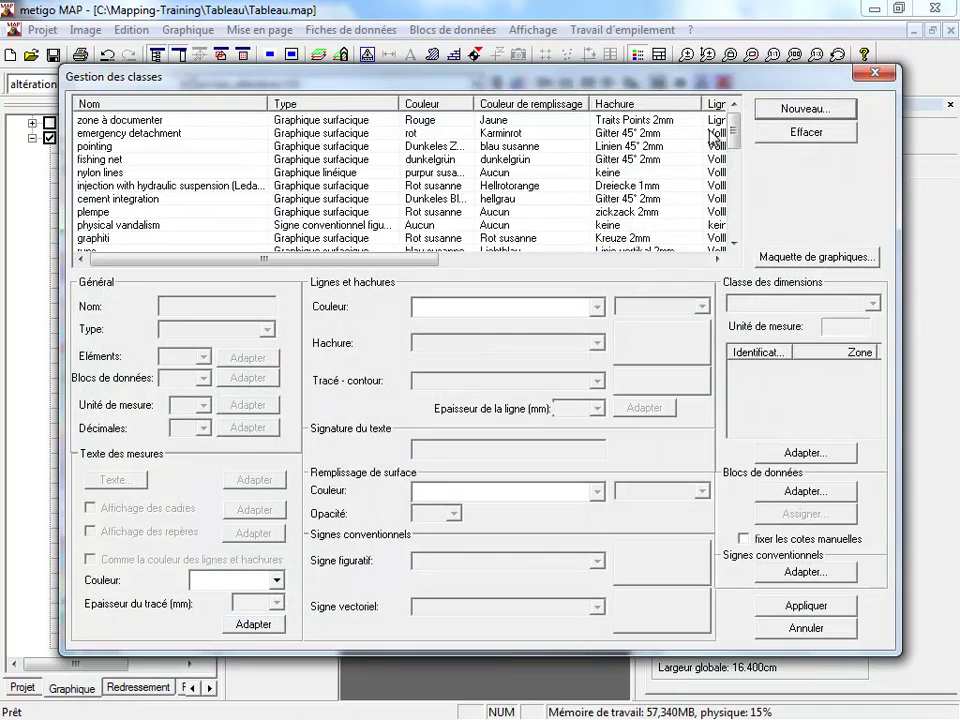
left_click(793, 116)
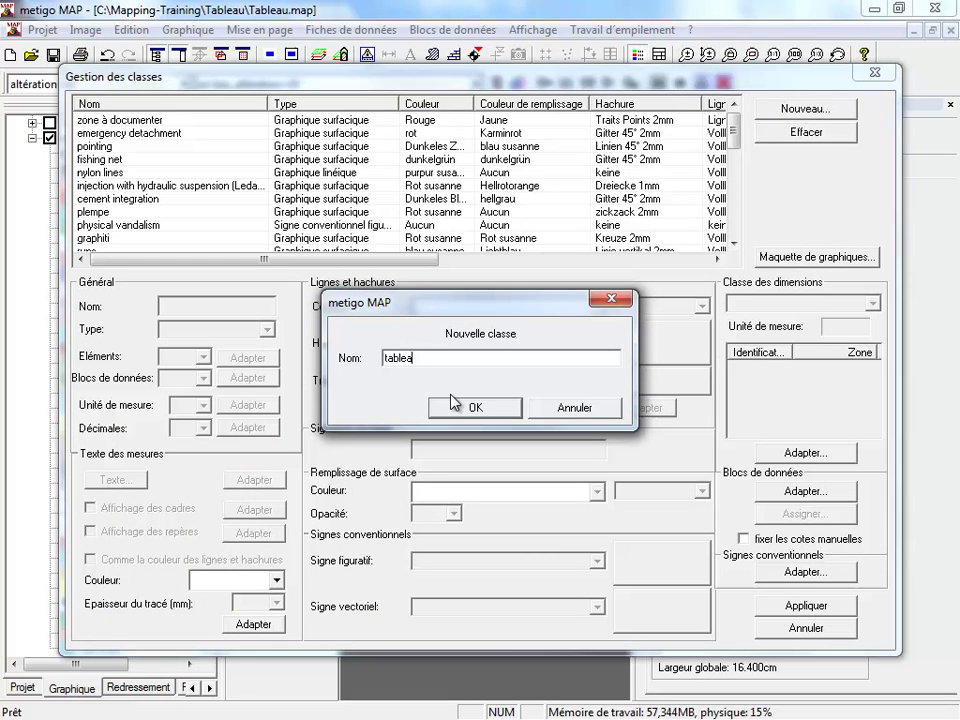
left_click(474, 406)
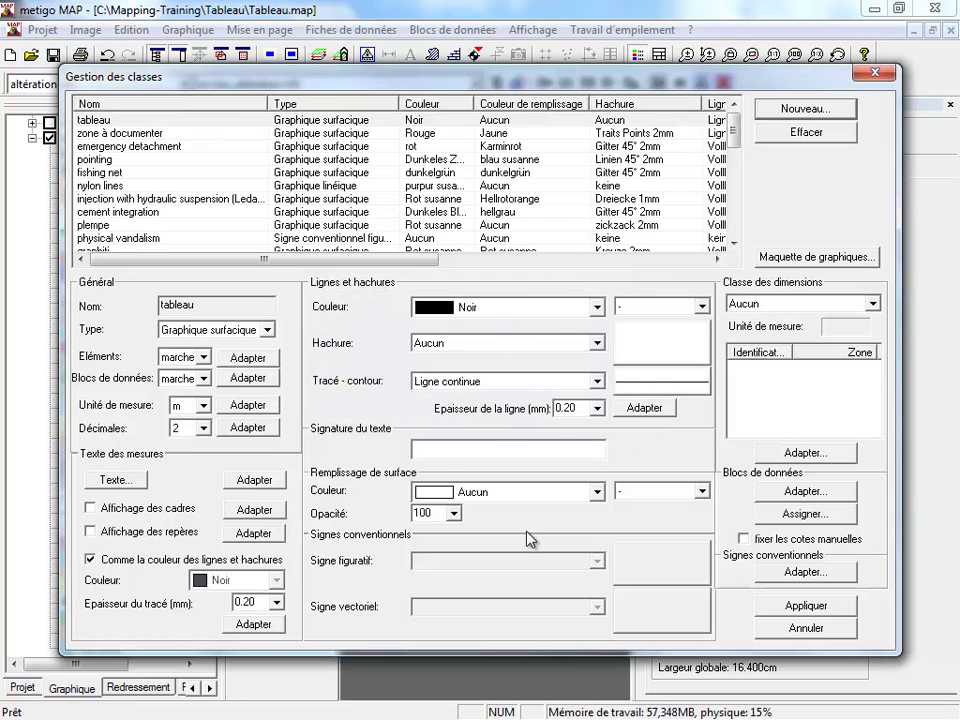
left_click(810, 603)
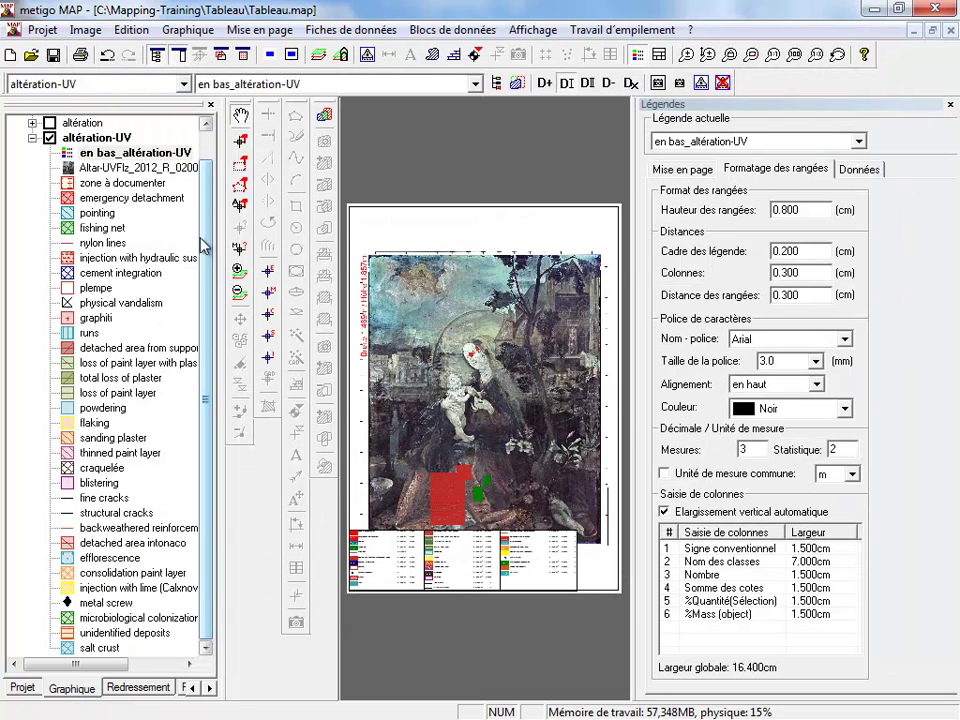
- Make the tableau class in the group Tout the active class for drawing
left_click(90, 137)
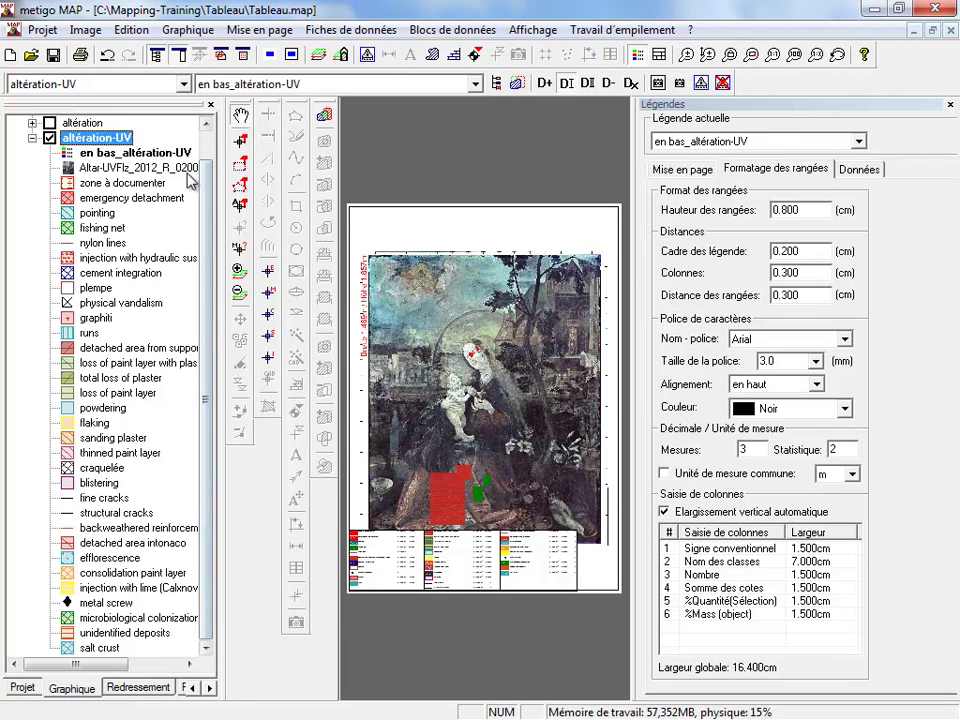
left_click_drag(207, 168, 208, 135)
left_click(33, 138)
scroll(60, 145, "up", 1)
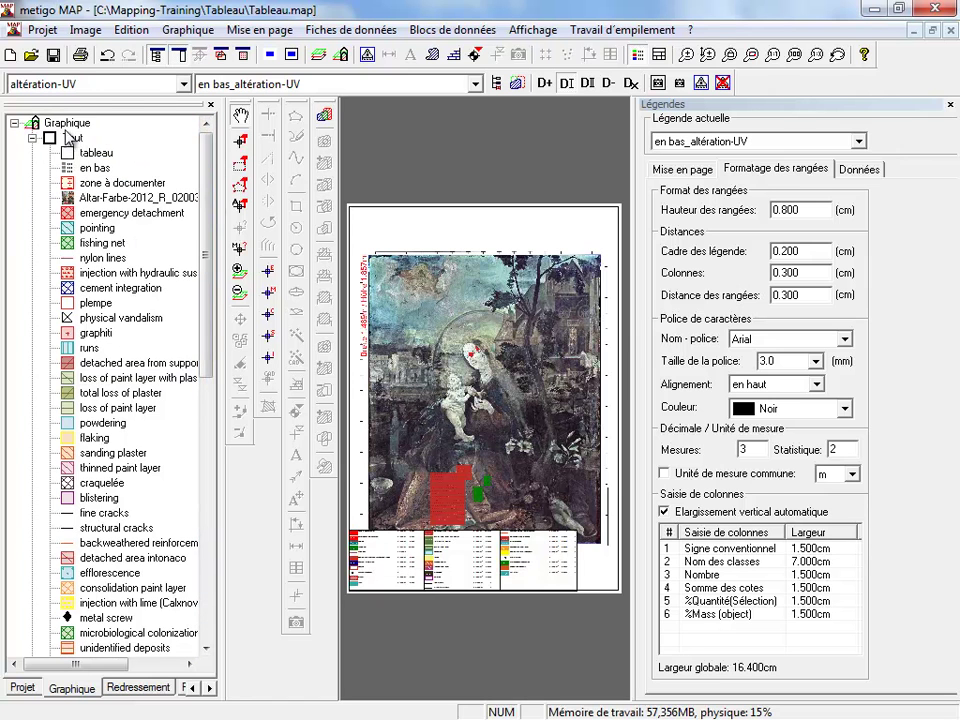
scroll(88, 182, "down", 2)
scroll(117, 284, "up", 3)
left_click(100, 153)
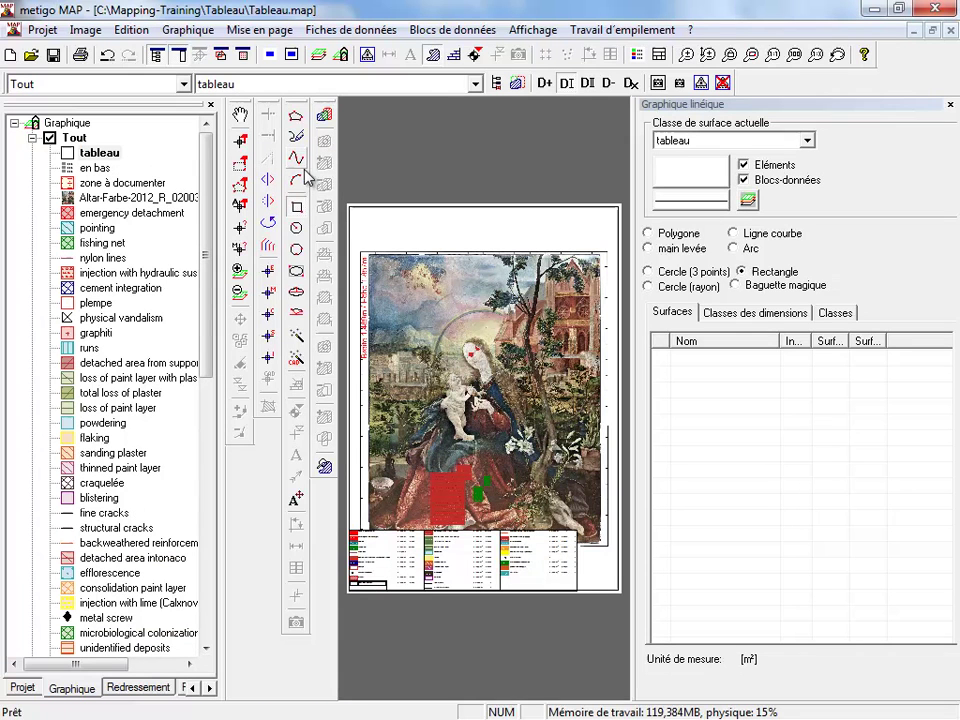
- Draw a four-corner polygon of about 2.77 m² around the outer edges of the whole painting in the class tableau
left_click(297, 117)
scroll(366, 233, "up", 3)
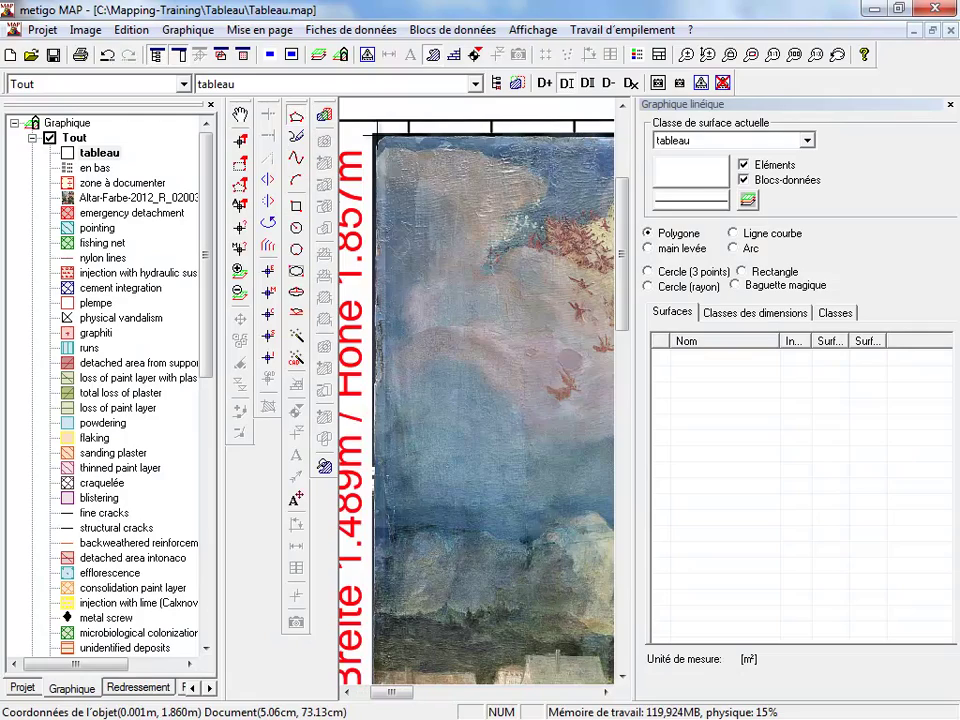
scroll(366, 233, "down", 2)
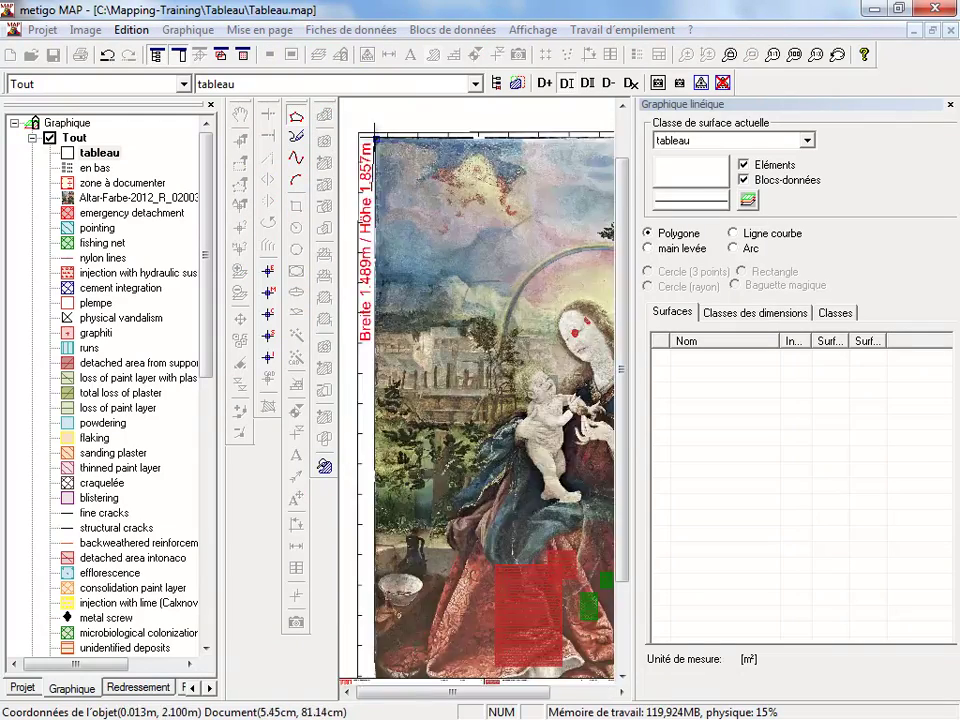
scroll(388, 144, "down", 2)
scroll(603, 240, "up", 3)
scroll(608, 125, "up", 3)
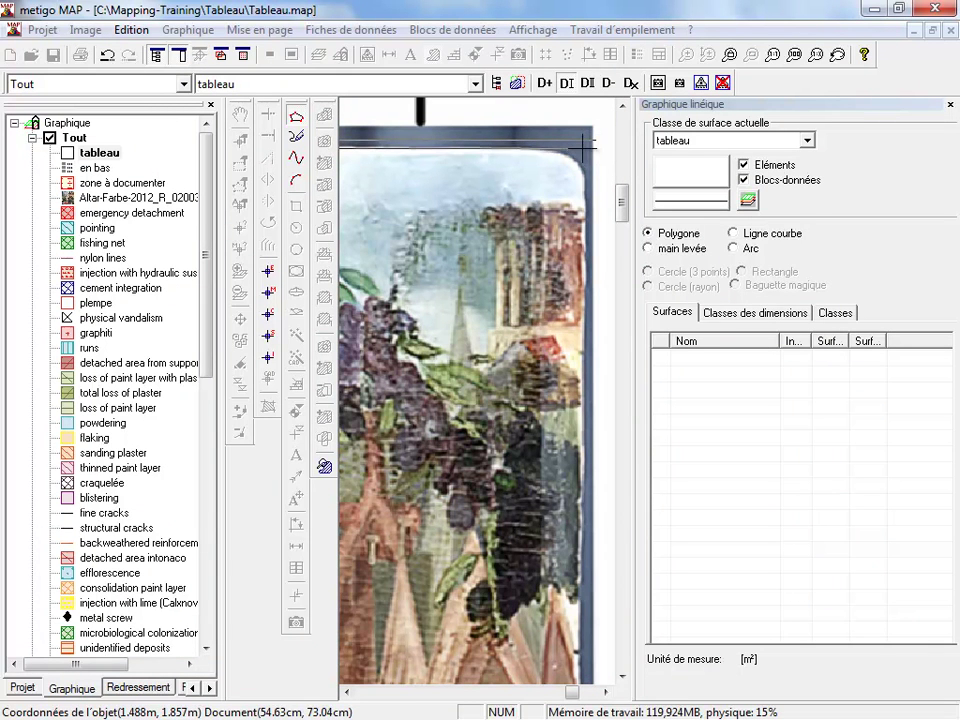
scroll(580, 250, "down", 3)
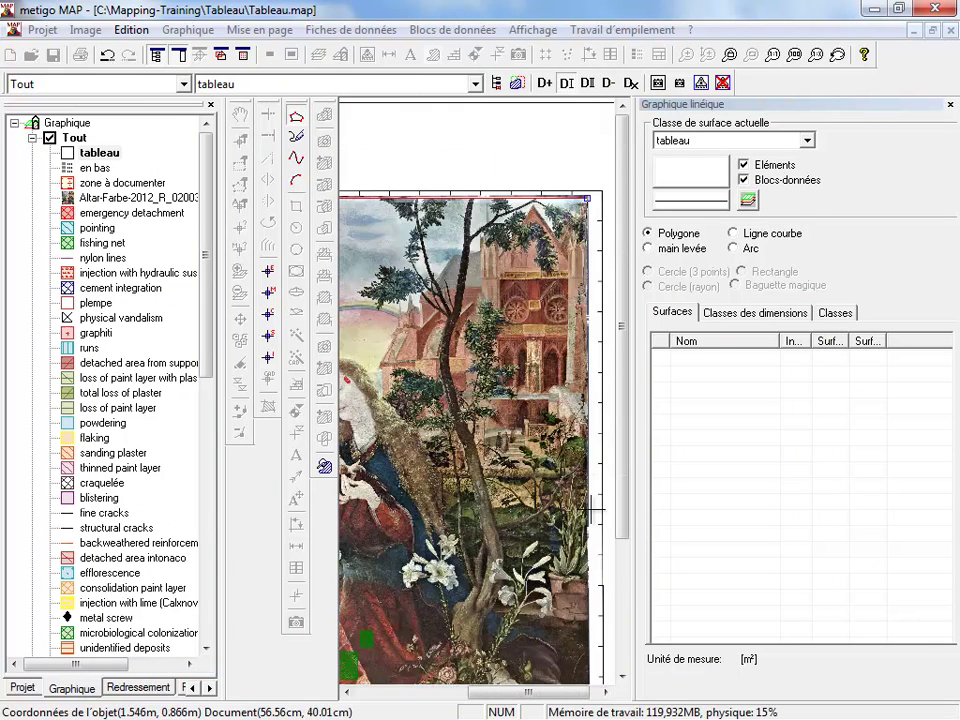
scroll(569, 597, "down", 2)
scroll(600, 605, "up", 3)
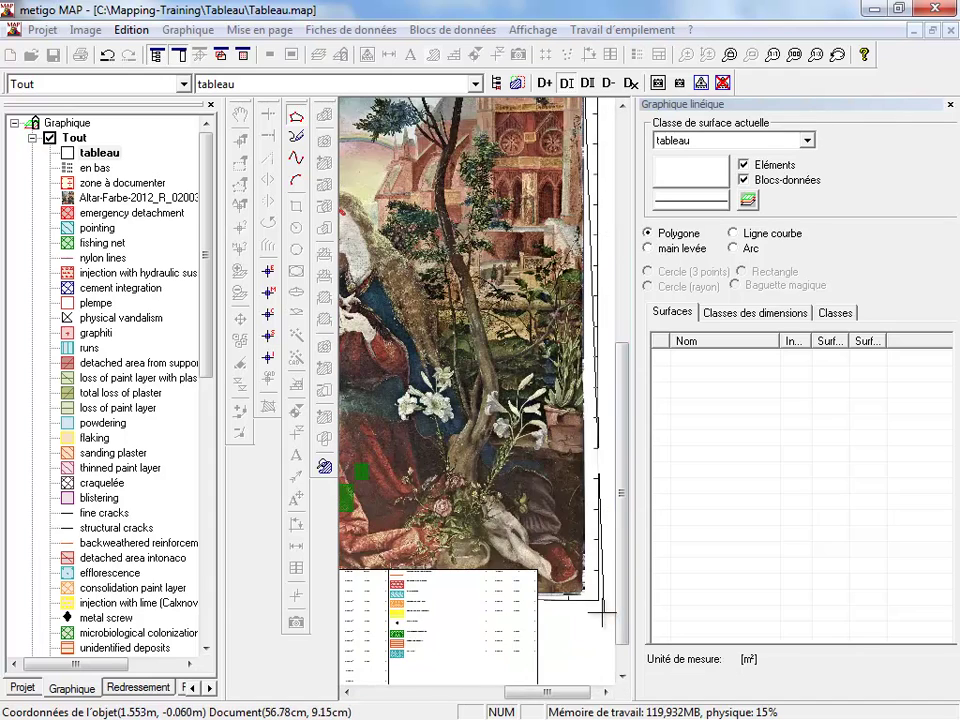
scroll(593, 597, "up", 3)
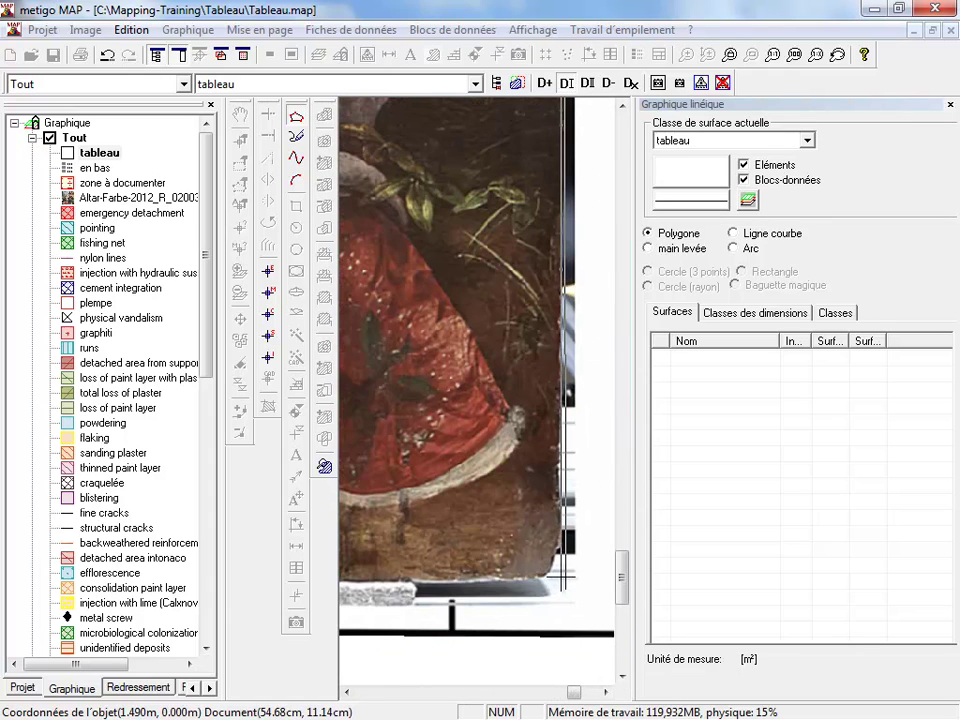
scroll(563, 577, "down", 4)
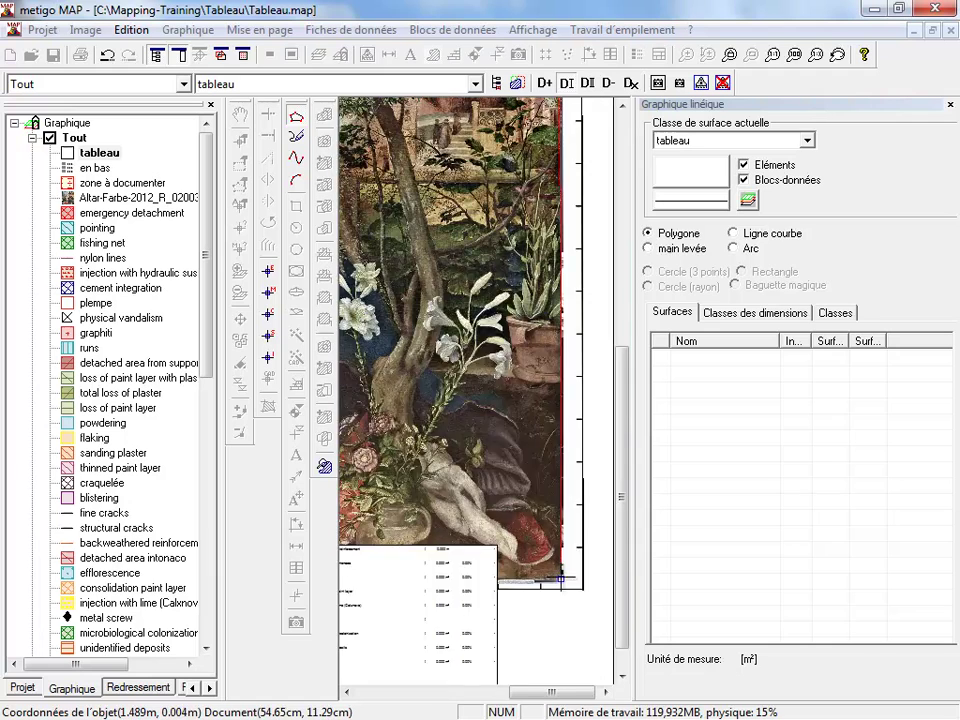
scroll(558, 576, "down", 1)
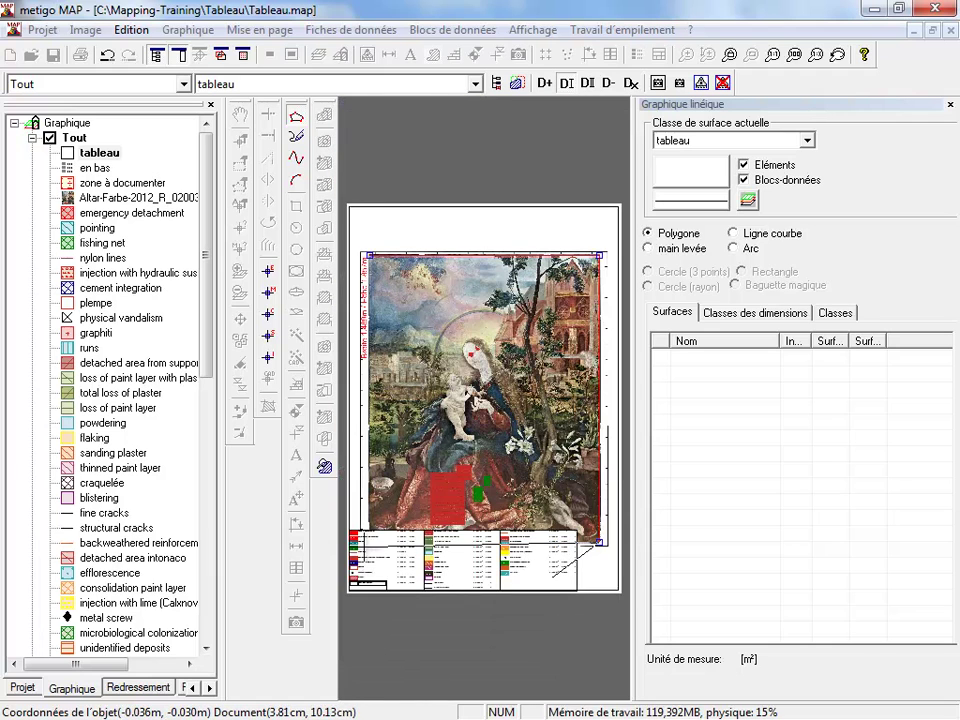
scroll(365, 562, "up", 2)
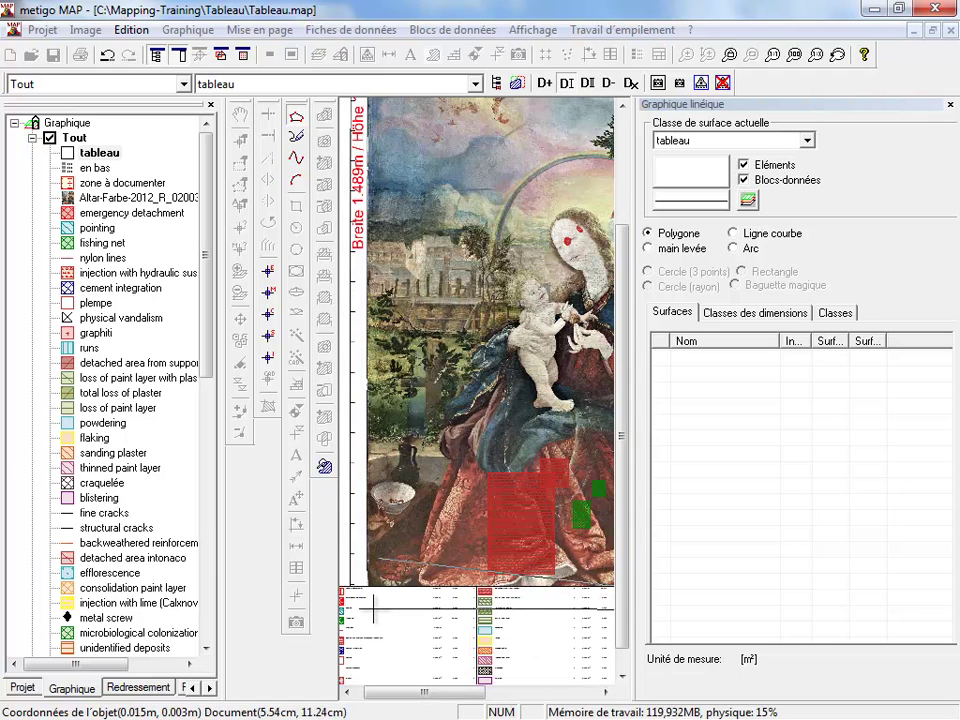
double_click(369, 606)
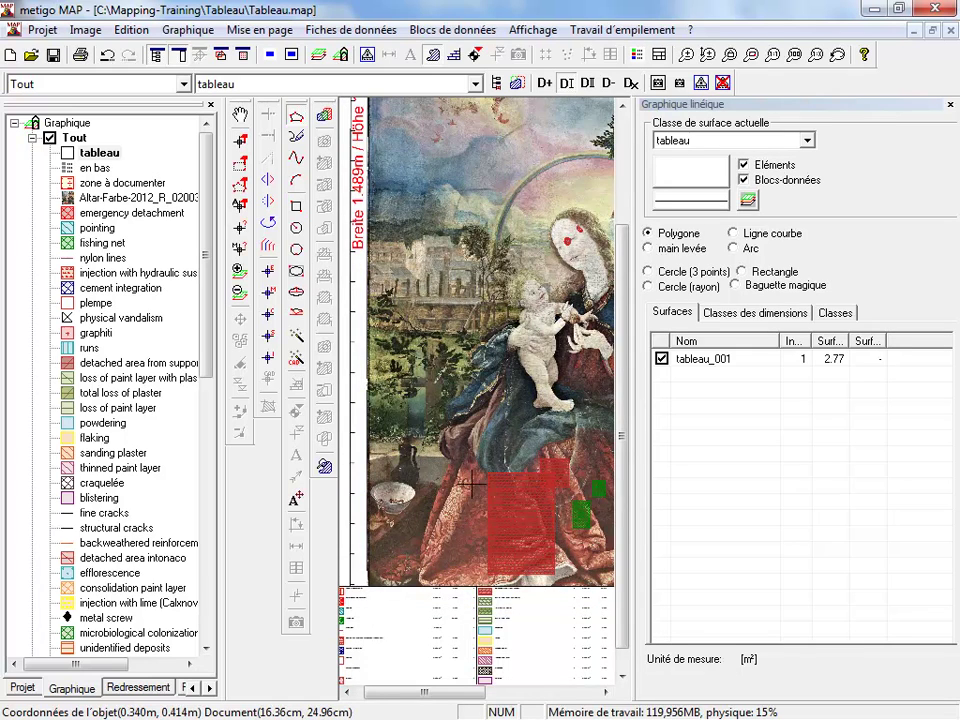
- Set the class tableau as the object's surface reference in the Zone du graphique Objet settings
scroll(471, 485, "down", 1)
scroll(450, 626, "up", 2)
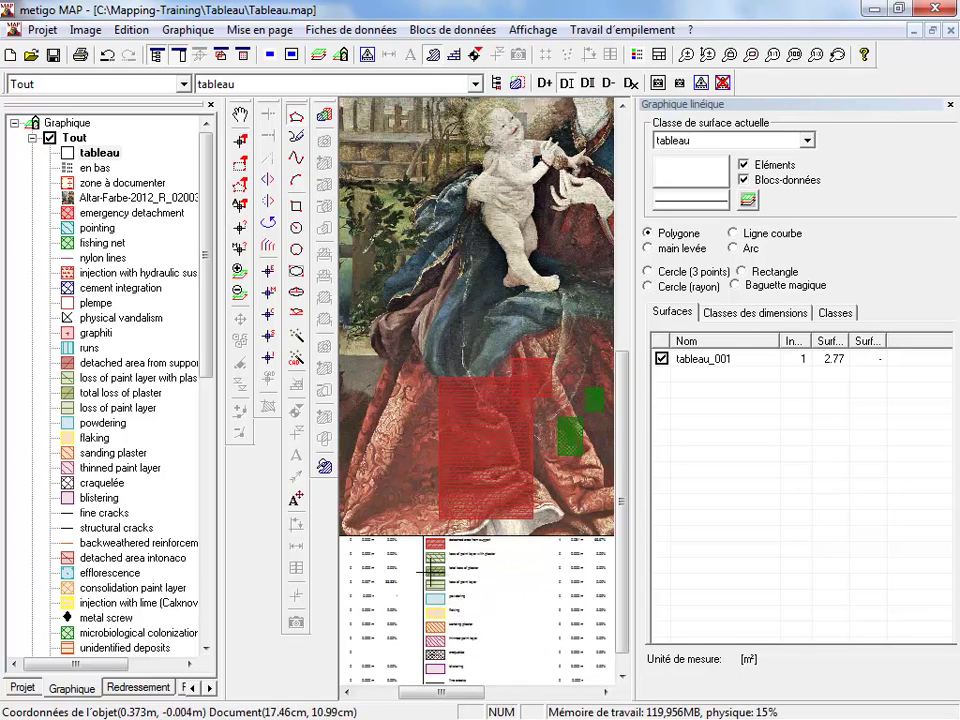
left_click(190, 30)
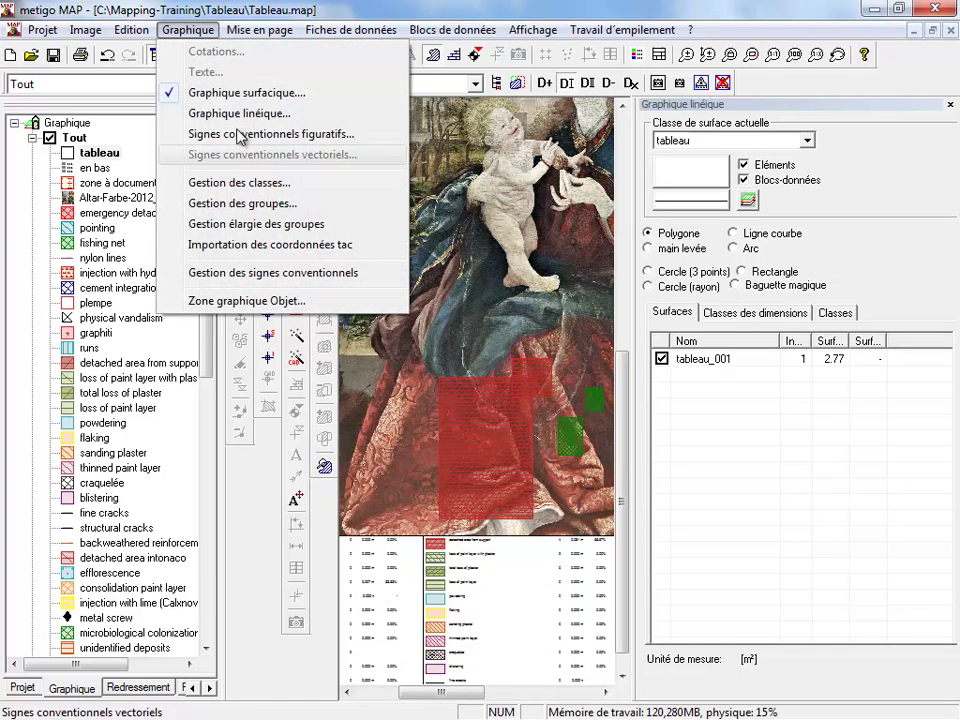
left_click(254, 302)
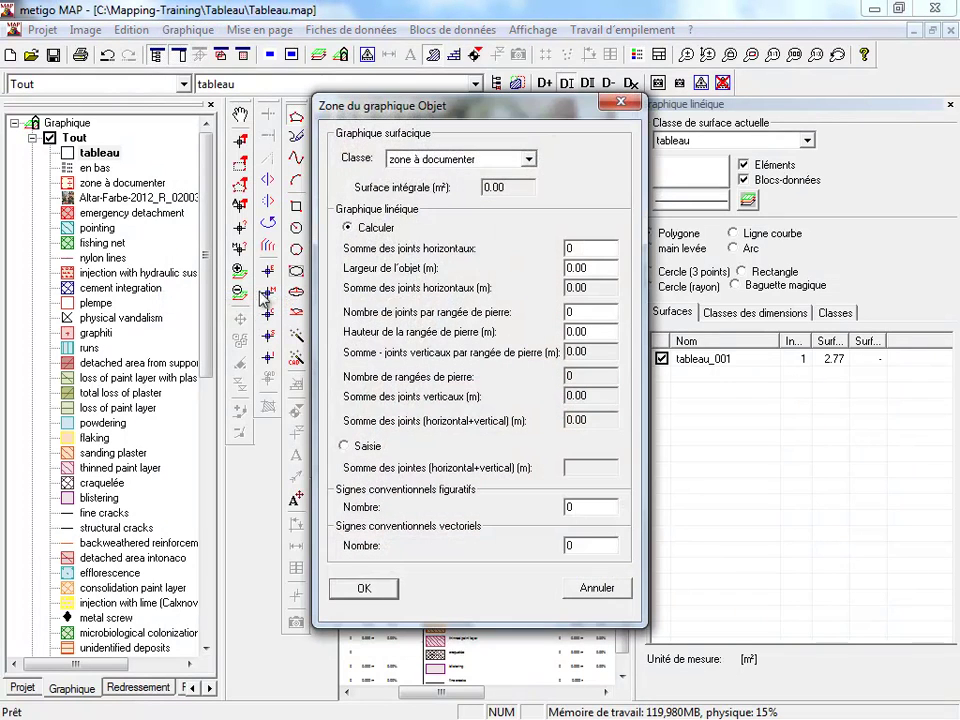
left_click(519, 162)
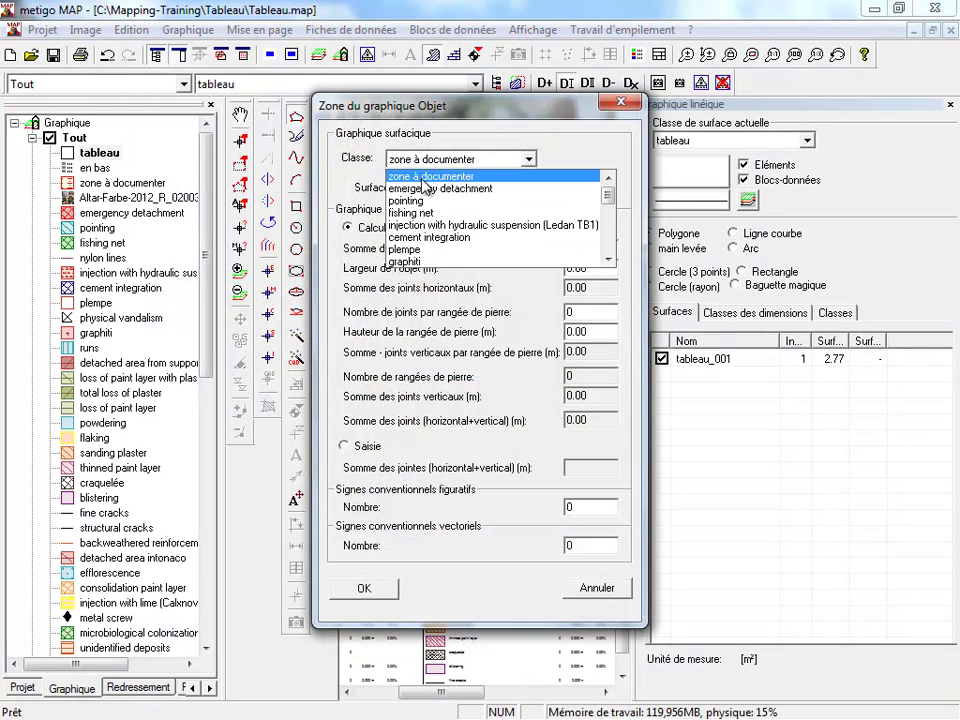
scroll(430, 215, "down", 7)
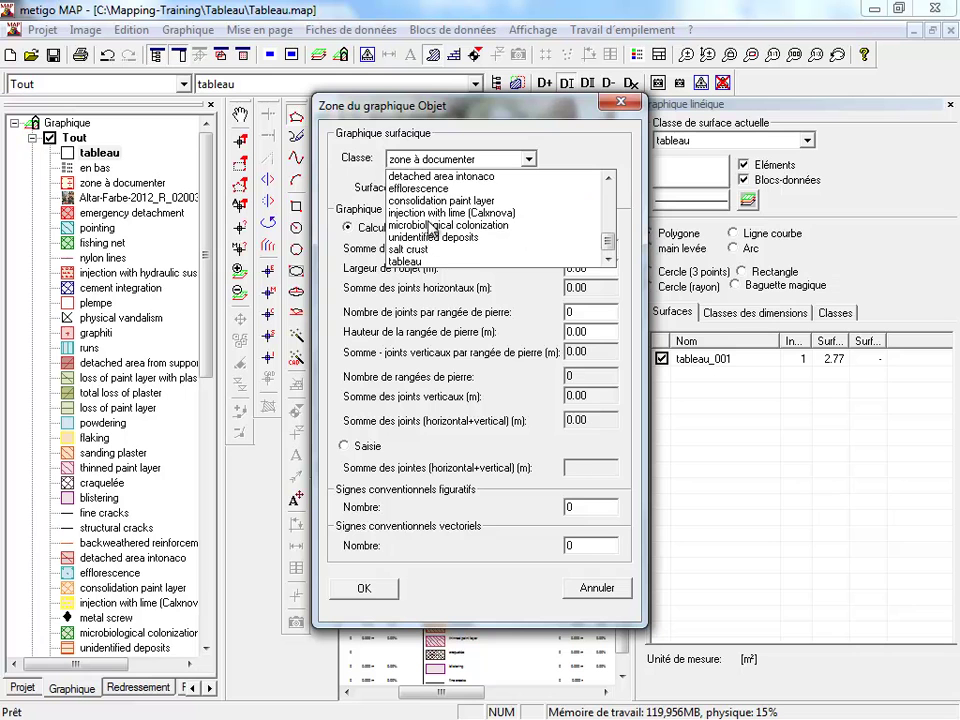
left_click(418, 261)
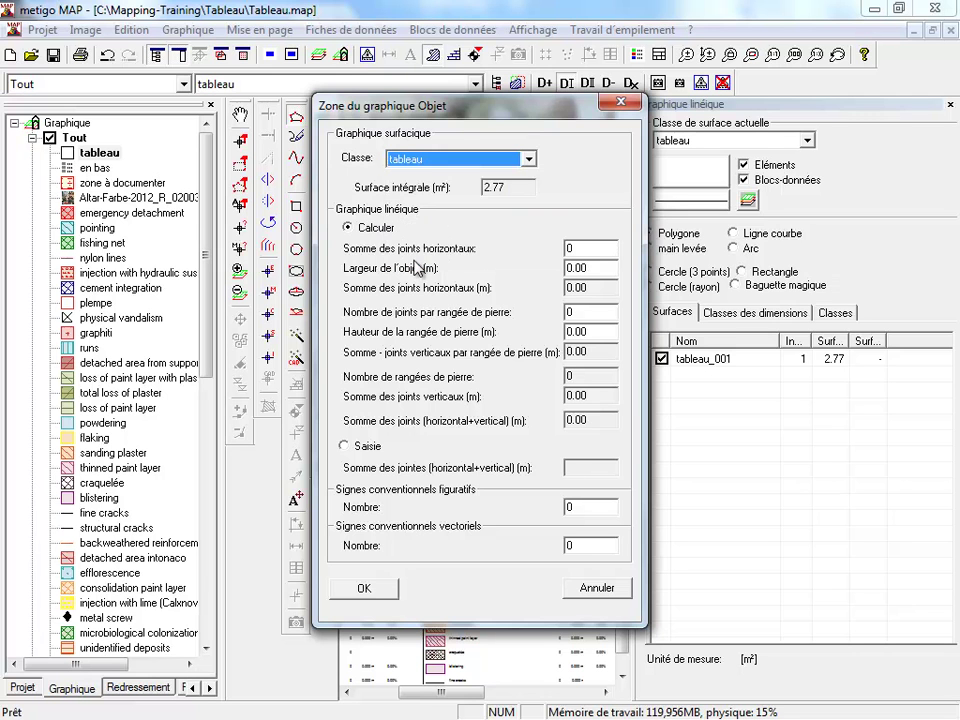
left_click(364, 588)
- Examine the object percentage column for the mapped damage classes in the legend below the painting
left_click_drag(461, 693, 515, 693)
scroll(500, 545, "up", 2)
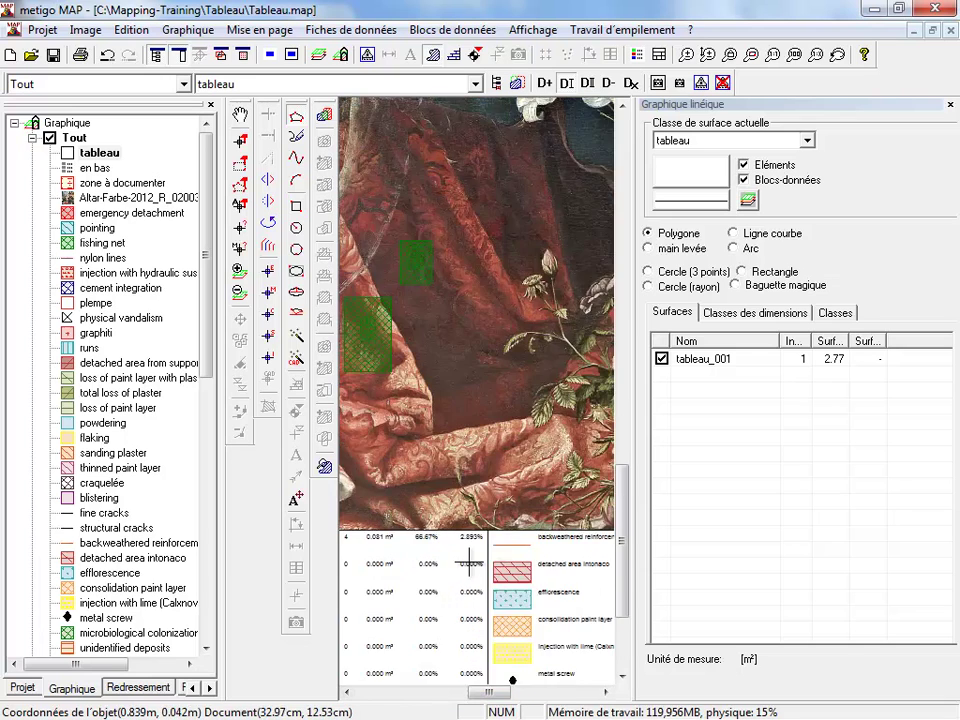
scroll(487, 552, "up", 2)
mouse_move(491, 697)
left_mouse_down()
mouse_move(450, 696)
mouse_move(463, 690)
left_mouse_up()
scroll(491, 690, "down", 2)
scroll(483, 700, "up", 1)
scroll(488, 527, "down", 3)
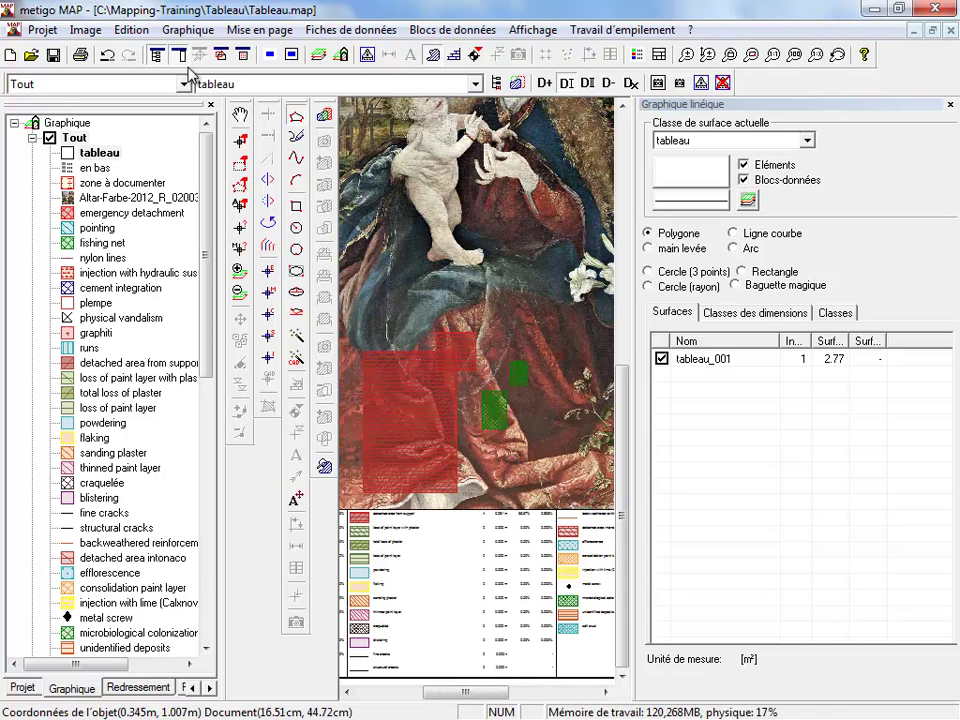
- Create a new class named texte and set its type to Texte
left_click(187, 30)
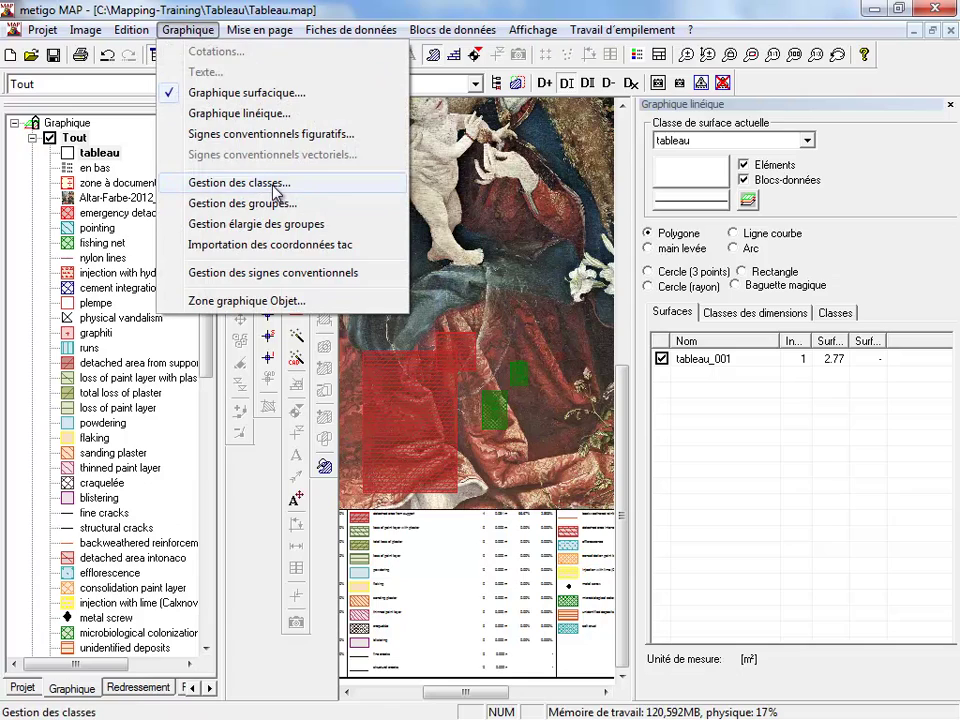
left_click(240, 184)
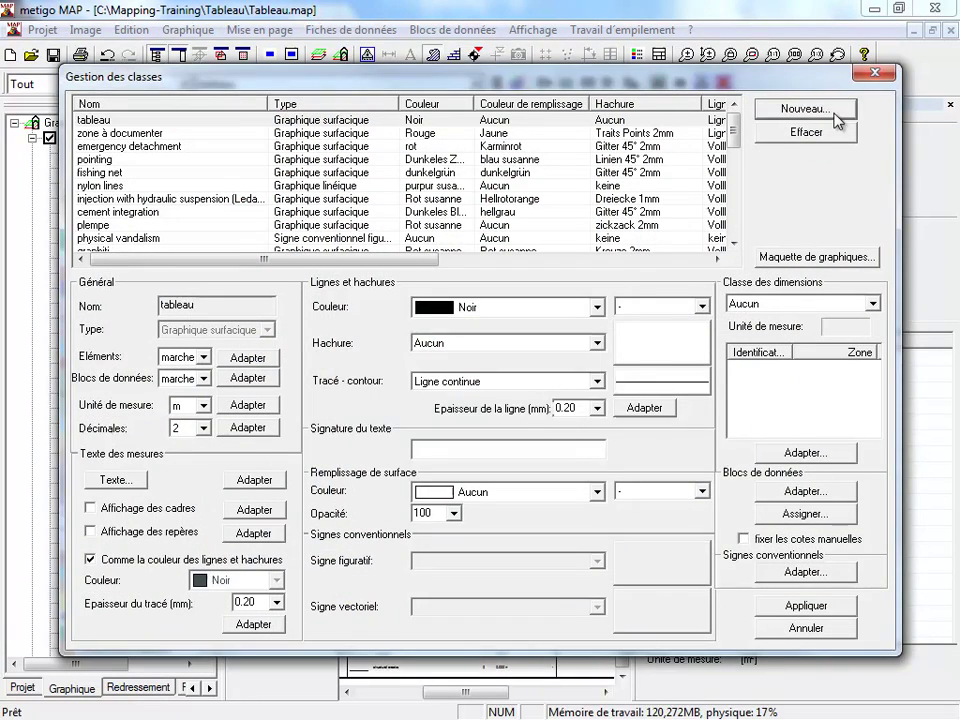
left_click(836, 114)
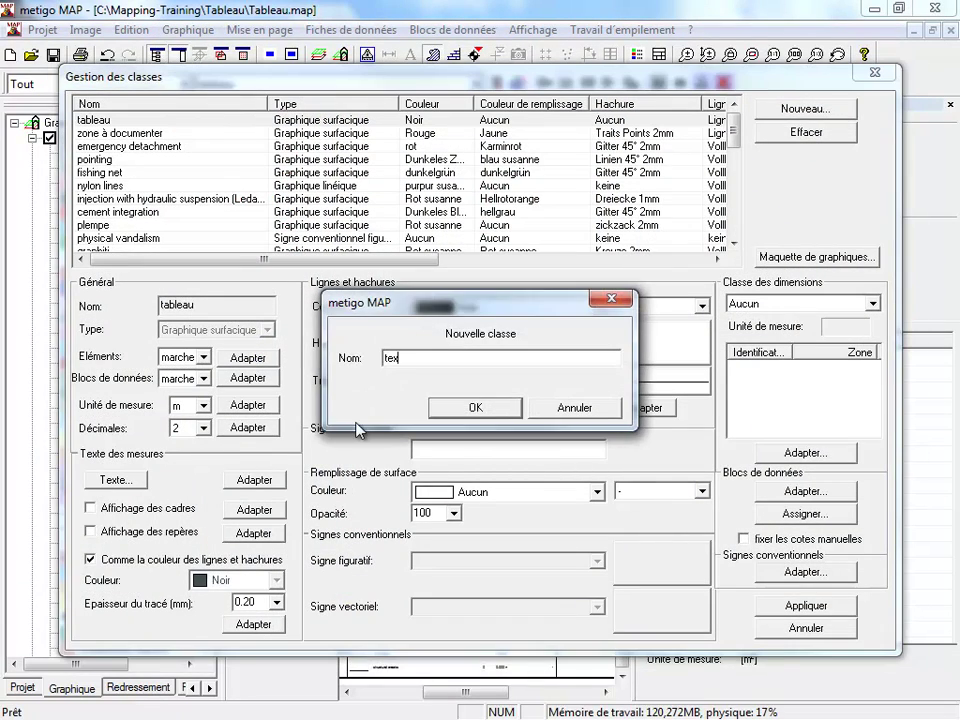
left_click(488, 410)
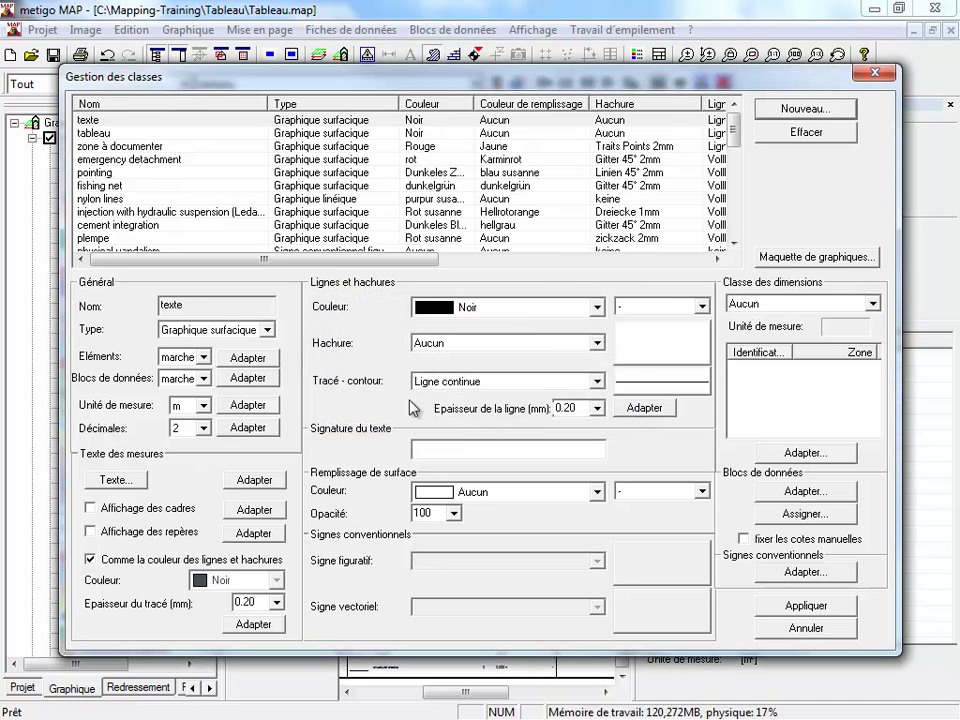
left_click(222, 333)
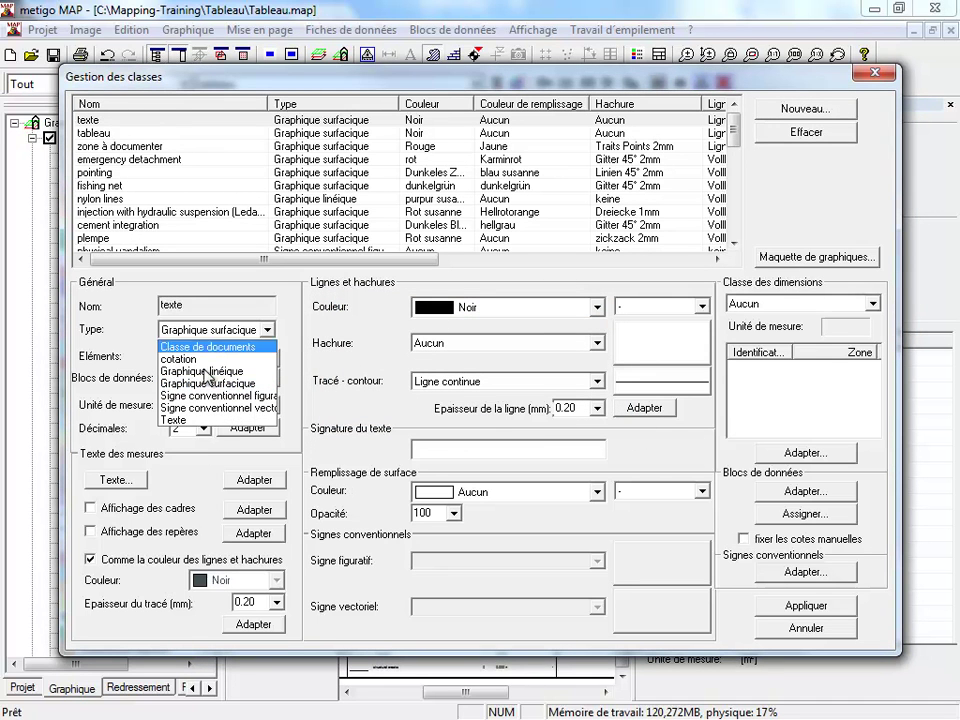
left_click(187, 420)
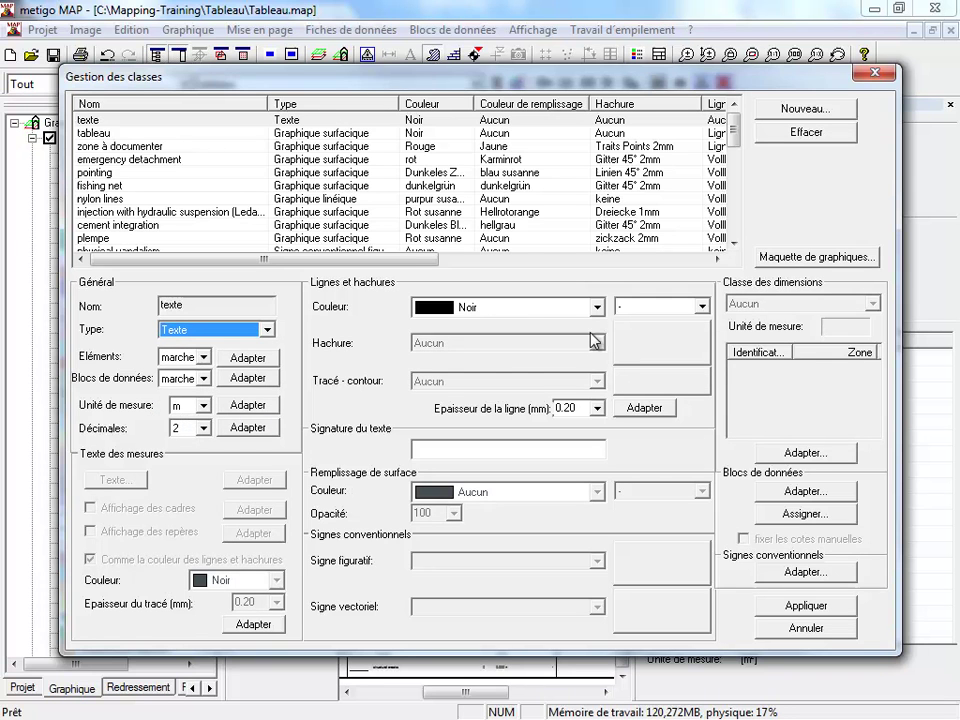
left_click(806, 606)
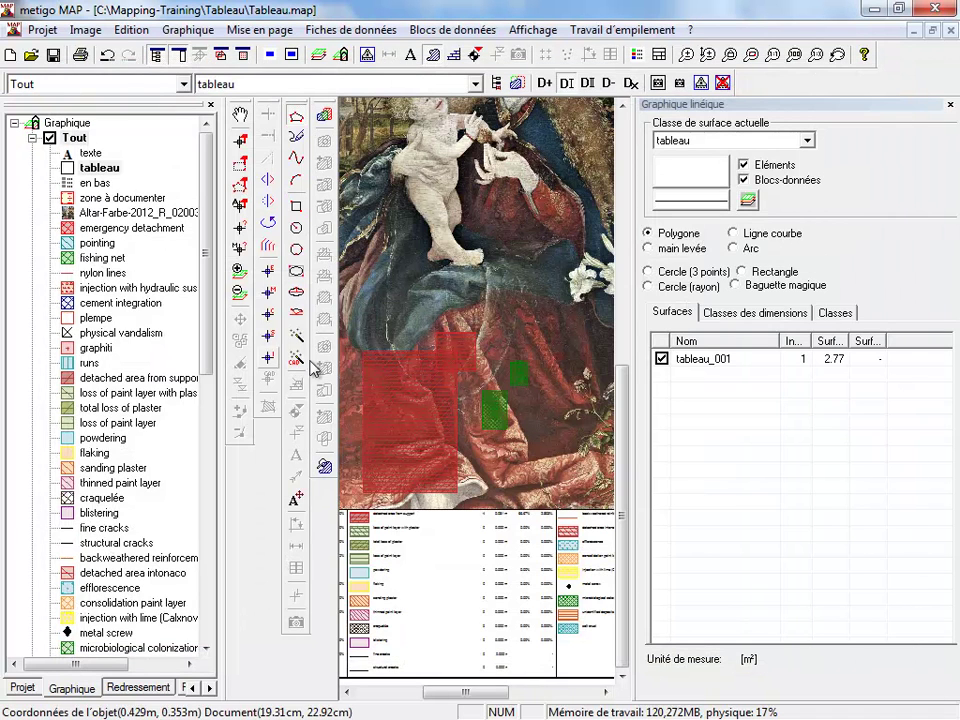
- Place a two-line Arial inscription, "fkhkjfbs sdfskn" and "sdöfknsdf", beside the legend's right end in the class texte
left_click(88, 155)
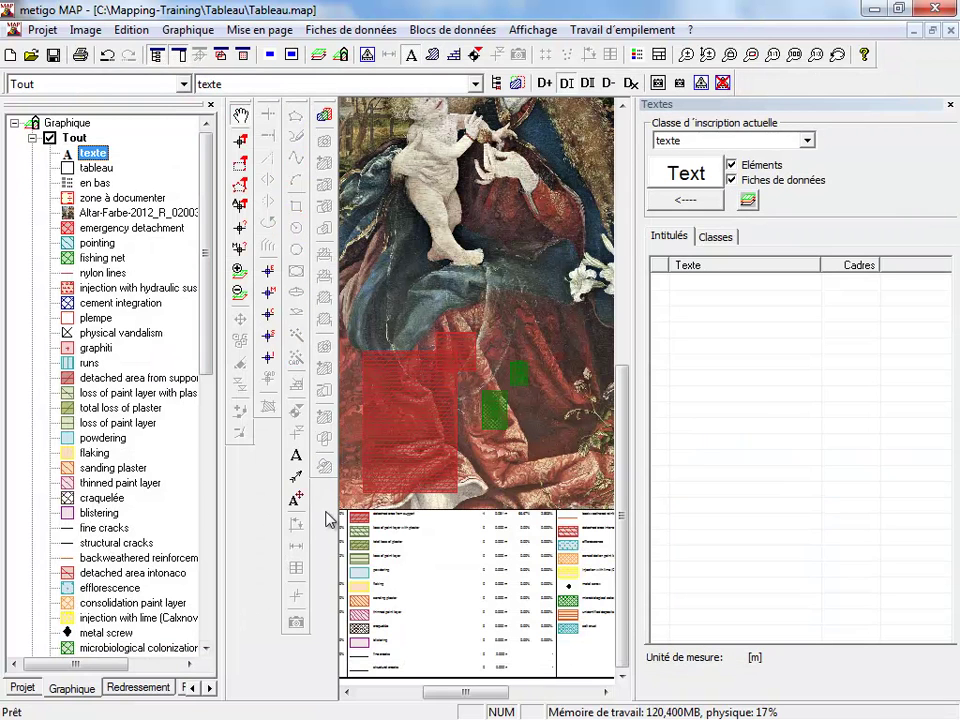
left_click(298, 457)
left_click_drag(490, 704, 576, 703)
left_click_drag(500, 575, 606, 650)
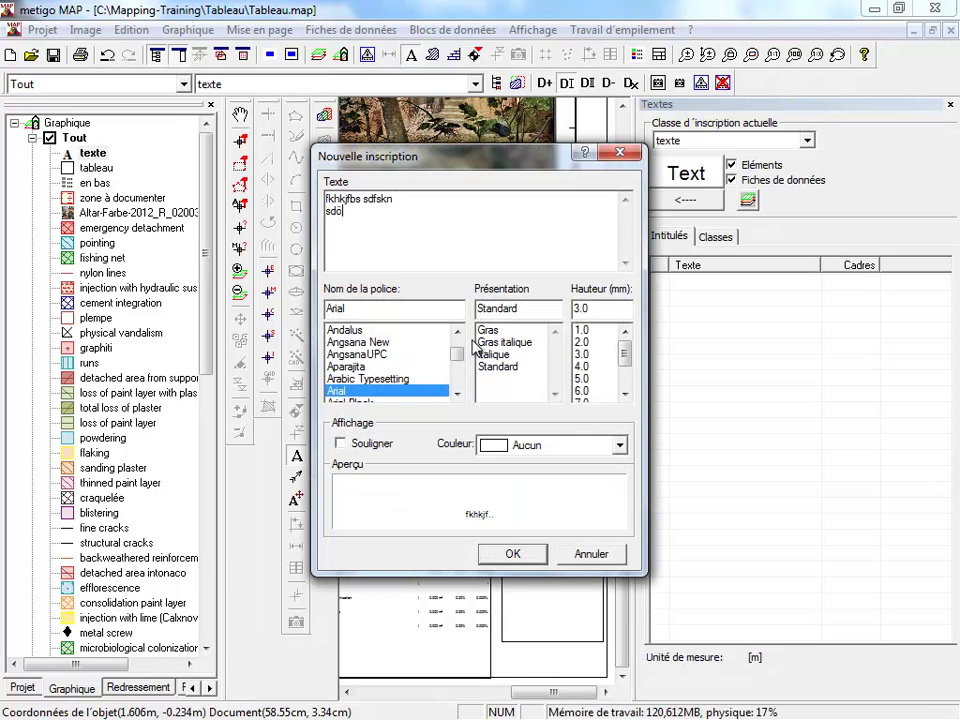
left_click(527, 563)
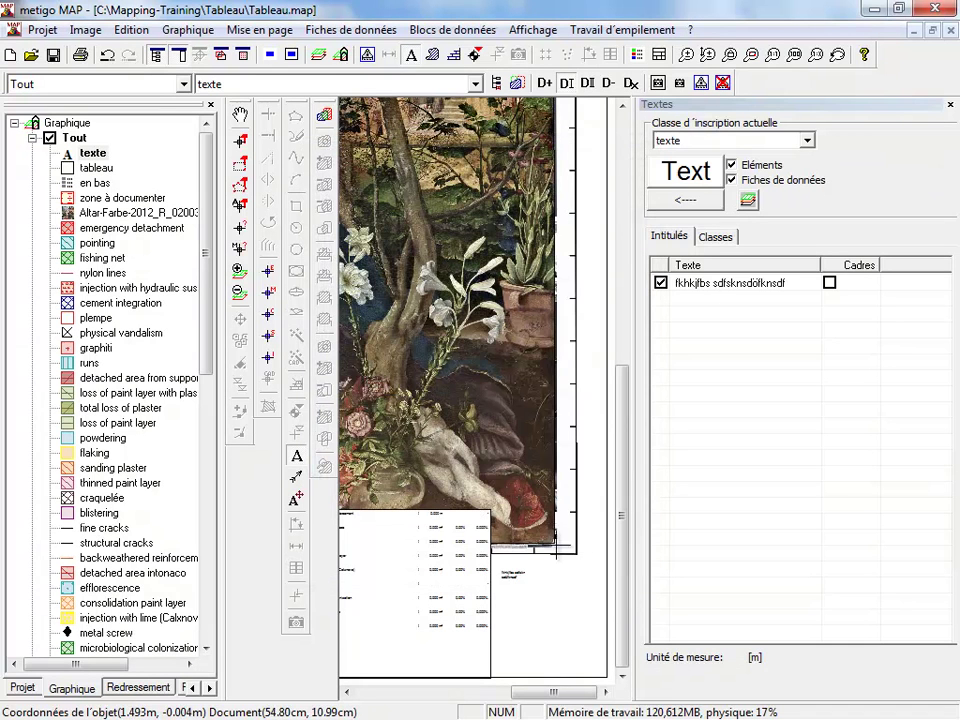
- Add a third line "sdfsf" to the inscription beside the legend and set its text height to 5 mm
right_click(726, 289)
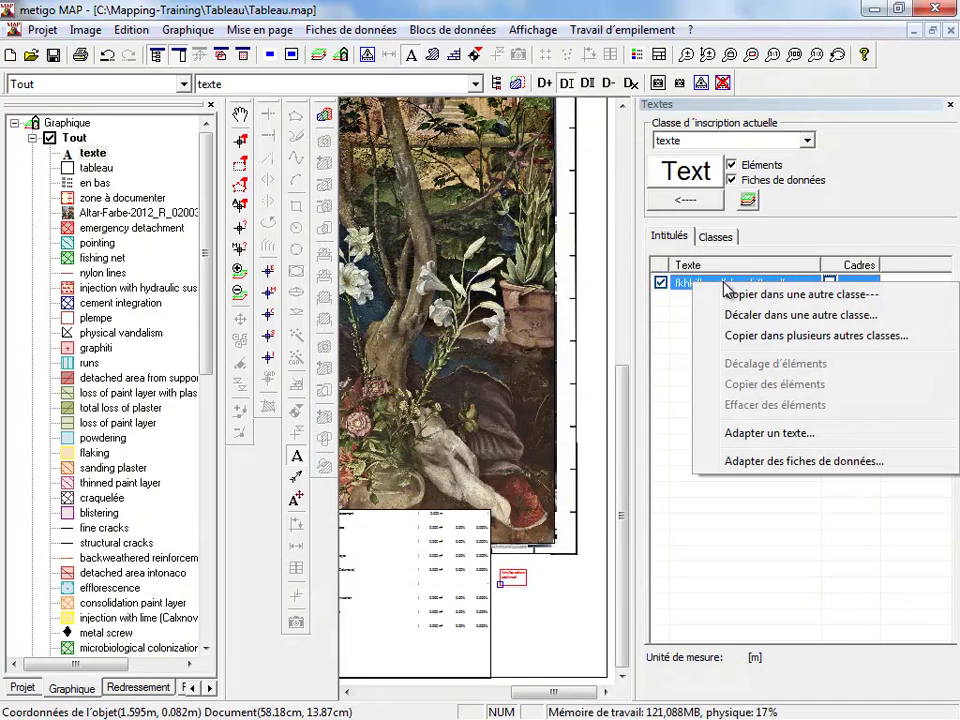
left_click(762, 435)
left_click(375, 247)
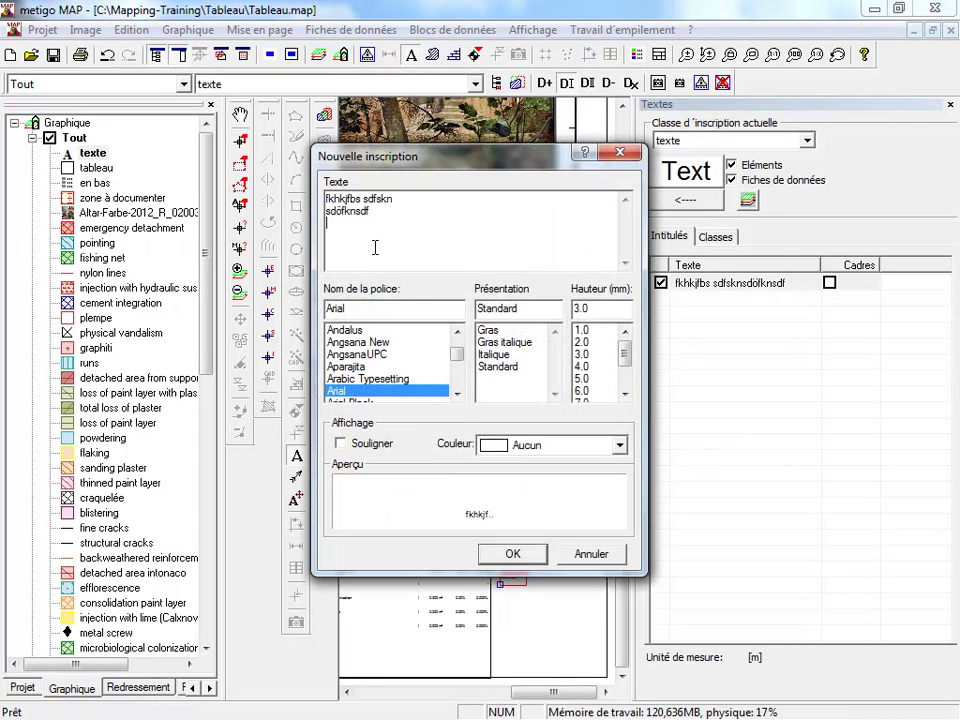
left_click_drag(605, 309, 563, 309)
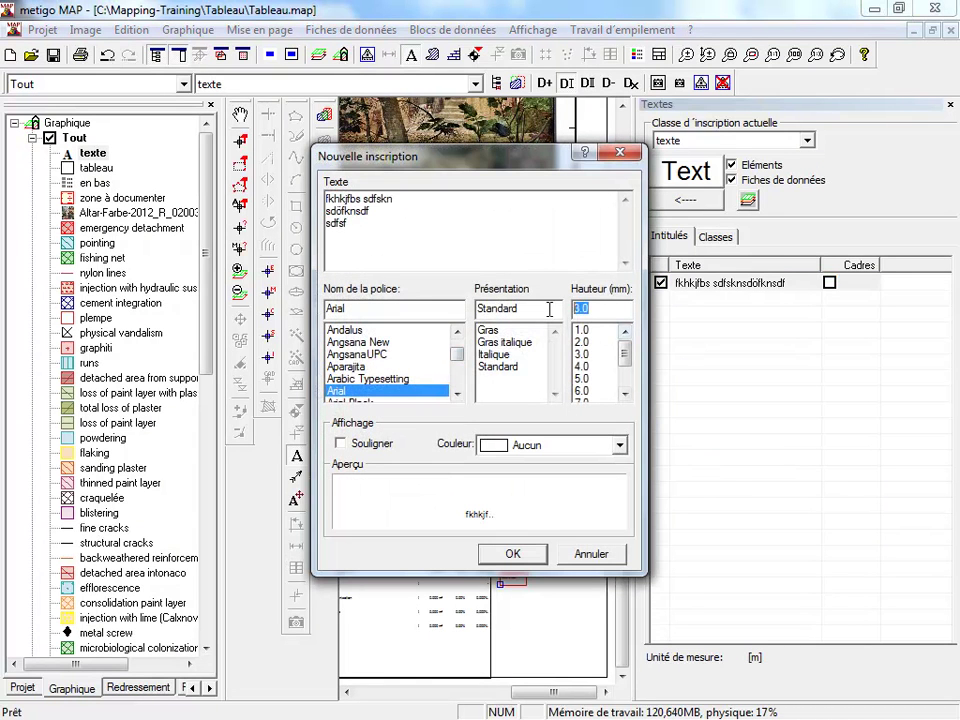
type("5")
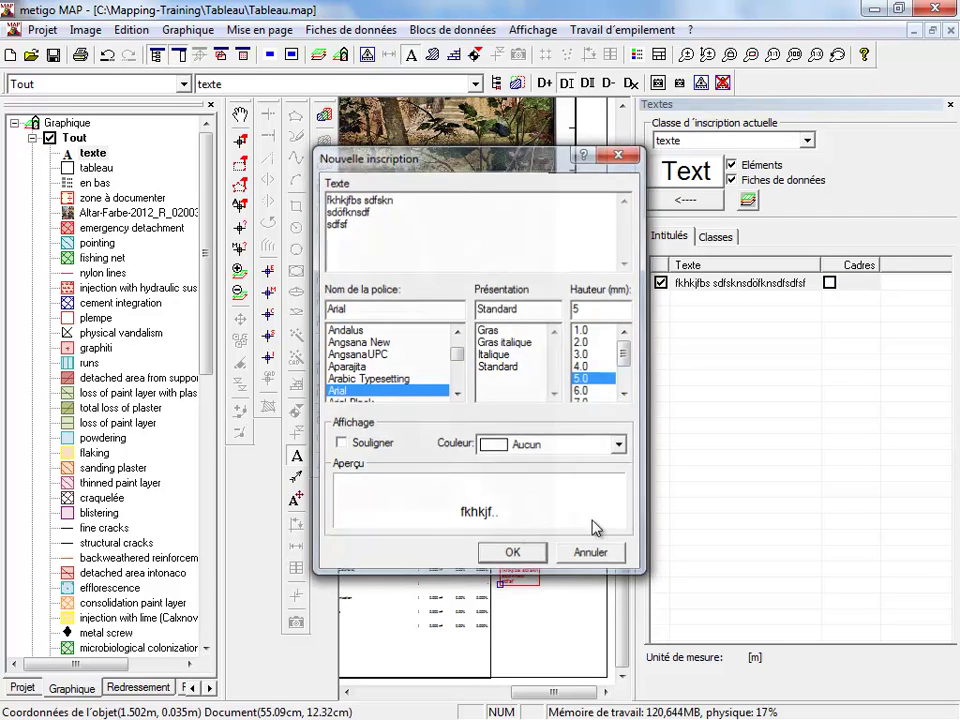
left_click(538, 554)
- Frame the three-line inscription and add a leader line from it to the white lilies in the painting
left_click(829, 283)
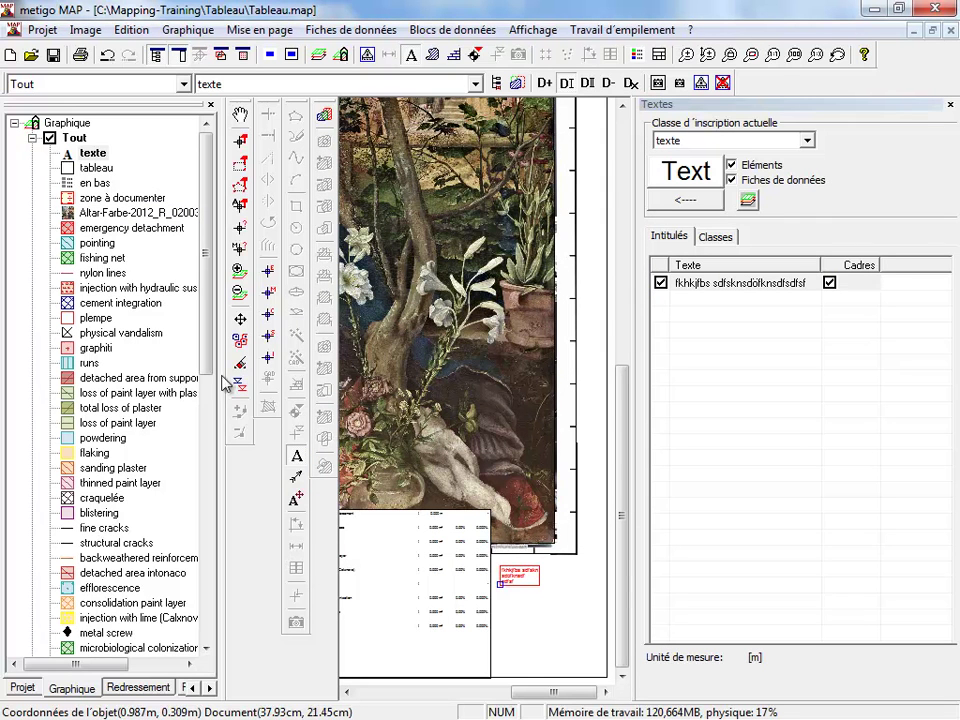
left_click(296, 478)
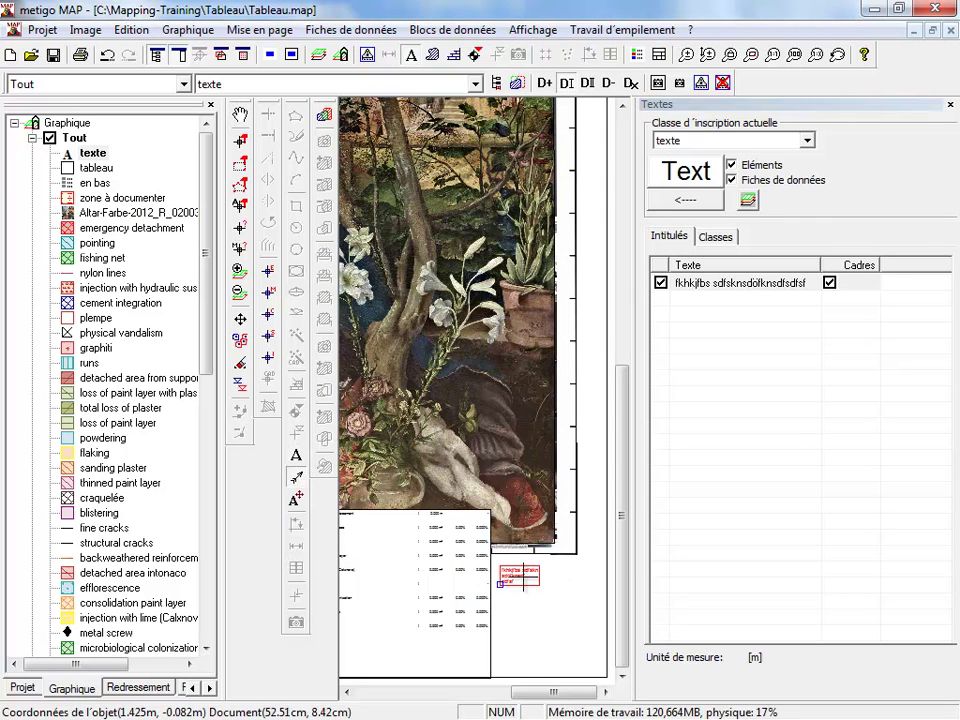
left_click(493, 602)
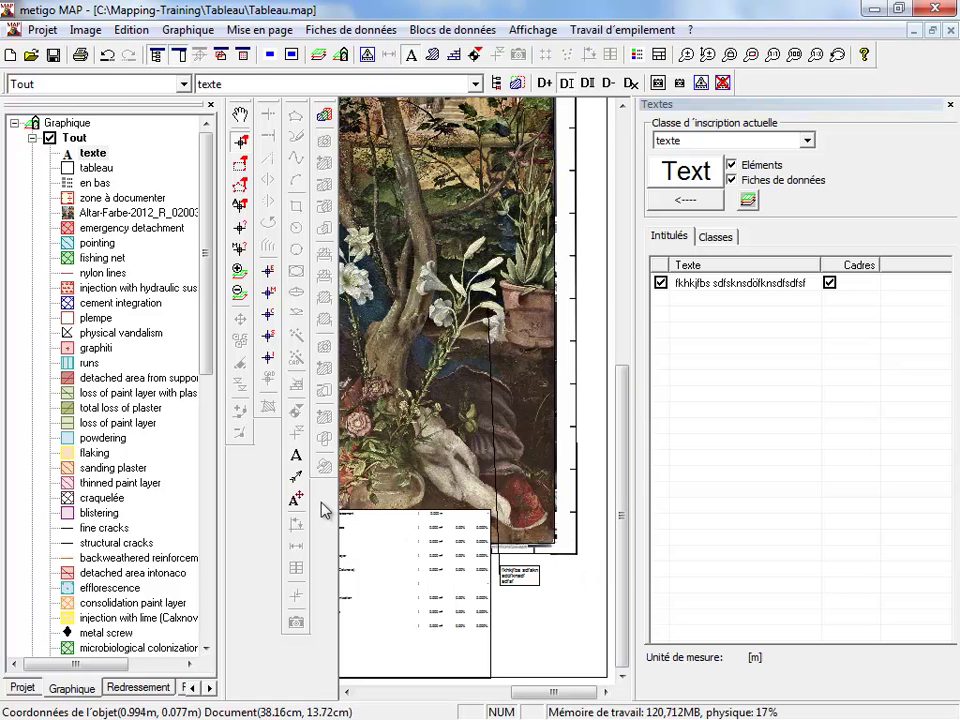
- Place a framed inscription AB in 8 mm Arial to the right of the three-line inscription
left_click(296, 455)
mouse_move(566, 579)
left_mouse_down()
mouse_move(600, 612)
mouse_move(593, 600)
left_mouse_up()
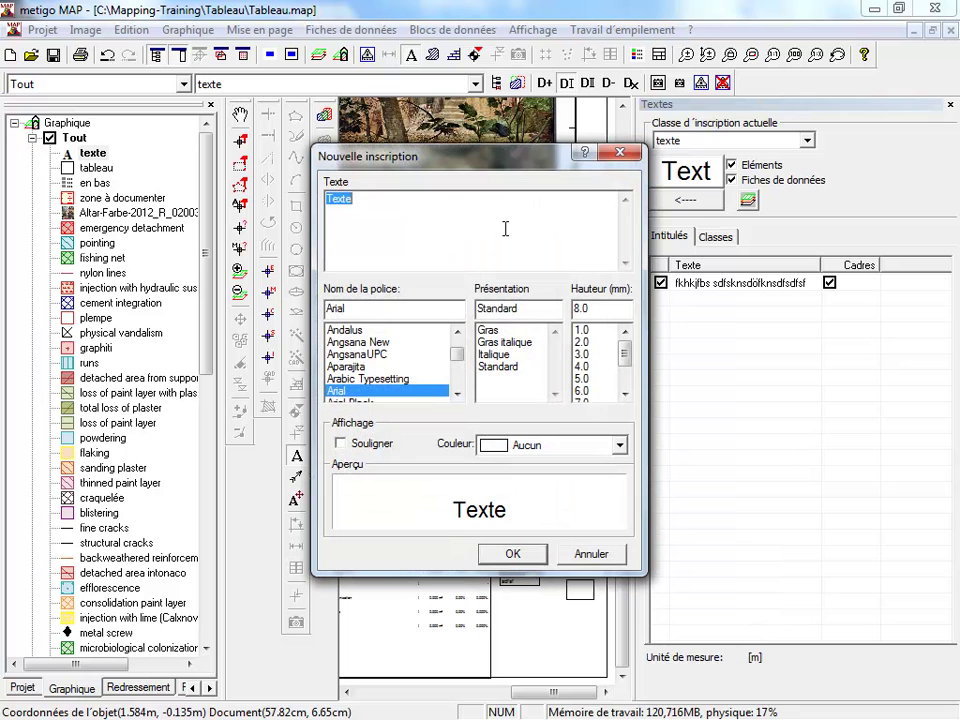
type("AB")
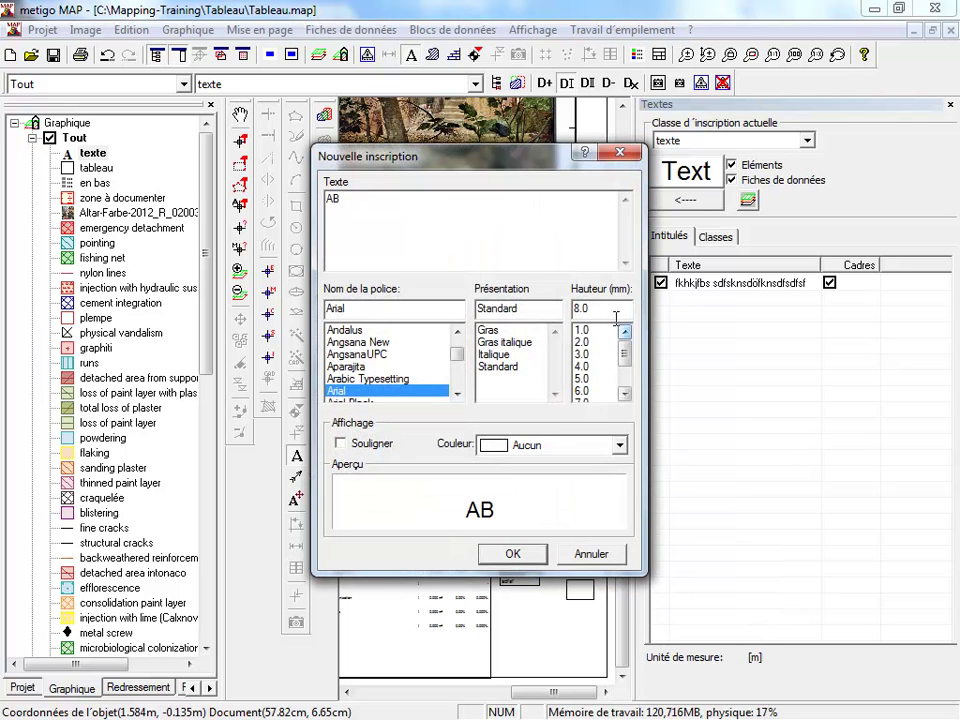
left_click(524, 562)
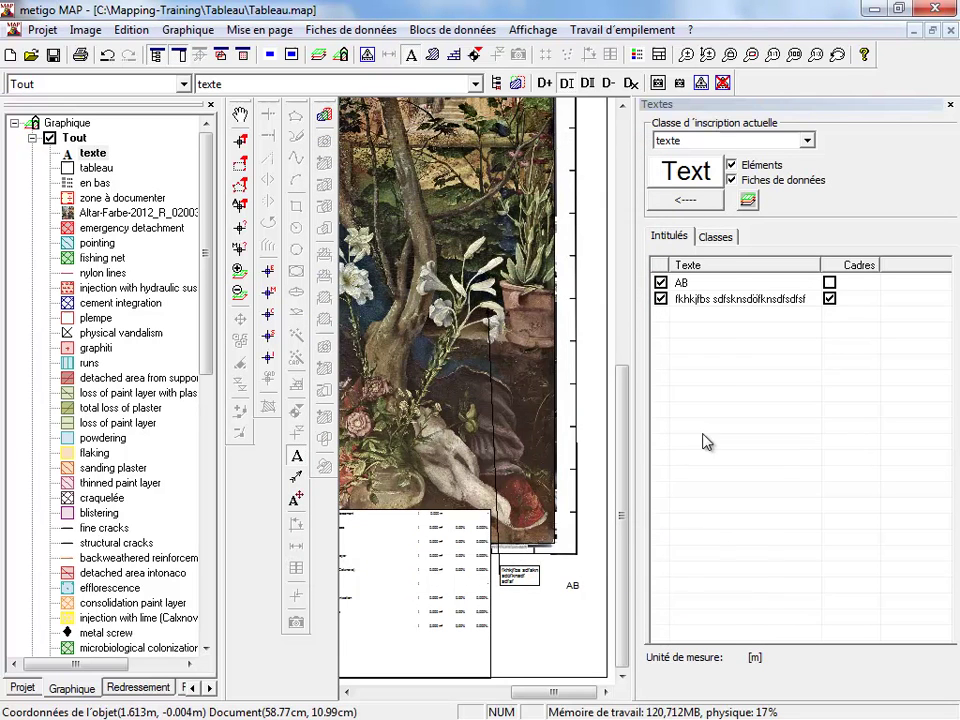
left_click(829, 283)
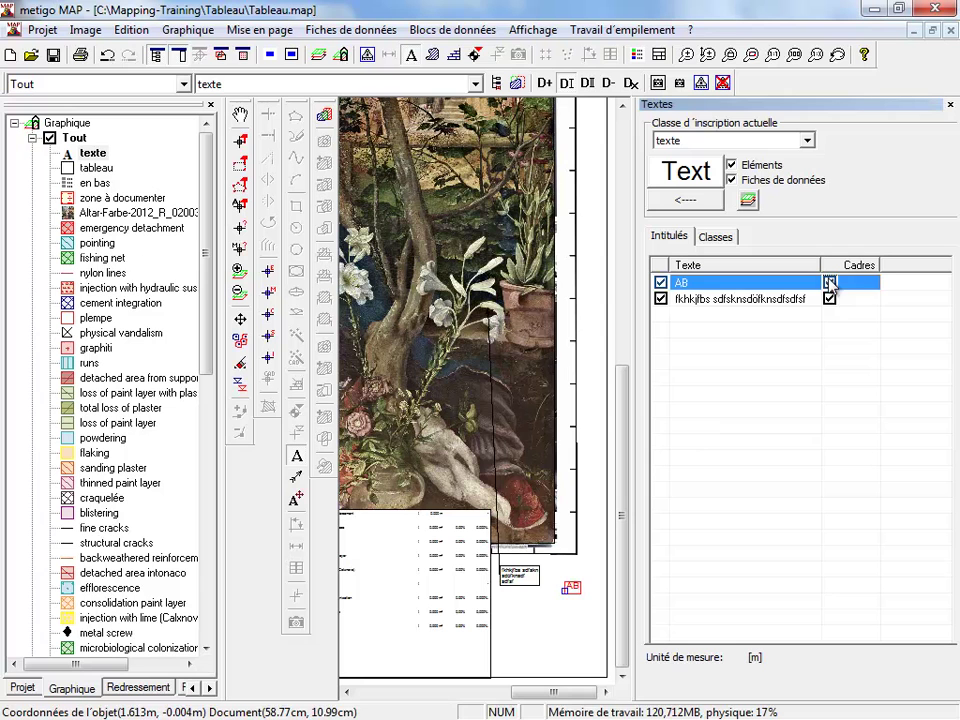
- Copy the framed AB inscription to four places on the painting along the tree, its branches and the flower vase
left_click(241, 141)
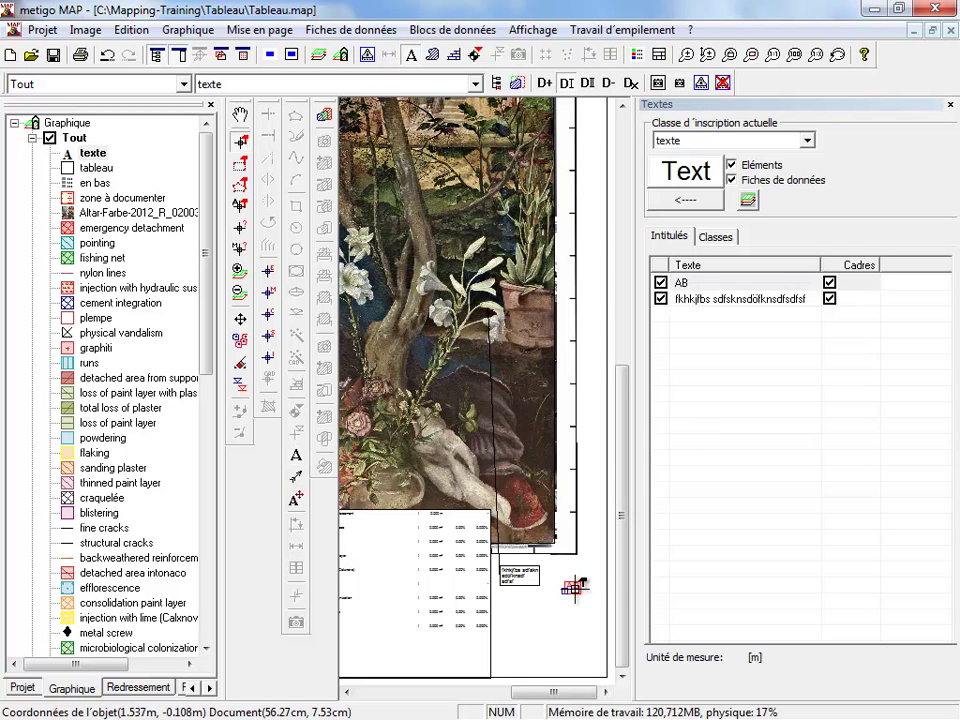
right_click(576, 590)
left_click(640, 470)
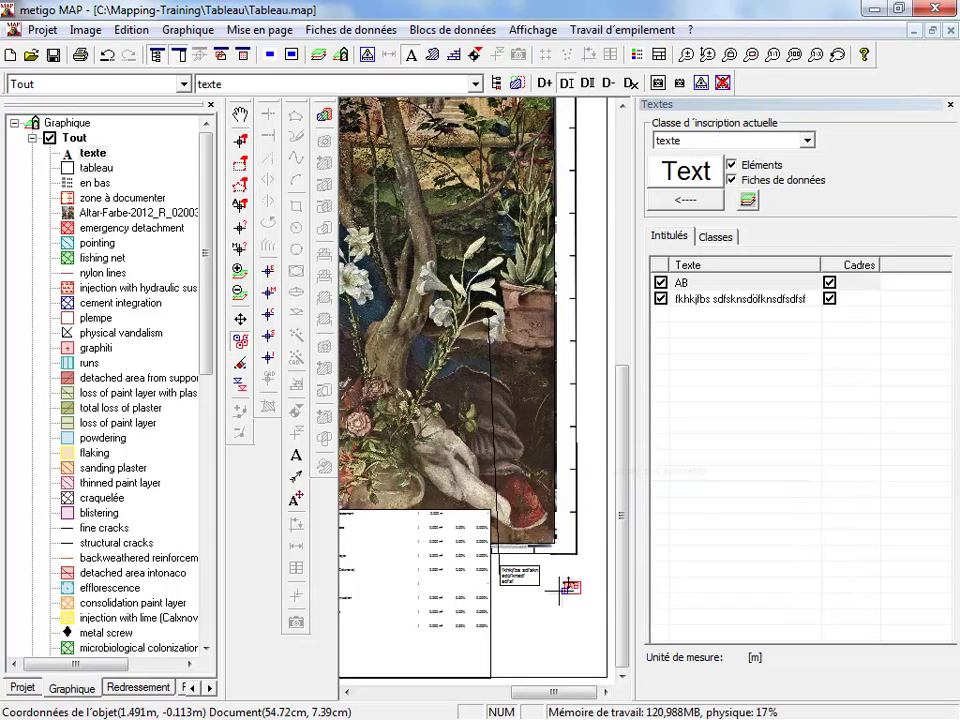
left_click(385, 358)
left_click(400, 158)
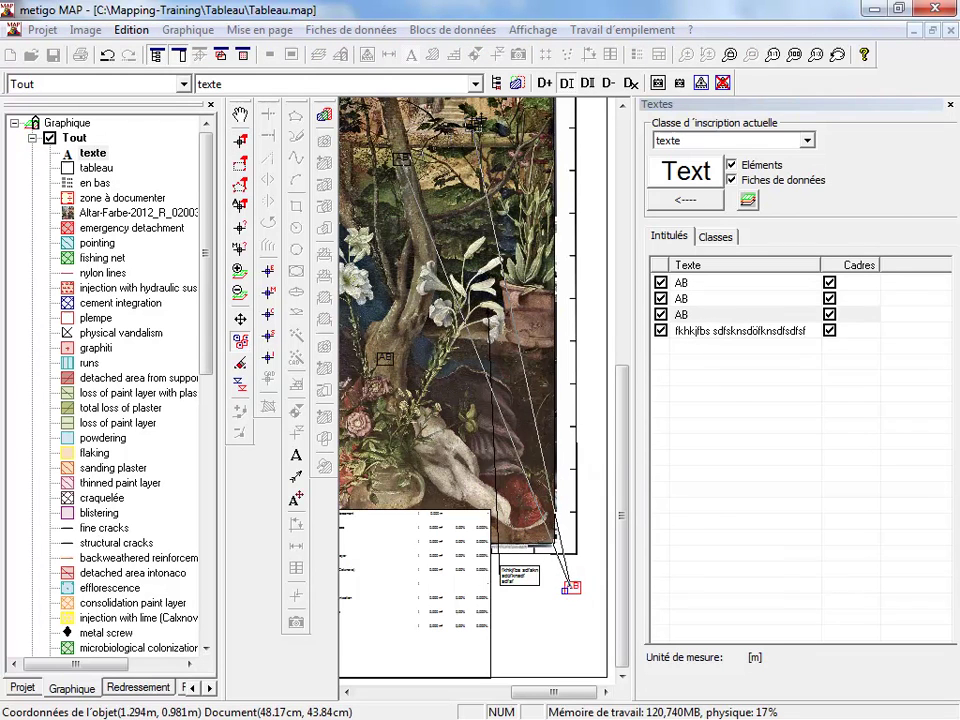
left_click(430, 437)
left_click(390, 488)
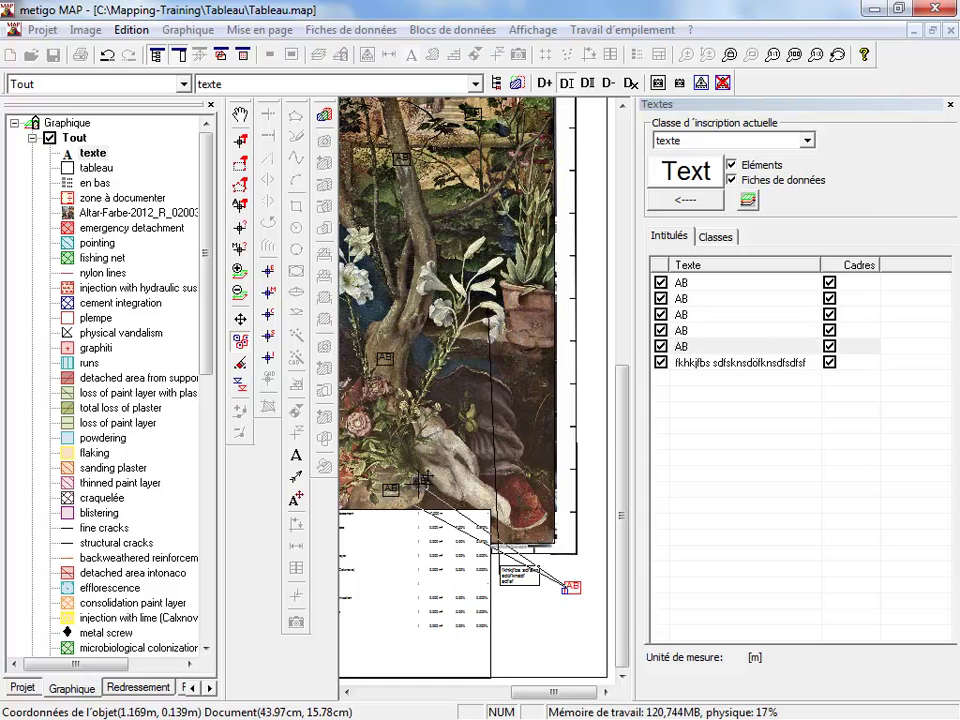
right_click(431, 485)
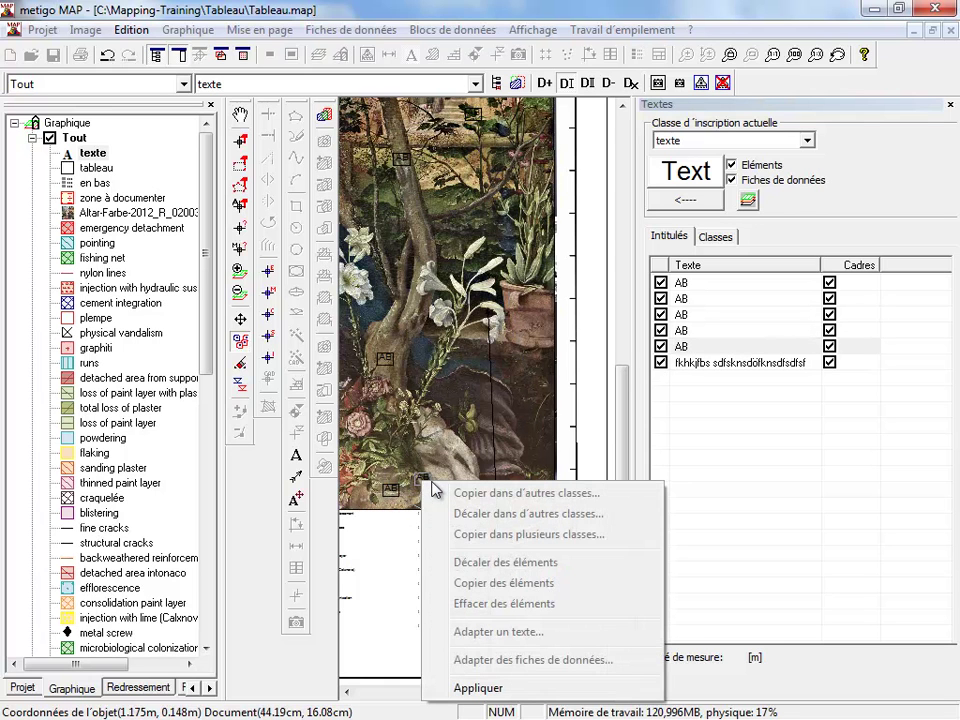
left_click(430, 687)
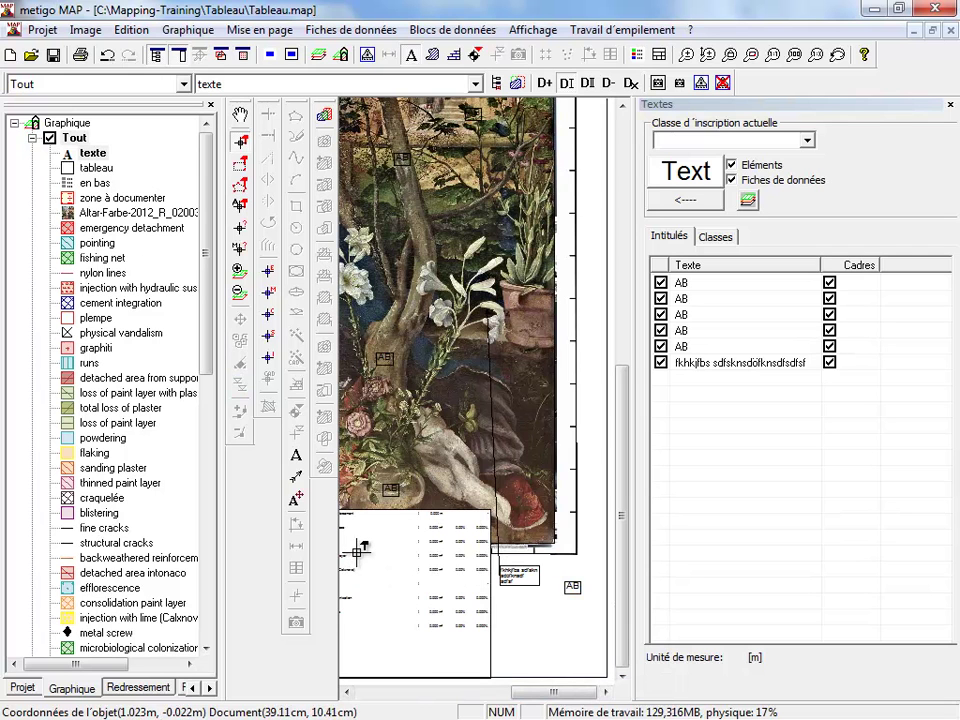
- Create a new class named detail and set its type to Classe de documents
left_click(190, 30)
left_click(295, 185)
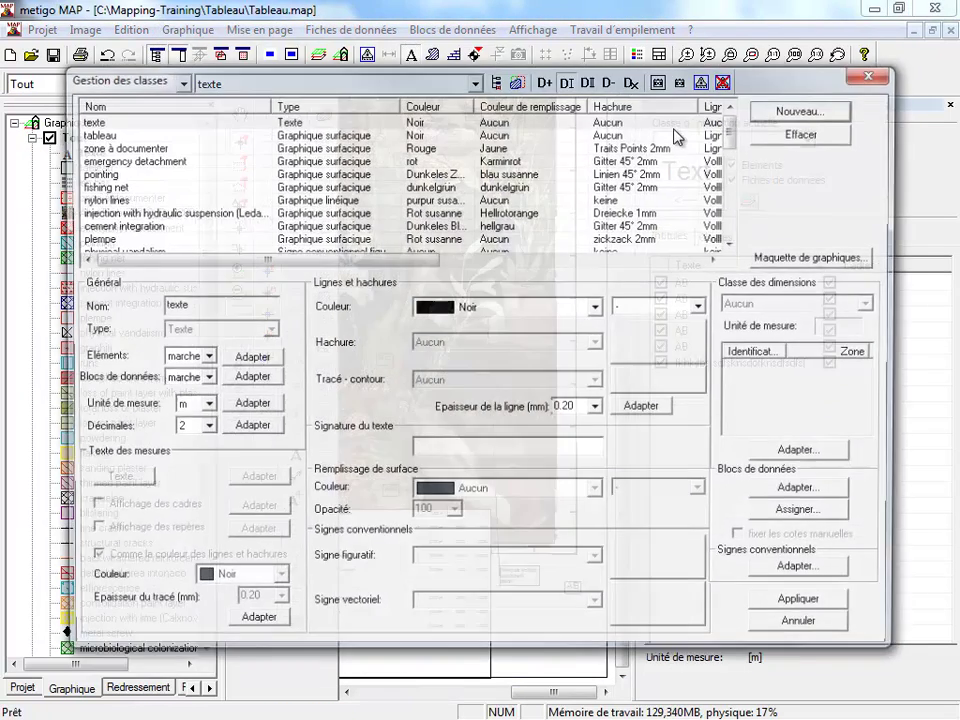
left_click(828, 113)
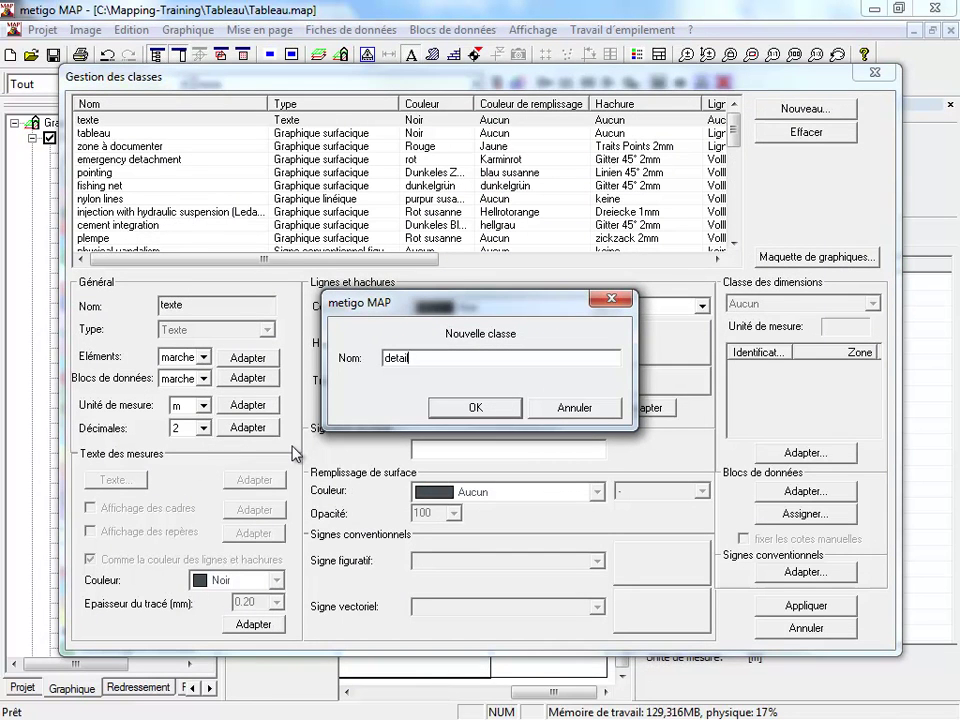
type("detail")
key("Return")
left_click(212, 330)
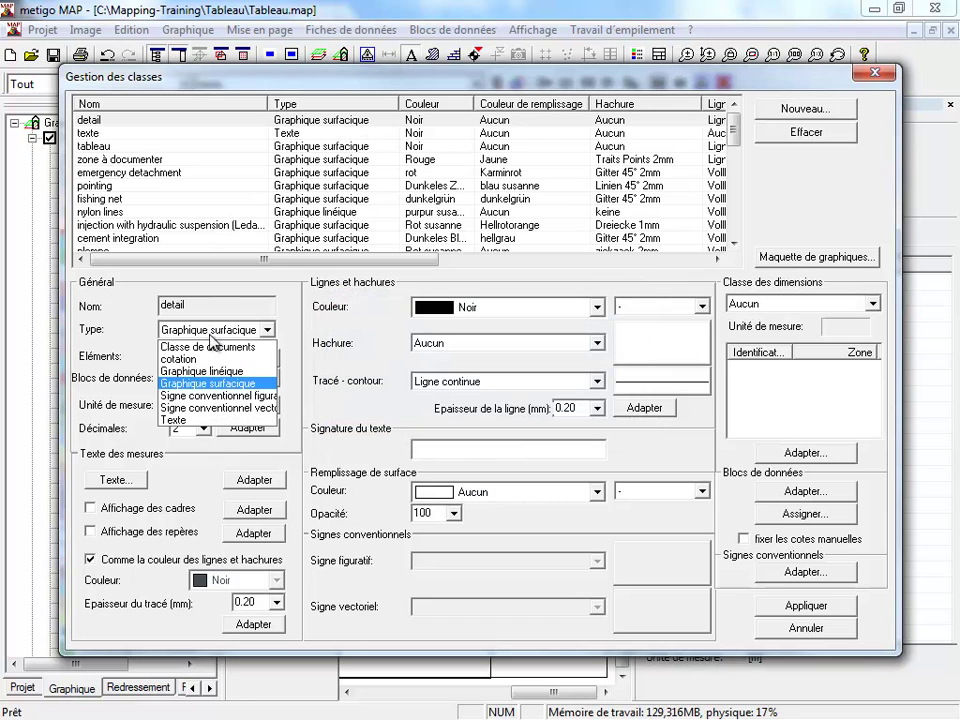
left_click(210, 346)
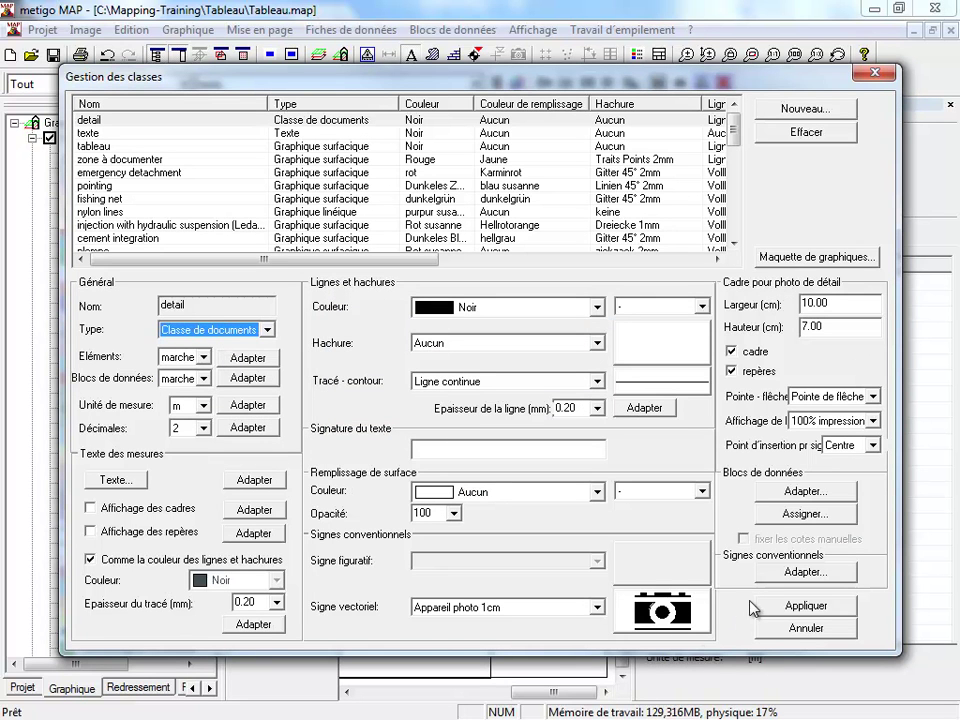
left_click(805, 606)
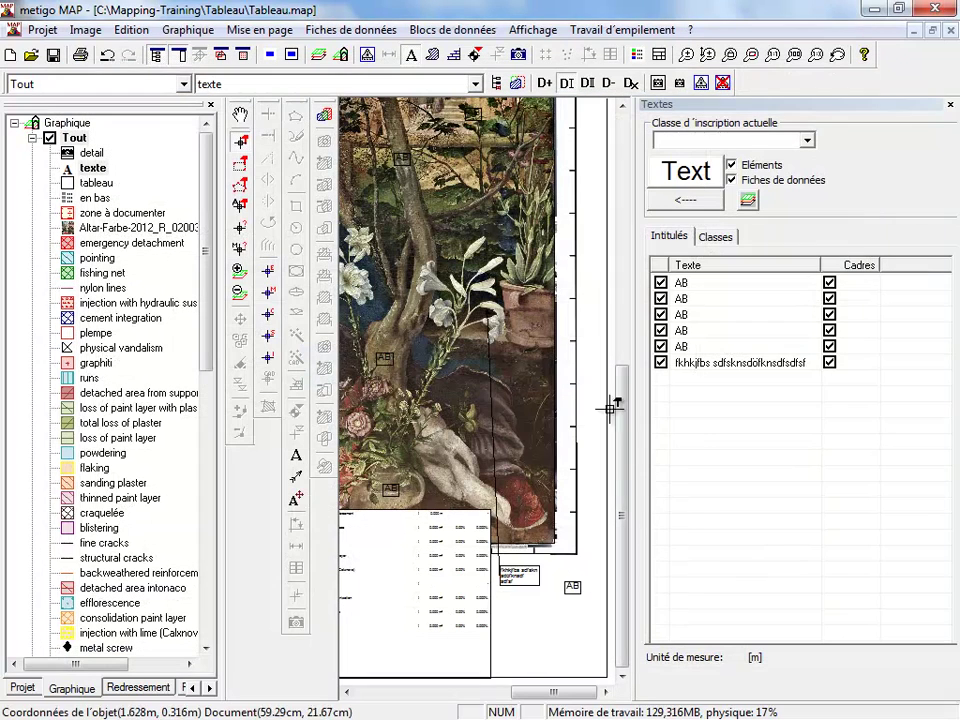
- Place a document frame of the detail class above the painting and load Altar-Detail_01_2012_.tif, keeping its suggested file name
left_click(93, 152)
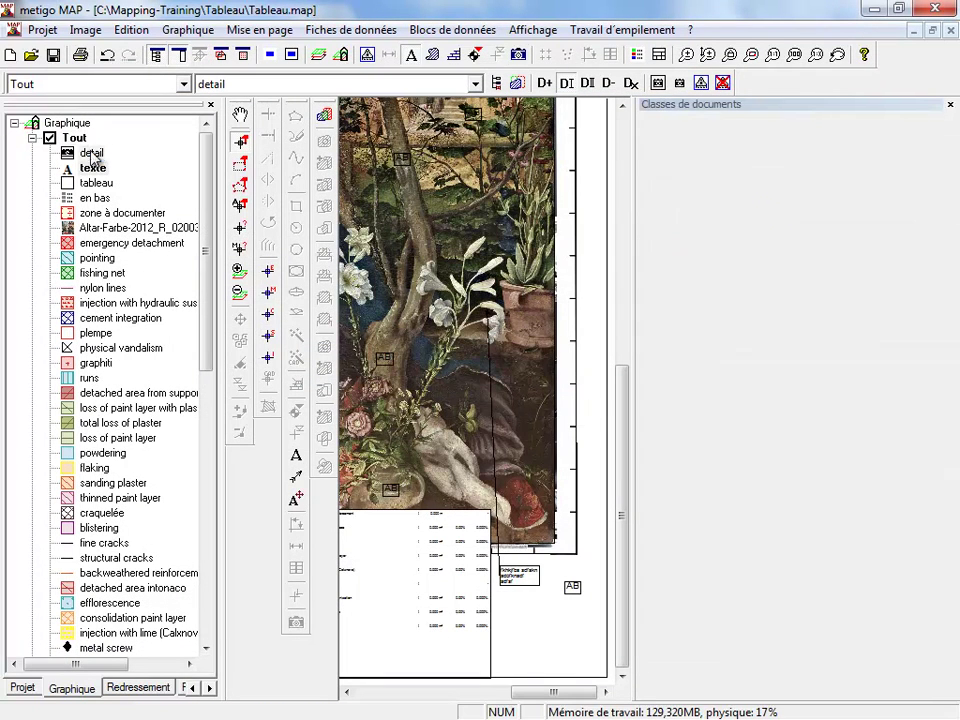
left_click(297, 623)
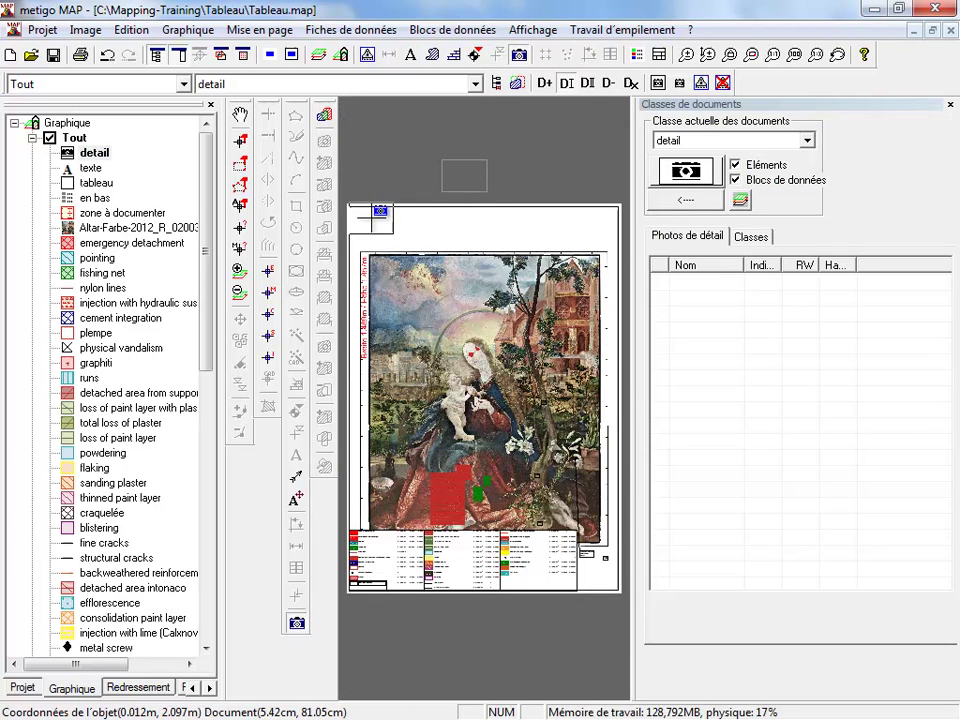
left_click_drag(370, 213, 414, 257)
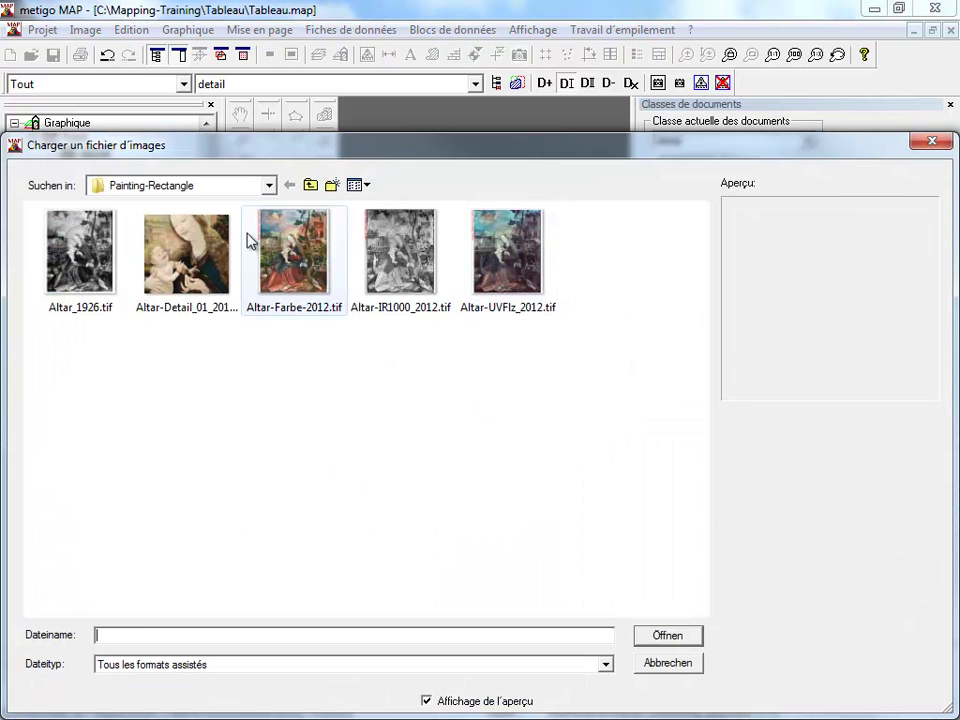
left_click(187, 253)
left_click(683, 636)
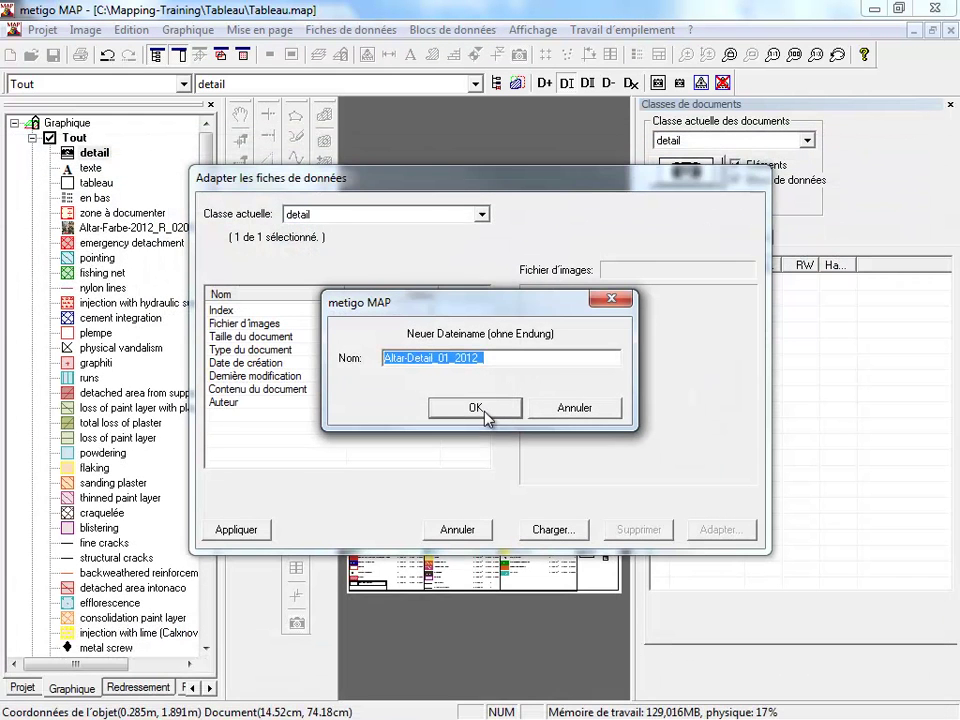
left_click(485, 409)
- Mark the child's head as the excerpt of the detail photo and apply the data record
left_click_drag(533, 289, 580, 327)
left_click_drag(553, 344, 548, 358)
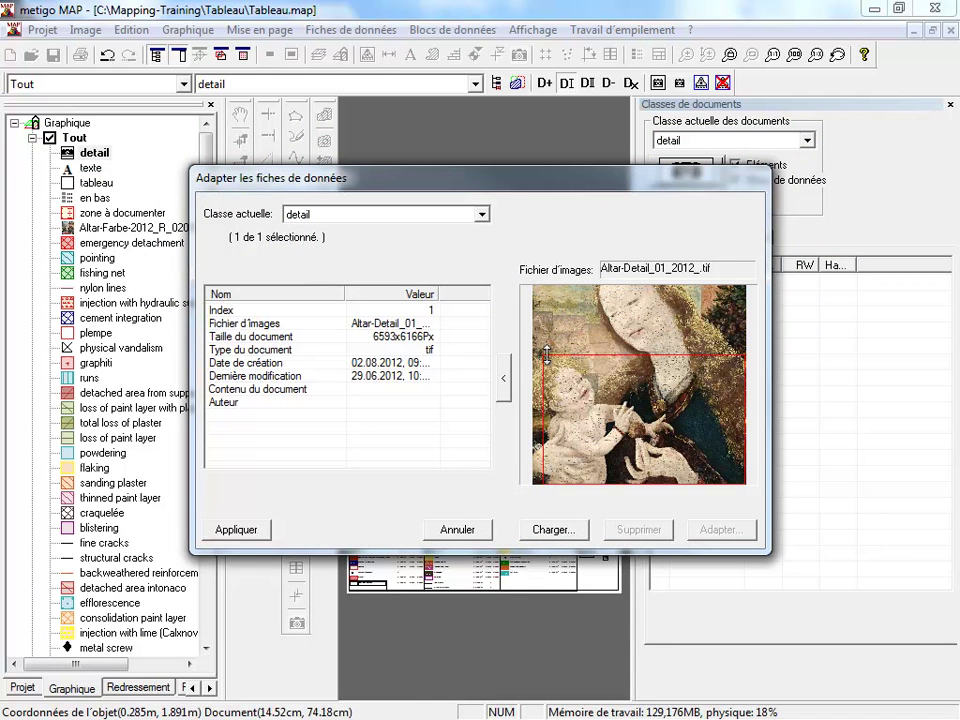
left_click_drag(745, 483, 598, 424)
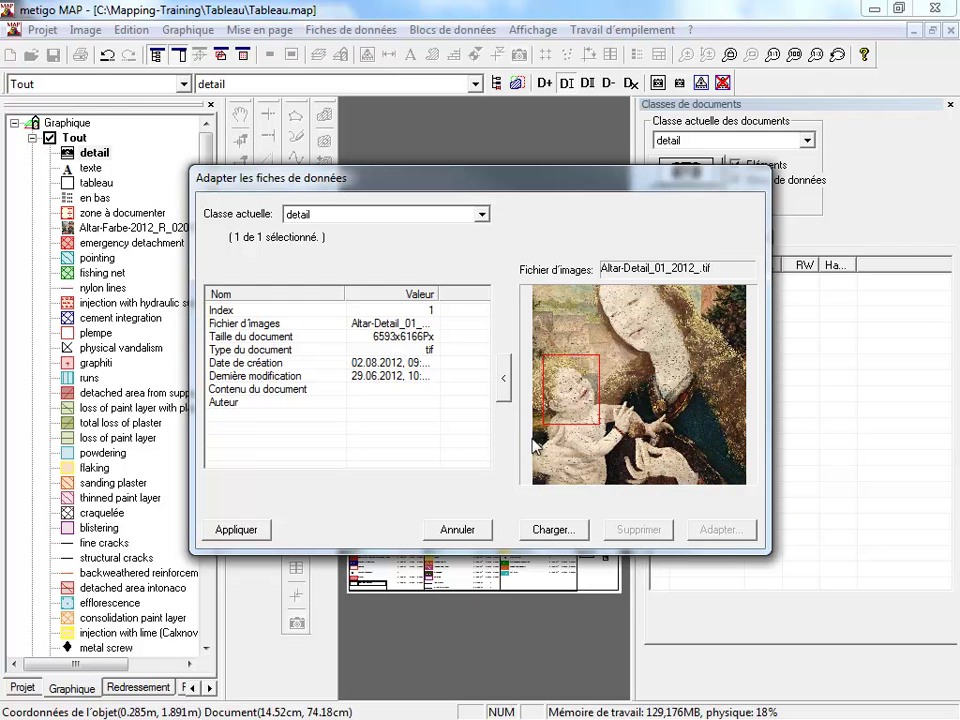
left_click(238, 530)
- Add a leader line from the detail photo to the child's head in the painting
left_click(404, 211)
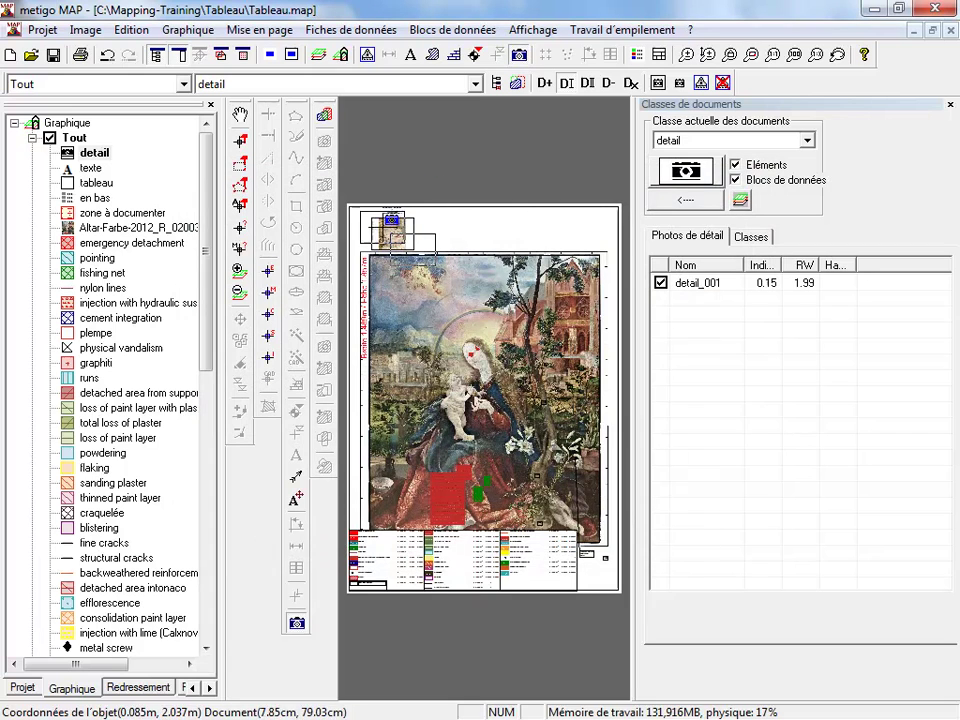
left_click(296, 477)
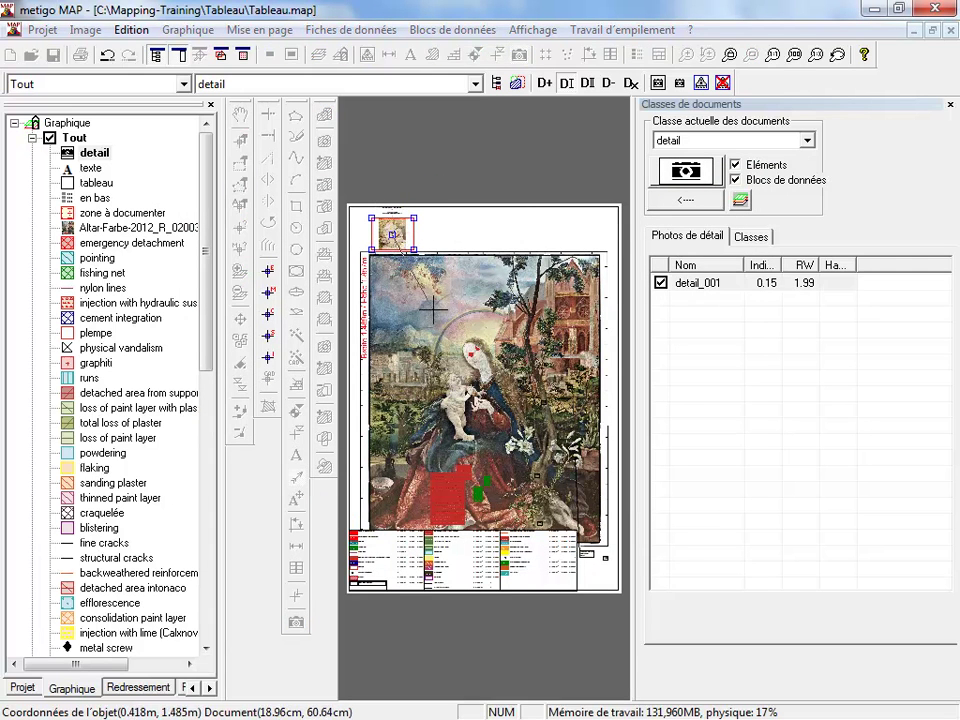
left_click(446, 370)
- Move the detail photo into the page's upper-left corner, keeping its leader line attached to the painting
left_click(241, 142)
left_click(392, 225)
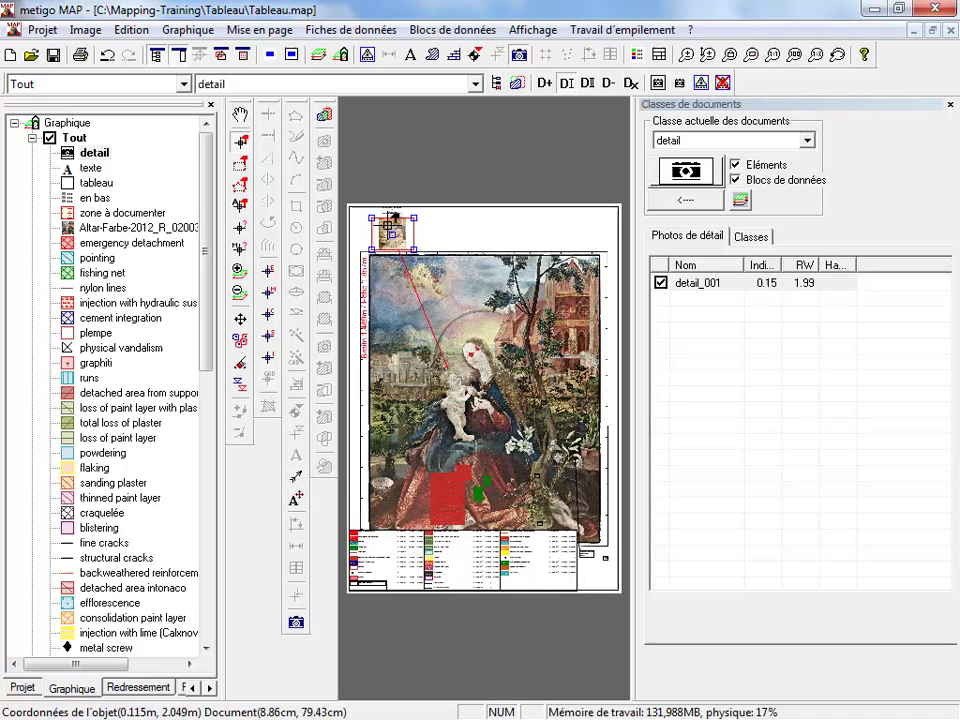
right_click(392, 229)
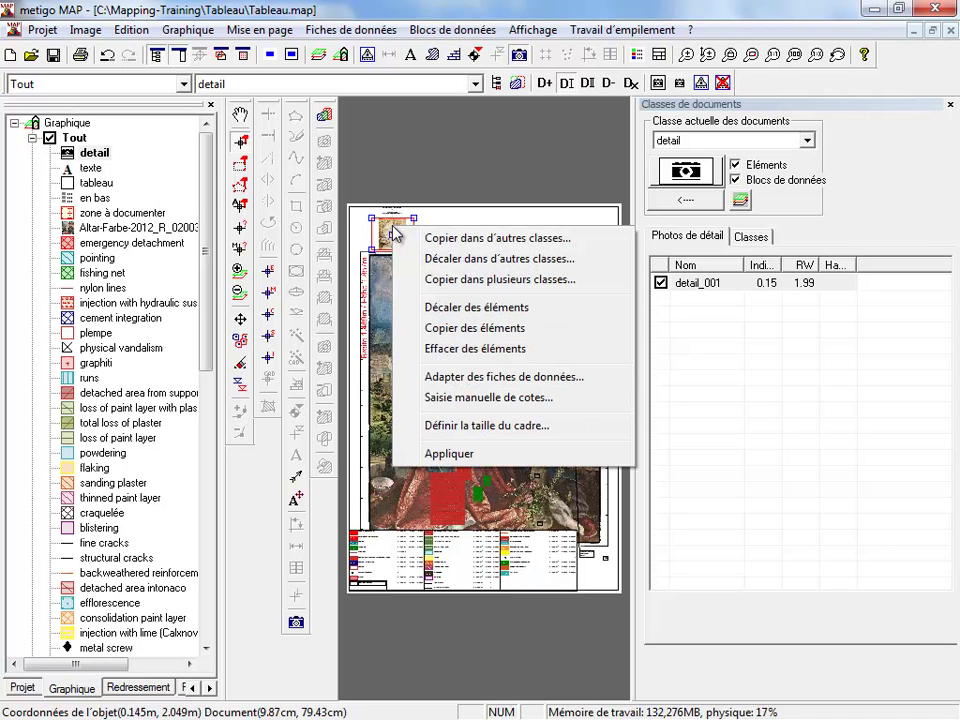
left_click(400, 307)
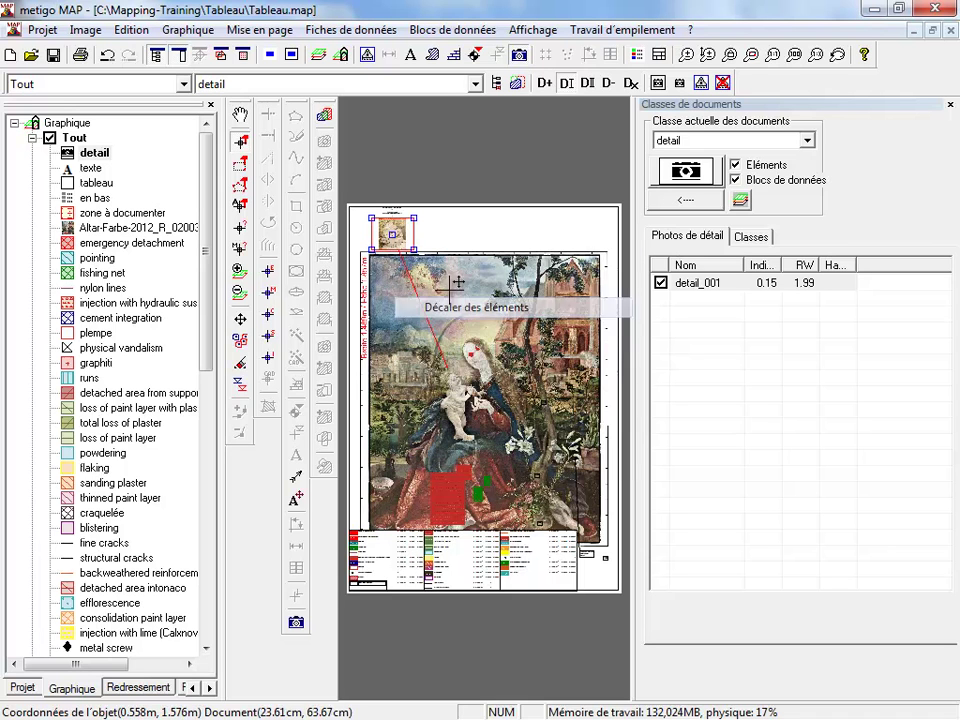
left_click(445, 222)
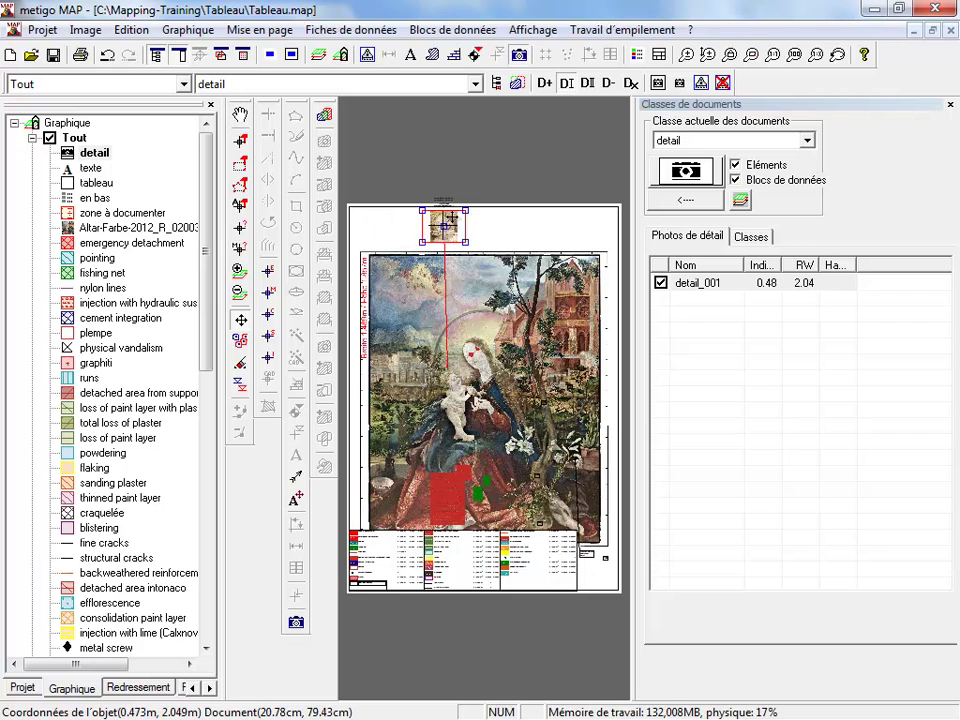
left_click(389, 216)
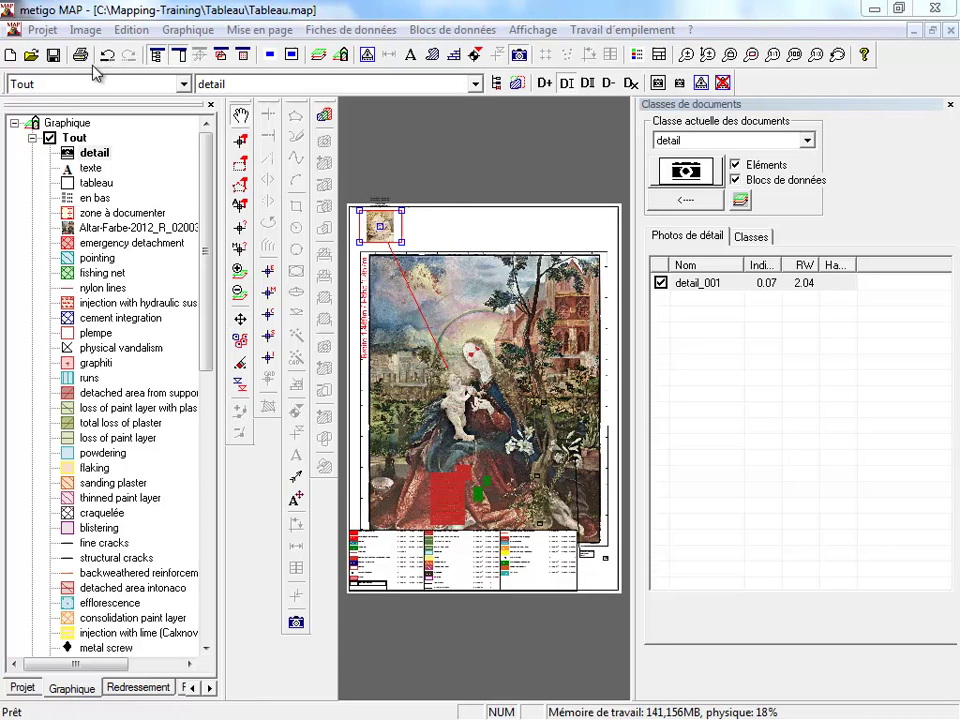
- Open the print setup, preview the altération and altération-UV groups in turn, and leave only the Tout group included
left_click(42, 30)
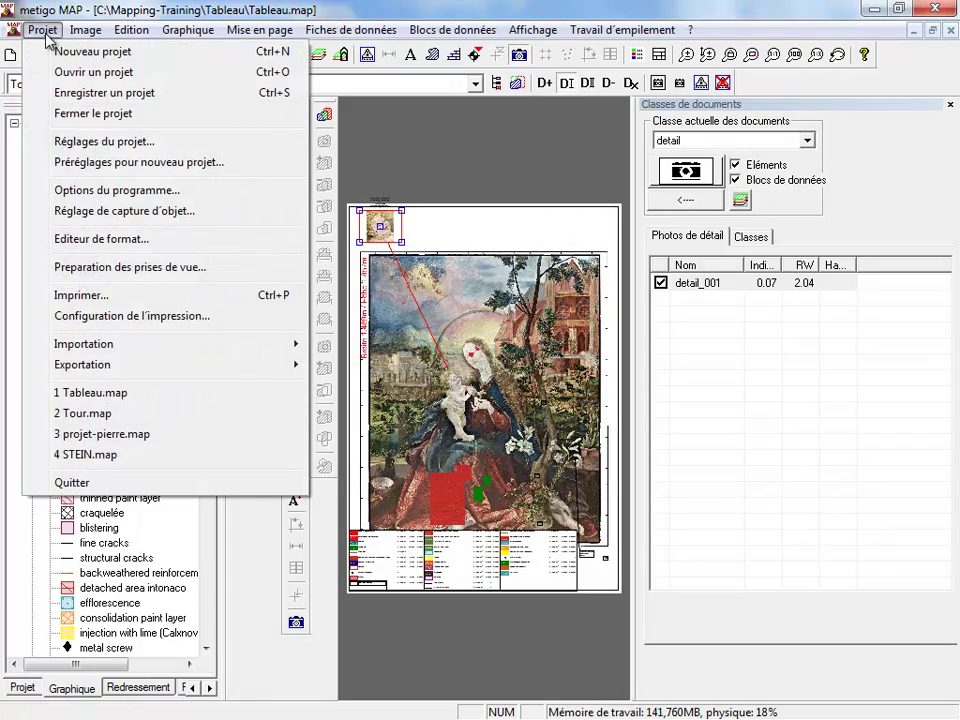
left_click(208, 297)
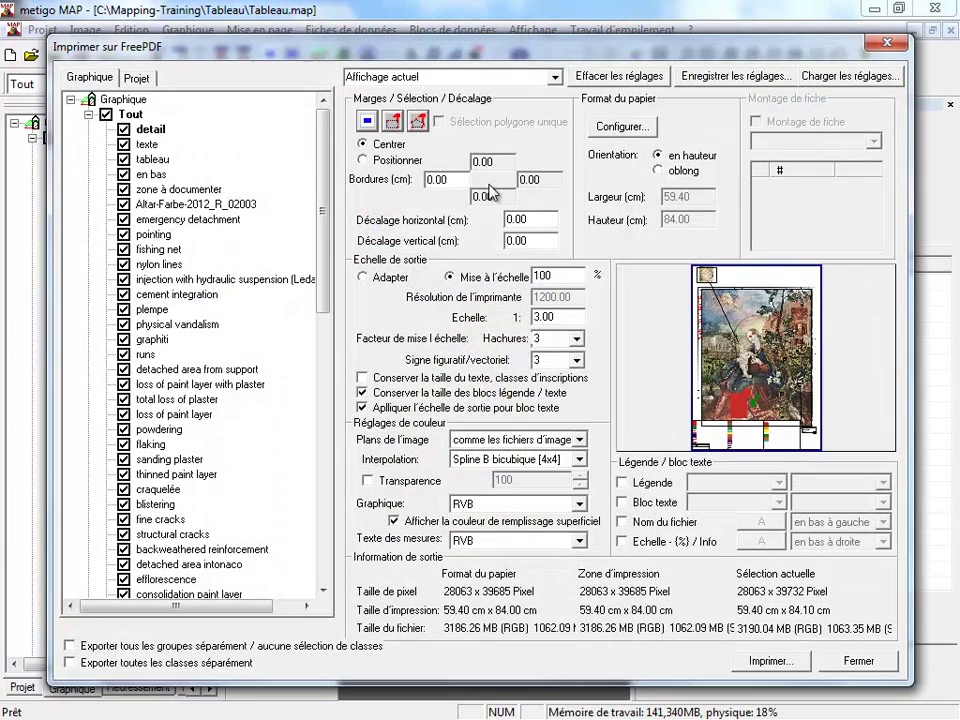
left_click(88, 114)
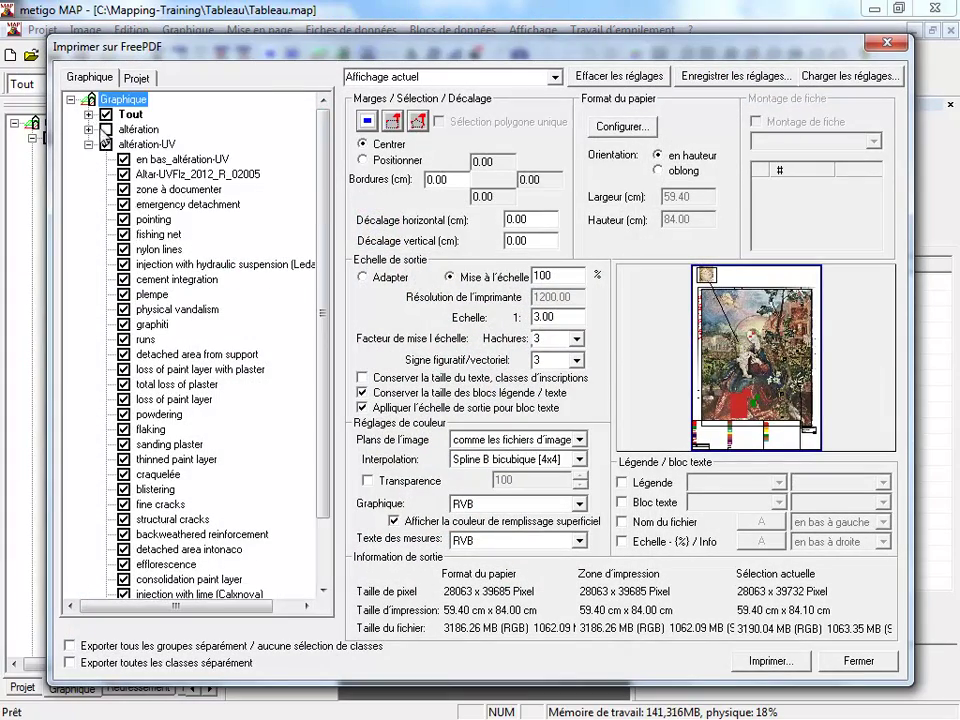
left_click(105, 144)
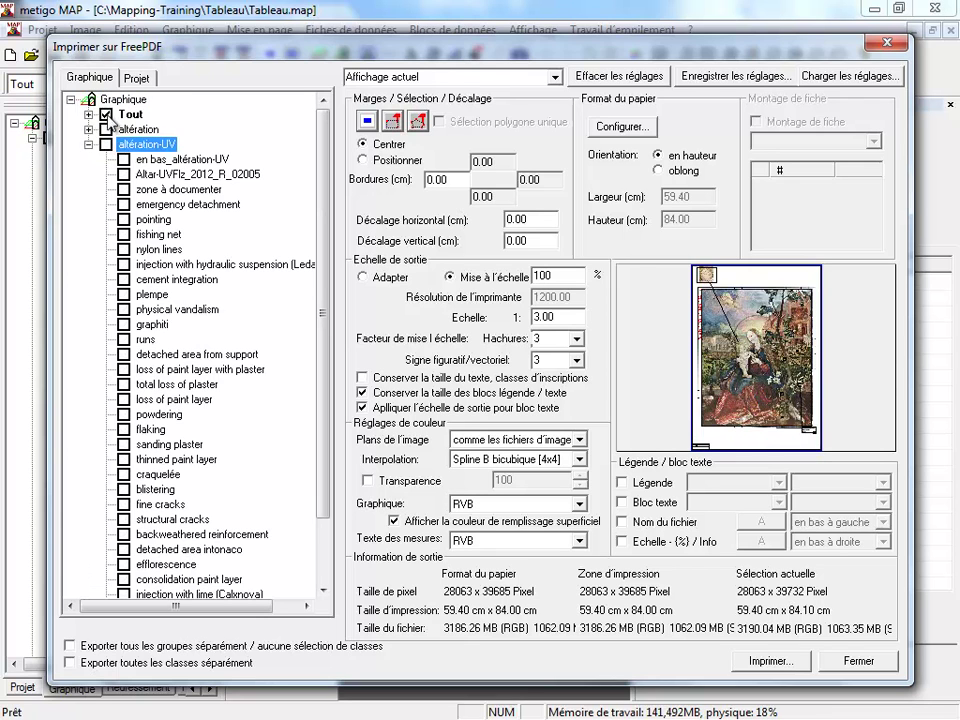
left_click(105, 129)
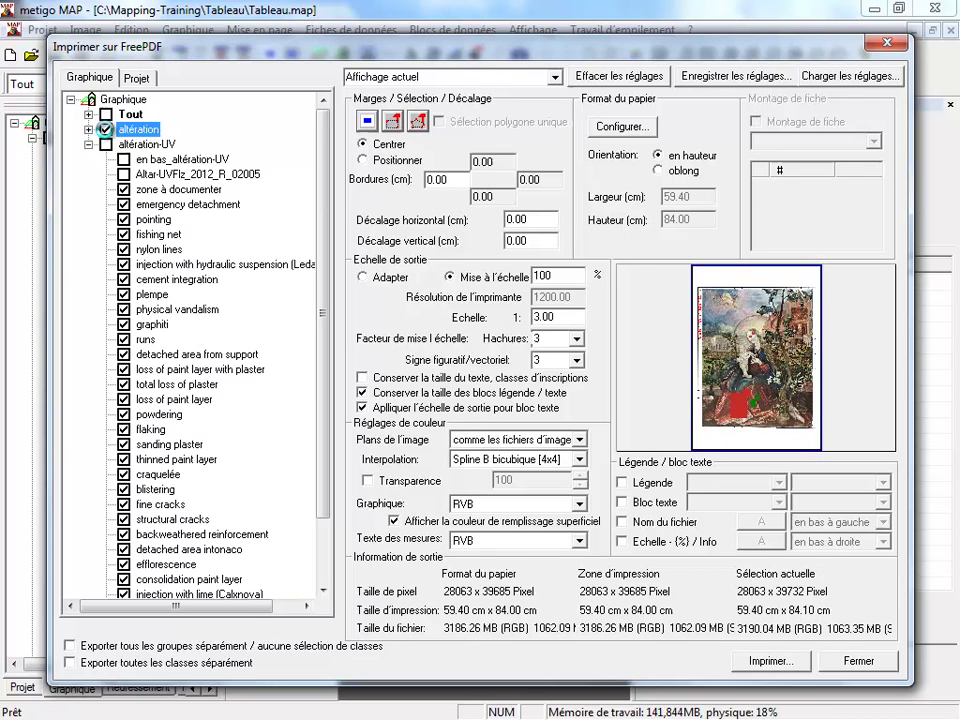
left_click(105, 144)
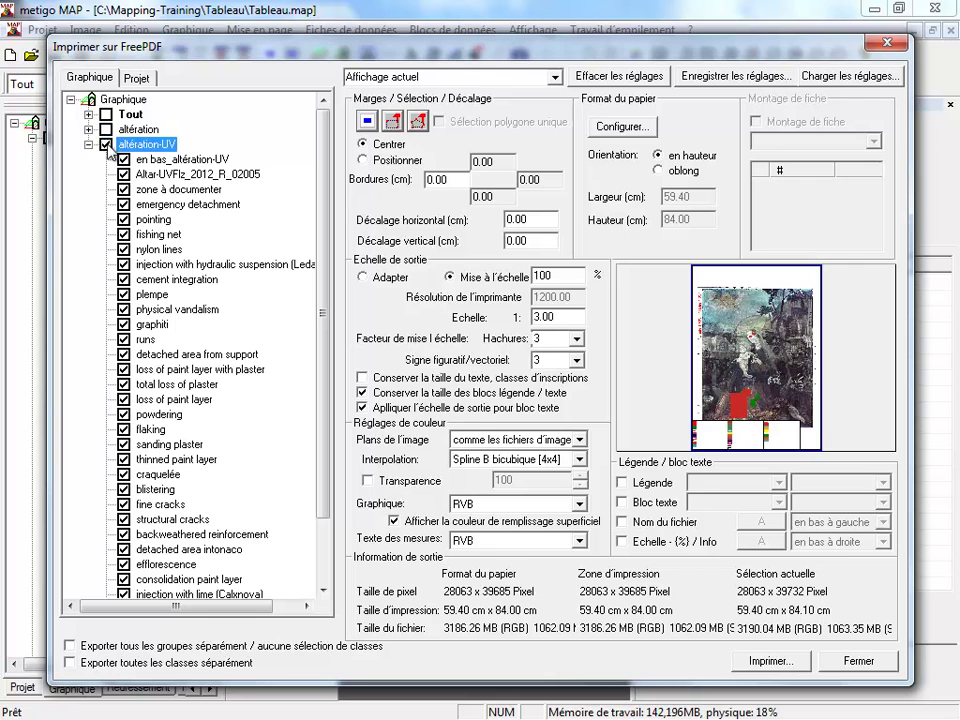
left_click(105, 144)
left_click(106, 114)
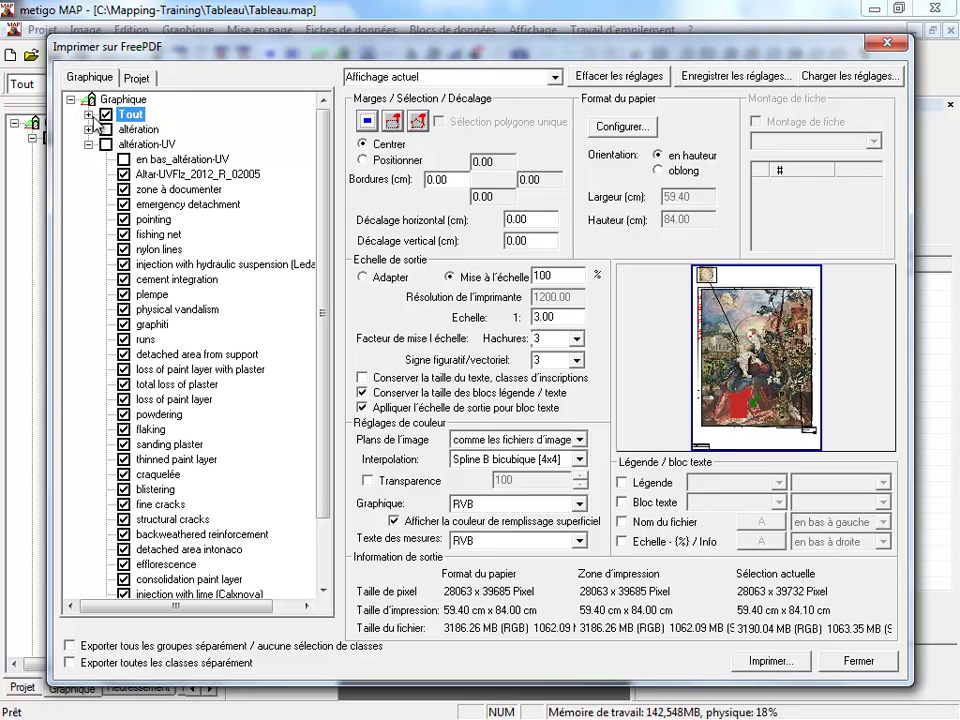
left_click(88, 114)
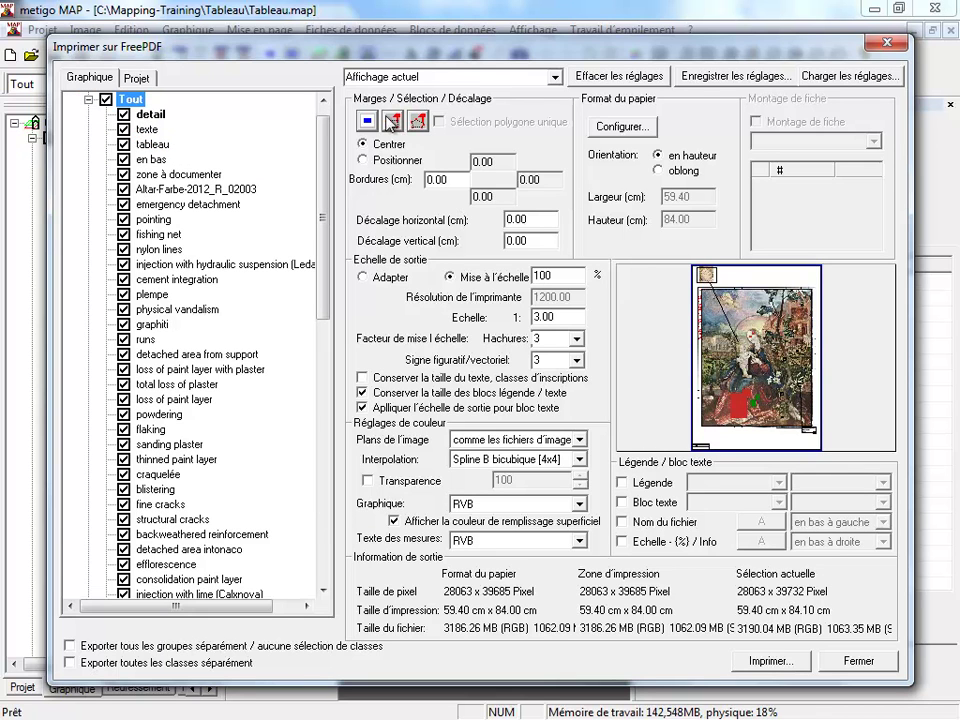
- Restrict the print selection to a rectangle of about 18.8 × 24.9 cm around the Madonna and child
left_click(388, 124)
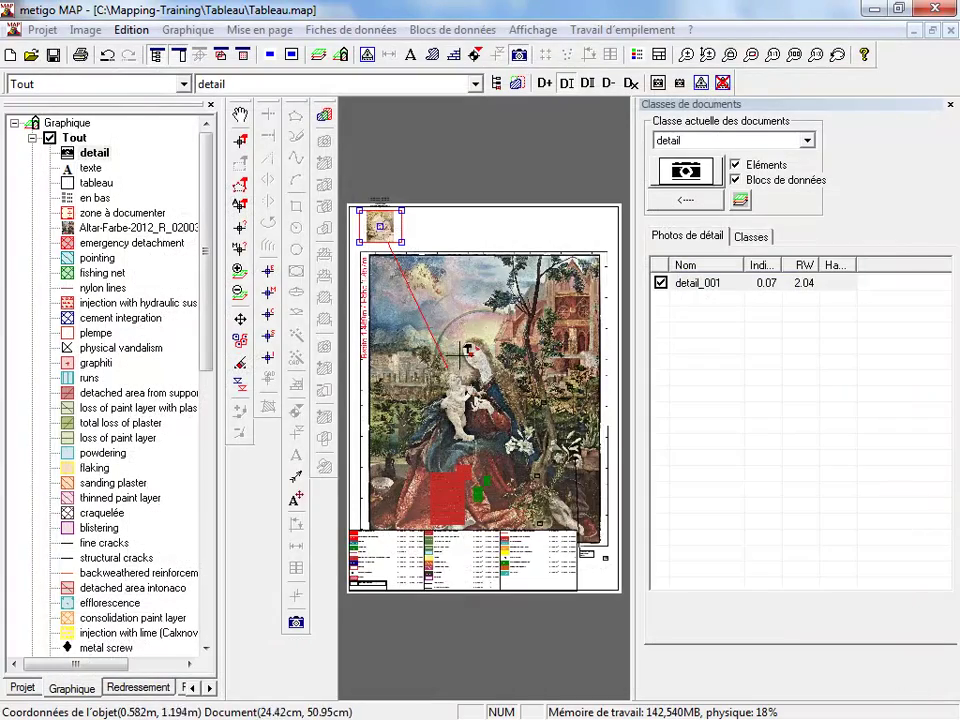
left_click(370, 308)
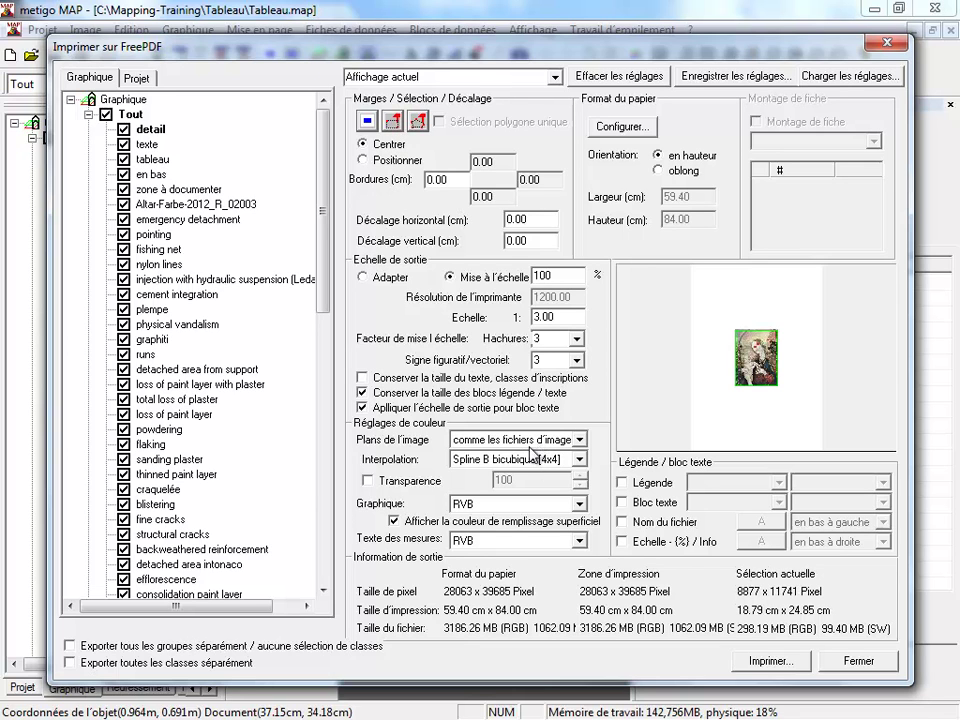
- Set the image layers to print as Tous les niveaux de gris with a transparency of 50
left_click(540, 448)
left_click(520, 481)
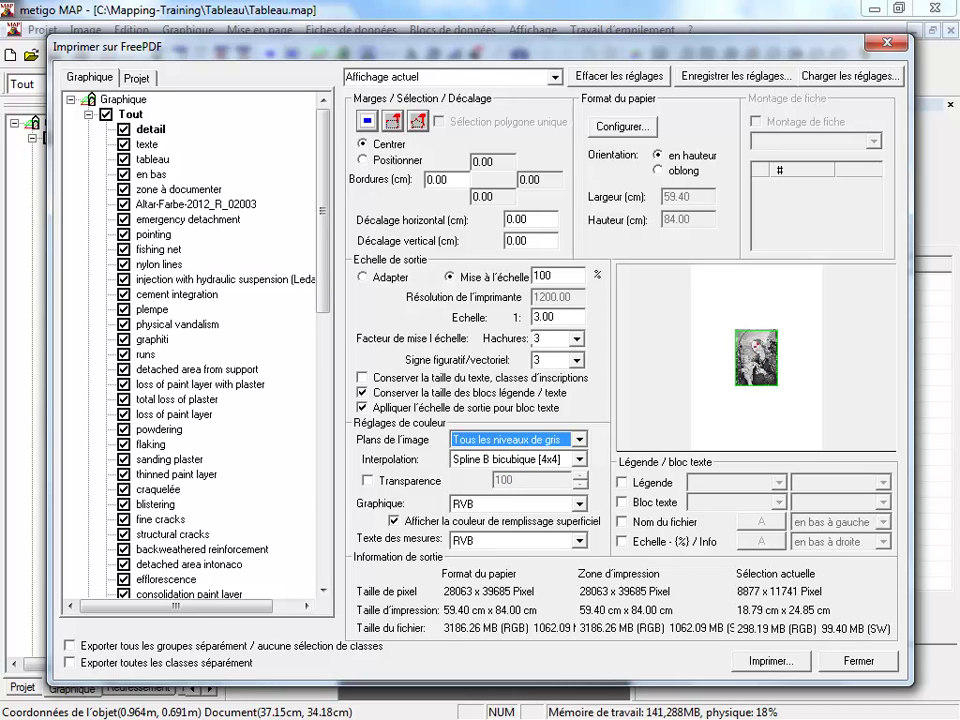
left_click(368, 481)
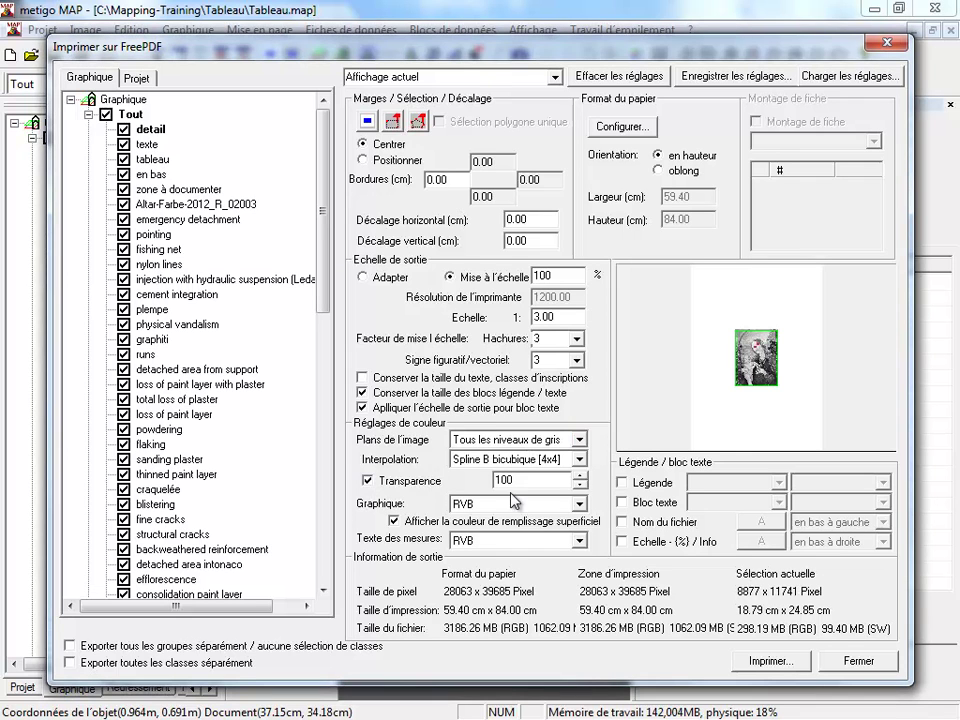
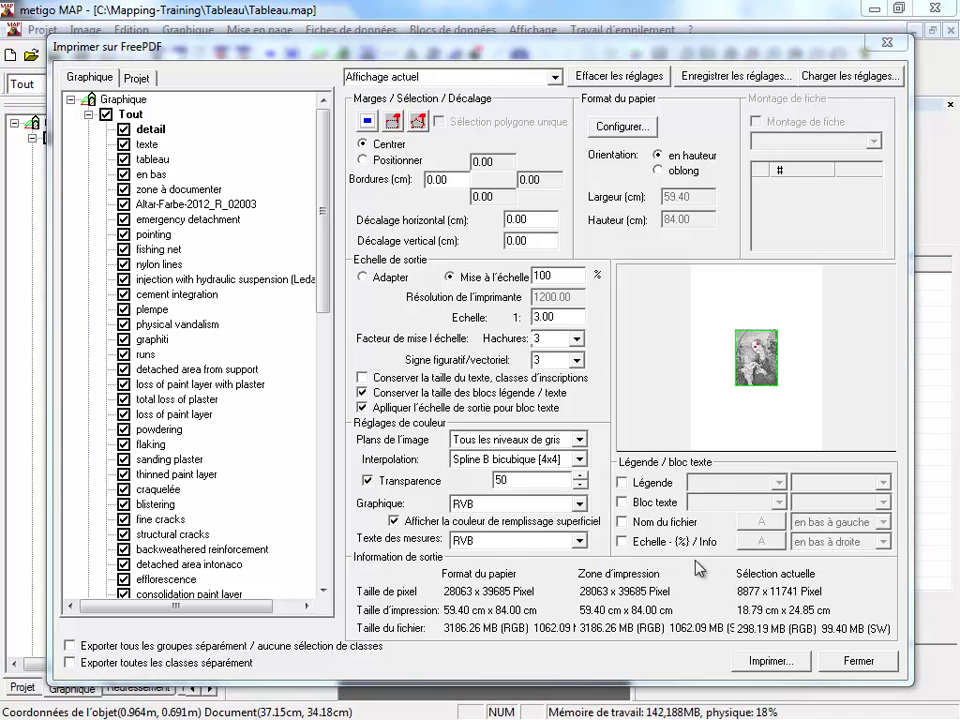
- Include the file name en bas à gauche and the scale info en bas à droite, and close the print setup without saving its settings
left_click(640, 520)
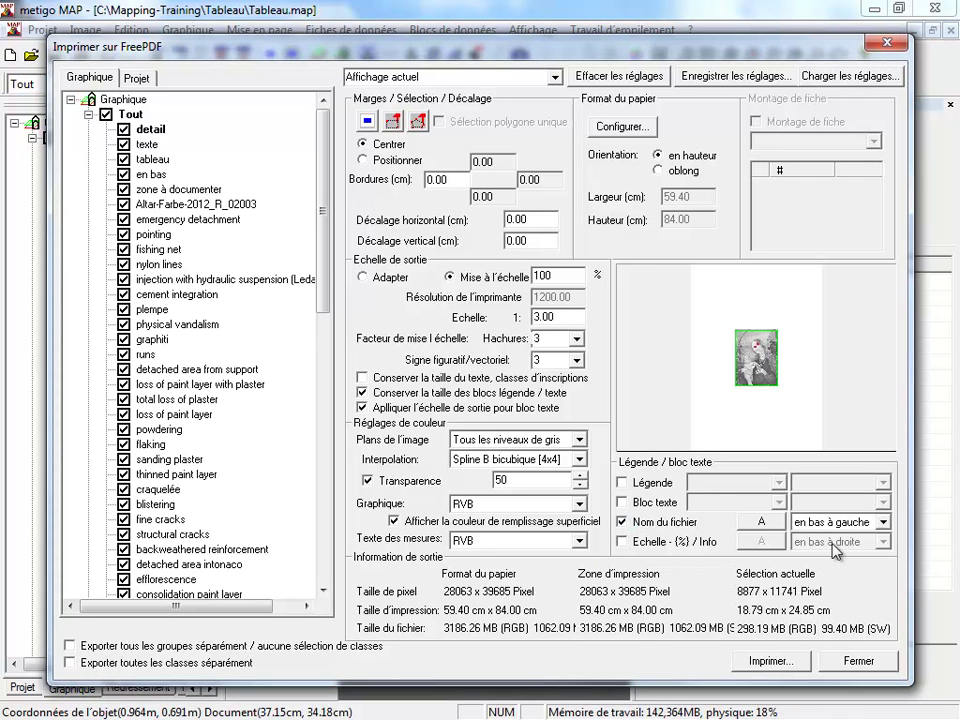
left_click(638, 541)
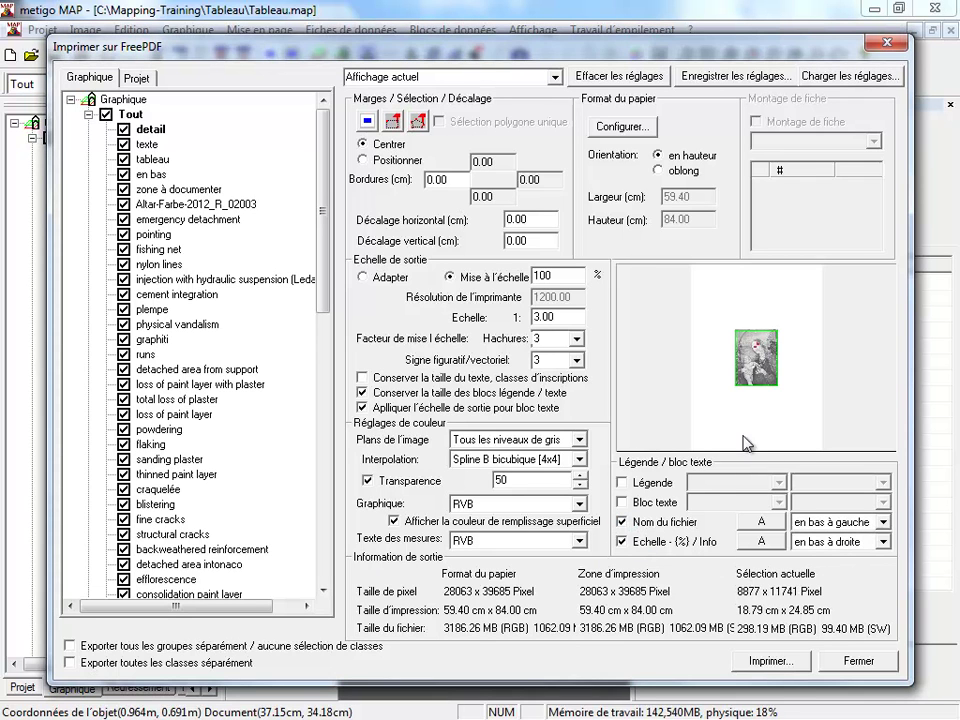
left_click(855, 662)
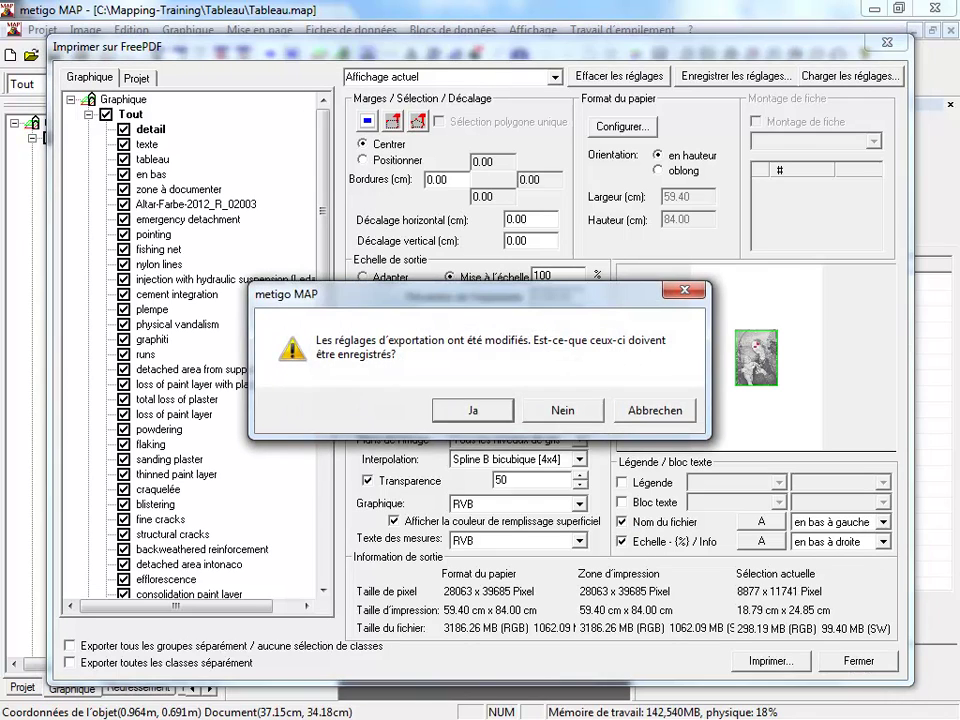
left_click(562, 410)
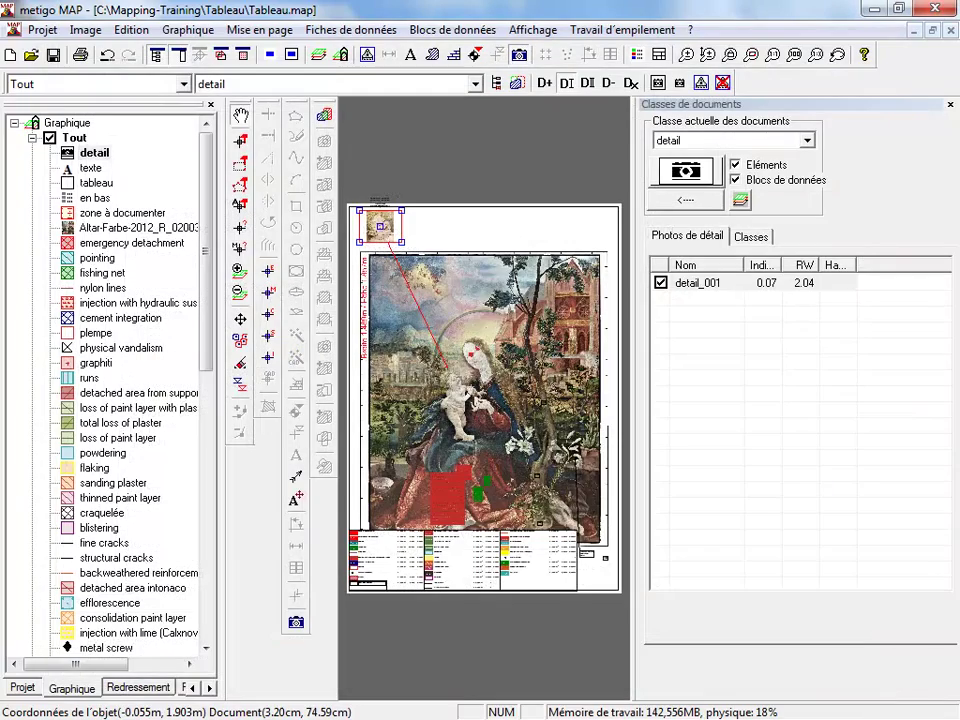